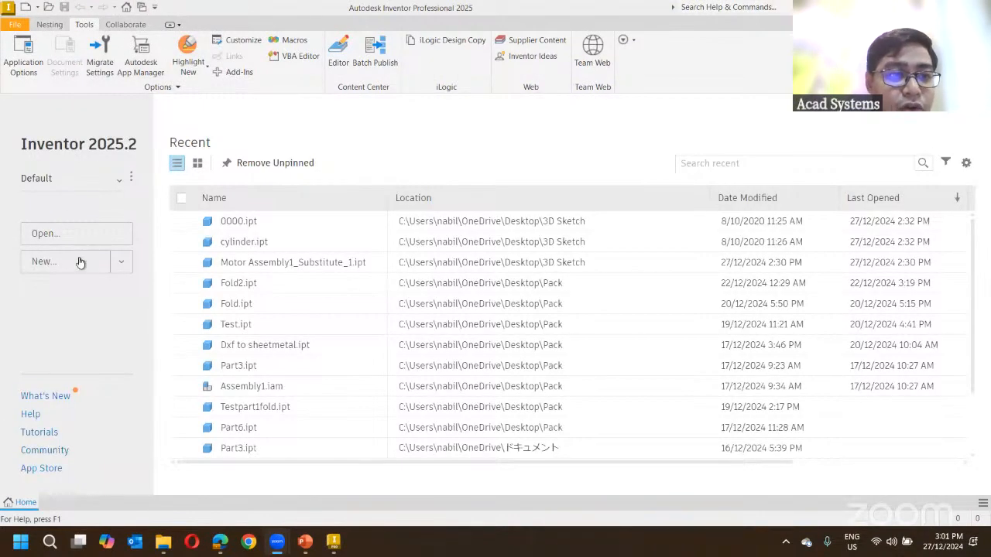
Create a new part from the metric Standard (mm).ipt template and start a 3D sketch in it.
left_click(81, 263)
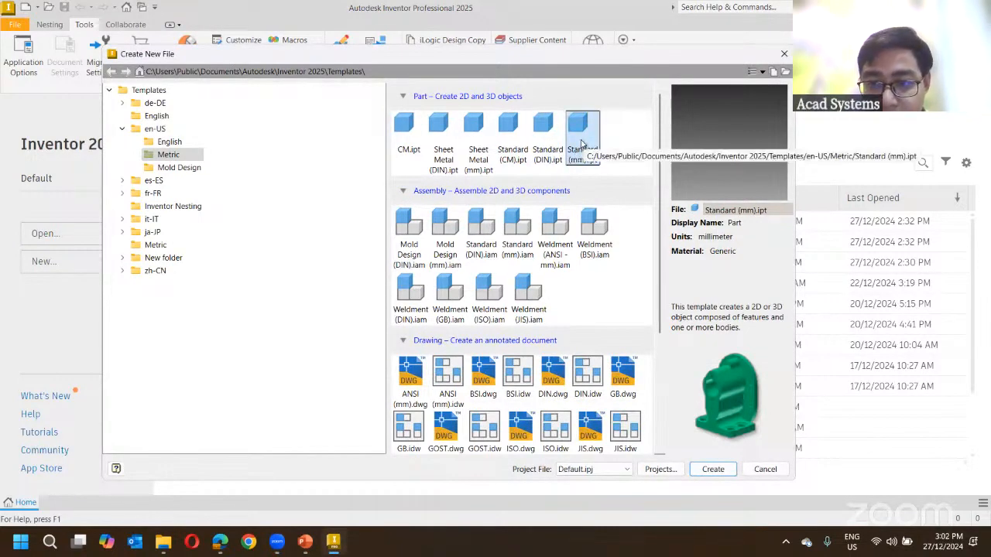
double_click(581, 144)
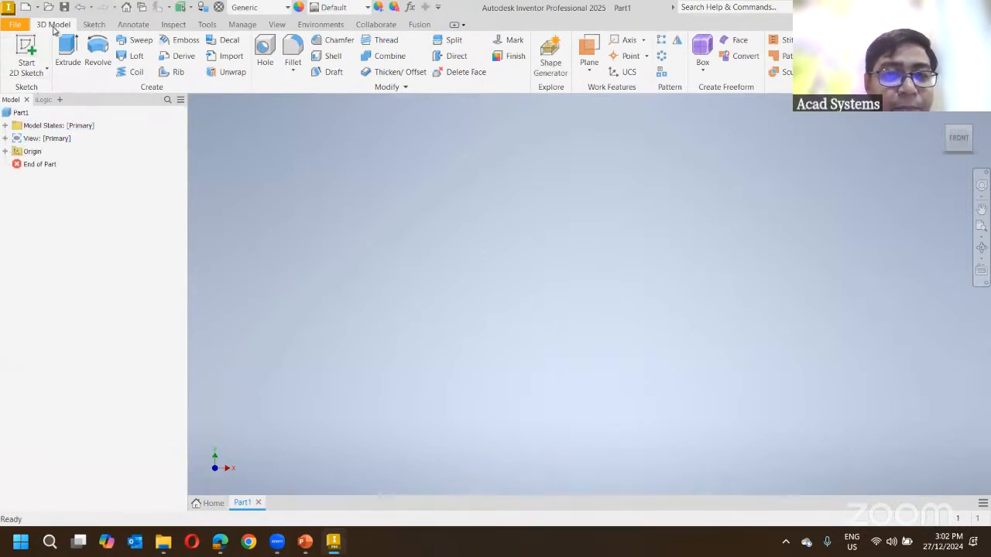
left_click(41, 71)
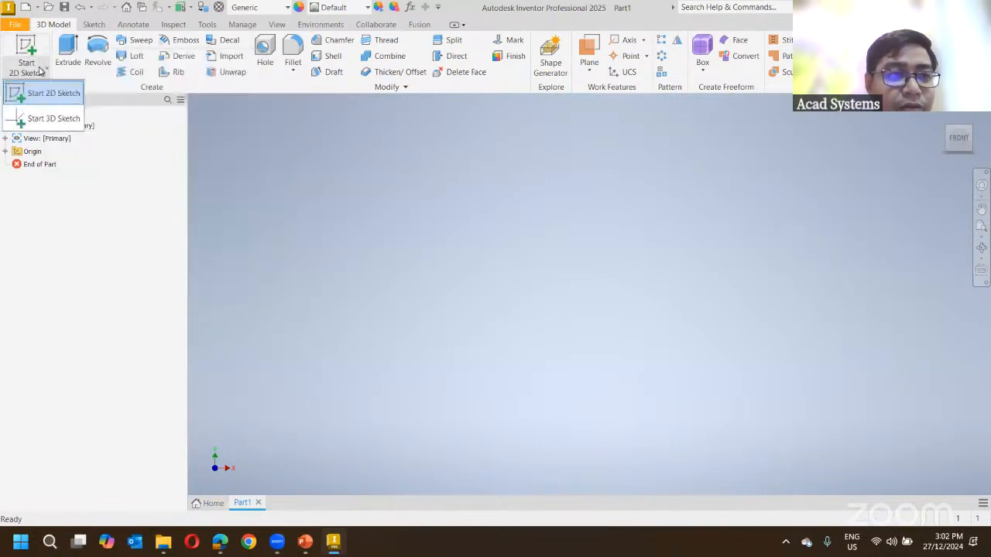
left_click(50, 123)
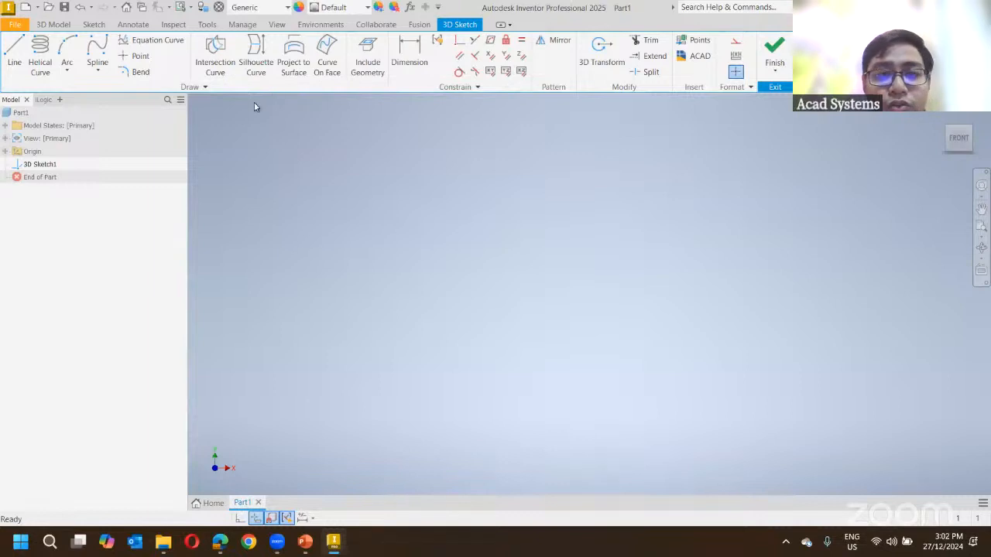
Draw a line chain from the origin with automatic bends: about 10 mm along Z, 15 mm along X, and 25 mm up along Y.
left_click(13, 56)
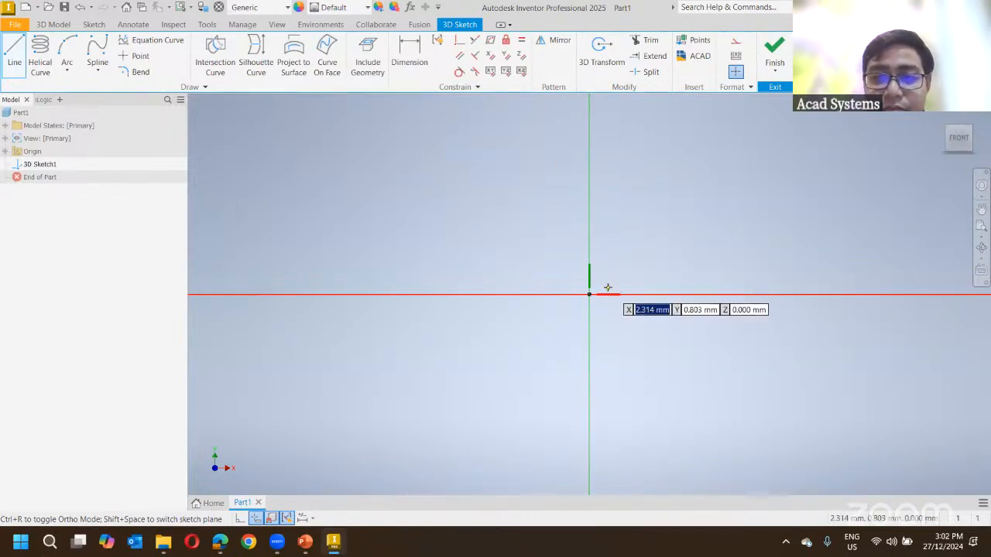
left_click(942, 120)
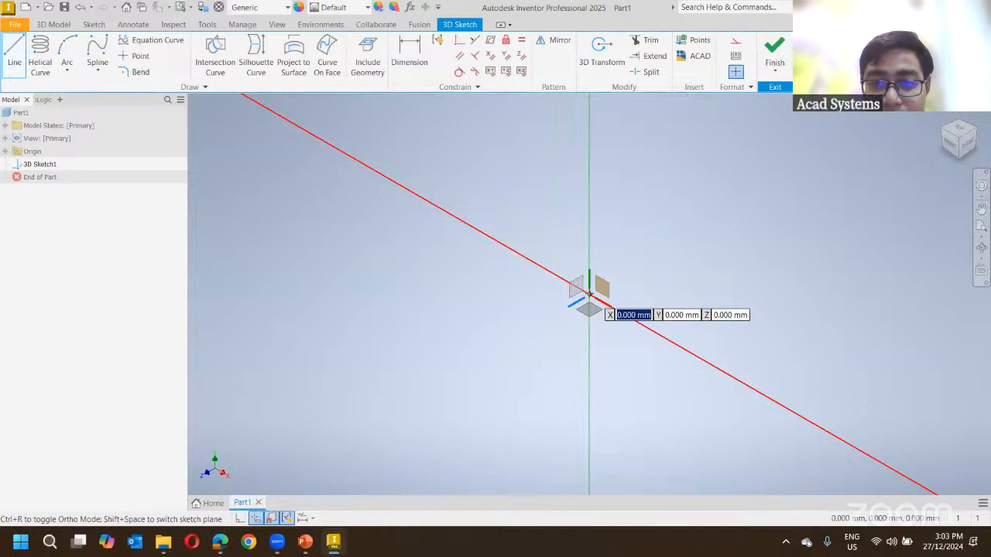
left_click(589, 294)
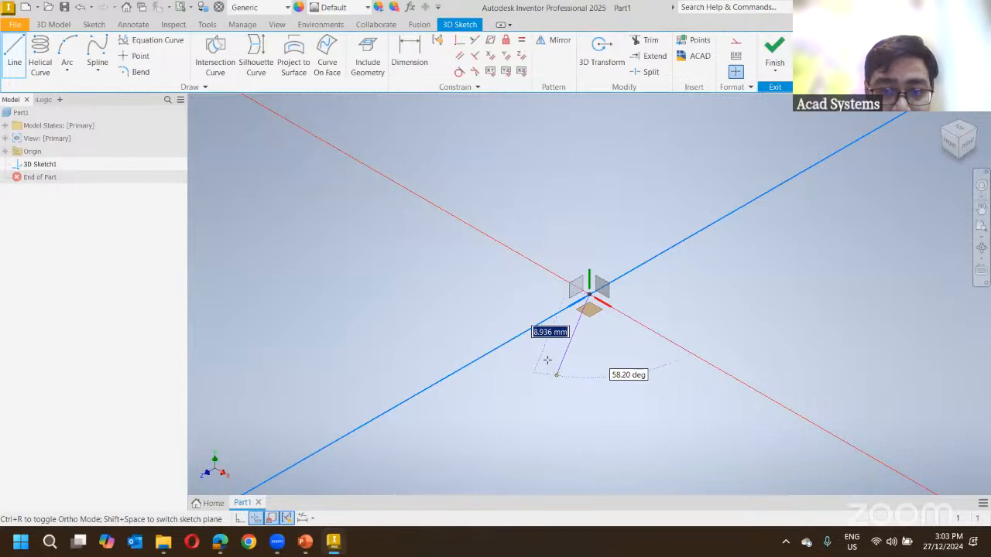
left_click(472, 364)
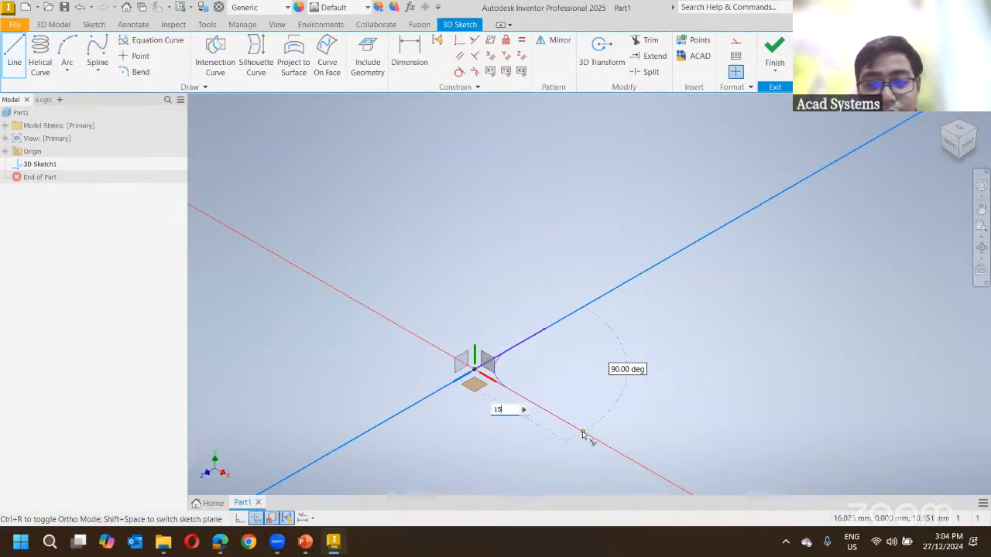
key("Return")
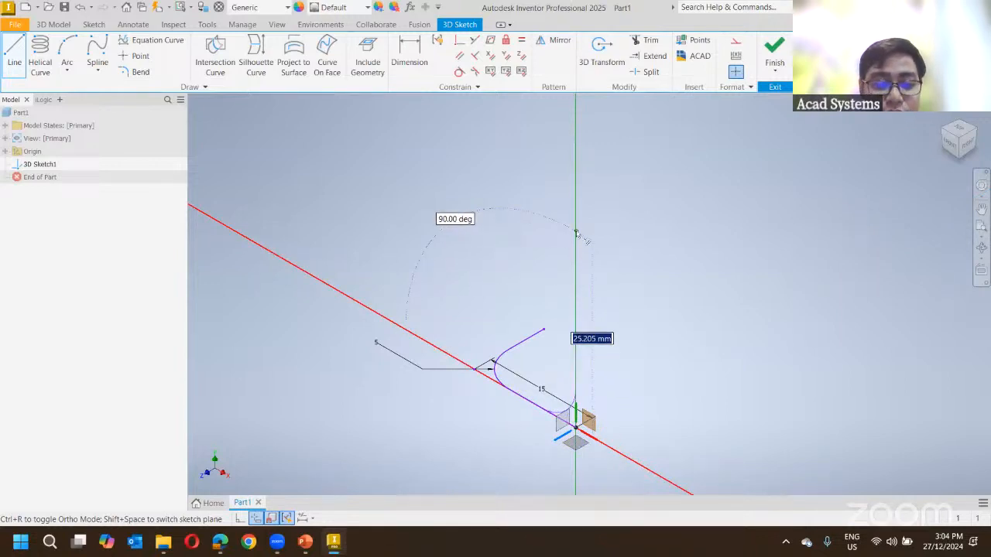
key("Return")
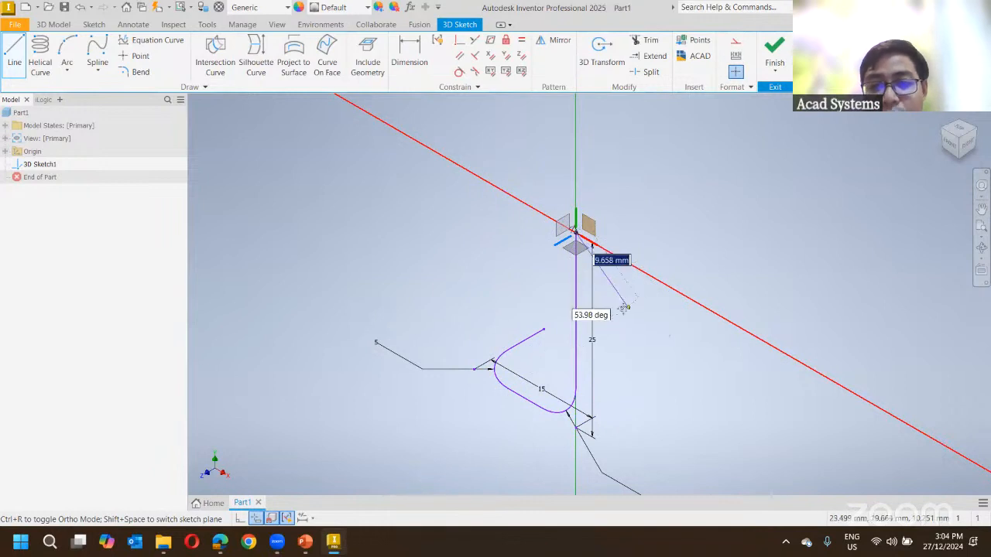
Turn off the Auto-Bend option for the Line command.
middle_click_drag(625, 307, 572, 325)
right_click(595, 313)
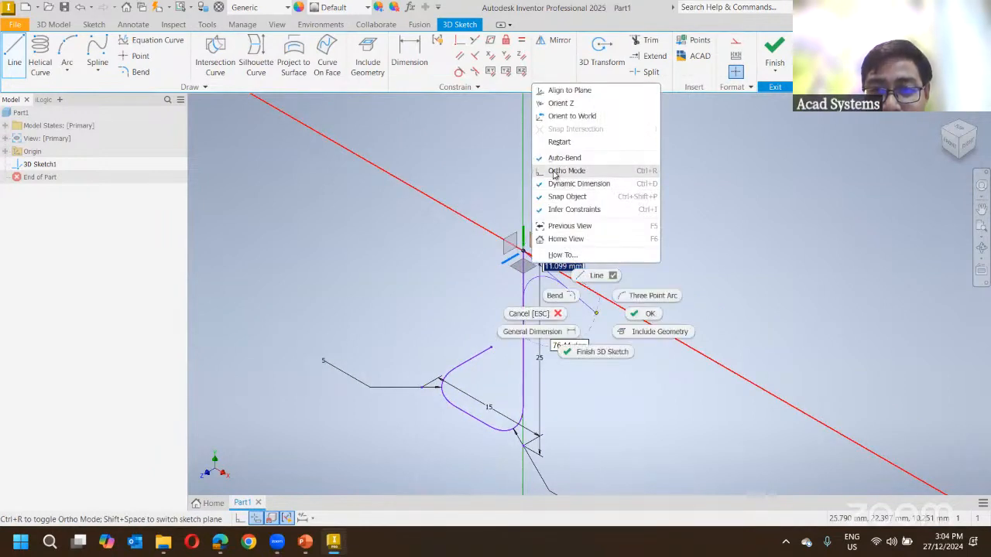
left_click(579, 159)
right_click(617, 334)
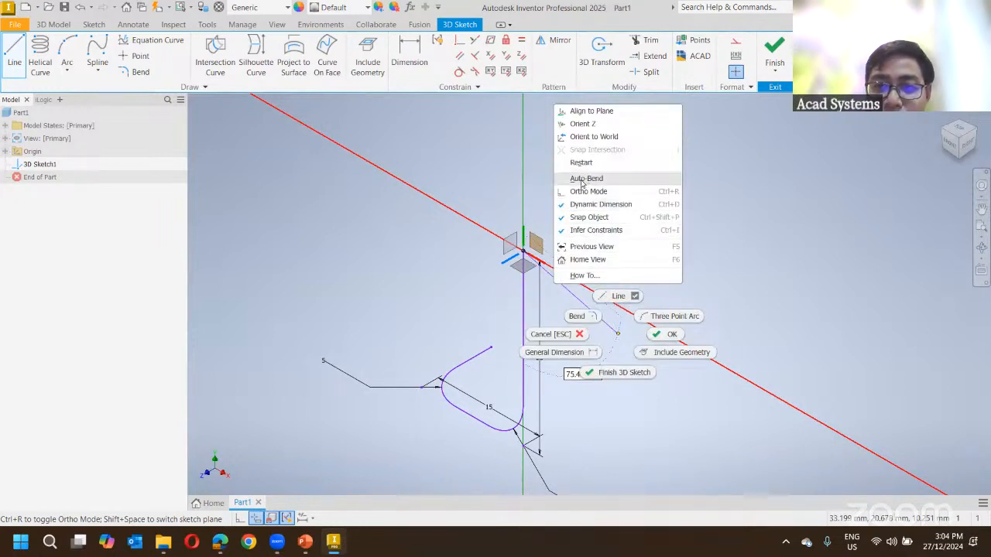
left_click(569, 310)
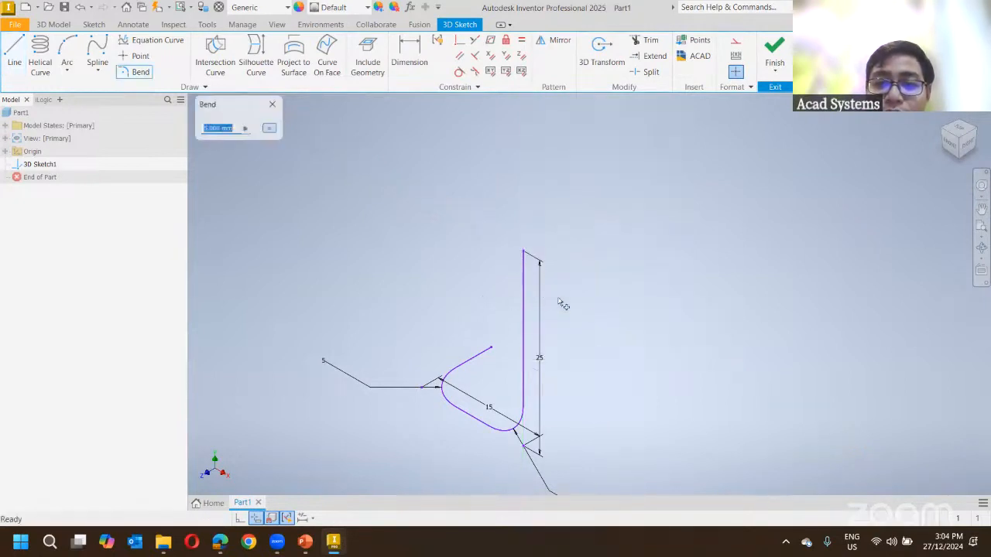
key("Escape")
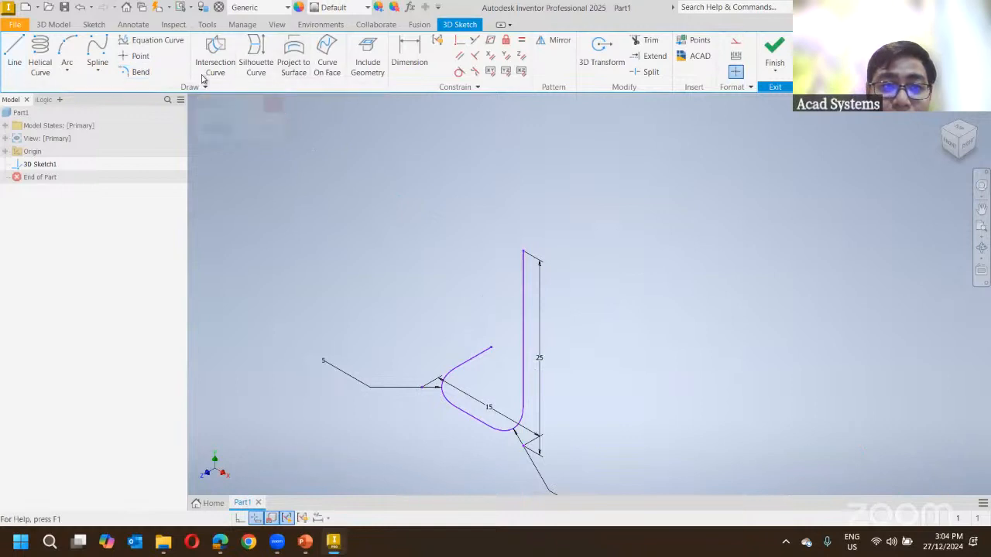
left_click(14, 52)
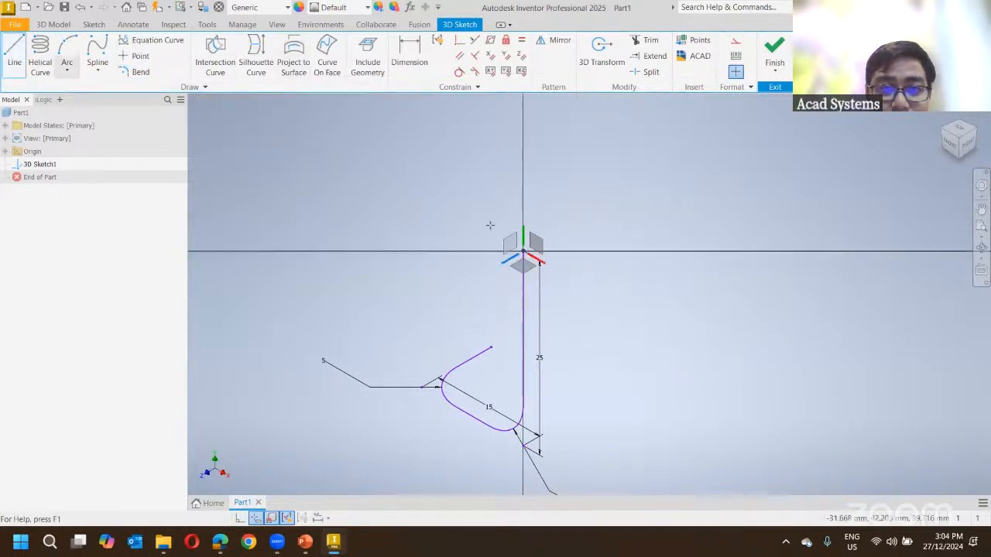
right_click(588, 281)
left_click(542, 263)
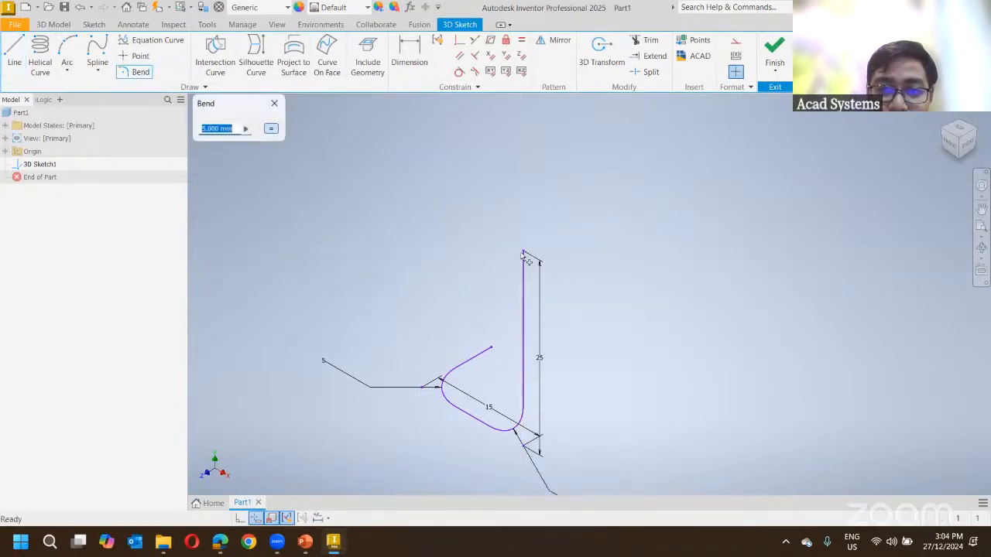
Draw a separate 15 mm line along the X direction, starting in the empty space away from the bent path.
left_click(15, 52)
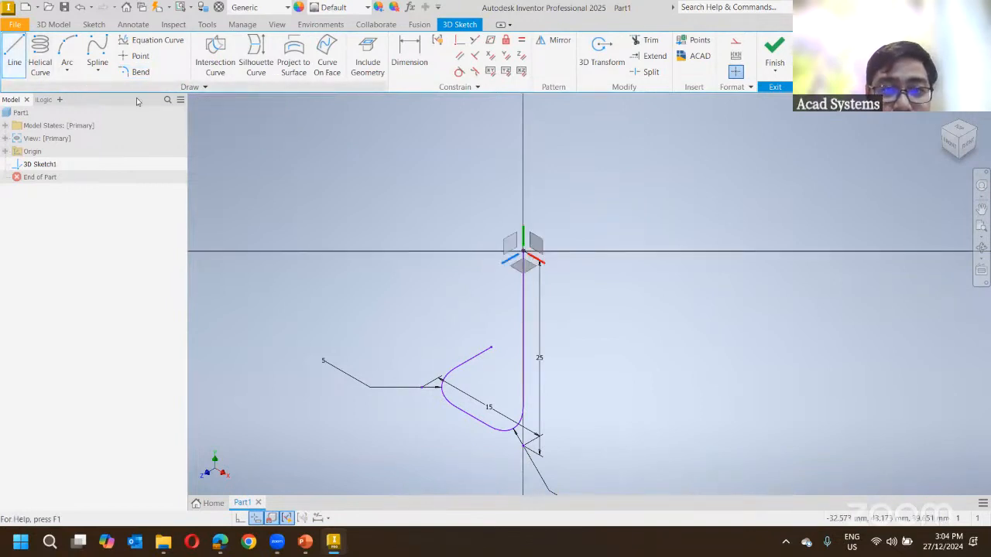
left_click(315, 207)
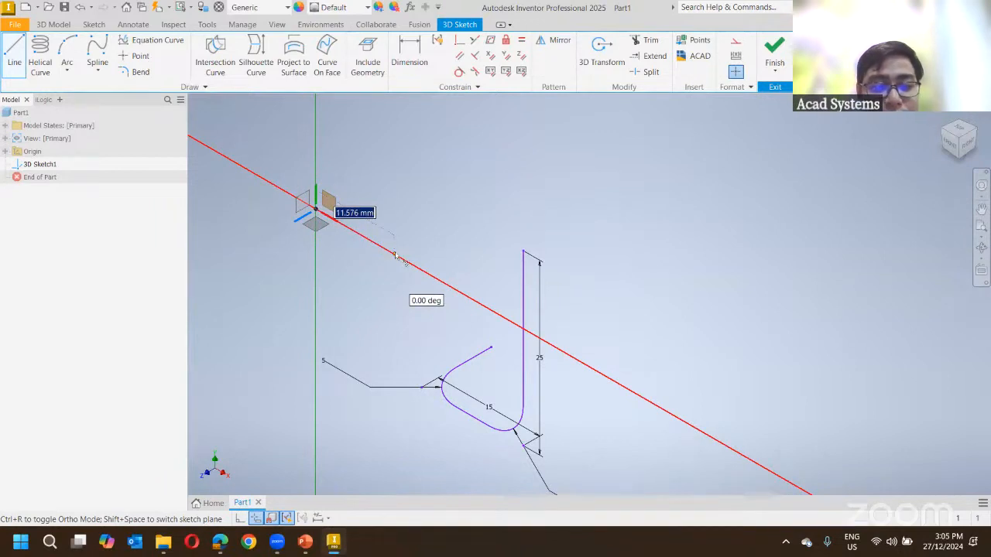
key("Return")
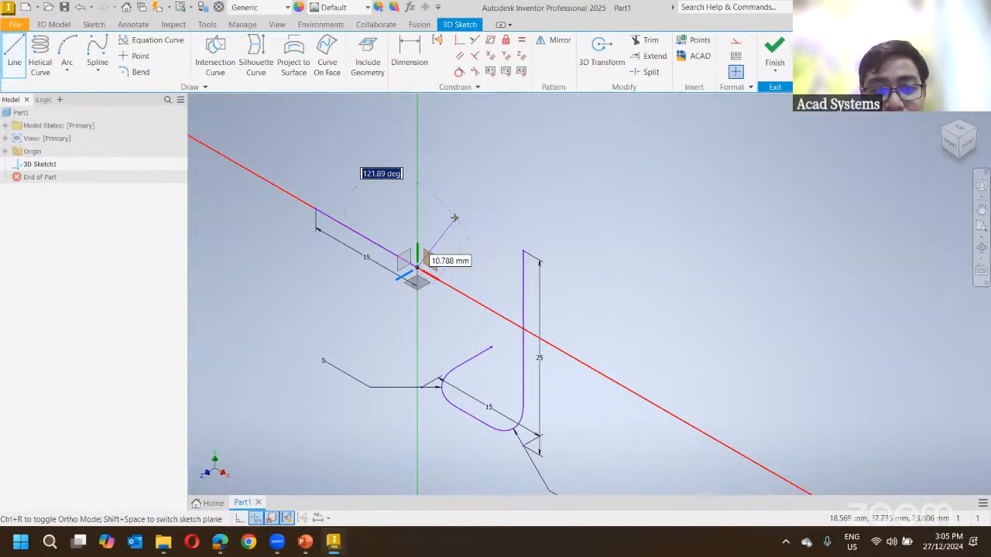
Continue the separate line with a 10 mm segment at 125 degrees to the 15 mm line.
key("Tab")
key("Tab")
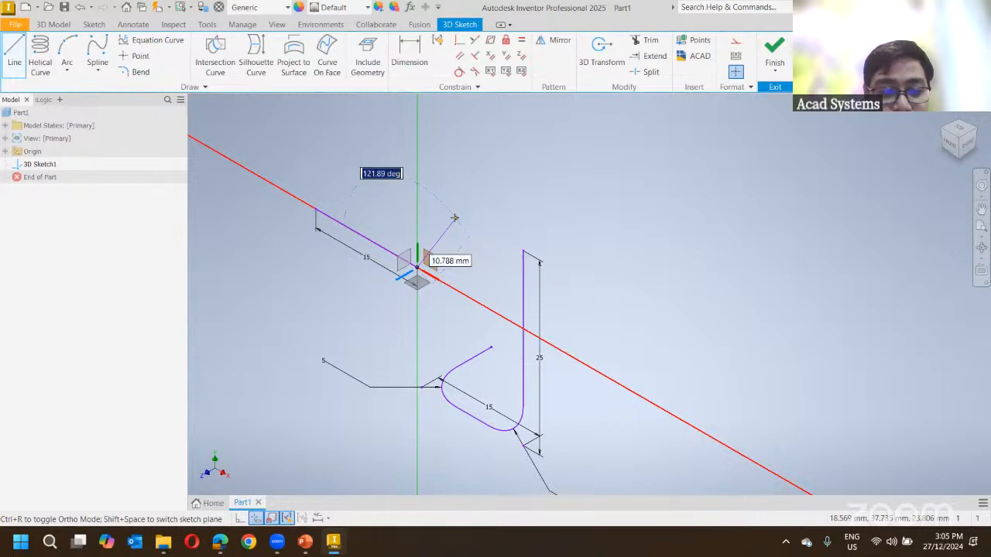
key("Tab")
key("Tab")
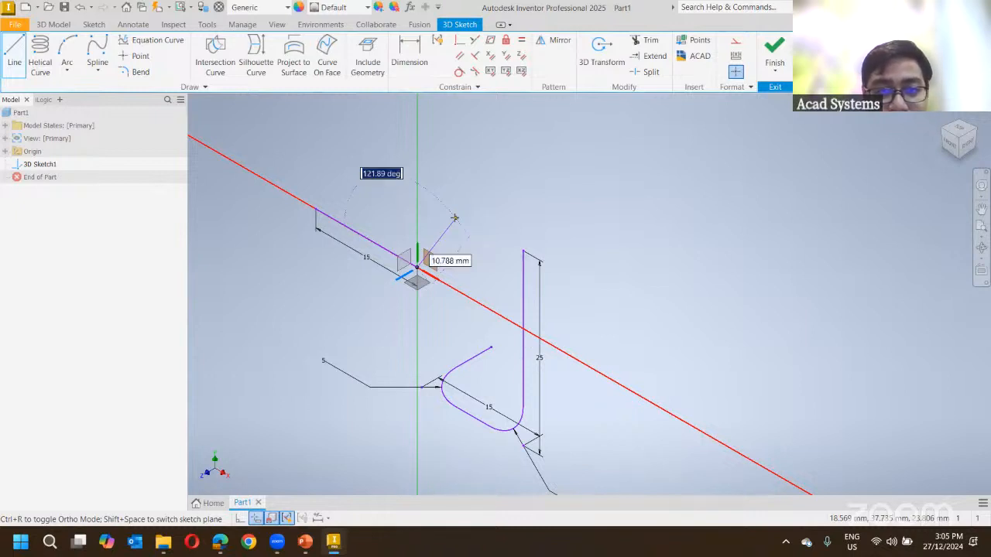
type("125")
key("Tab")
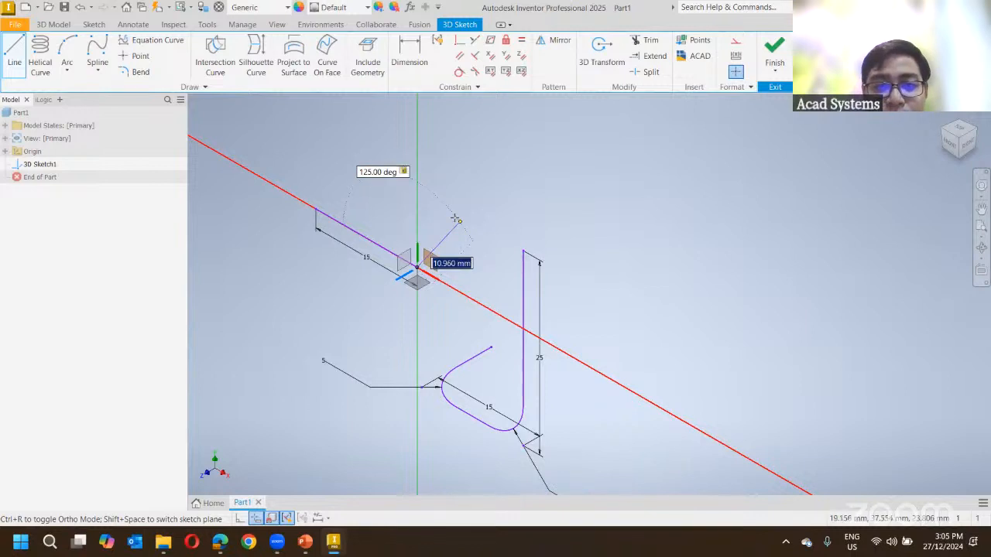
type("1")
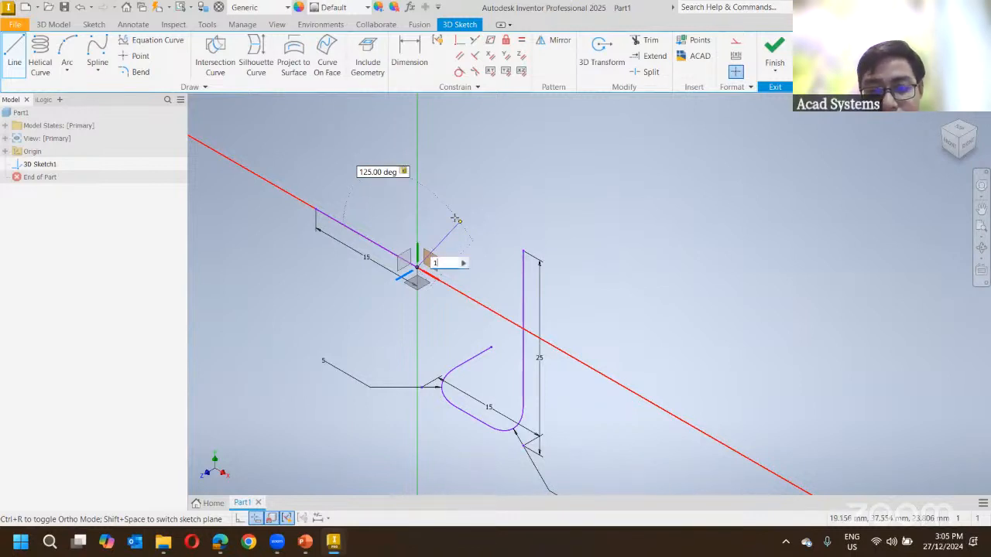
type("0")
key("Return")
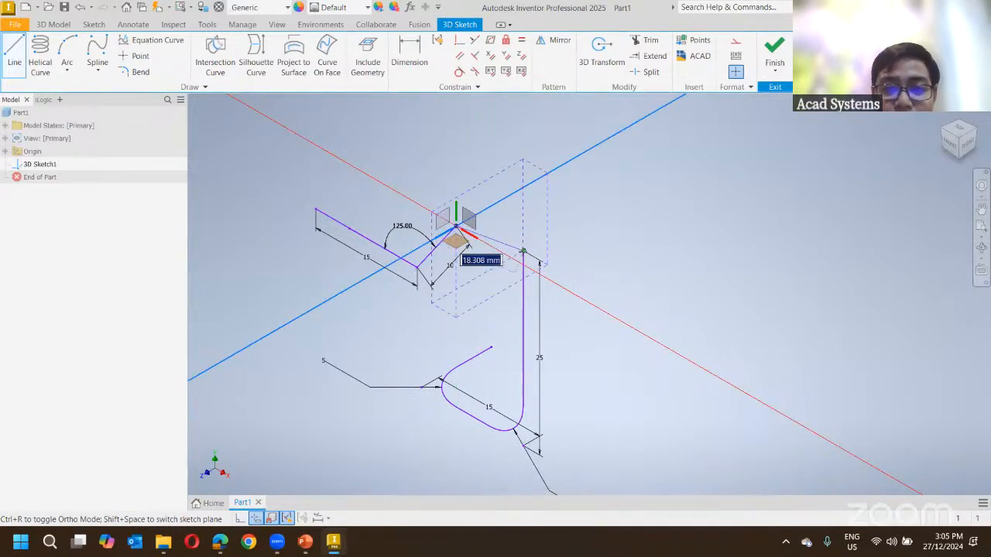
Connect the end of the 10 mm segment to the upper endpoint of the 25 mm vertical line and end the line chain.
left_click(523, 250)
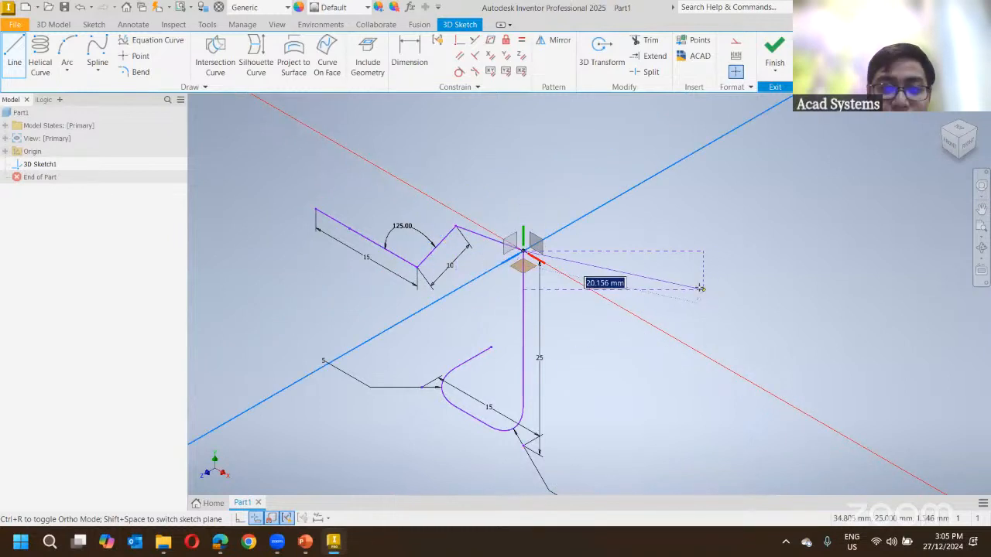
key("Escape")
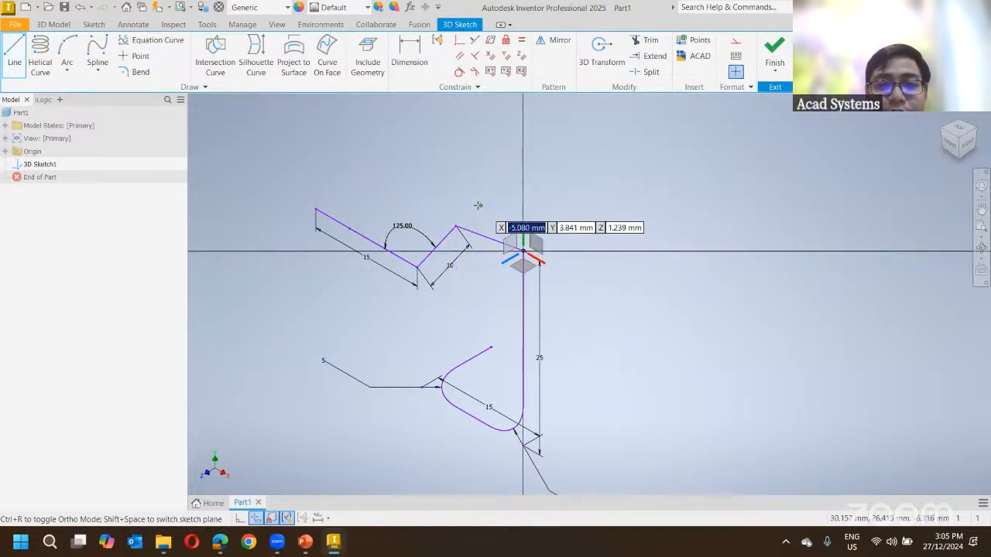
key("Escape")
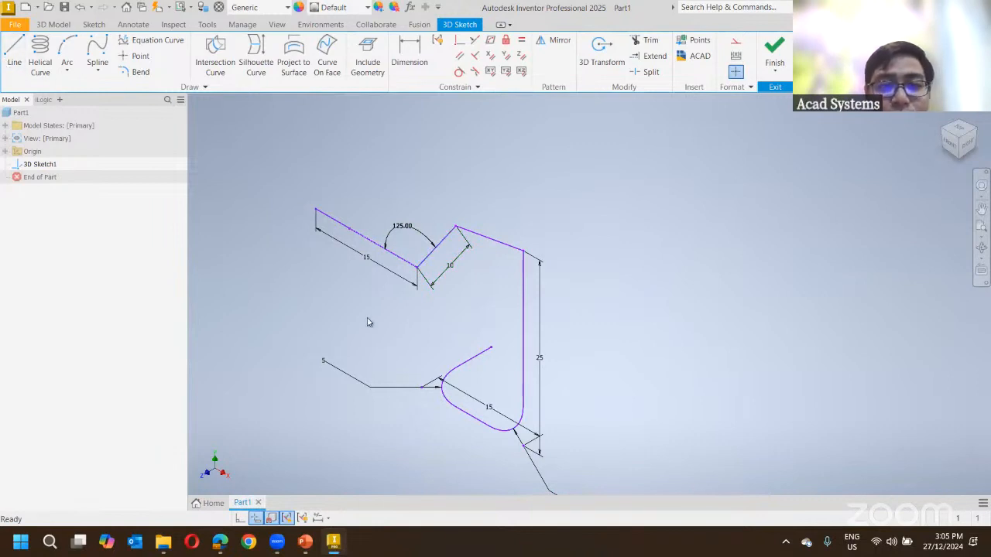
Draw a three-point arc from the free end of the separate 15 mm line to a point along the Z direction, bulging towards the 10 mm segment.
middle_click_drag(366, 320, 448, 316)
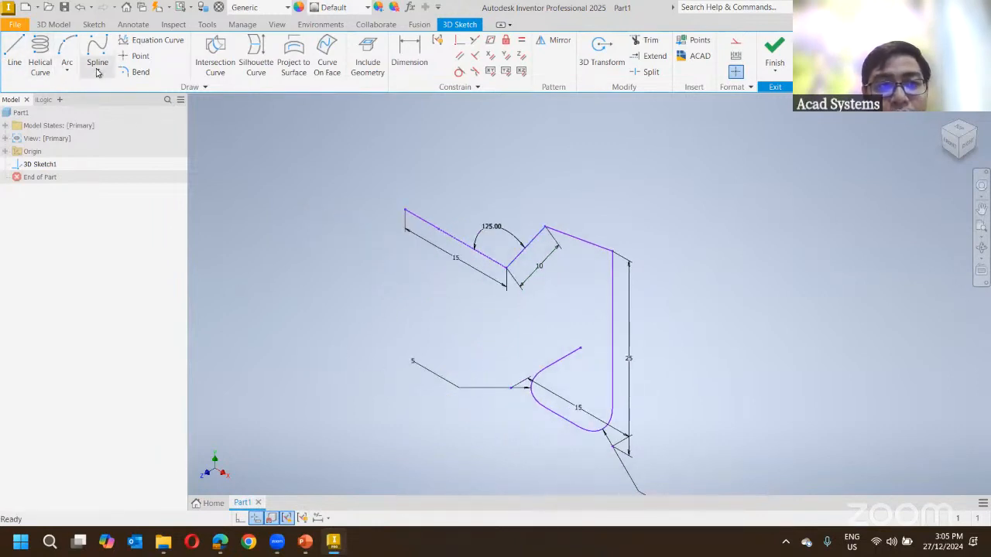
left_click(65, 54)
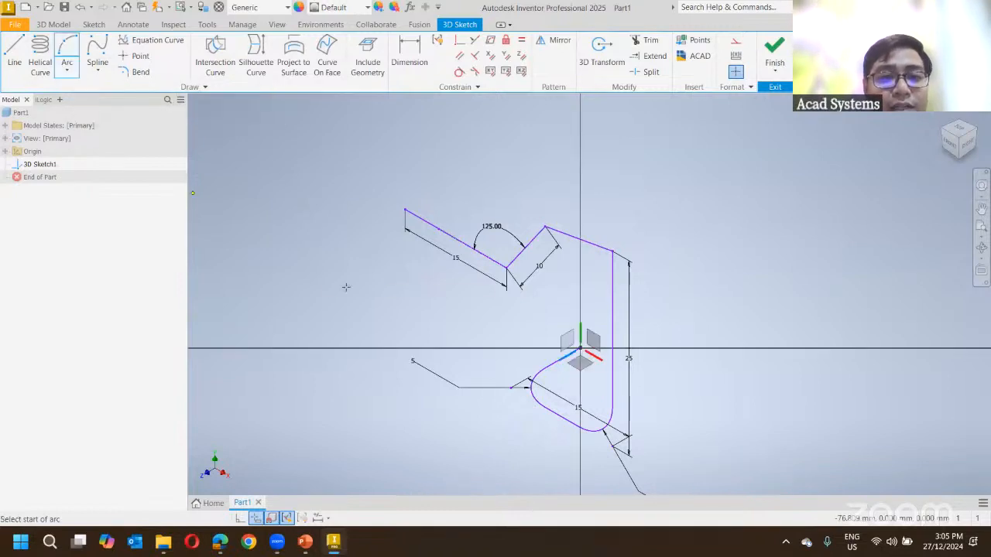
left_click(404, 209)
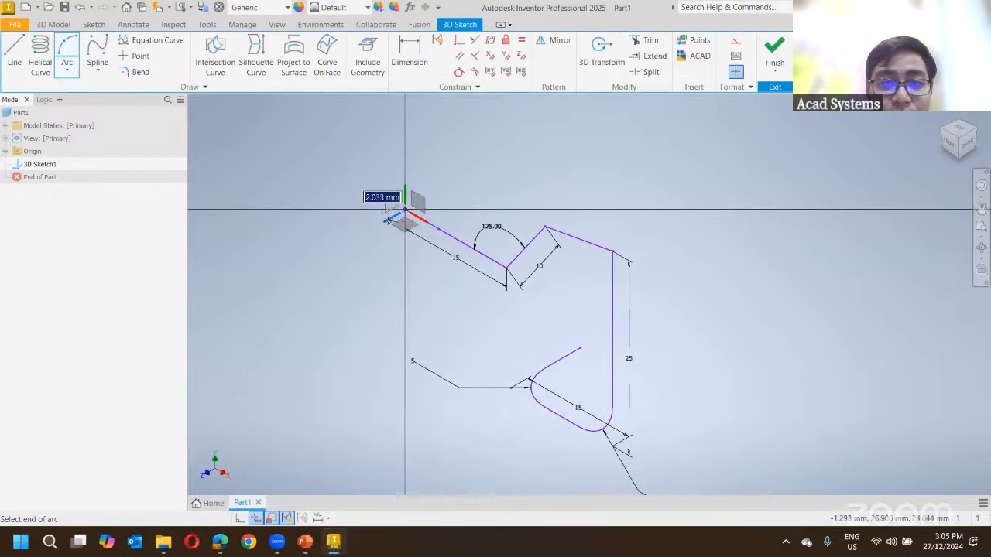
left_click(402, 225)
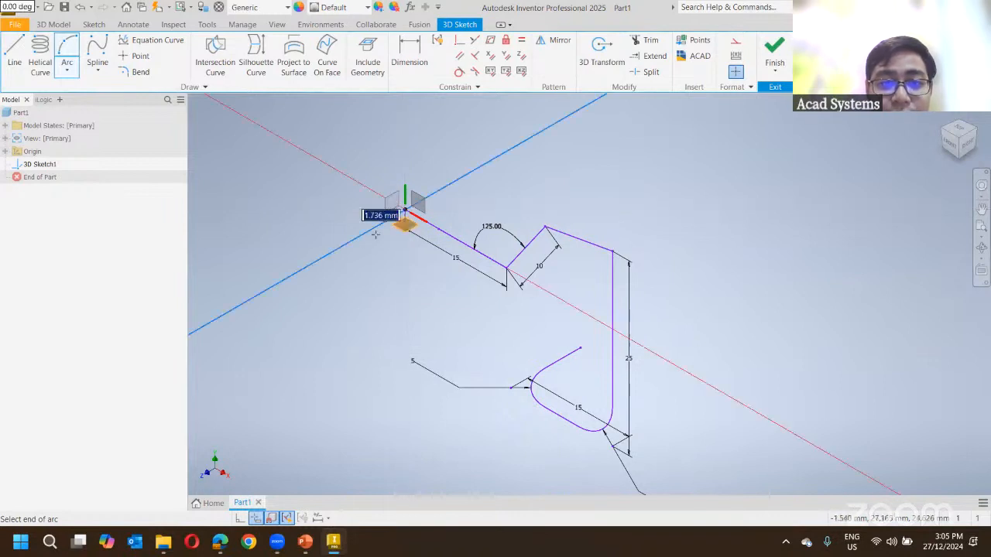
left_click(316, 261)
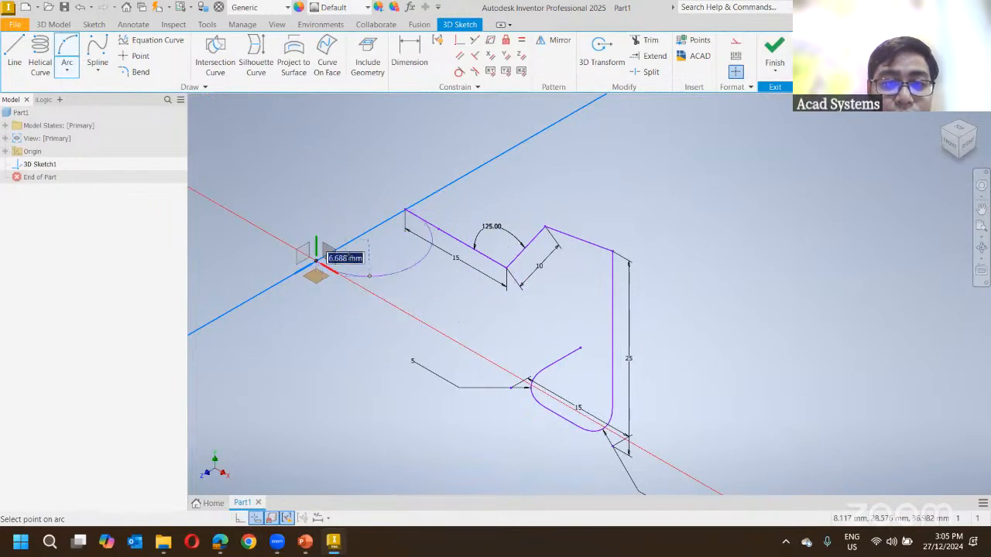
left_click(330, 252)
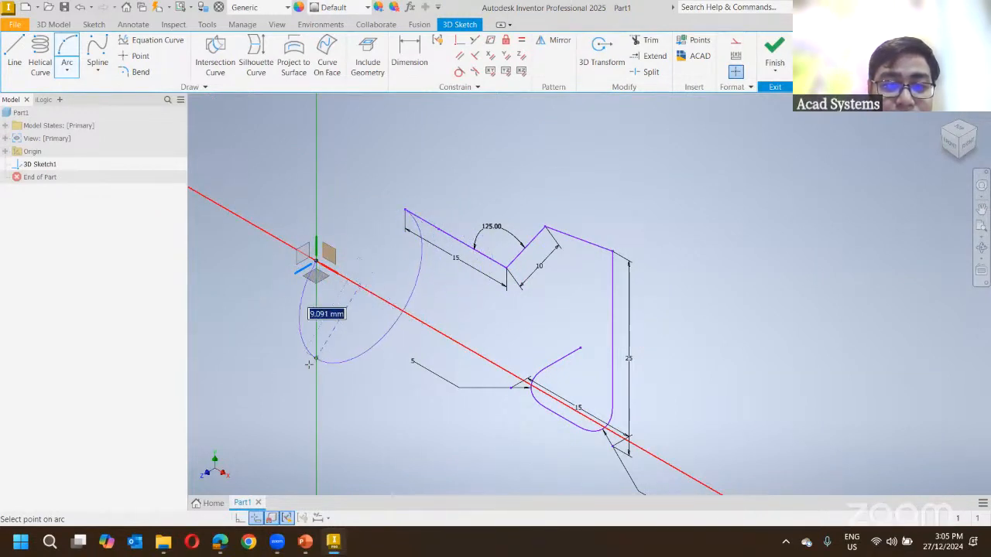
left_click(421, 318)
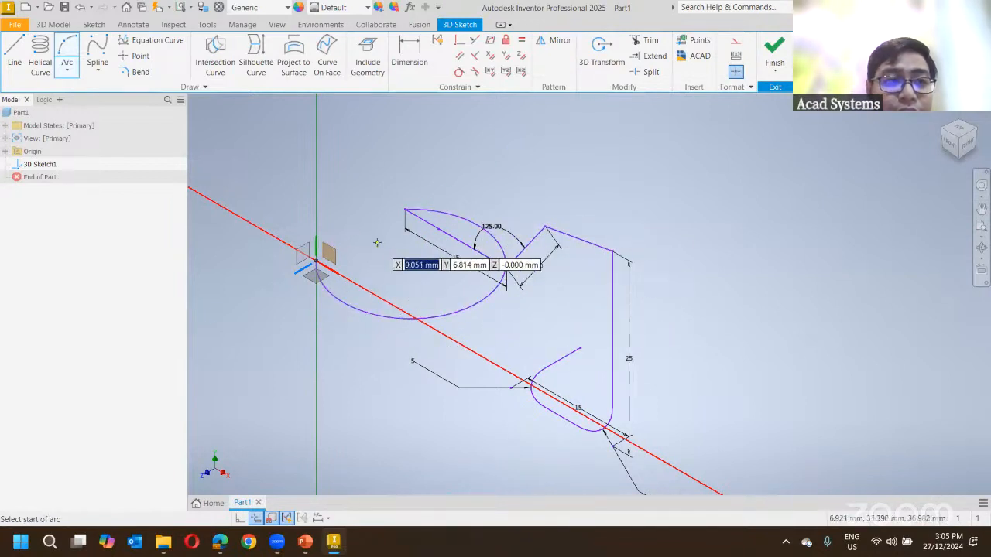
Draw a control-vertex spline from the upper endpoint of the 25 mm vertical line with control points along X, Y, Z, X and downward Y.
left_click(97, 48)
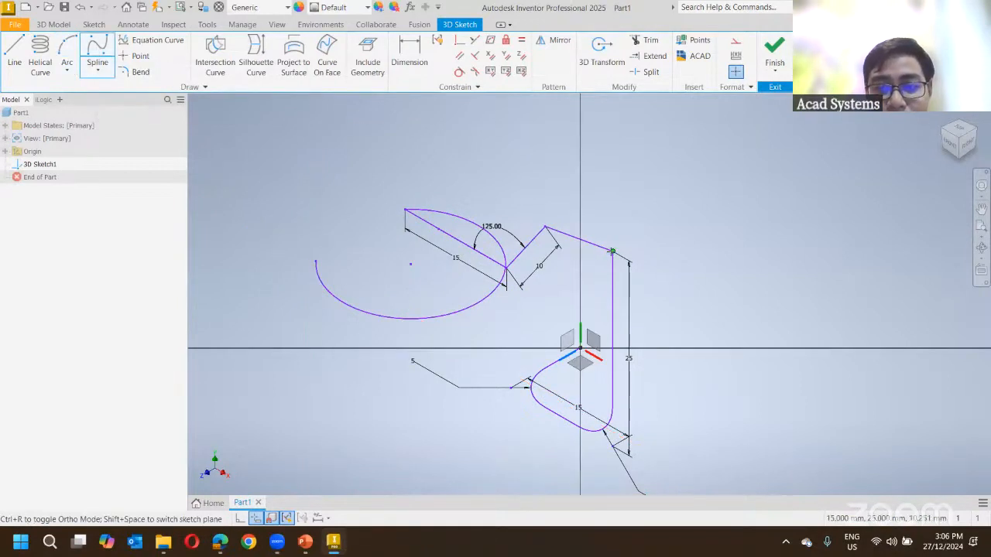
left_click(612, 251)
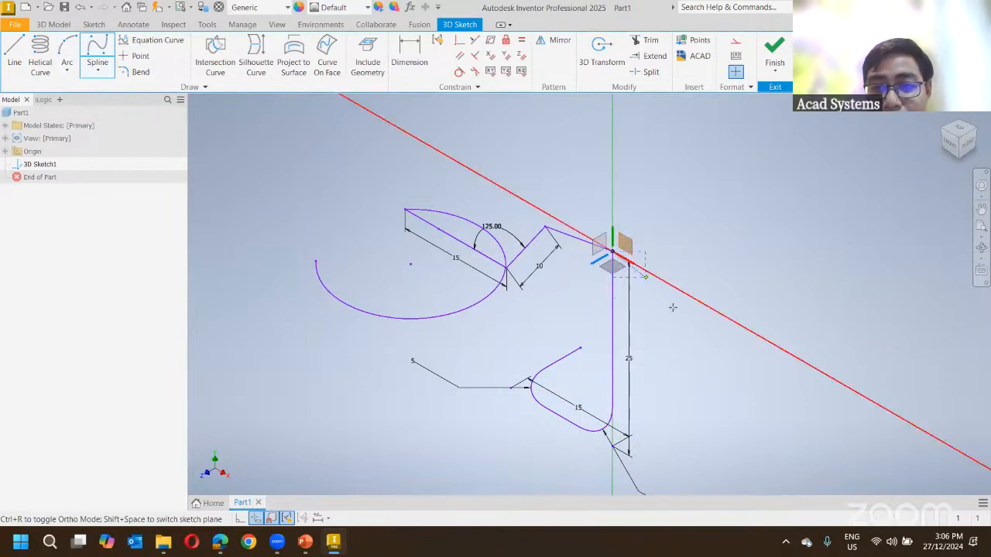
left_click(702, 301)
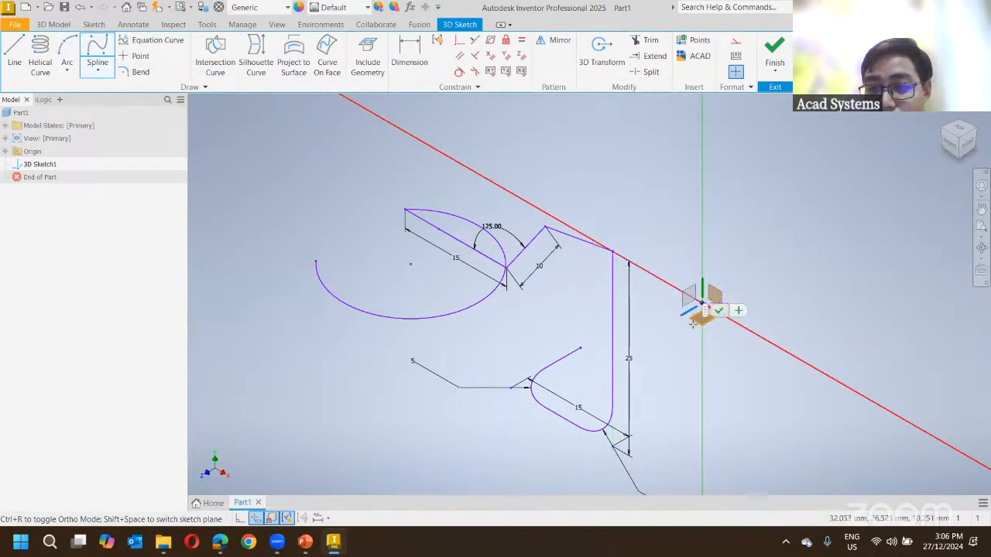
left_click(702, 209)
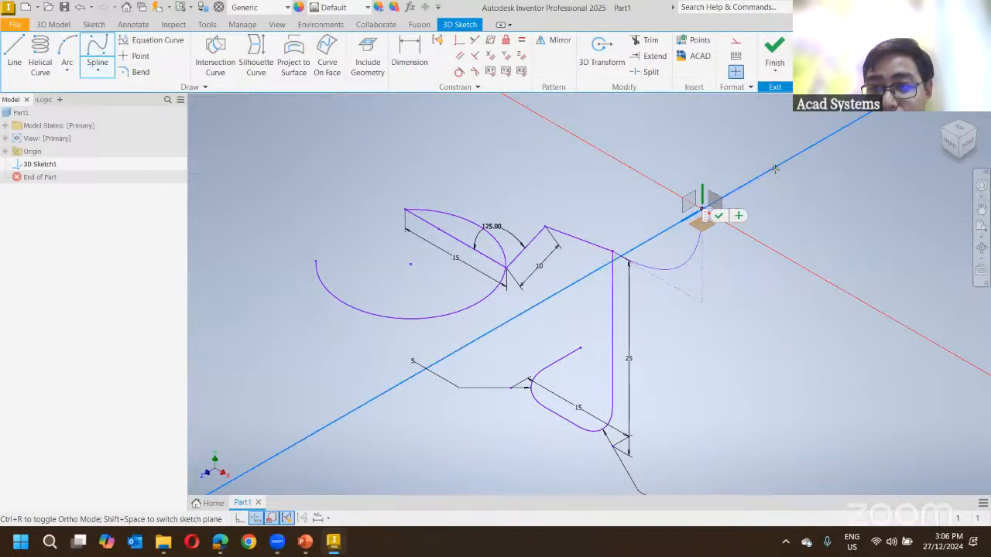
left_click(774, 169)
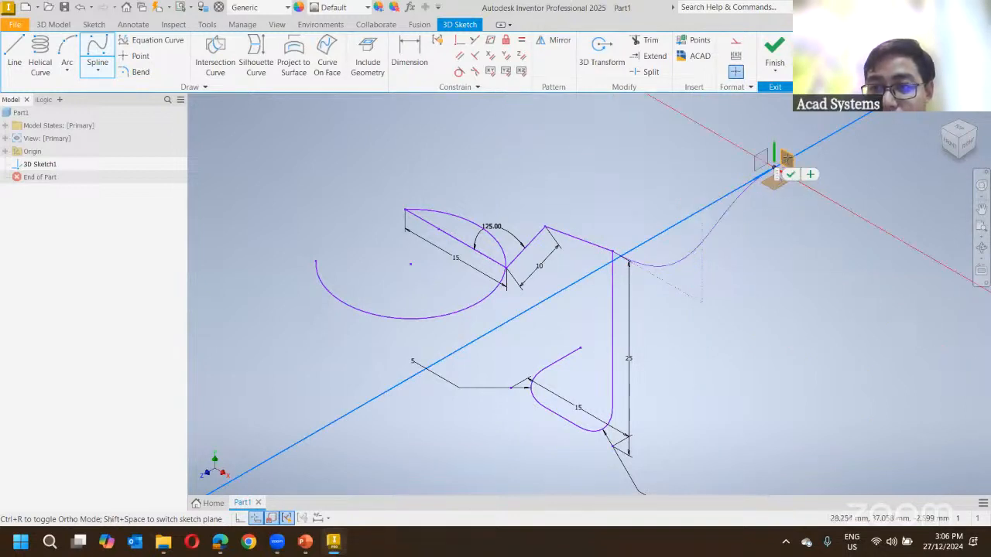
left_click(868, 222)
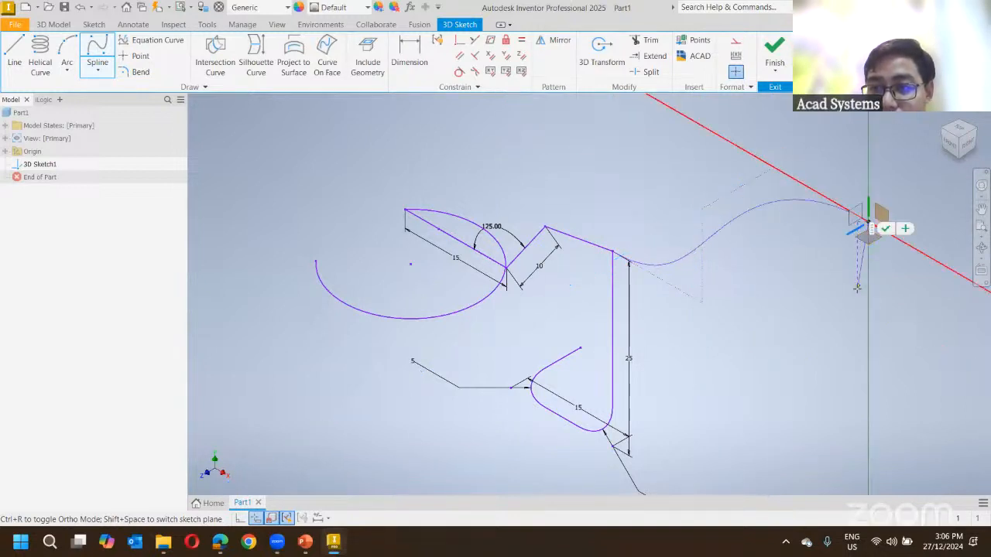
left_click(870, 334)
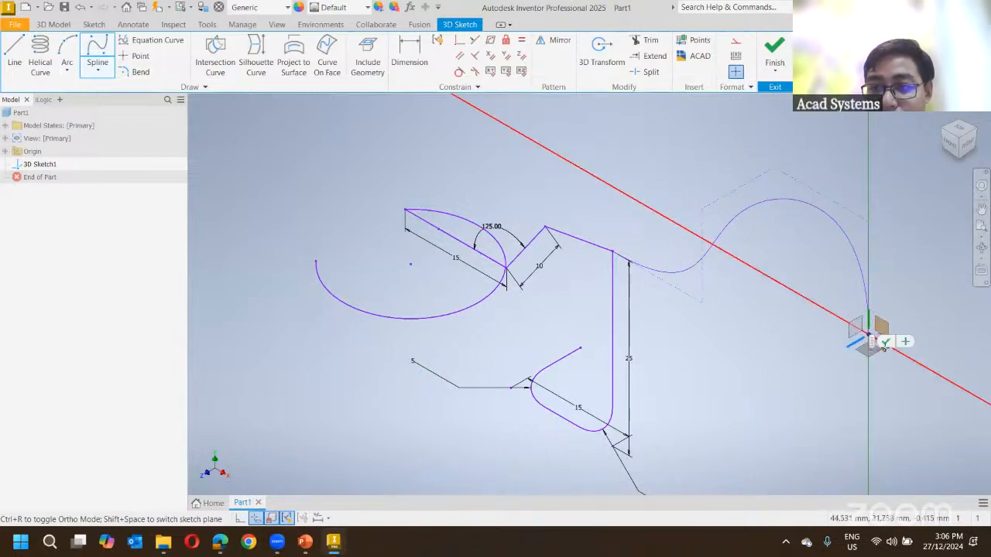
left_click(887, 344)
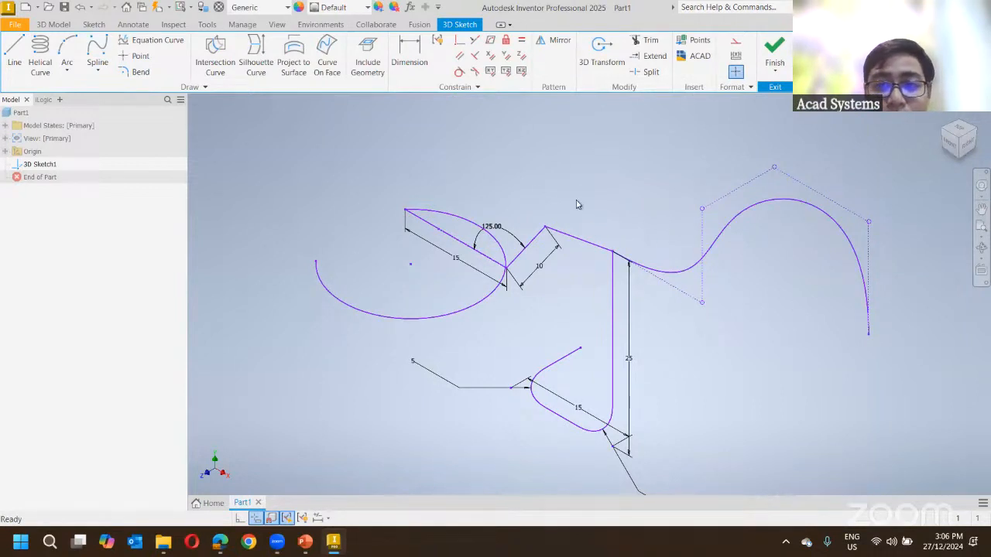
Start a line with Precise Input at relative coordinates X 0, Y 0, Z 0 from the 25 mm line's upper endpoint.
mouse_move(509, 208)
middle_mouse_down()
mouse_move(488, 210)
mouse_move(489, 238)
middle_mouse_up()
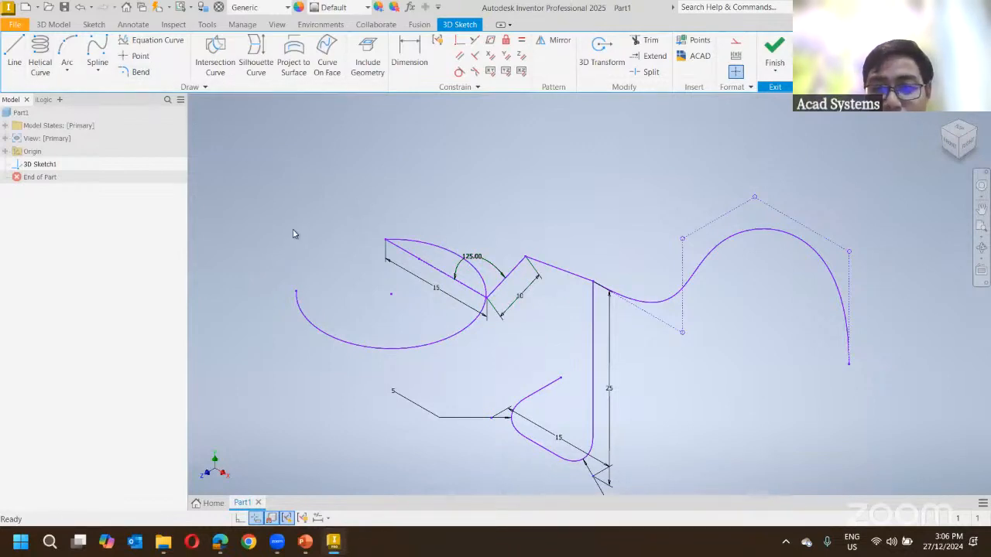
mouse_move(375, 343)
middle_mouse_down()
mouse_move(332, 272)
mouse_move(346, 305)
middle_mouse_up()
middle_click_drag(278, 165, 316, 205)
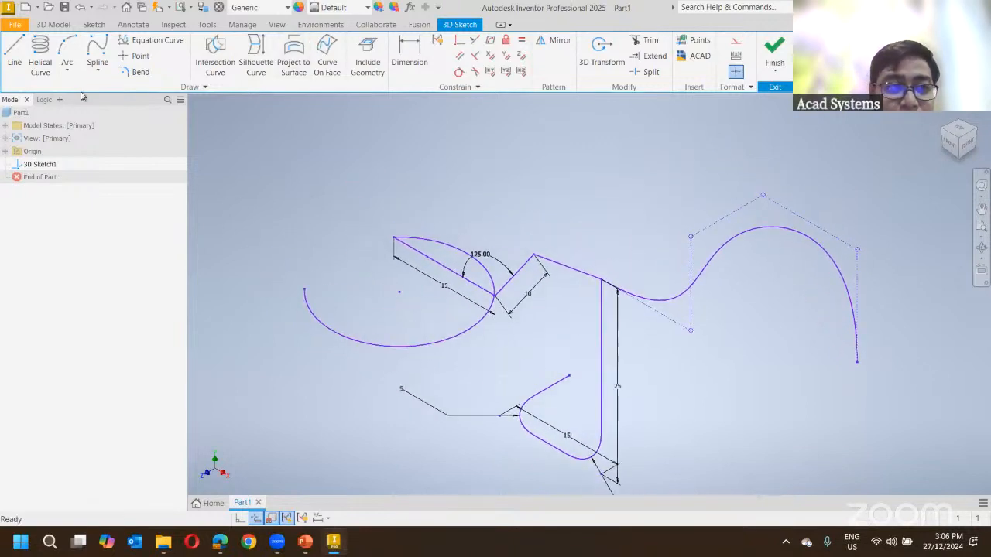
left_click(14, 53)
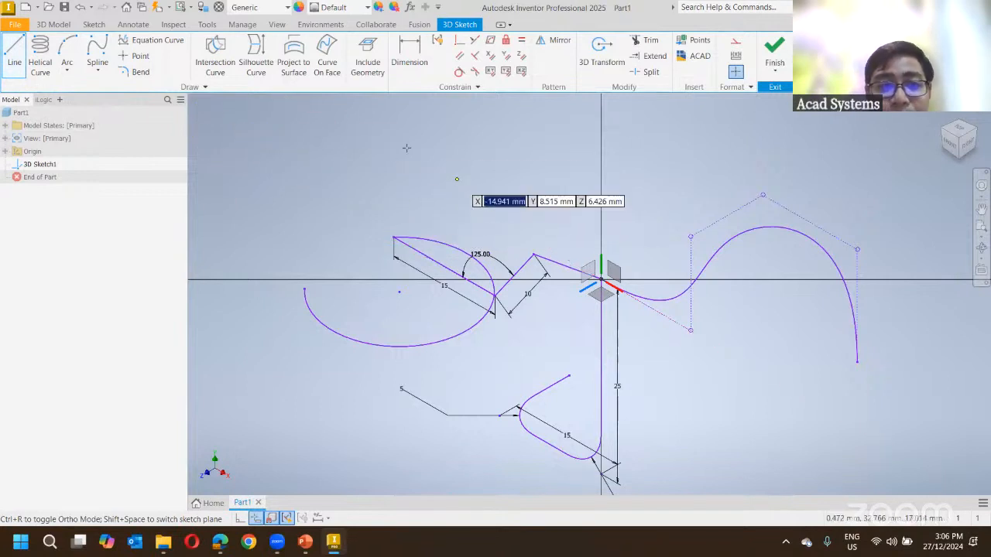
left_click(194, 87)
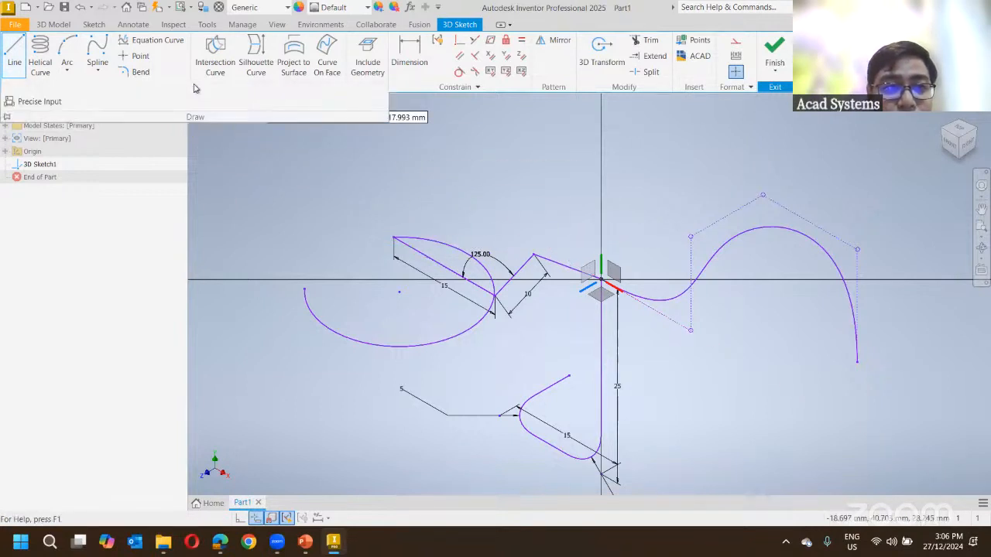
left_click(40, 103)
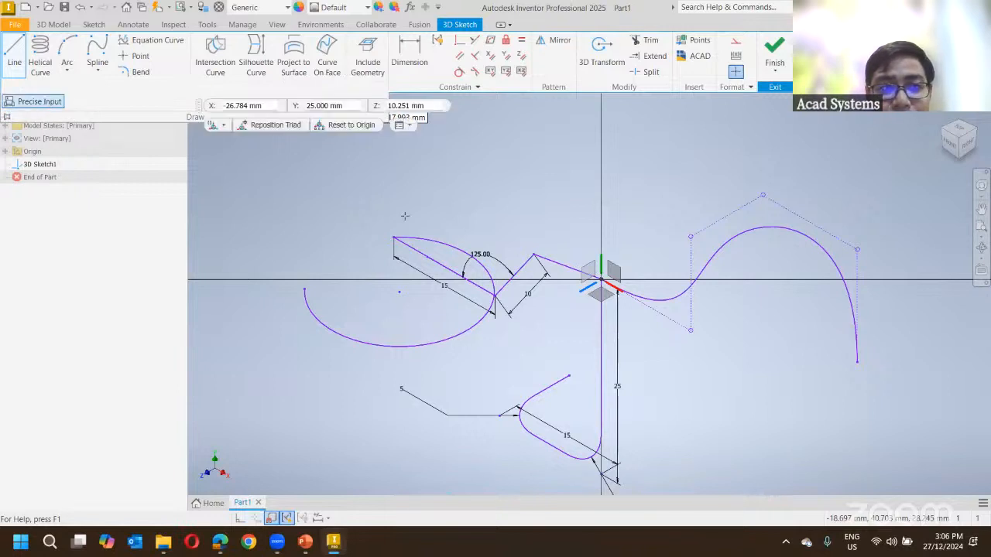
left_click(271, 104)
type("0")
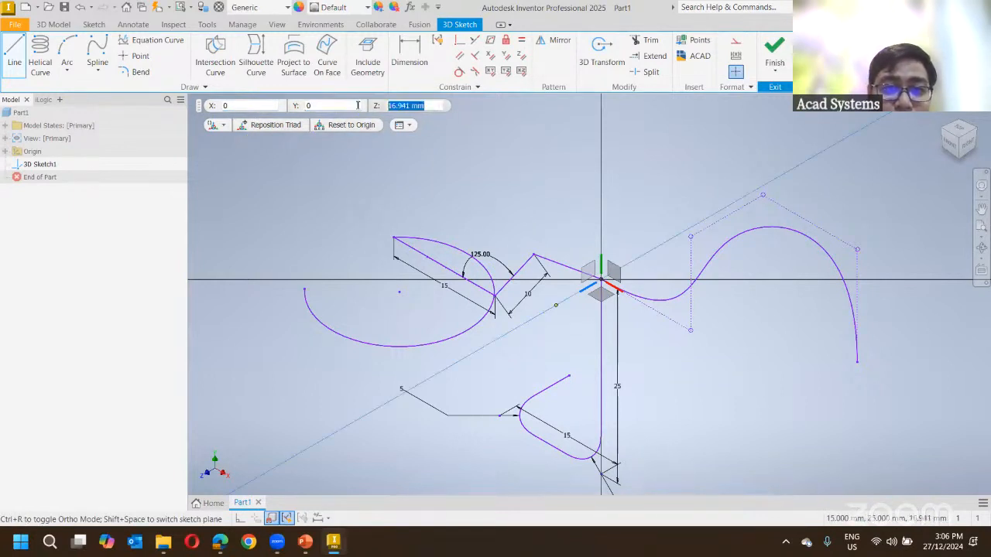
type("0")
key("Return")
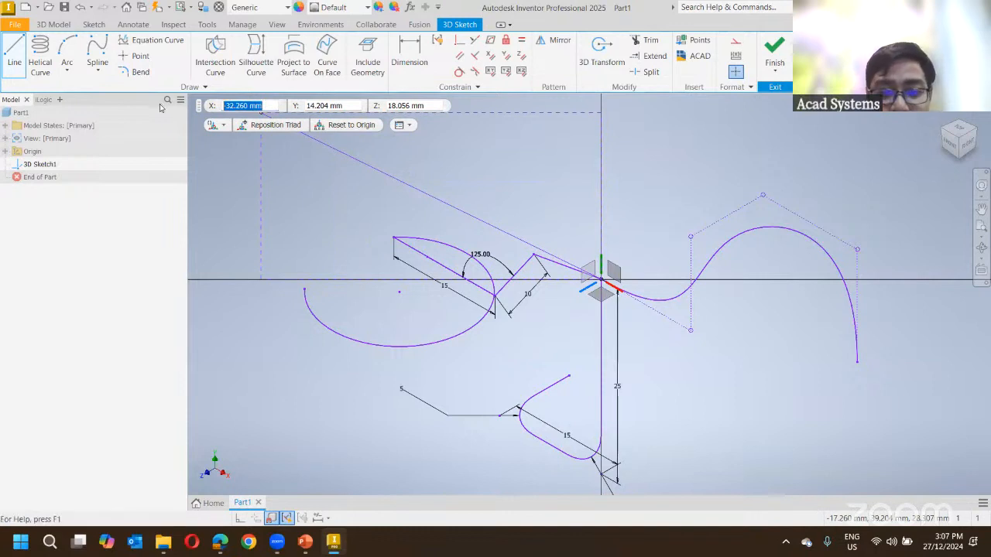
Extend the line vertically with precise relative coordinates X 0 and Y 45.
type("0")
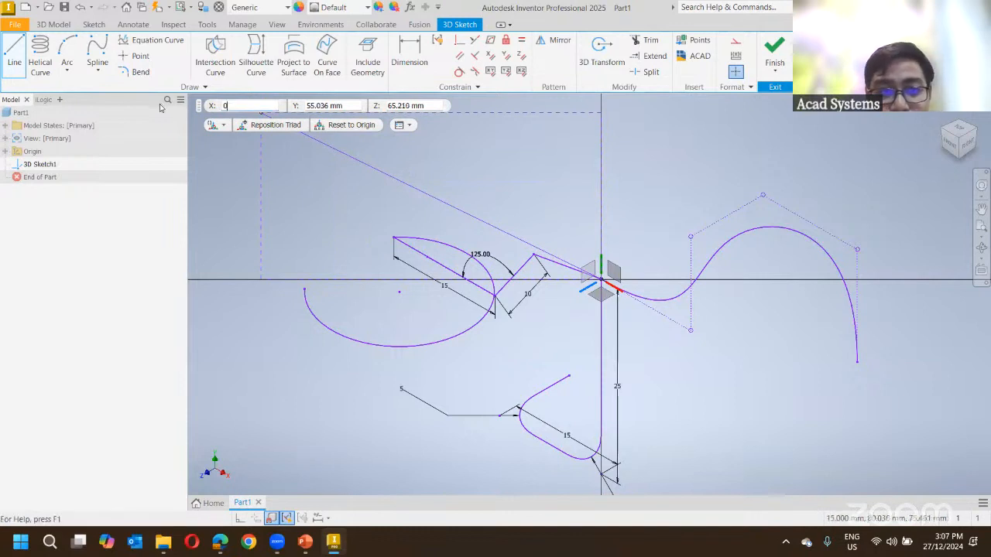
left_click(339, 105)
type("45")
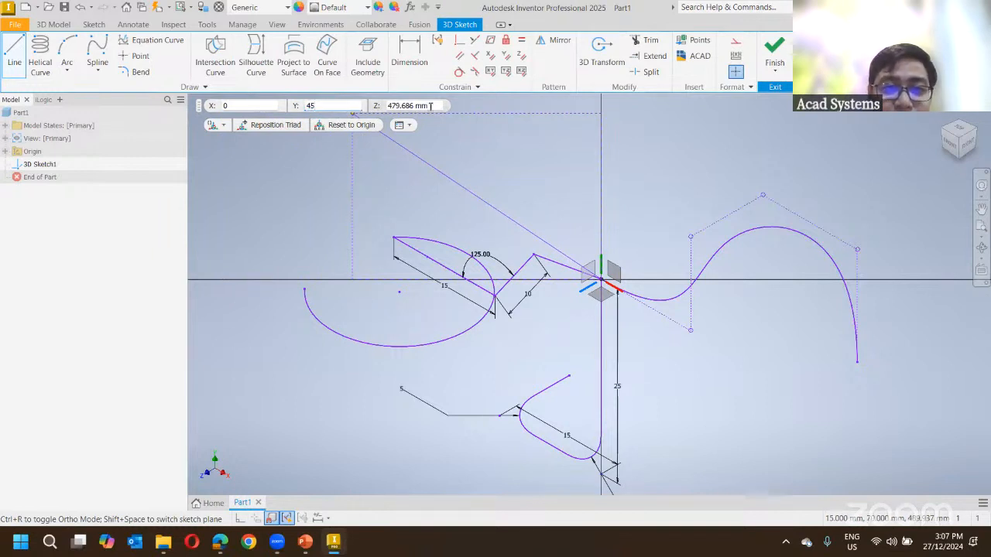
key("Return")
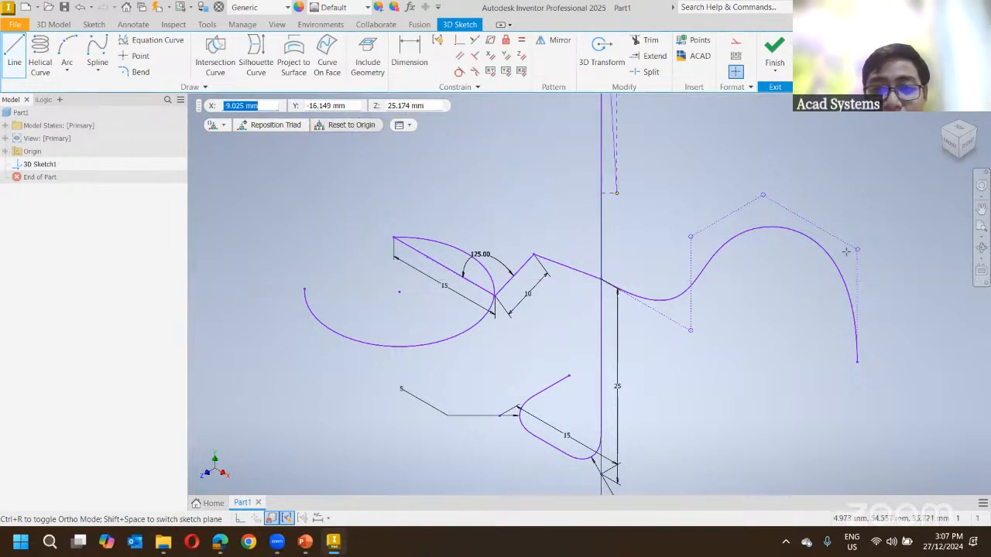
Add a sloped segment from the vertical line's top with precise relative coordinates X 20 and Y 50, and end the line.
scroll(714, 216, "down", 5)
middle_click_drag(715, 216, 574, 276)
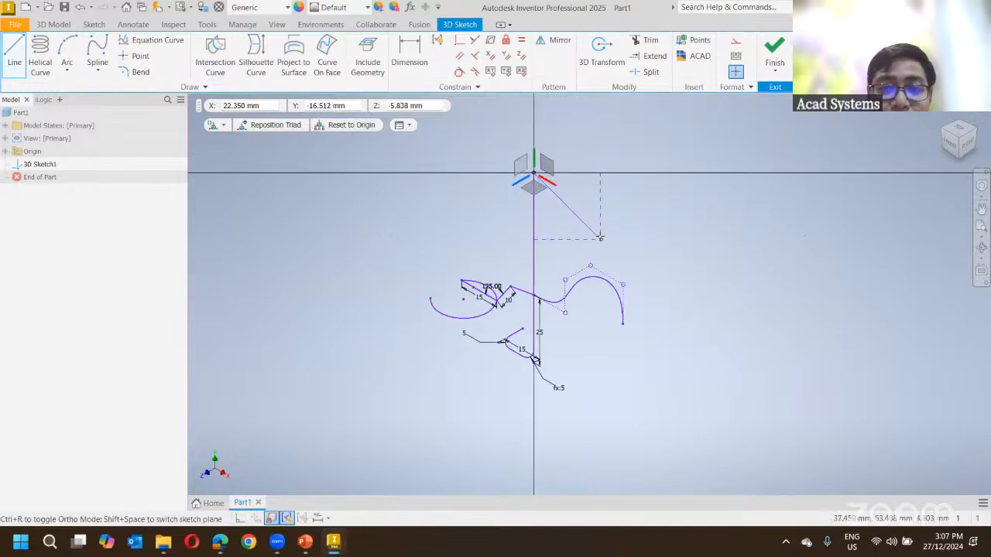
scroll(602, 239, "up", 3)
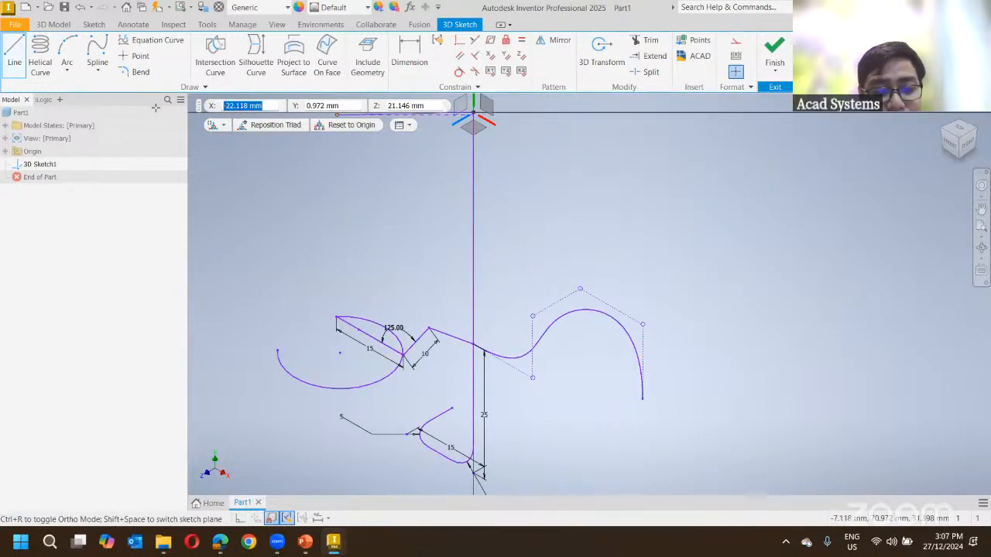
type("20")
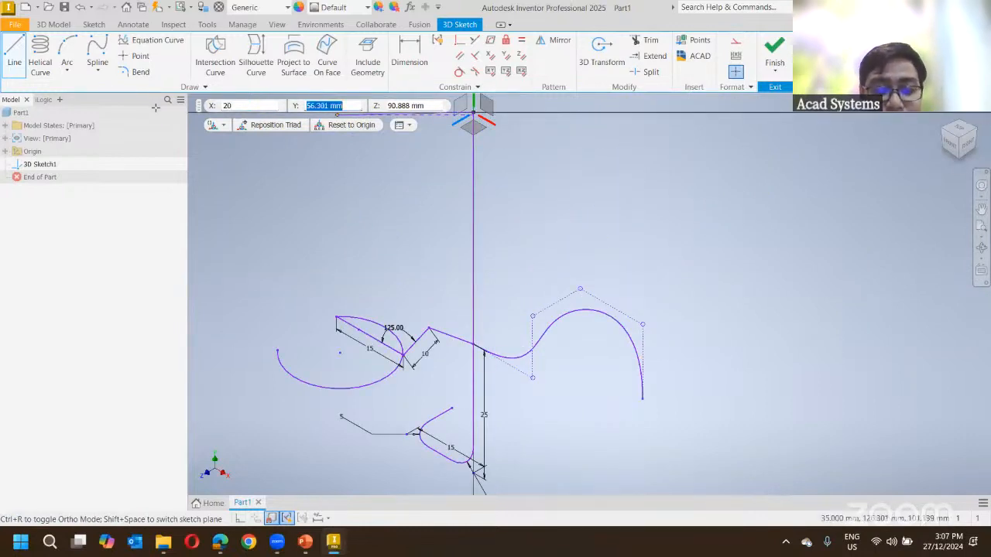
type("50")
key("Tab")
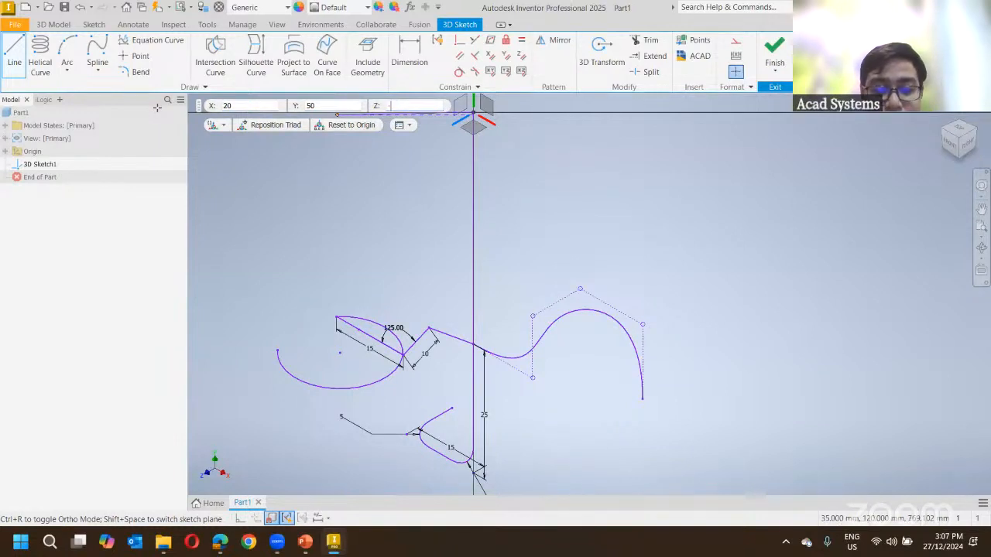
key("Return")
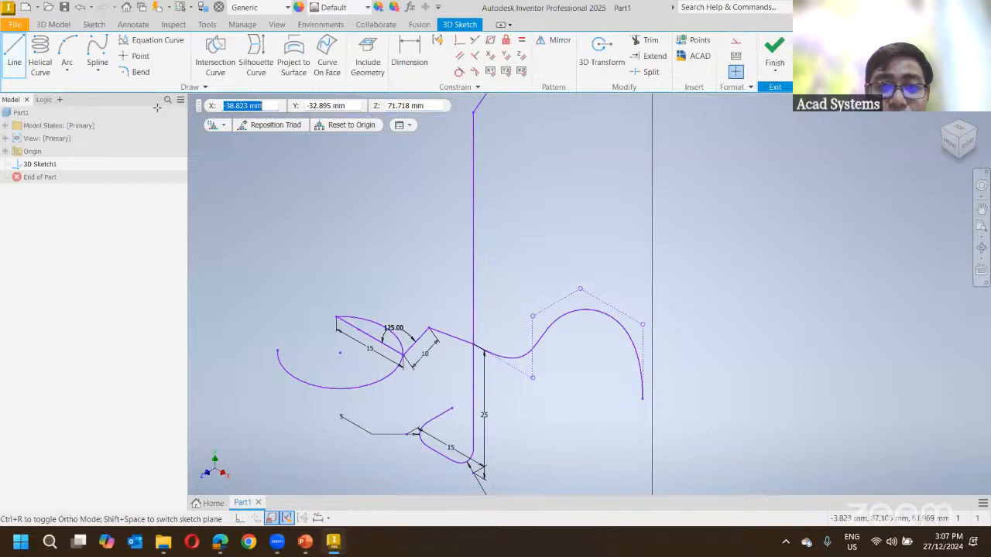
scroll(630, 312, "down", 3)
mouse_move(557, 147)
middle_mouse_down()
mouse_move(460, 270)
mouse_move(458, 250)
middle_mouse_up()
mouse_move(458, 250)
middle_mouse_down()
mouse_move(457, 217)
mouse_move(464, 228)
middle_mouse_up()
key("Escape")
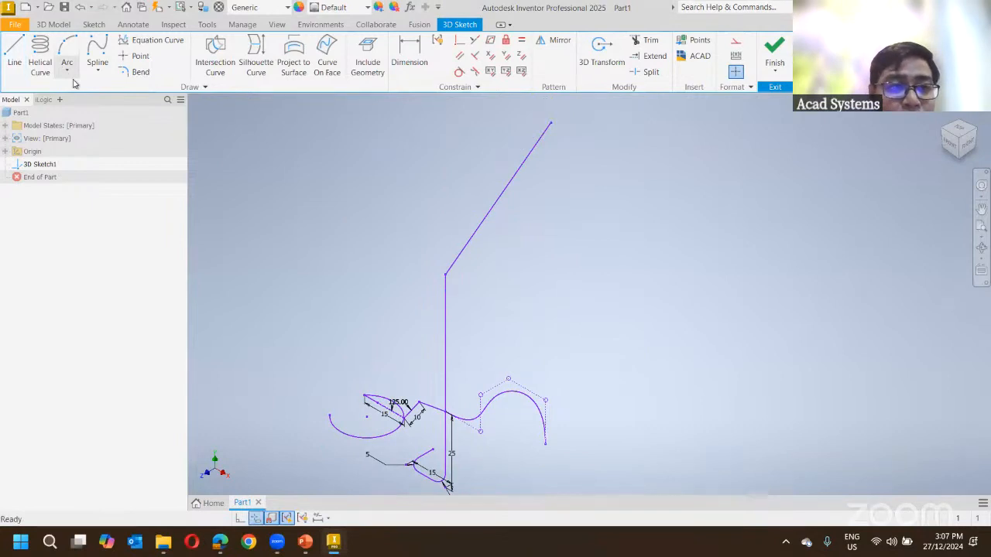
Switch the Line command's Precise Input from relative to absolute coordinates.
left_click(15, 59)
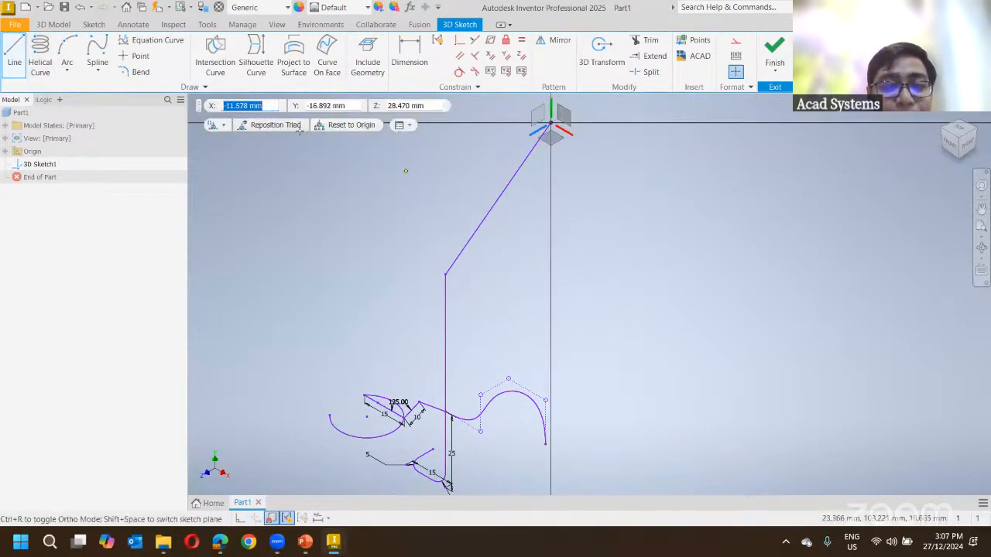
key("a")
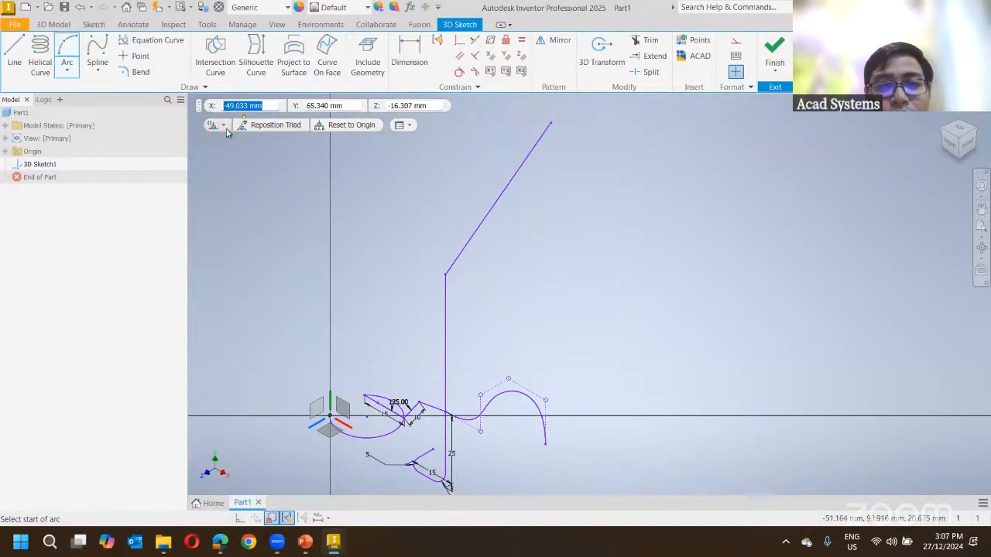
key("Escape")
key("l")
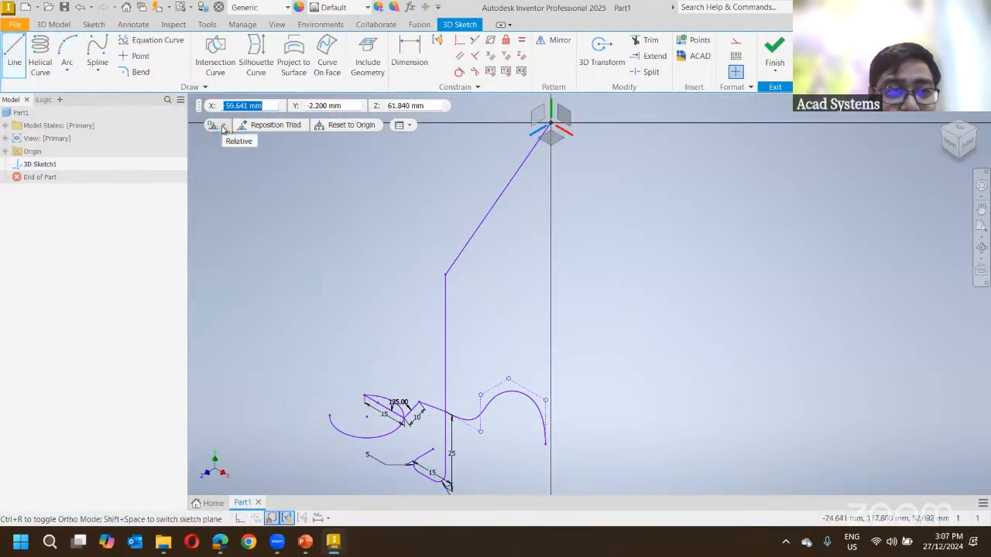
left_click(223, 127)
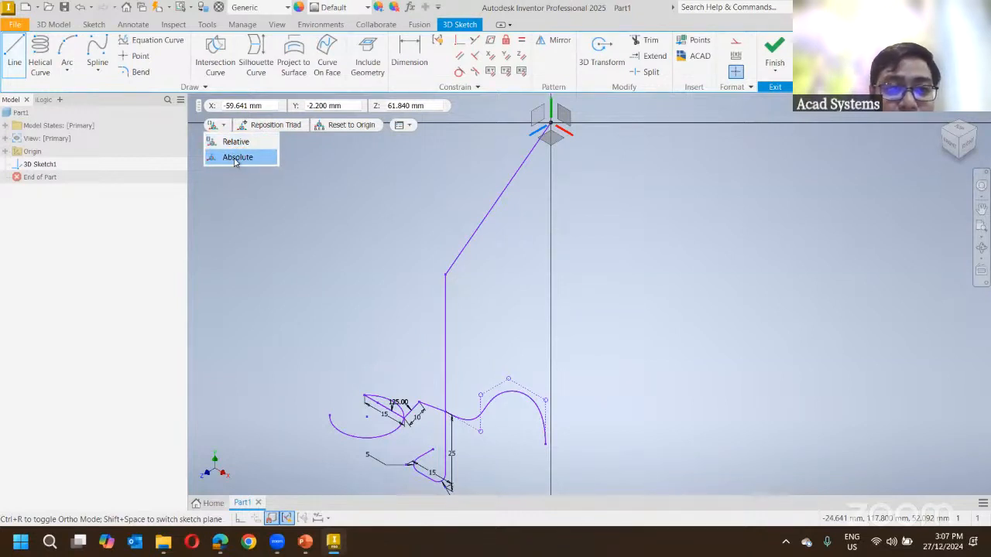
left_click(236, 159)
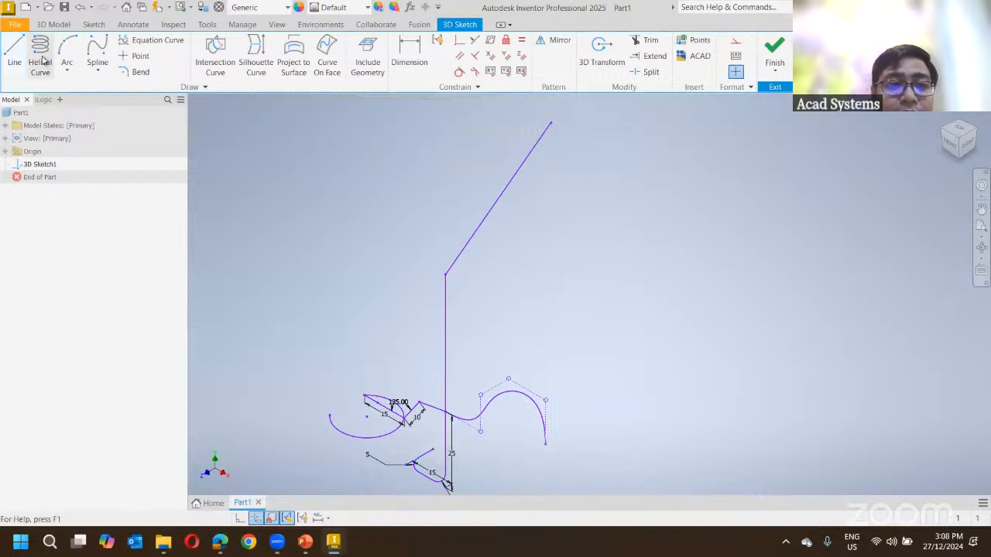
Start a line at the joint of the vertical and sloped segments, turn off Precise Input, and cancel the line.
left_click(15, 53)
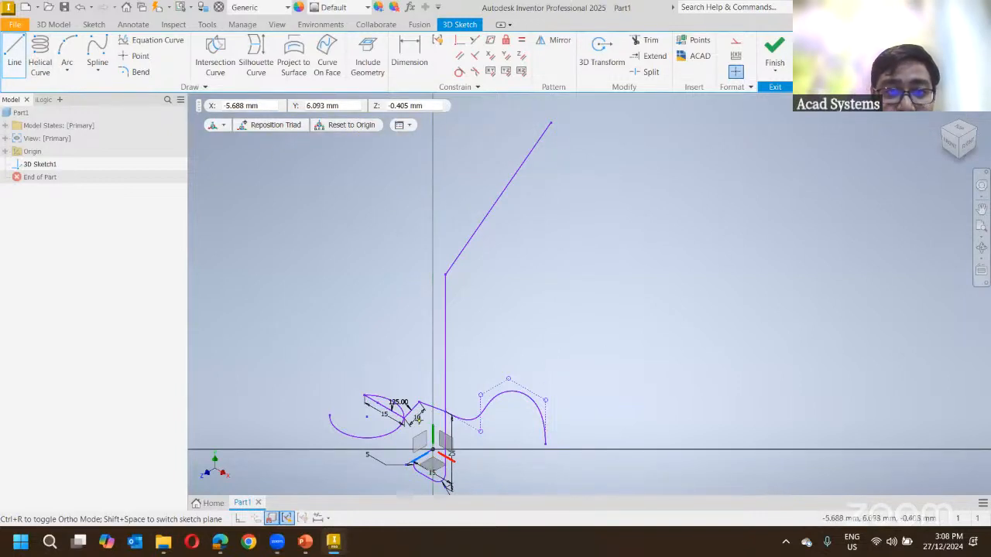
key("Escape")
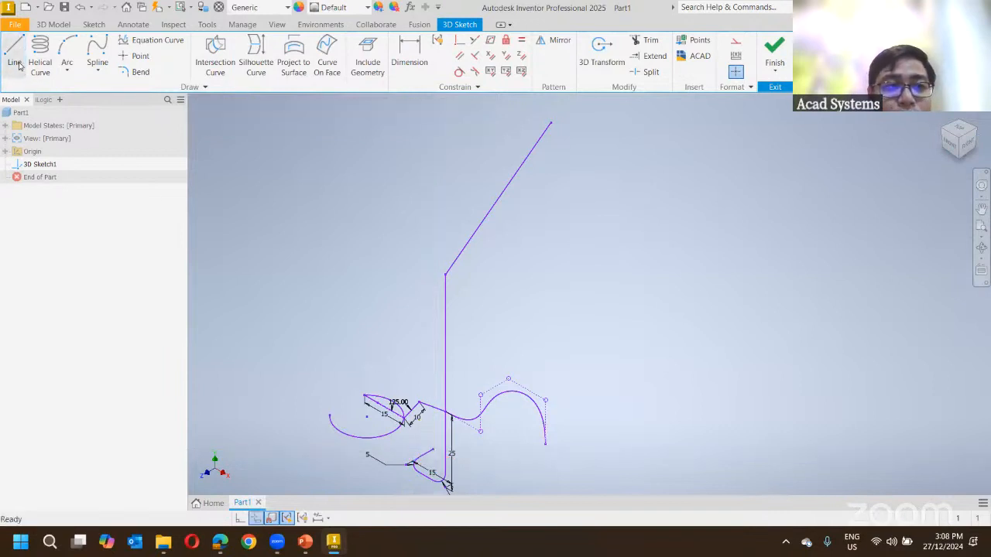
left_click(20, 65)
left_click(445, 274)
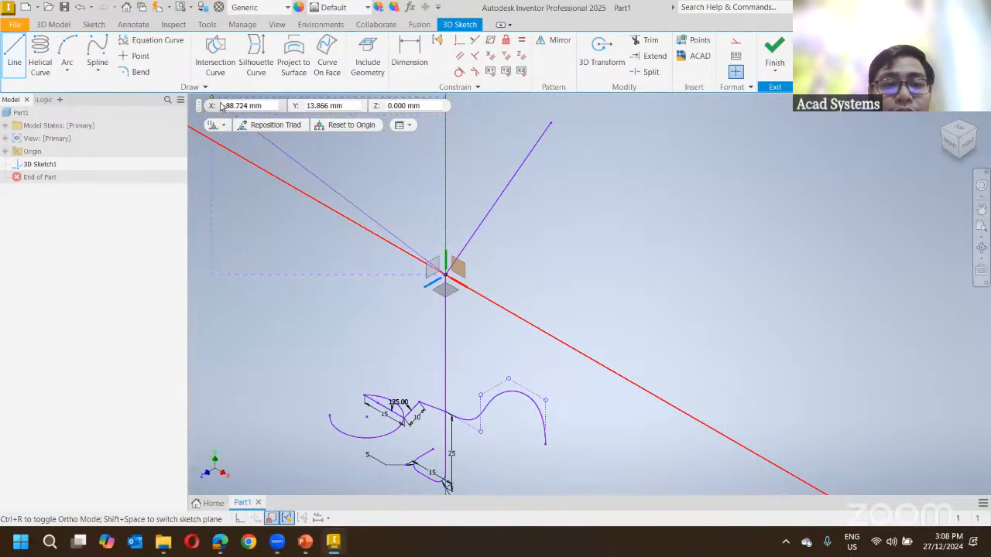
left_click(409, 126)
left_click(430, 171)
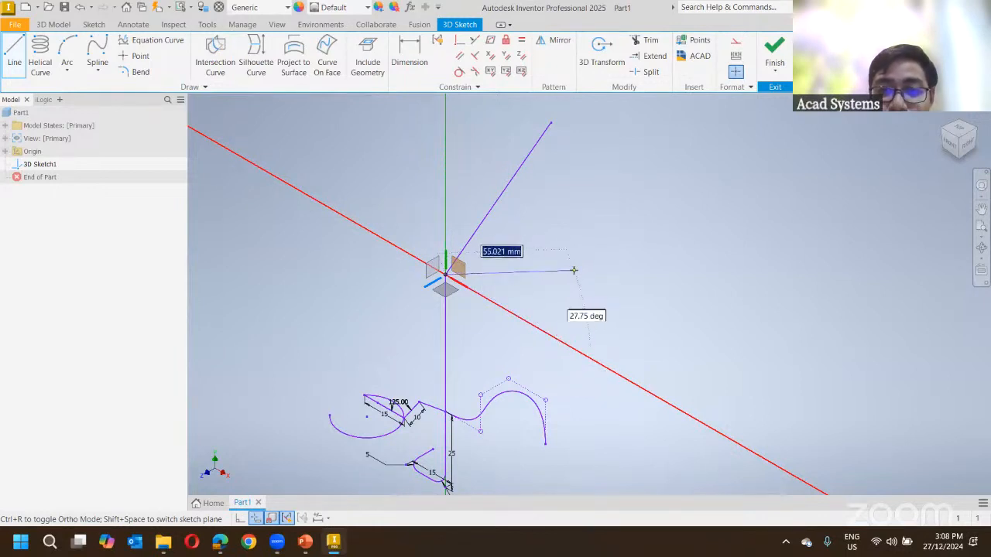
key("Escape")
Delete the long vertical line and the sloped segment above the bent path.
left_click_drag(526, 331, 356, 181)
right_click(387, 212)
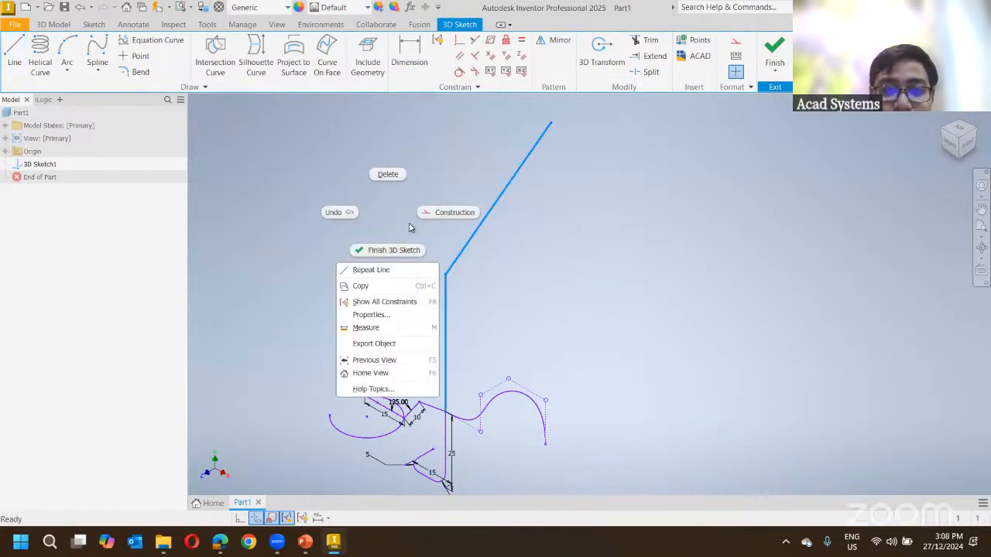
left_click(389, 176)
middle_click_drag(438, 387, 431, 325)
scroll(431, 325, "down", 4)
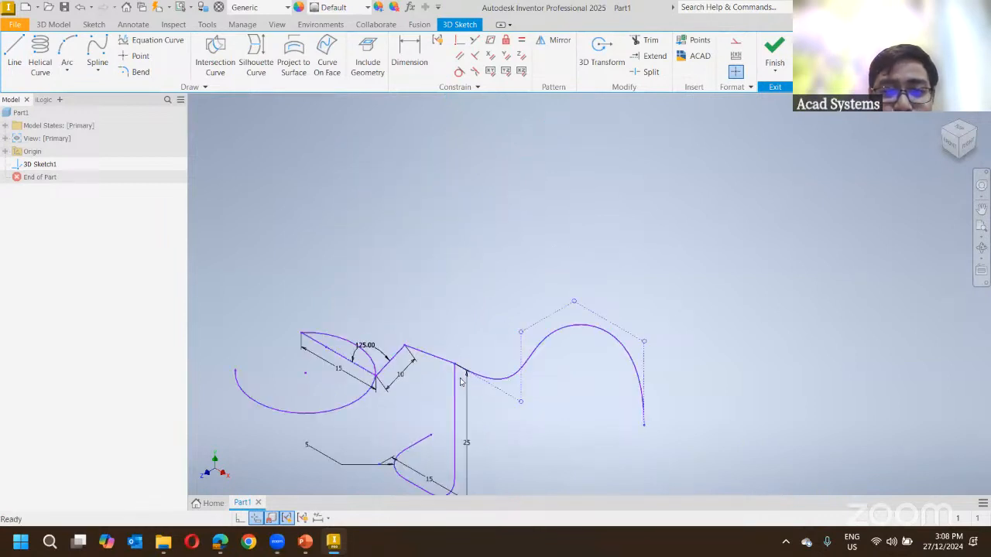
middle_click_drag(461, 379, 549, 316)
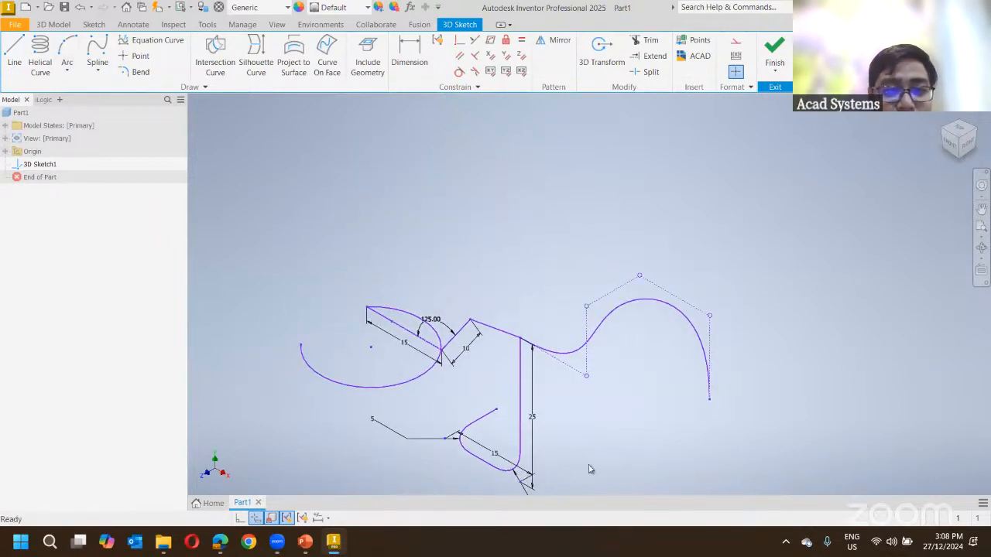
scroll(510, 357, "down", 4)
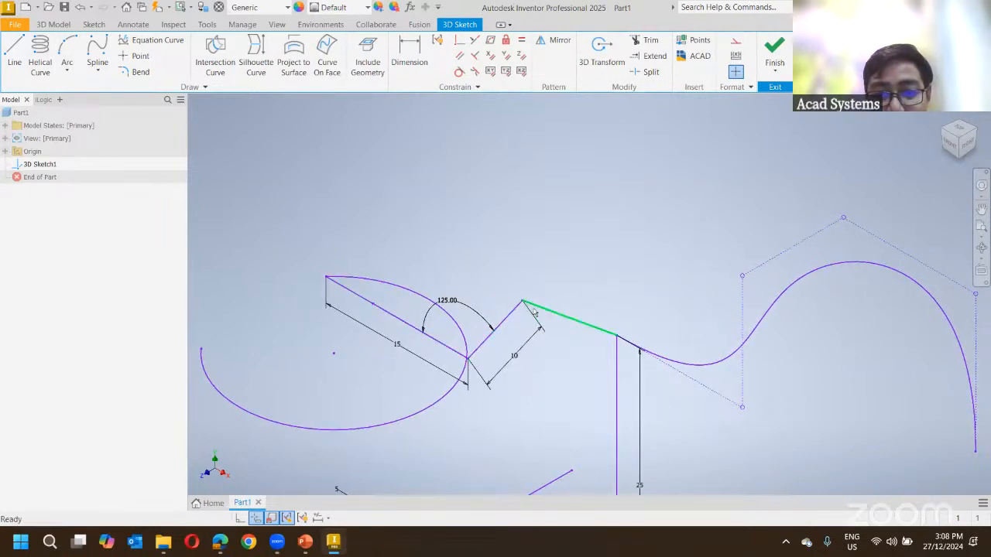
scroll(545, 311, "up", 2)
scroll(495, 333, "down", 5)
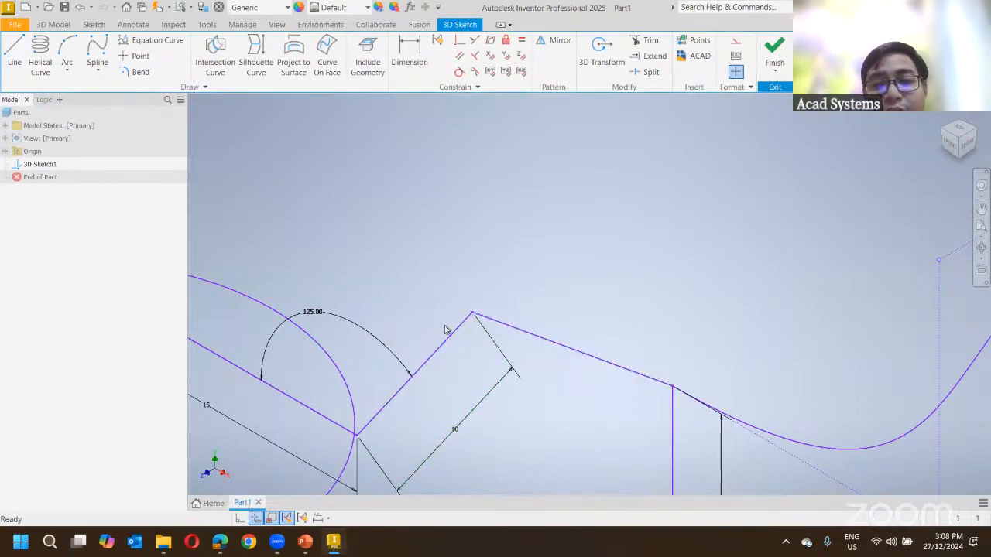
middle_click_drag(433, 276, 439, 277)
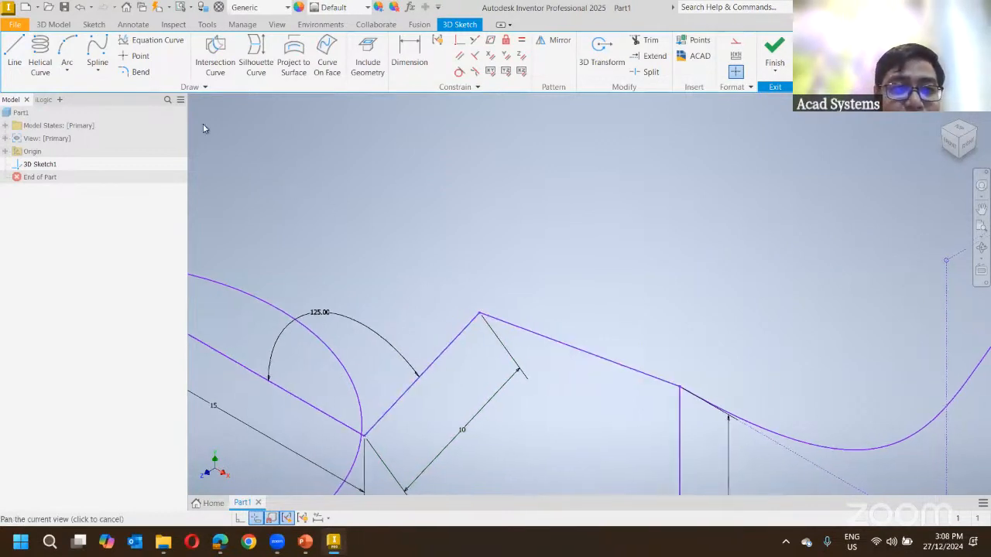
left_click(141, 73)
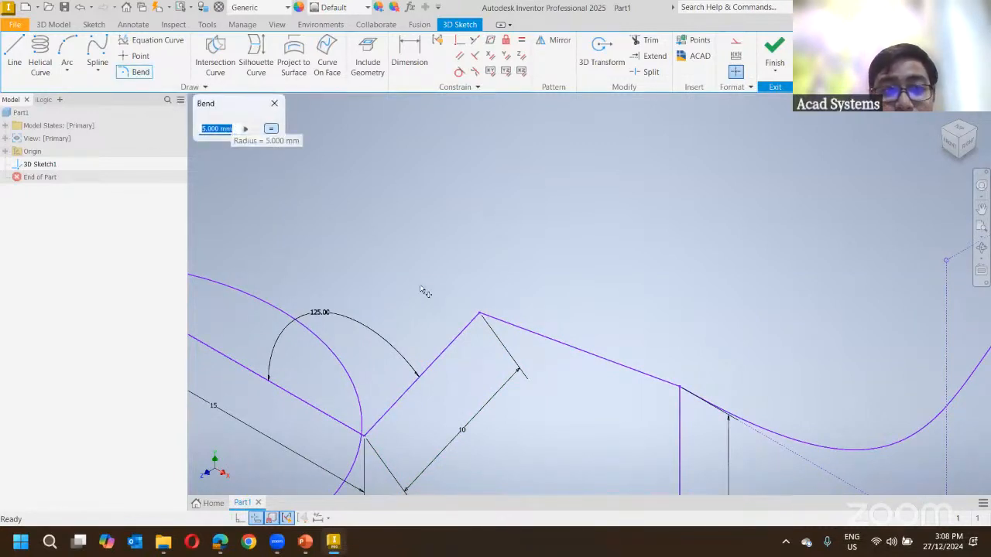
left_click(458, 346)
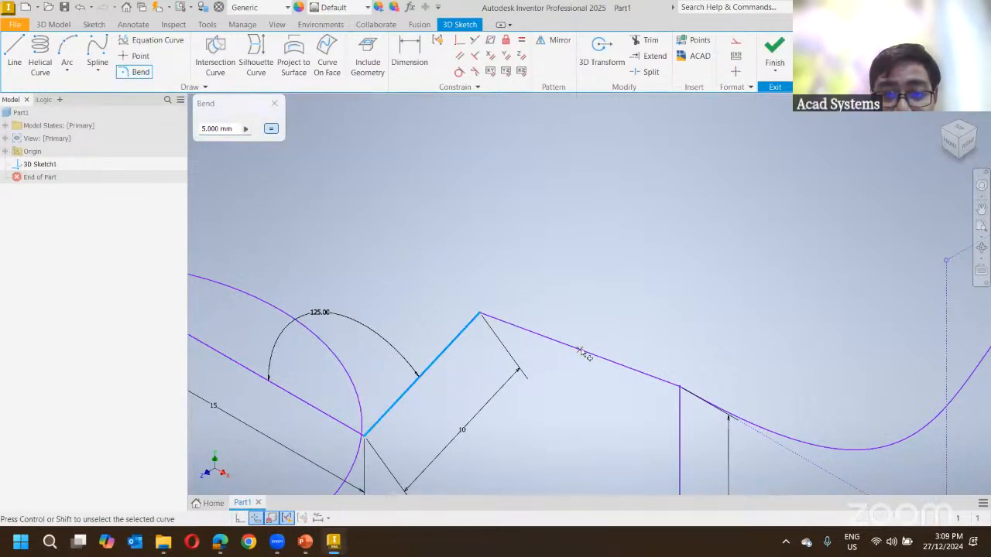
mouse_move(502, 327)
middle_mouse_down()
mouse_move(701, 311)
mouse_move(501, 273)
mouse_move(501, 315)
middle_mouse_up()
scroll(685, 328, "down", 5)
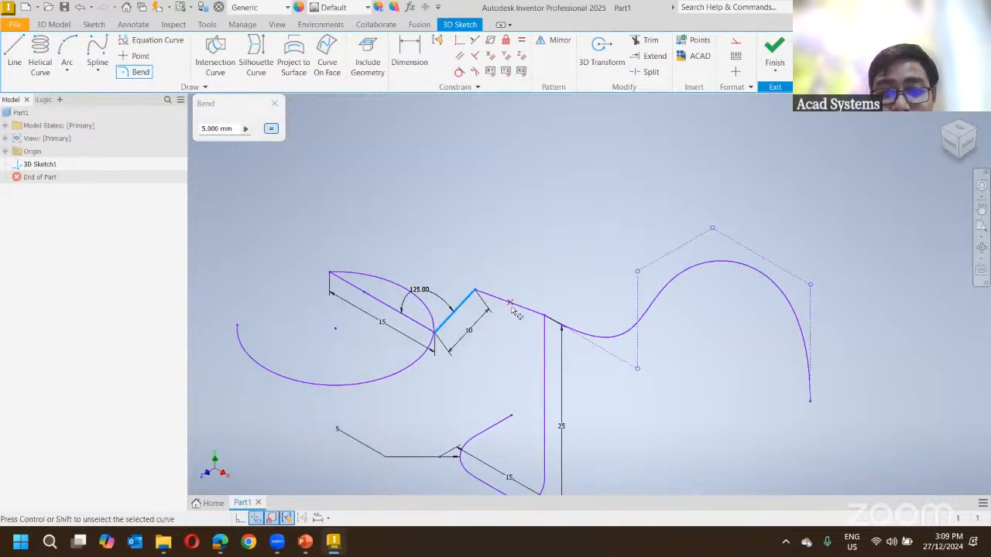
key("Escape")
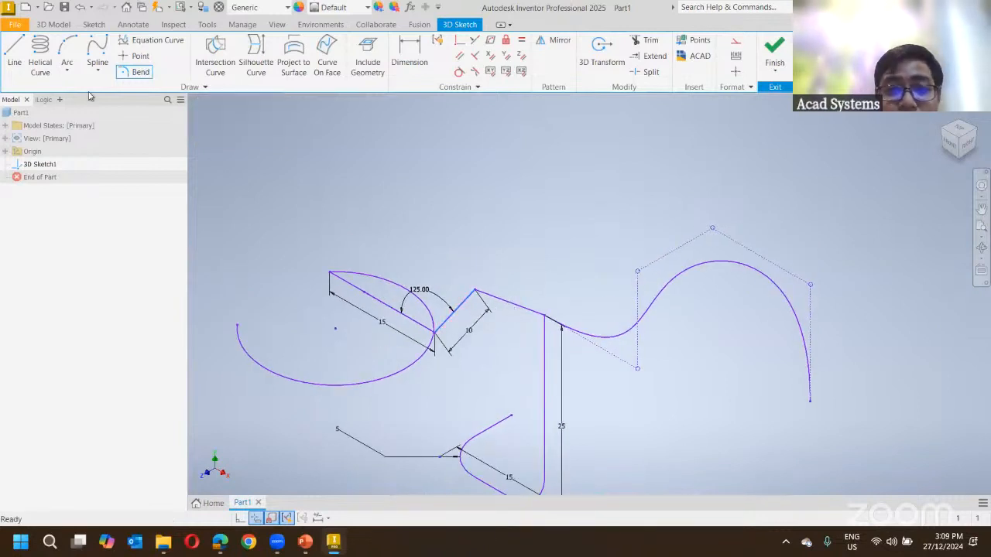
Draw a two-segment V-shaped line above the existing sketch, with one sloped leg and one vertical leg, and end the line.
left_click(14, 54)
middle_click_drag(376, 168, 379, 251)
left_click(463, 252)
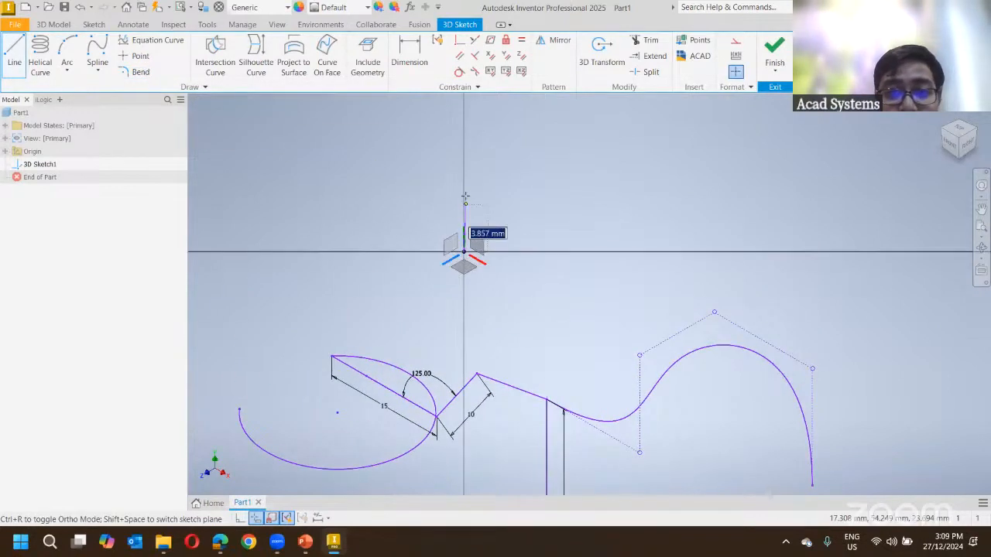
left_click(476, 239)
middle_click_drag(477, 240, 460, 287)
left_click(572, 374)
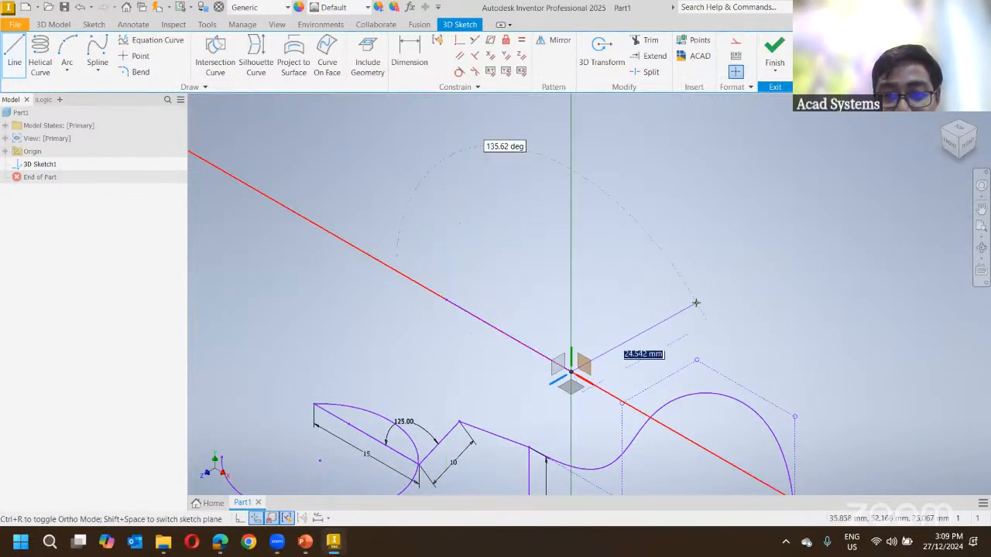
left_click(572, 207)
key("Escape")
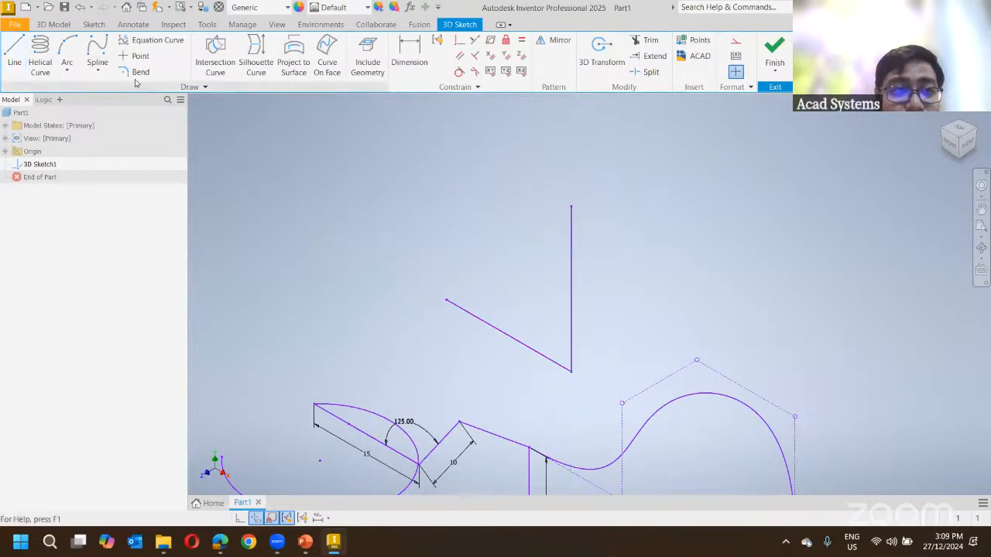
Add a 5 mm bend at the corner of the V-shaped line.
left_click(140, 72)
left_click(568, 370)
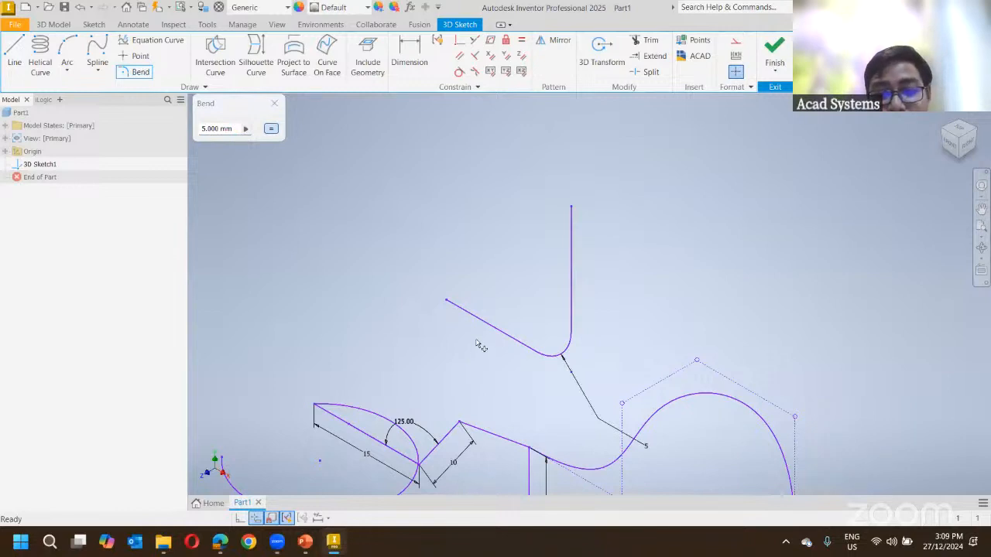
key("Escape")
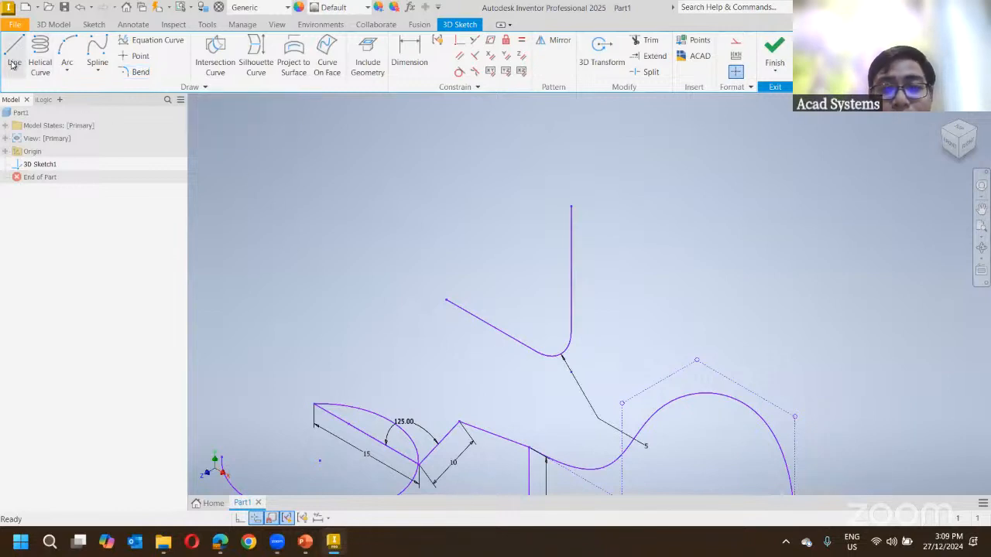
Start the Line command and enable Auto-Bend for it.
left_click(13, 64)
right_click(349, 256)
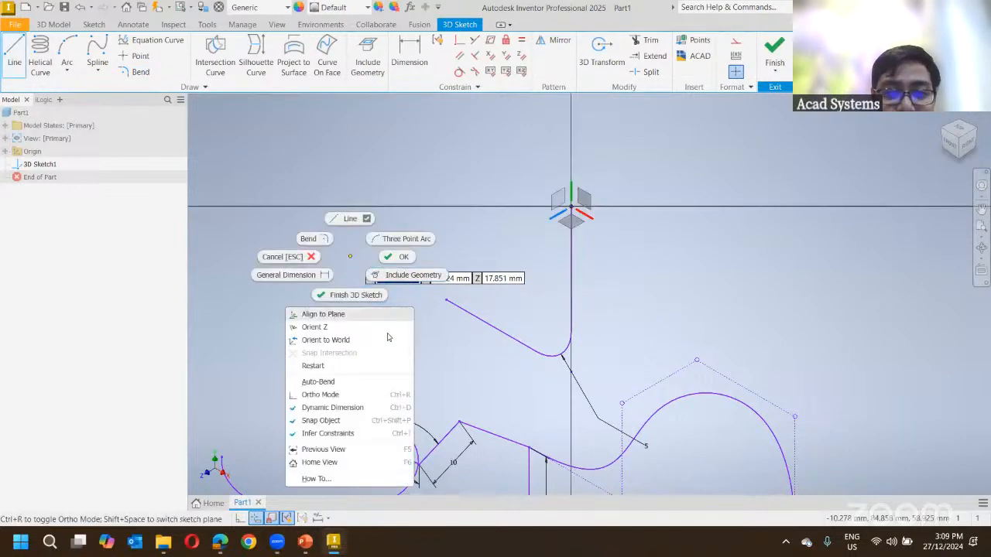
left_click(370, 381)
Draw a four-segment zigzag line with automatic bends around the upper end of the V-shaped line, and end the command.
left_click(352, 315)
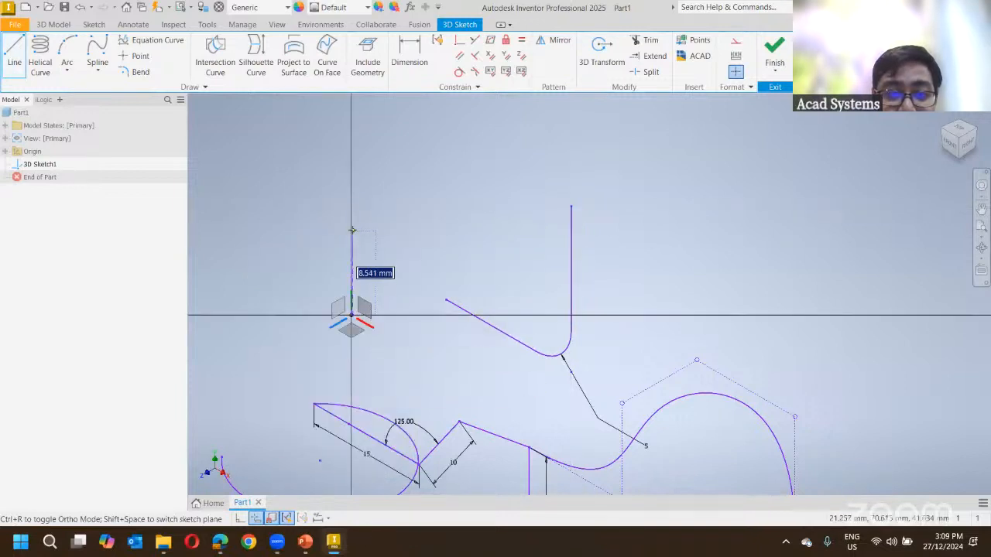
left_click(351, 231)
left_click(455, 248)
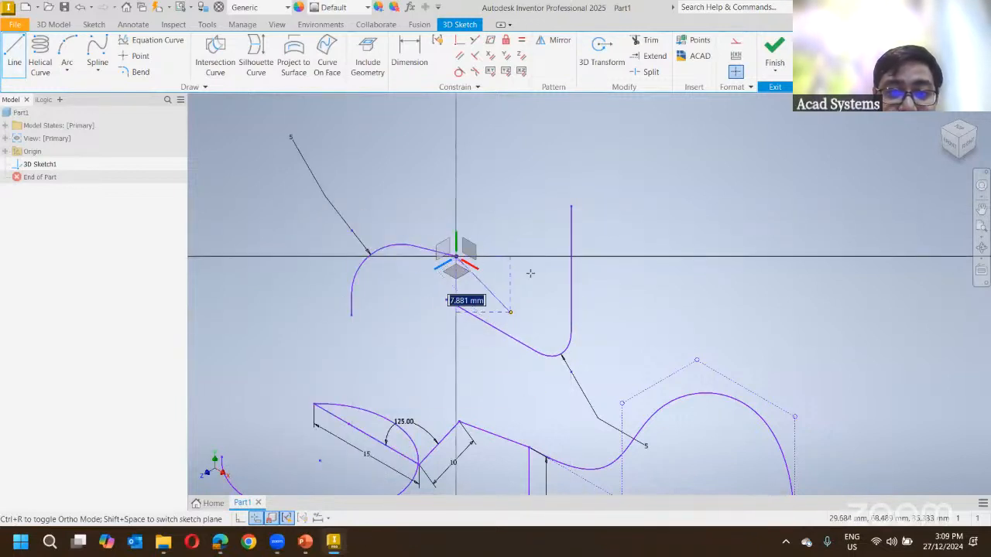
left_click(503, 147)
left_click(623, 207)
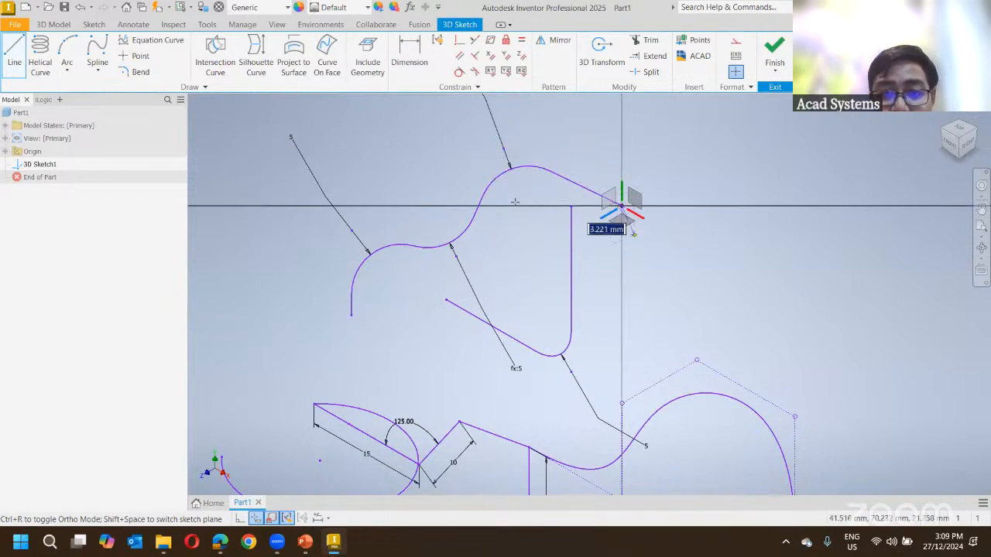
middle_click_drag(342, 211, 320, 276)
key("Escape")
scroll(473, 231, "down", 3)
middle_click_drag(470, 236, 447, 256)
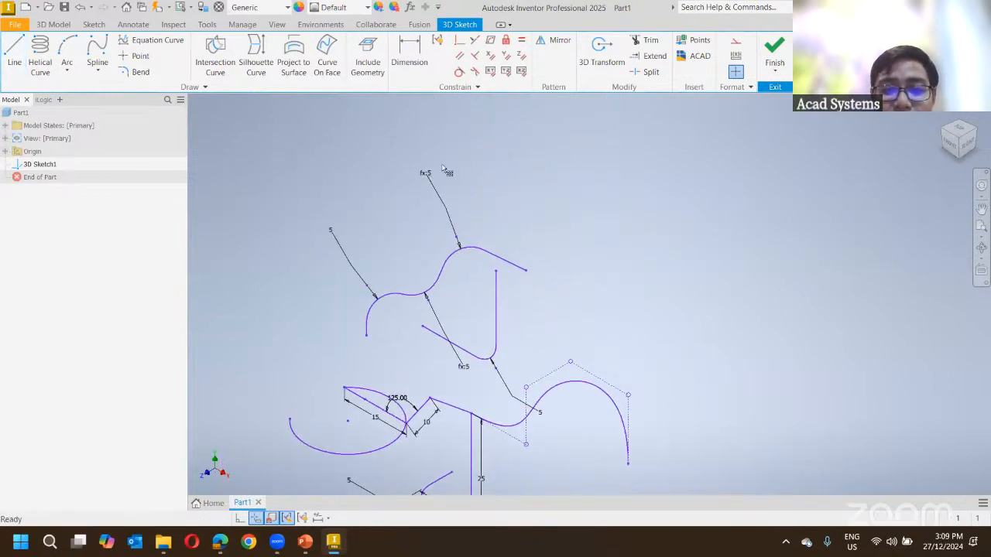
mouse_move(425, 174)
left_mouse_down()
mouse_move(439, 175)
mouse_move(425, 180)
left_mouse_up()
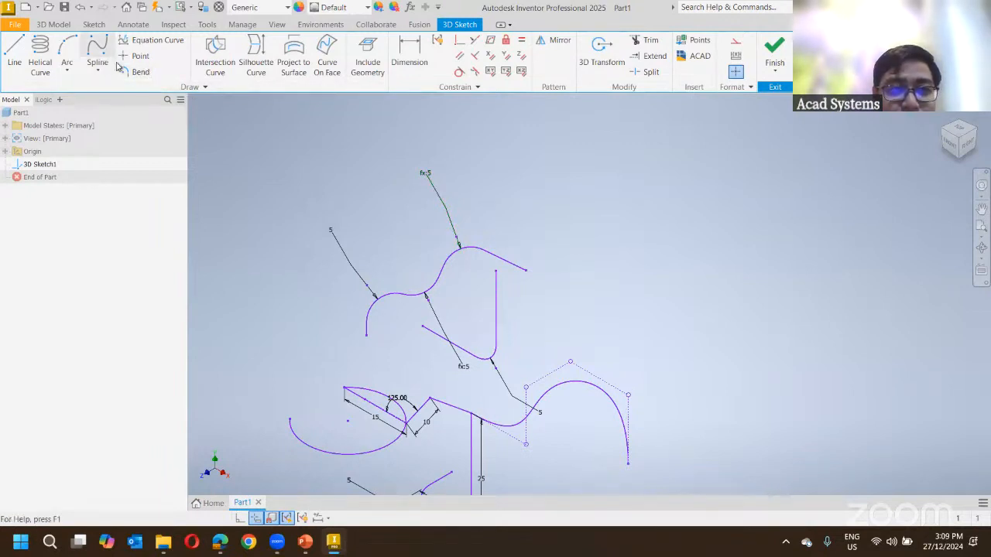
Add a 2 mm bend at the corner between the 10 mm segment and the adjoining sloped segment.
left_click(140, 72)
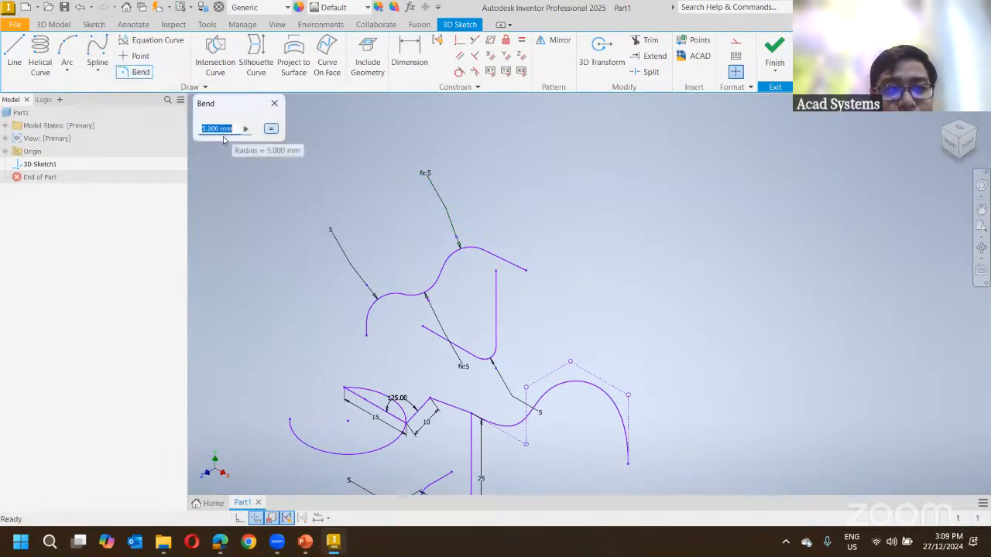
left_click(230, 129)
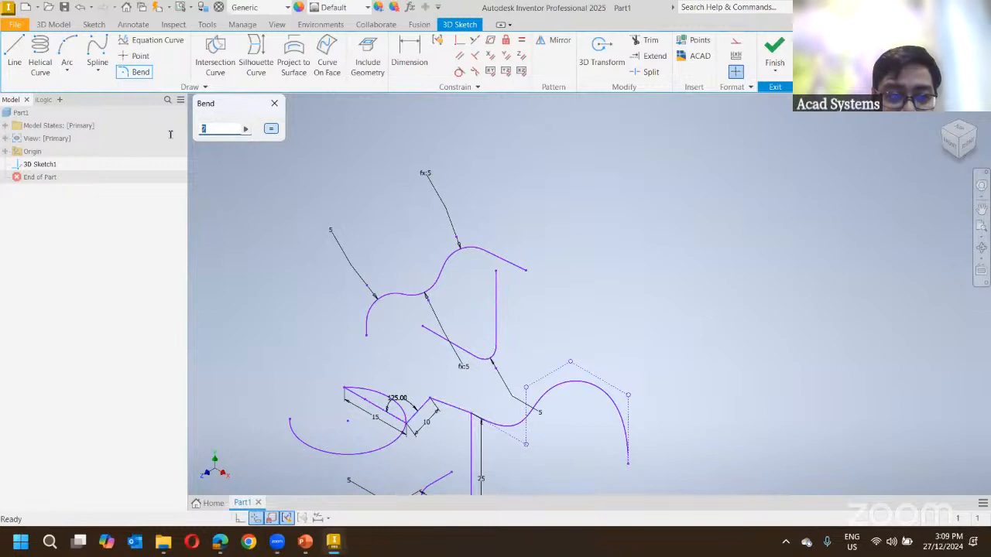
left_click(432, 408)
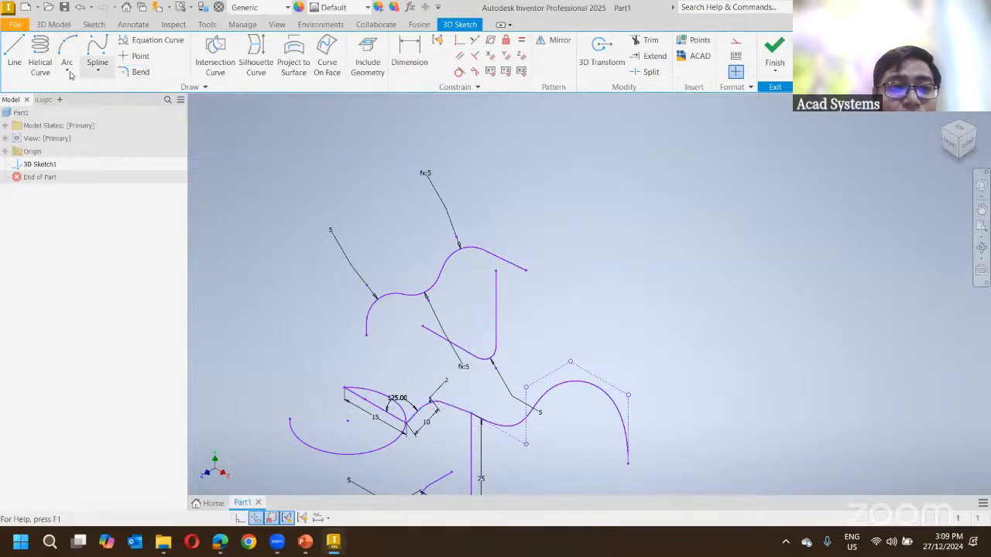
Draw a single steep sloped line beside the zigzag path, above the large arc, and end the line.
left_click(14, 55)
left_click(249, 219)
left_click(294, 328)
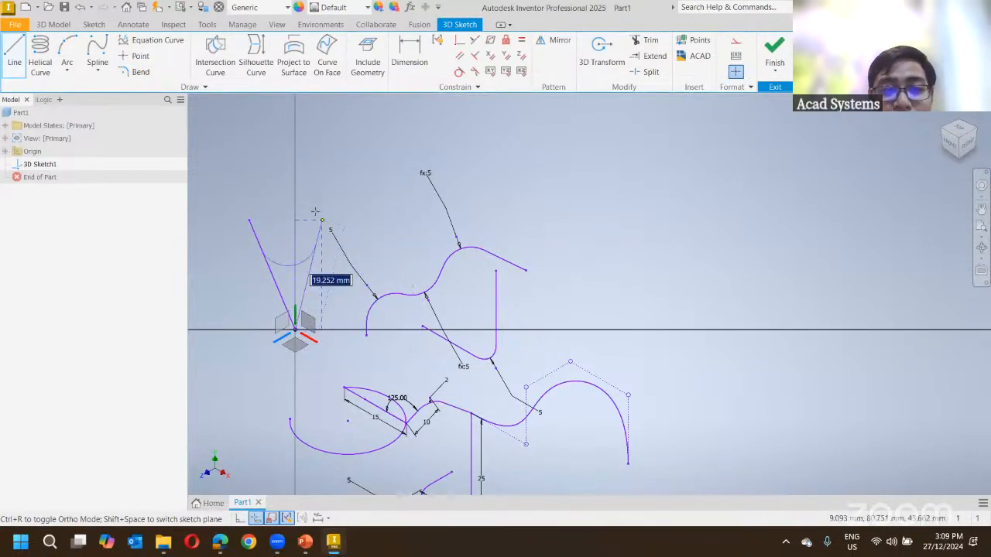
key("Escape")
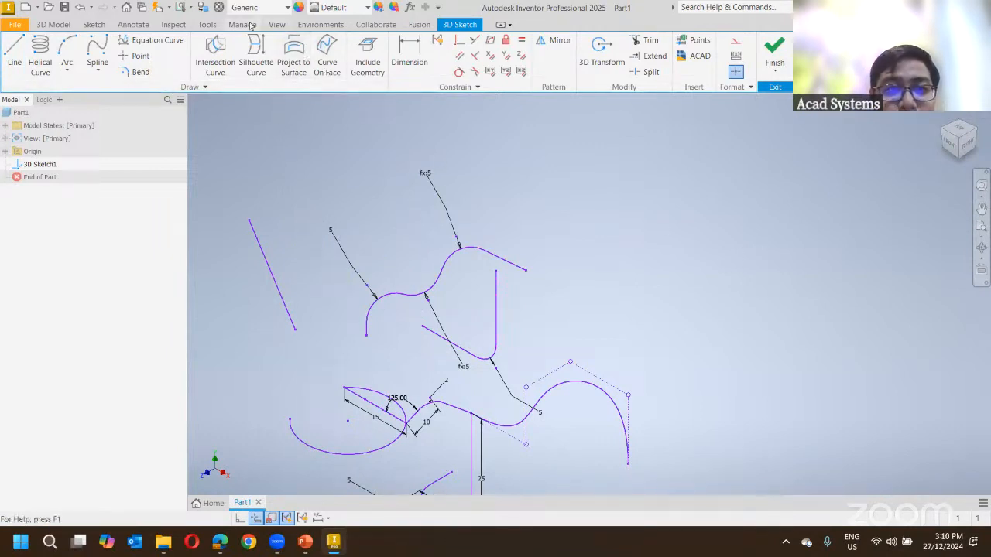
Set the 3D sketch Auto-Bend Radius to 2.5 mm in the part's document settings.
left_click(206, 25)
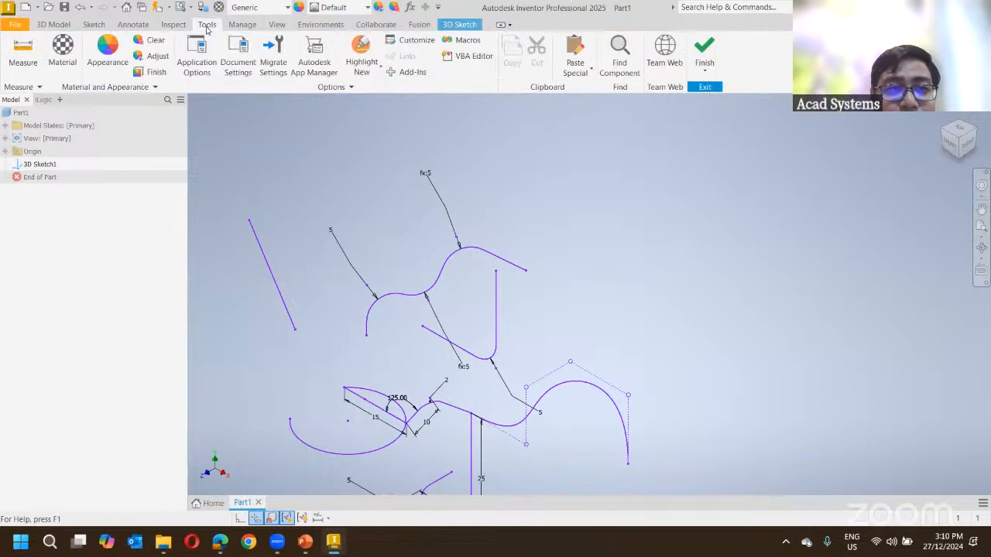
left_click(240, 71)
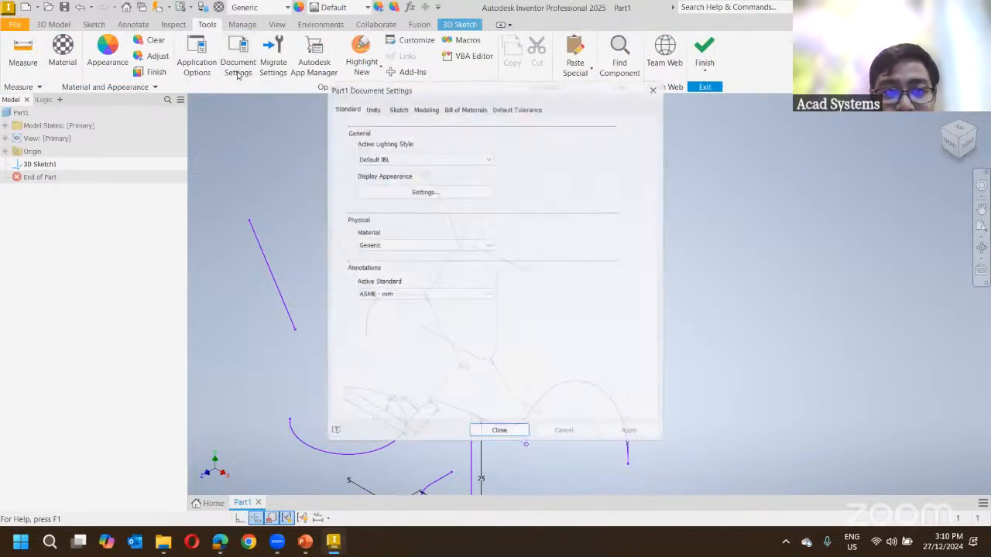
left_click(365, 101)
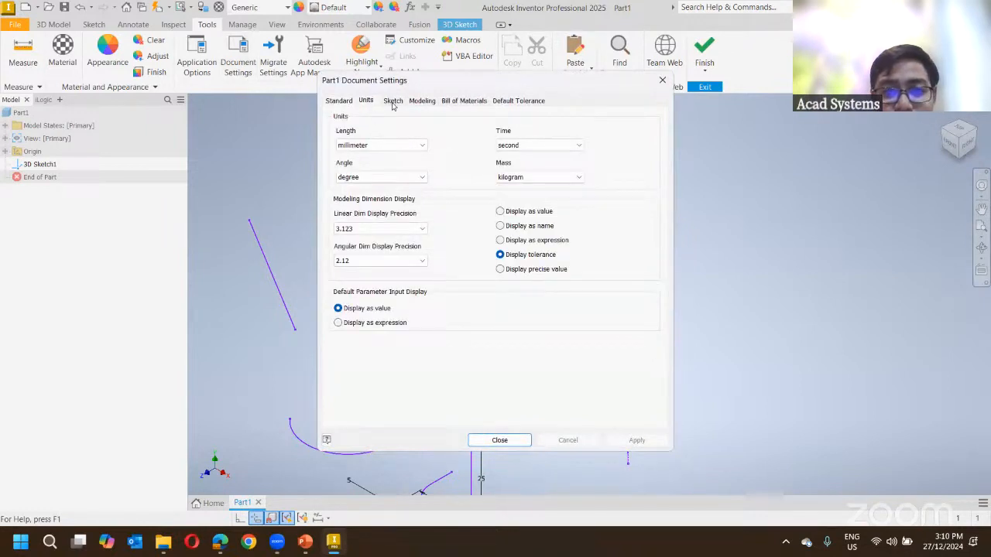
left_click(393, 101)
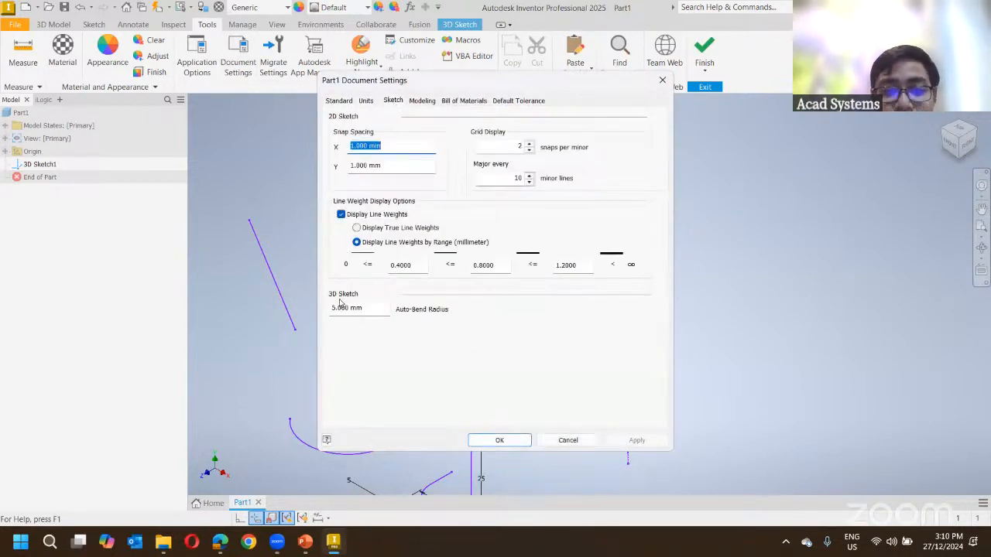
left_click(379, 309)
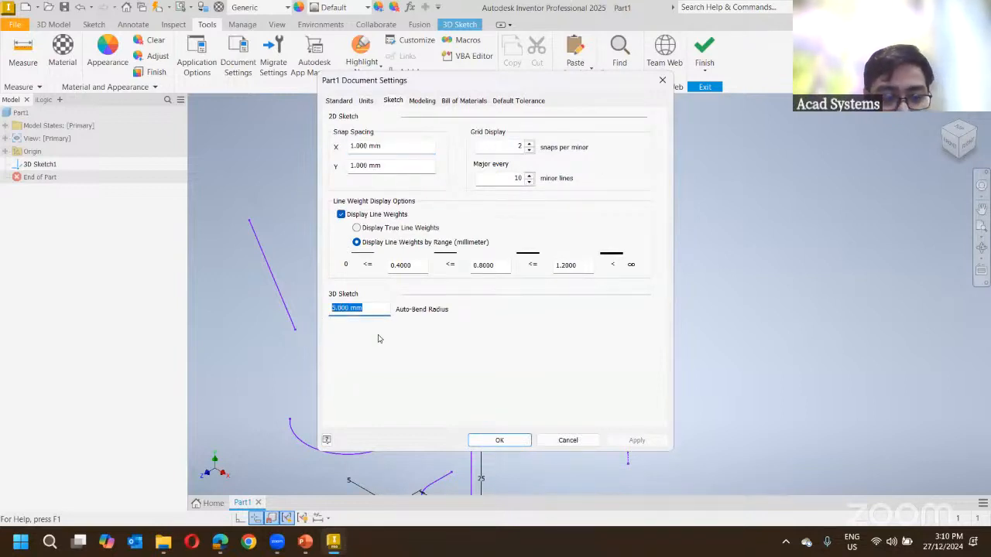
type("2.5")
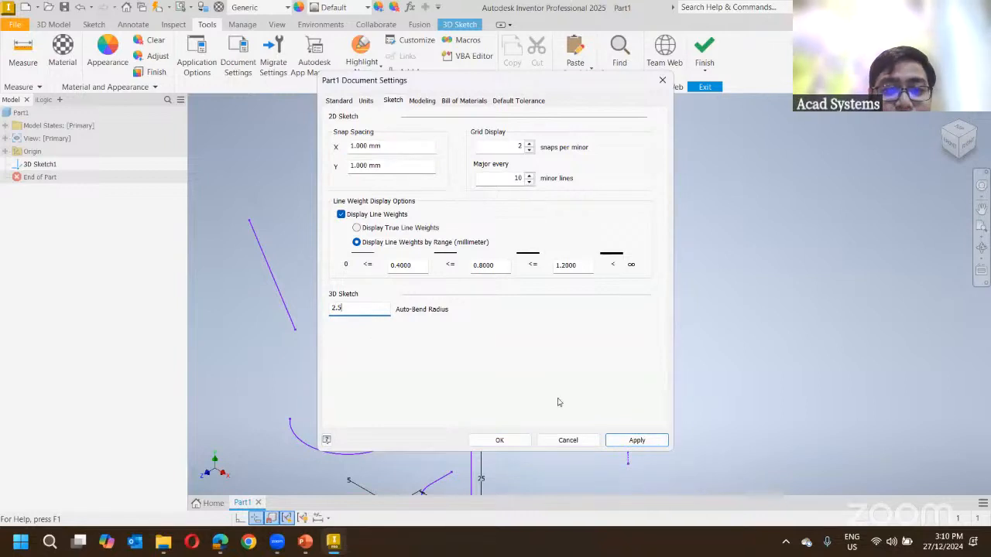
left_click(500, 440)
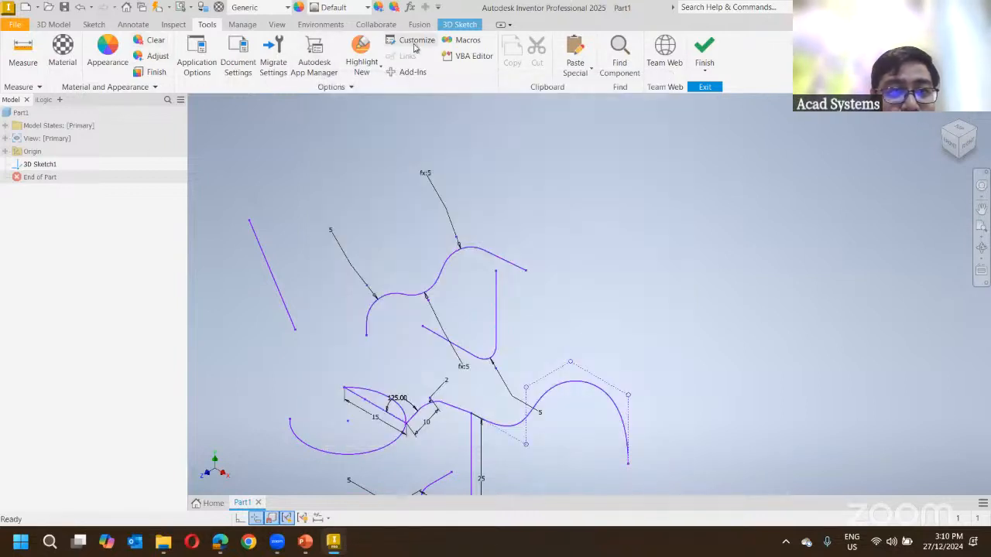
Draw a three-segment zigzag line with automatic 2.5 mm bends between the steep single line and the earlier zigzag path.
left_click(459, 24)
left_click(14, 54)
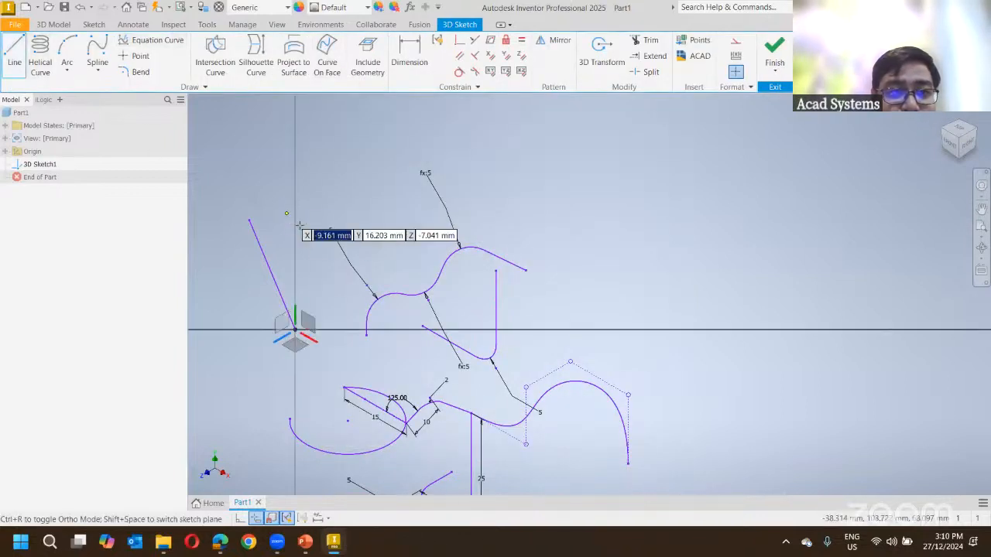
left_click(346, 286)
left_click(389, 219)
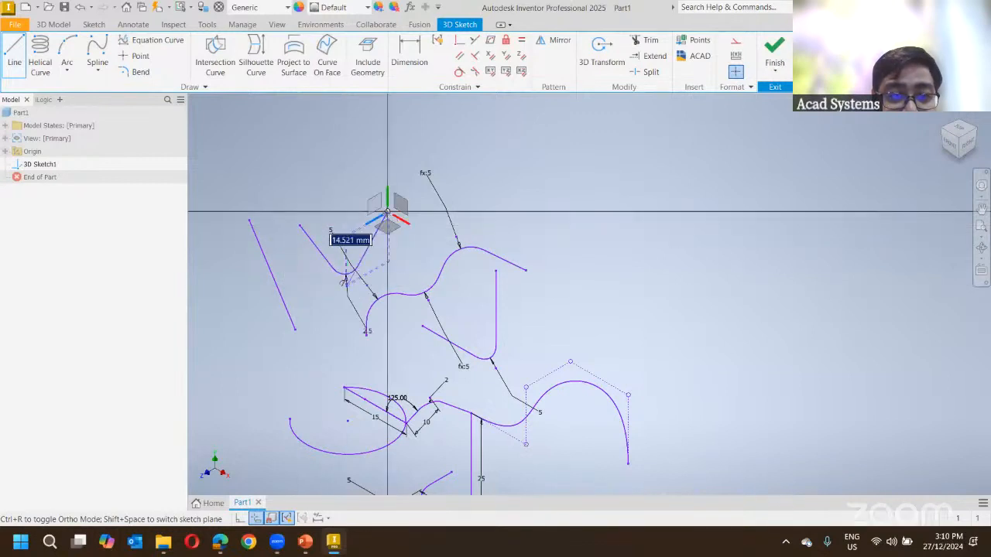
key("Escape")
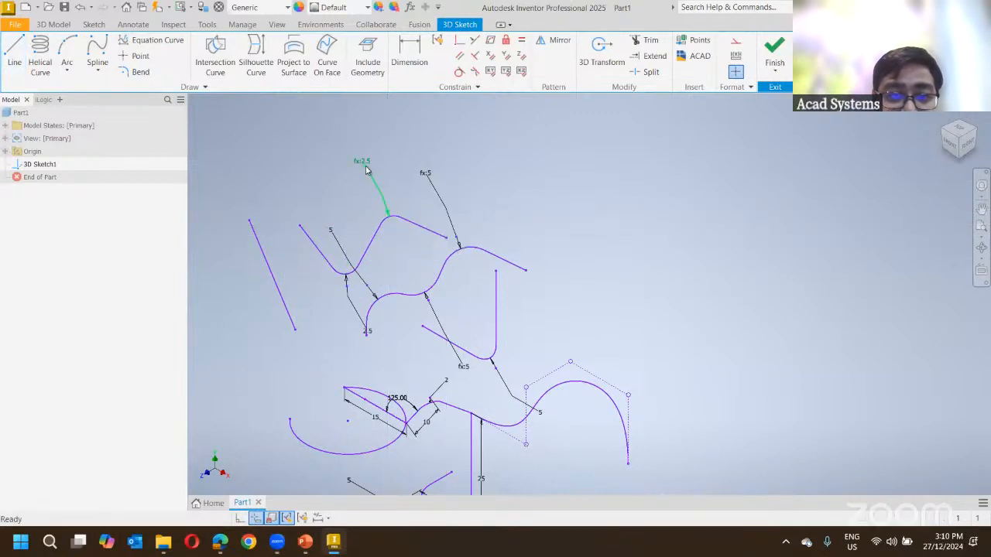
scroll(365, 165, "up", 5)
scroll(365, 179, "down", 5)
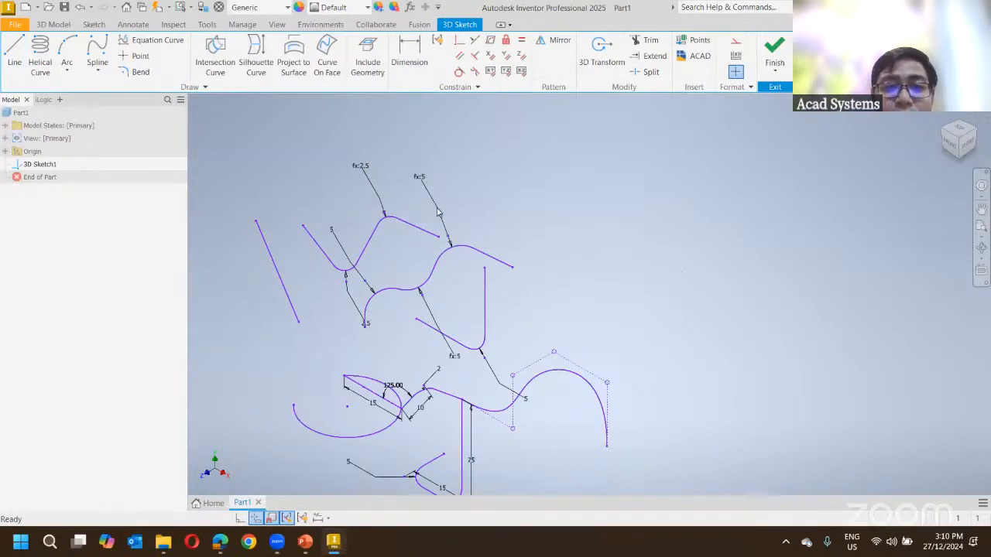
Draw a sloped helical curve beside the spline with a 50 mm diameter, 15 mm pitch and 5.161 revolutions.
mouse_move(424, 205)
middle_mouse_down()
mouse_move(435, 196)
mouse_move(423, 228)
middle_mouse_up()
scroll(445, 204, "down", 3)
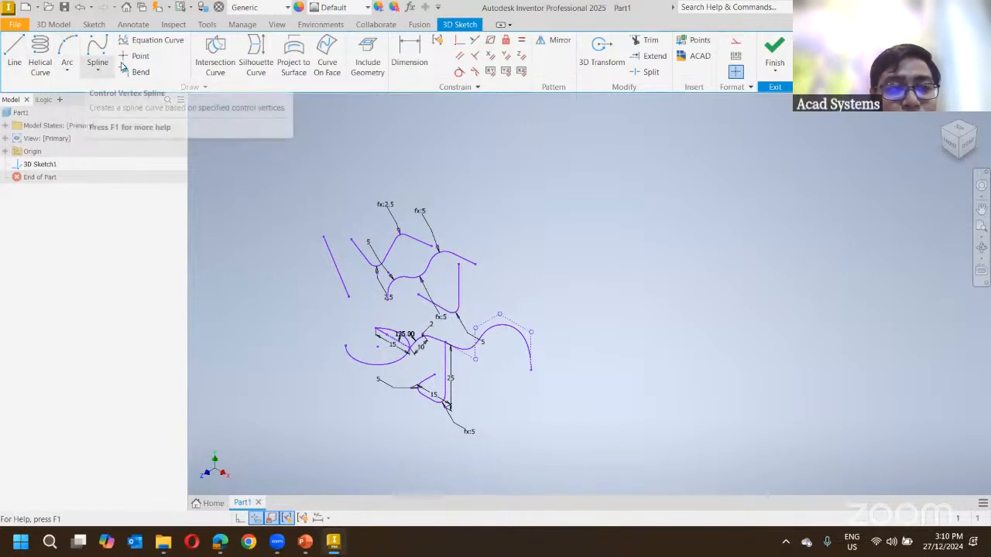
left_click(43, 68)
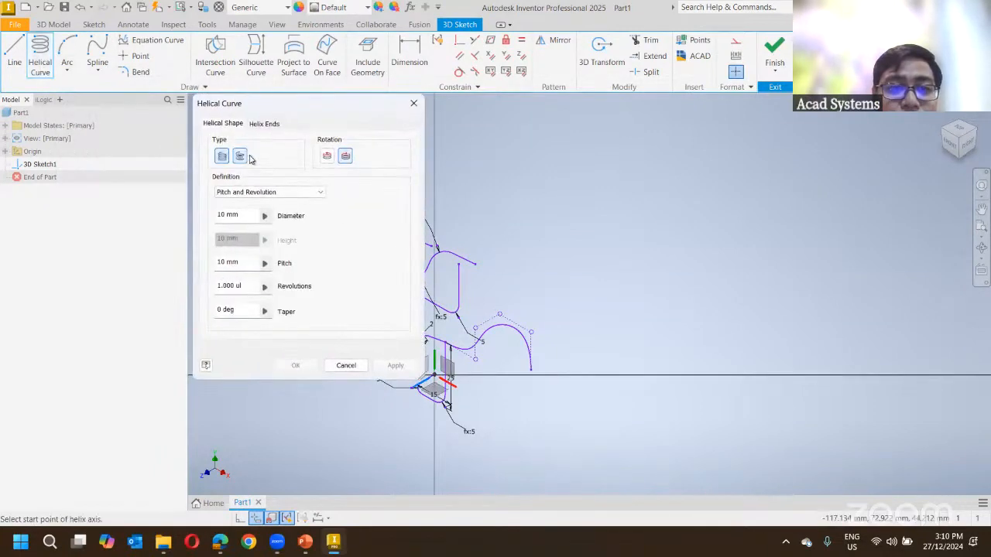
left_click(579, 363)
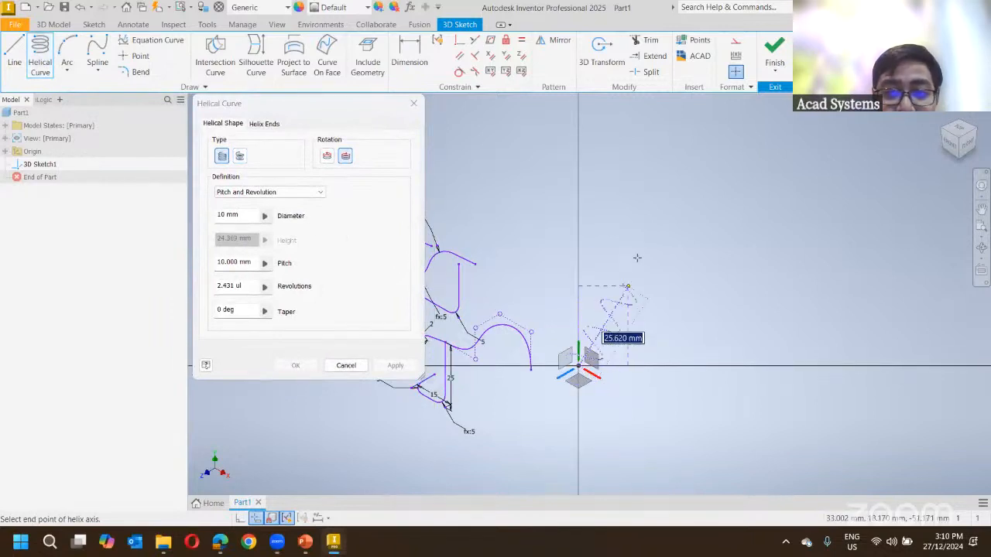
left_click(456, 255)
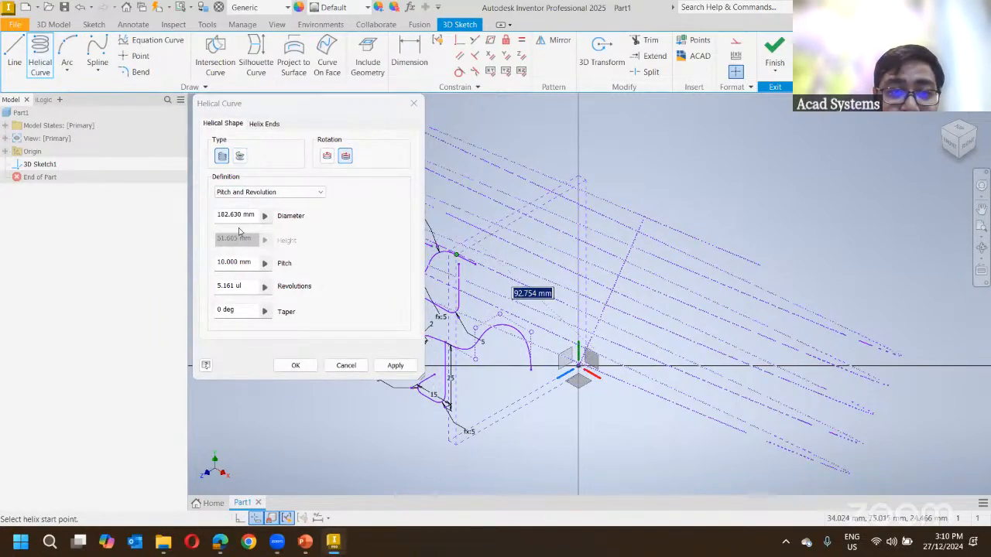
left_click(224, 214)
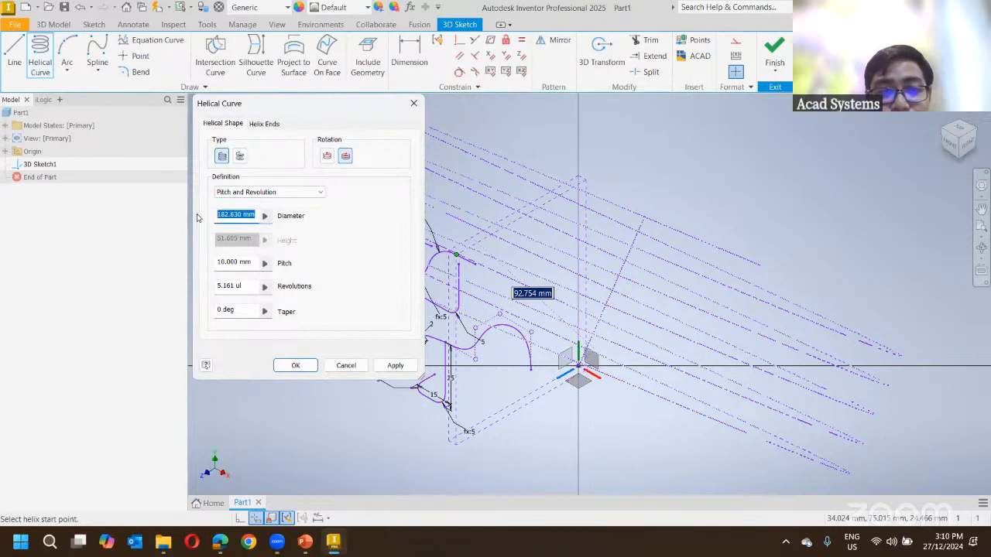
type("50")
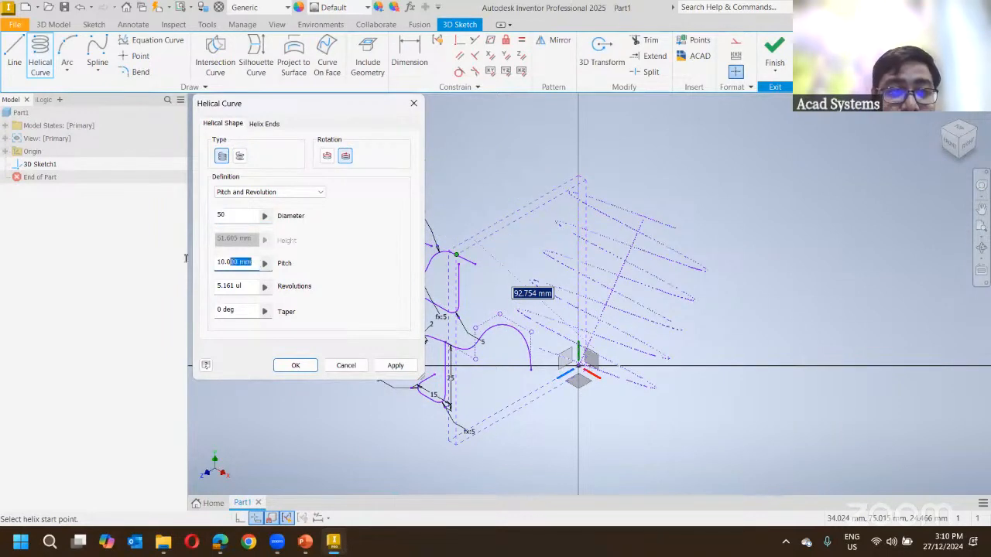
type("15")
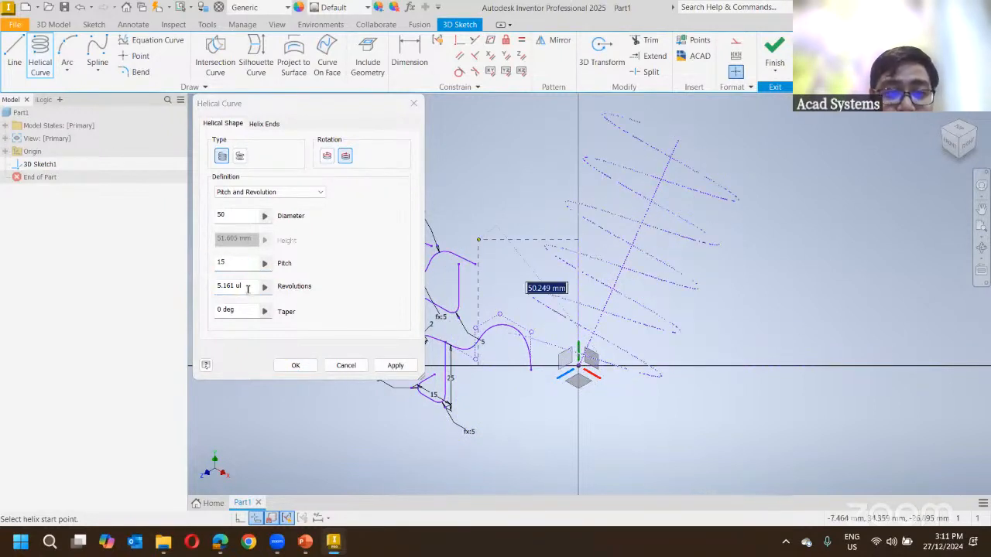
left_click(294, 366)
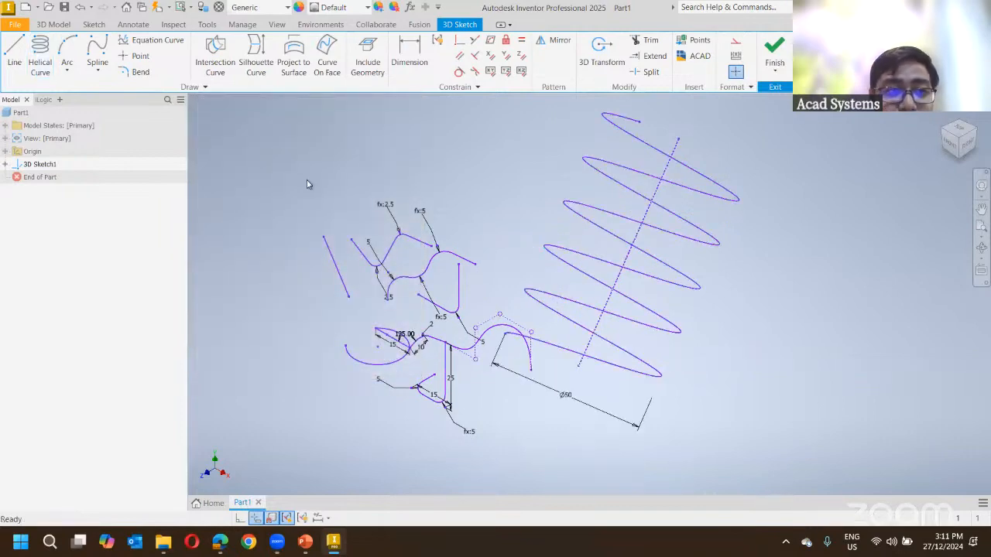
Delete the helical curve together with its axis and diameter dimension.
left_click_drag(741, 365, 567, 156)
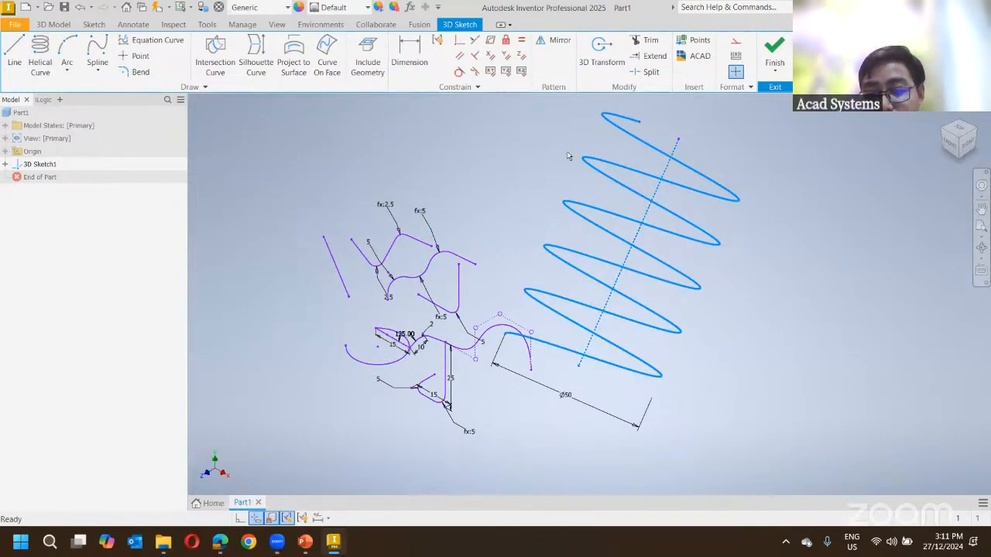
right_click(567, 156)
left_click(570, 133)
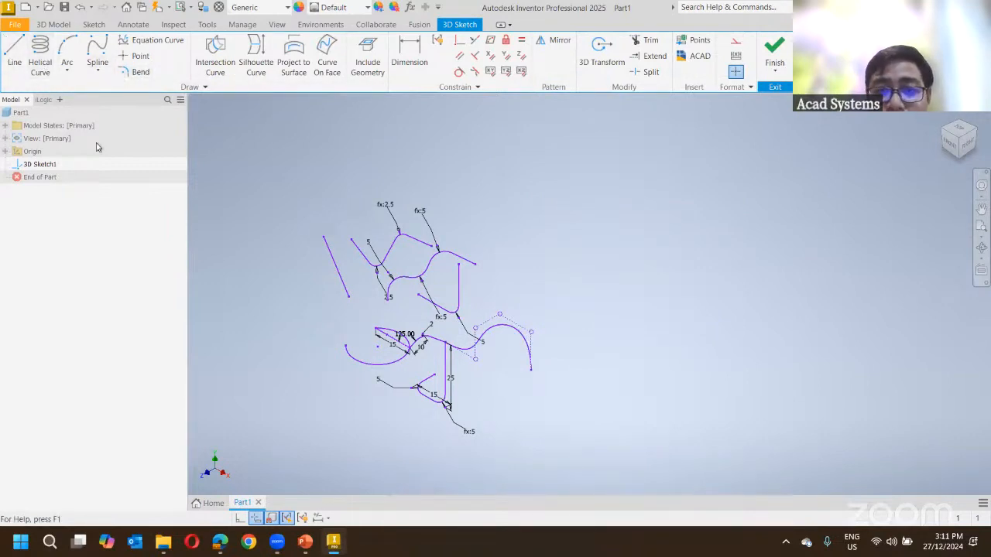
Try to trim the shallow sloped leg of the V-shaped line below the zigzag path.
scroll(325, 313, "up", 4)
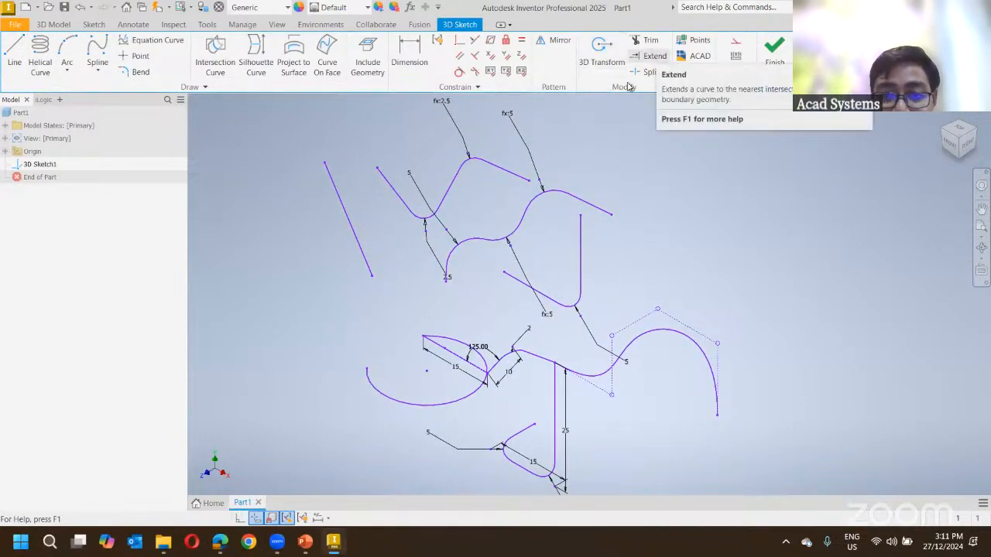
scroll(499, 372, "up", 5)
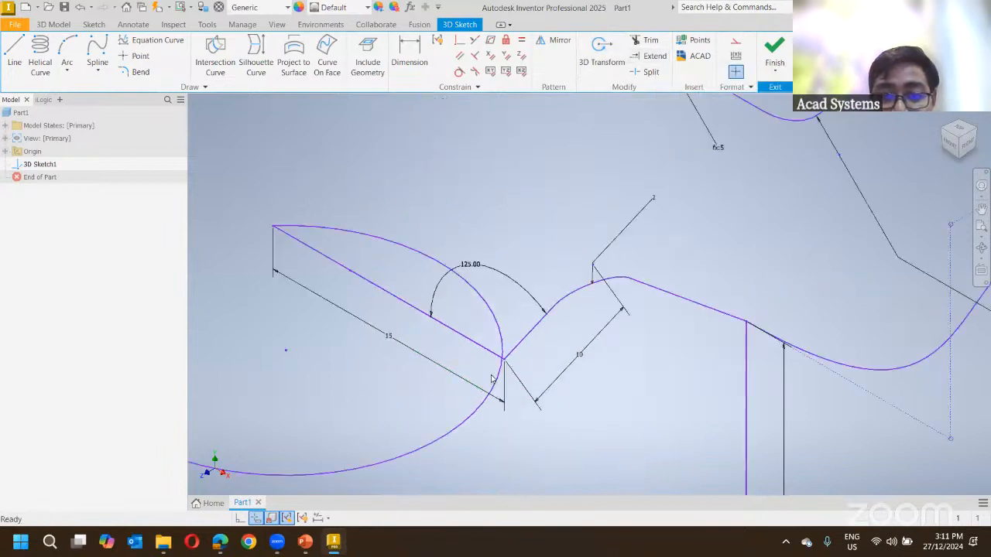
left_click(499, 334)
scroll(585, 214, "down", 2)
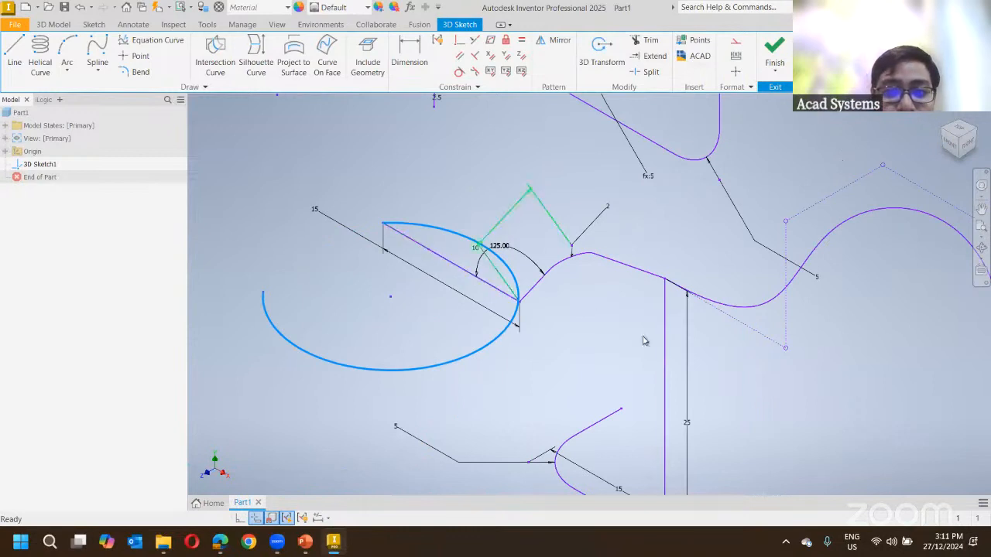
scroll(627, 302, "down", 1)
scroll(631, 311, "down", 2)
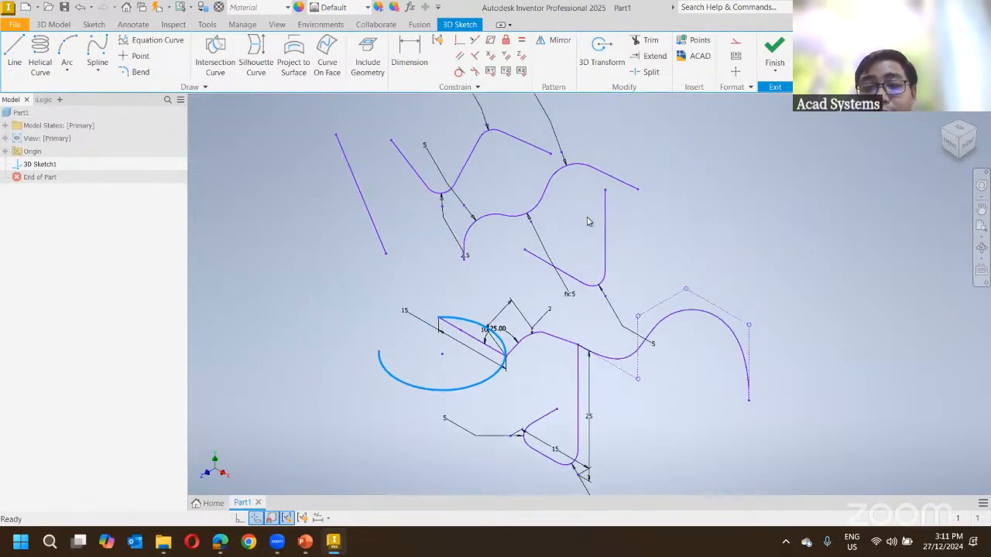
scroll(647, 151, "up", 2)
scroll(641, 163, "up", 2)
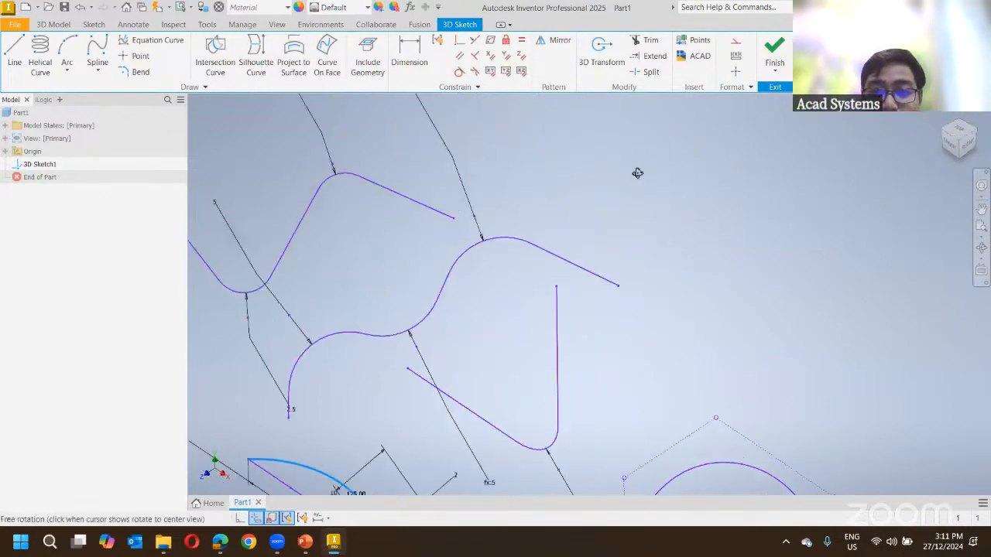
mouse_move(636, 185)
middle_mouse_down("shift")
mouse_move(603, 250)
mouse_move(599, 283)
mouse_move(619, 279)
mouse_move(511, 362)
middle_mouse_up("shift")
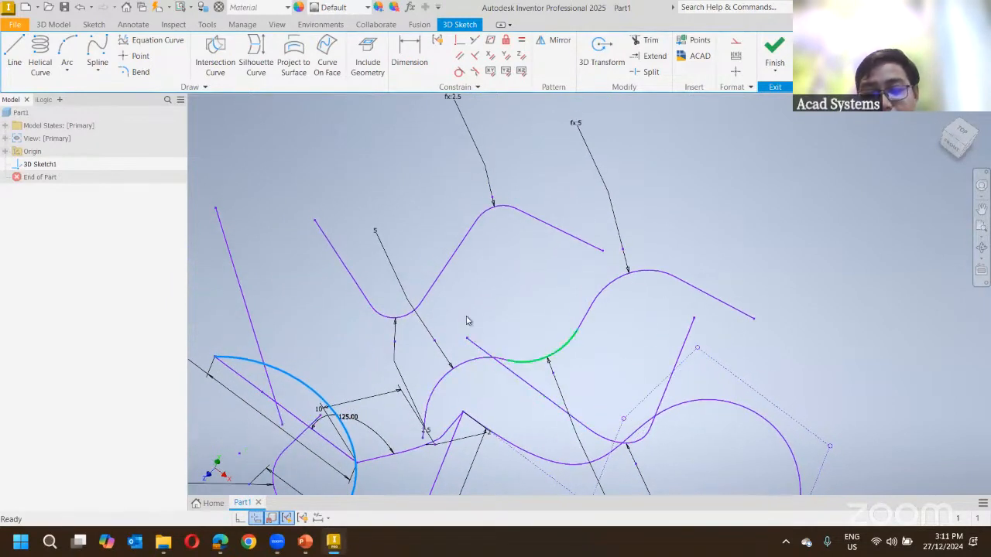
left_click(647, 40)
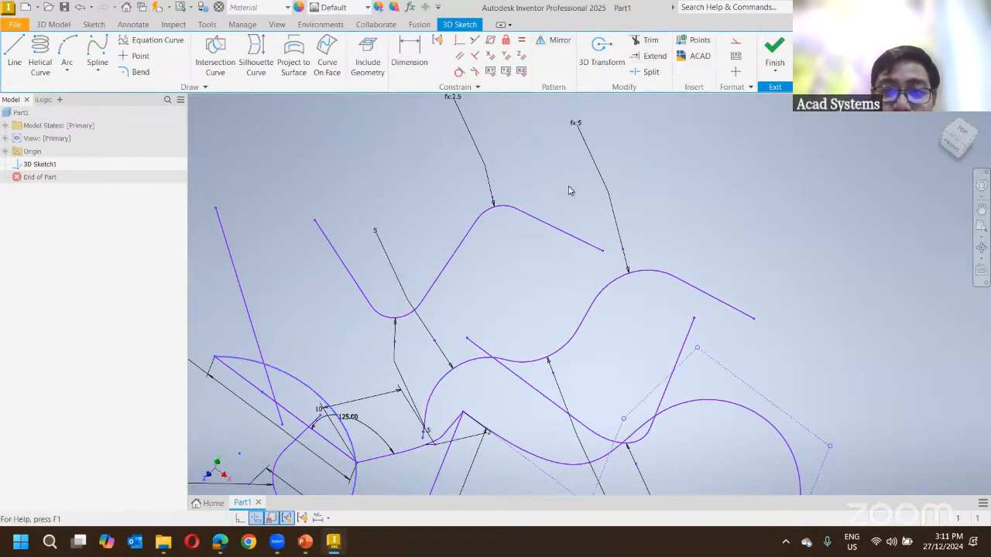
left_click(482, 354)
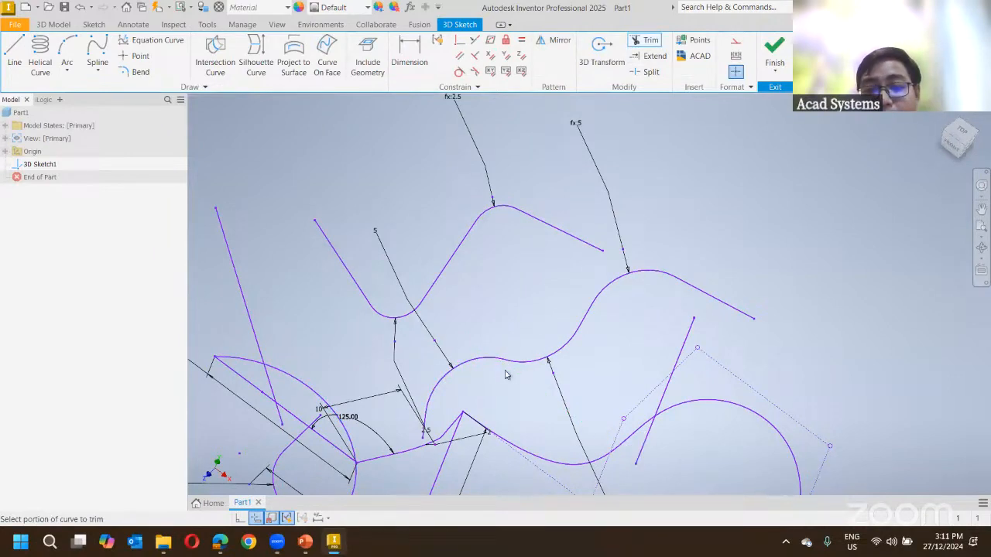
key("Escape")
Draw a two-segment line with an automatic 2.5 mm bend, starting on the V-shaped line's steep leg and crossing back over it.
mouse_move(593, 361)
middle_mouse_down("shift")
mouse_move(559, 334)
mouse_move(436, 346)
mouse_move(511, 357)
middle_mouse_up("shift")
mouse_move(684, 408)
middle_mouse_down()
mouse_move(593, 353)
mouse_move(390, 347)
middle_mouse_up()
middle_click_drag(472, 166, 496, 346)
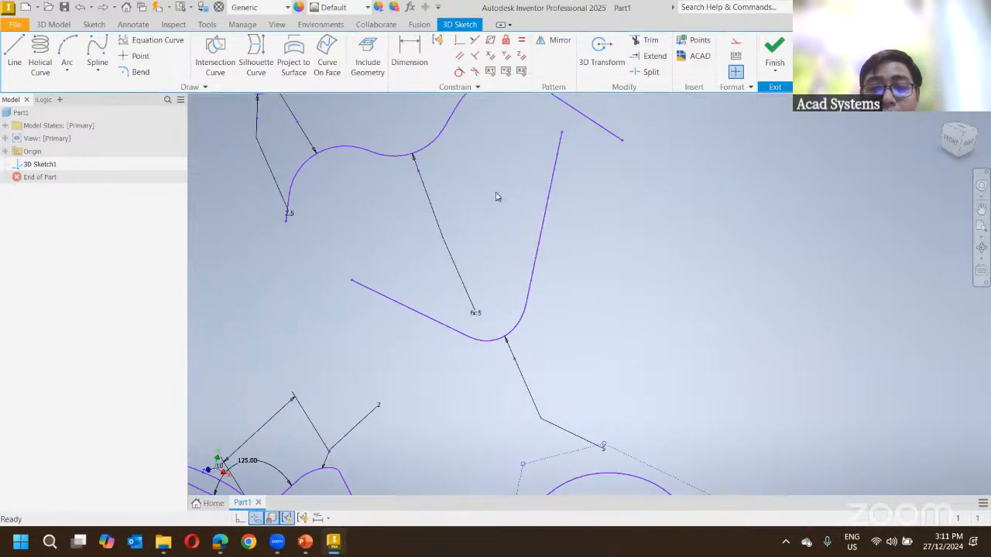
left_click(11, 72)
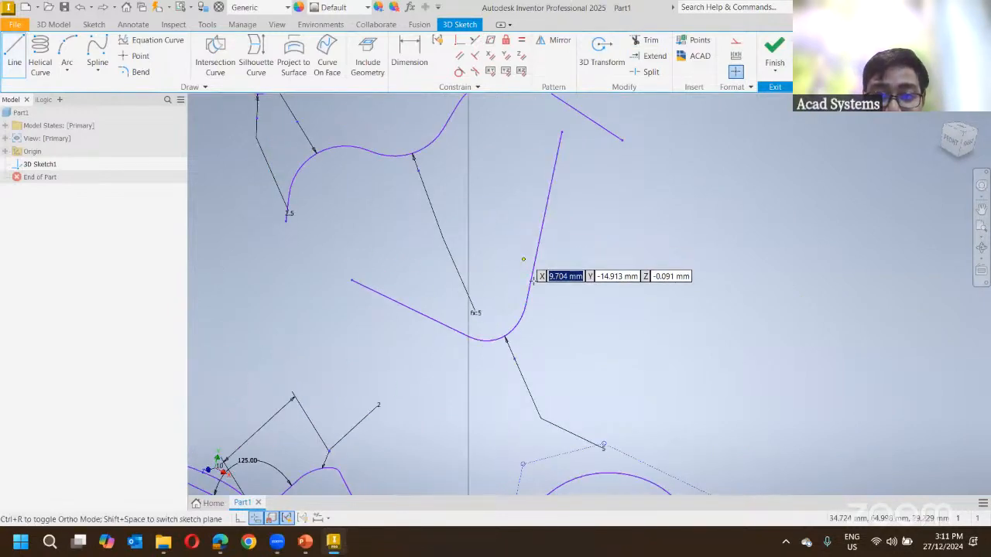
left_click(532, 281)
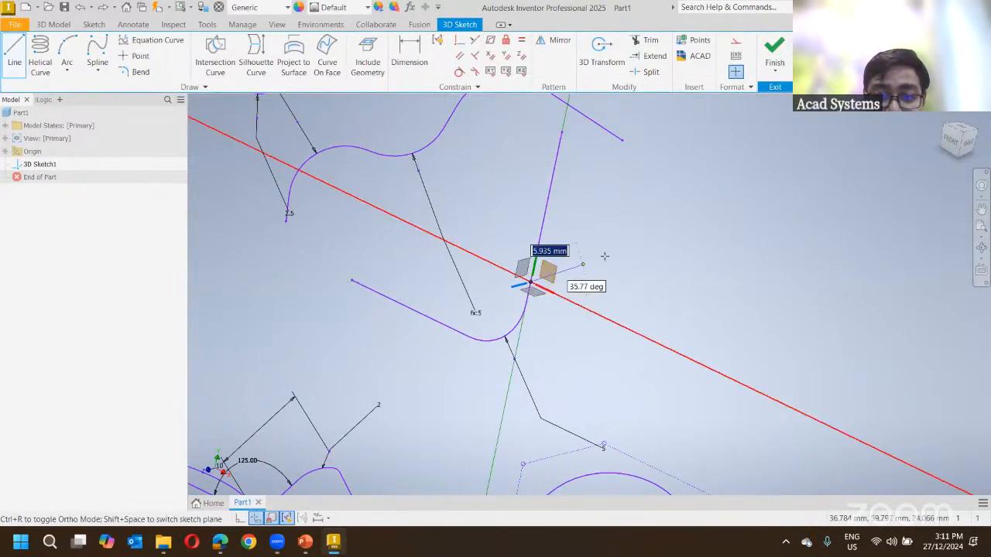
left_click(626, 243)
left_click(477, 181)
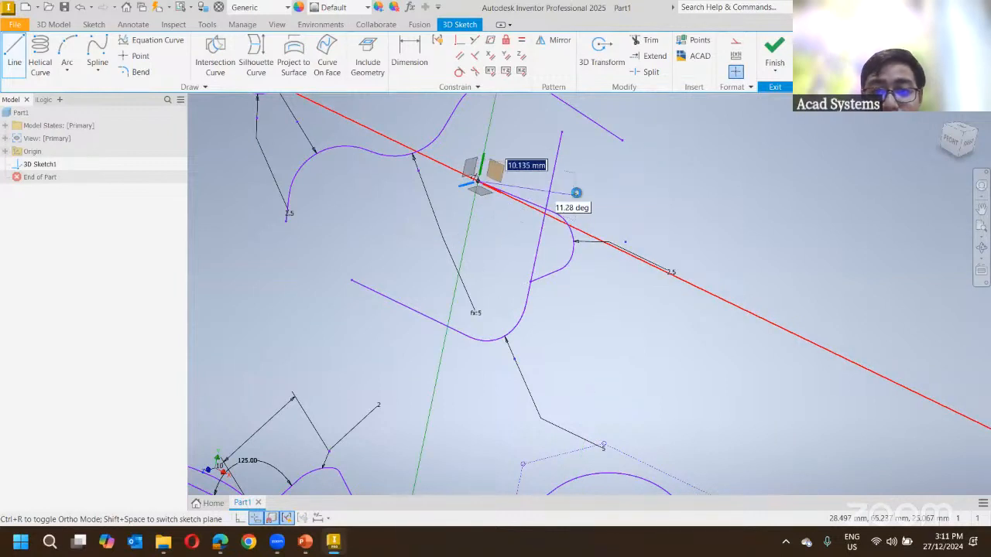
key("Escape")
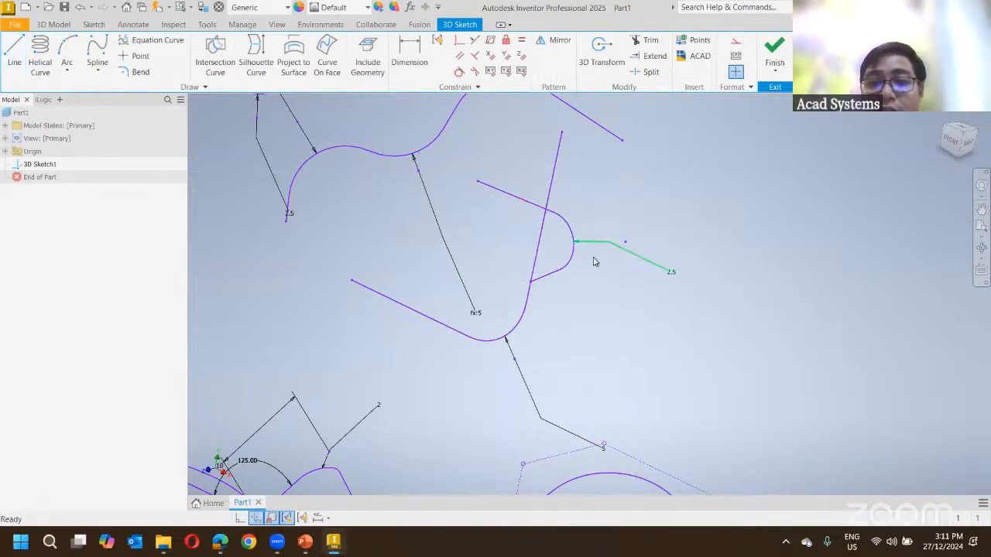
Trim the V-shaped line's steep leg and the new bent line back to the point where they cross.
mouse_move(608, 259)
middle_mouse_down("shift")
mouse_move(518, 263)
mouse_move(617, 258)
mouse_move(575, 233)
middle_mouse_up("shift")
left_click(646, 41)
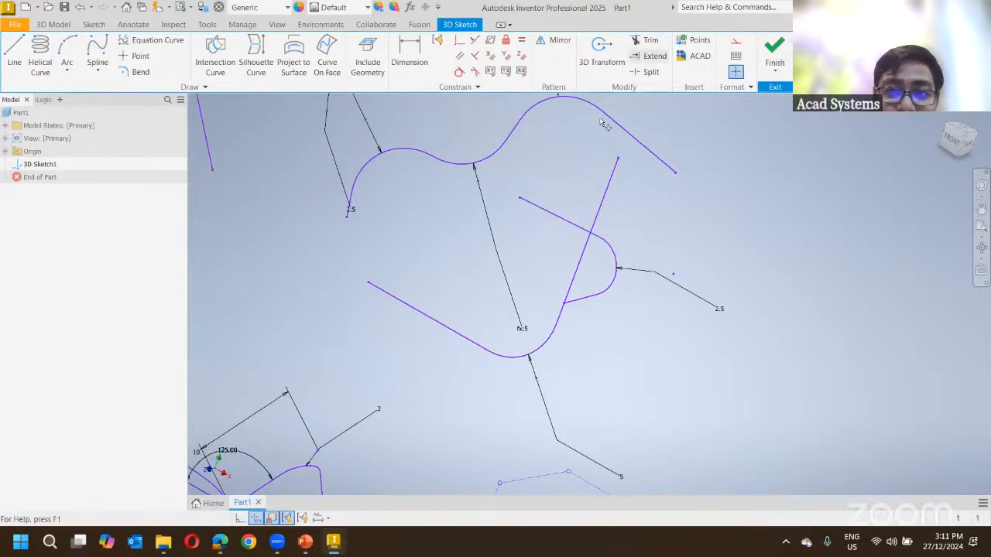
left_click(604, 195)
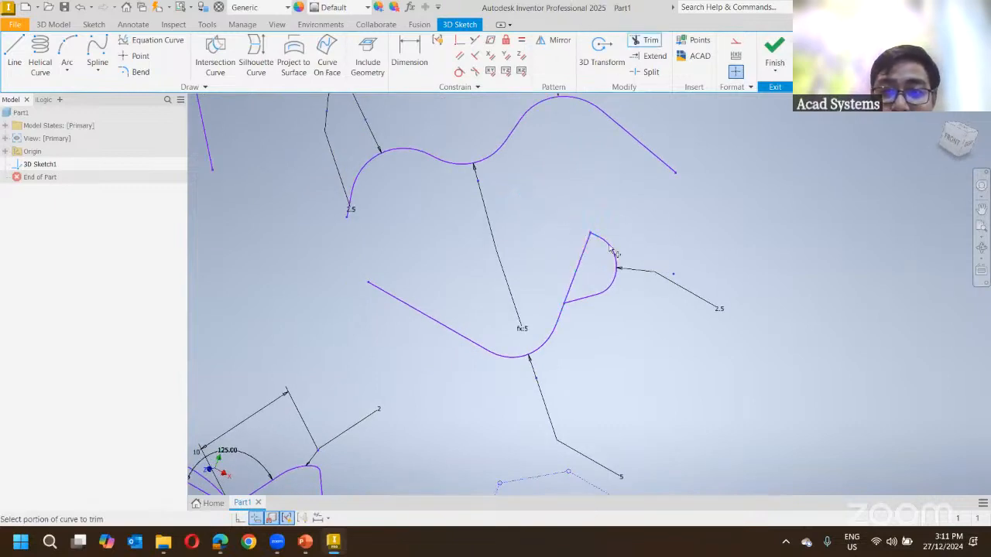
mouse_move(531, 370)
middle_mouse_down()
mouse_move(629, 344)
mouse_move(504, 322)
mouse_move(471, 328)
middle_mouse_up()
scroll(626, 340, "down", 3)
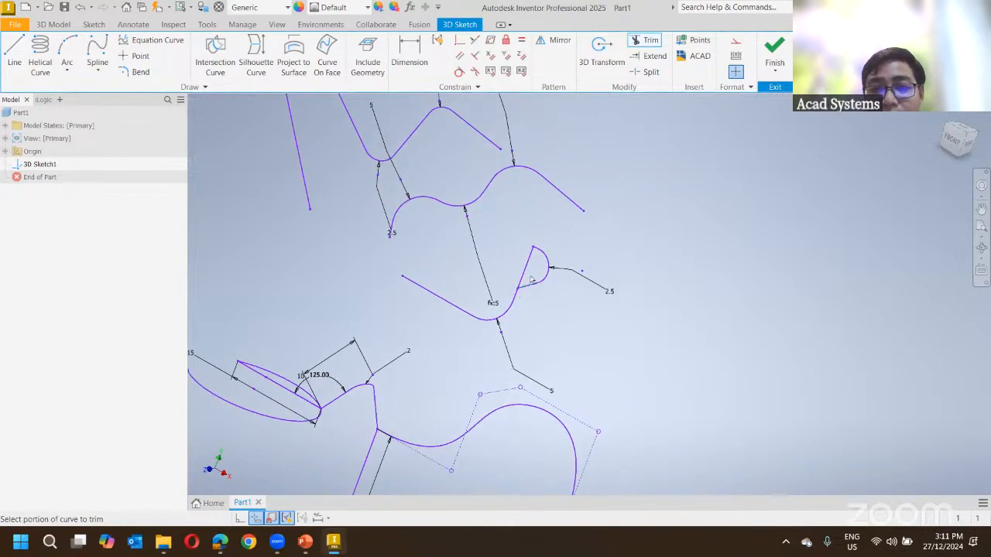
key("Escape")
left_click(656, 58)
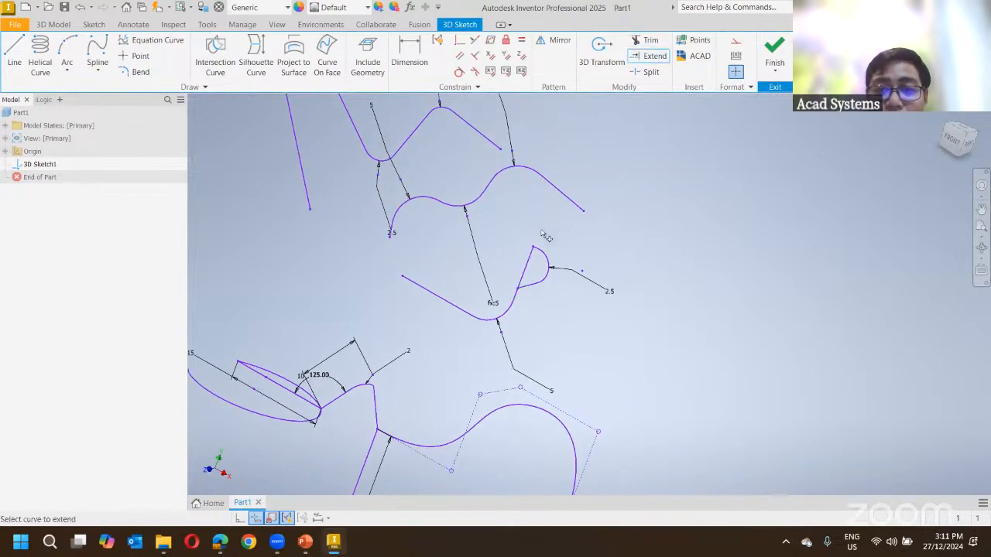
middle_click_drag(389, 417, 486, 349)
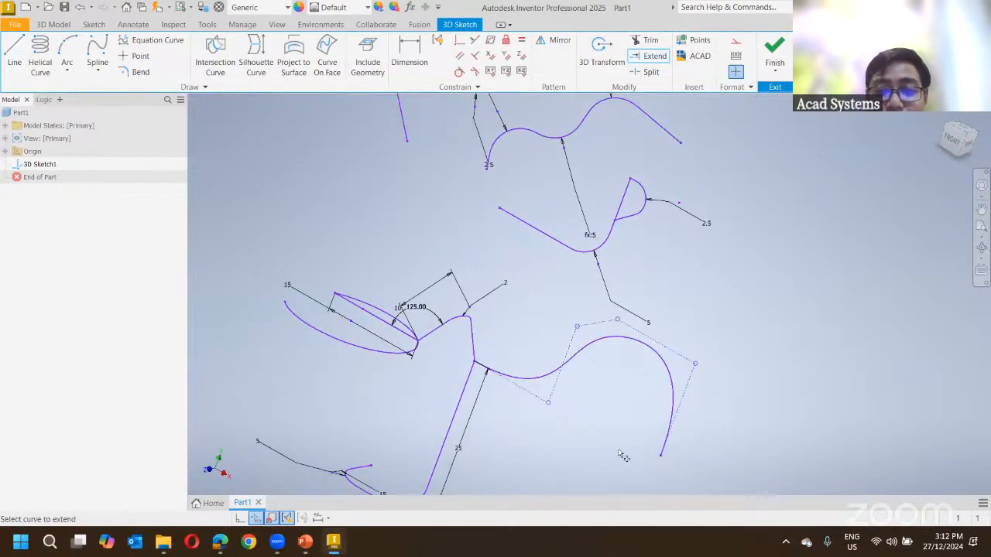
middle_click_drag(463, 154, 416, 254)
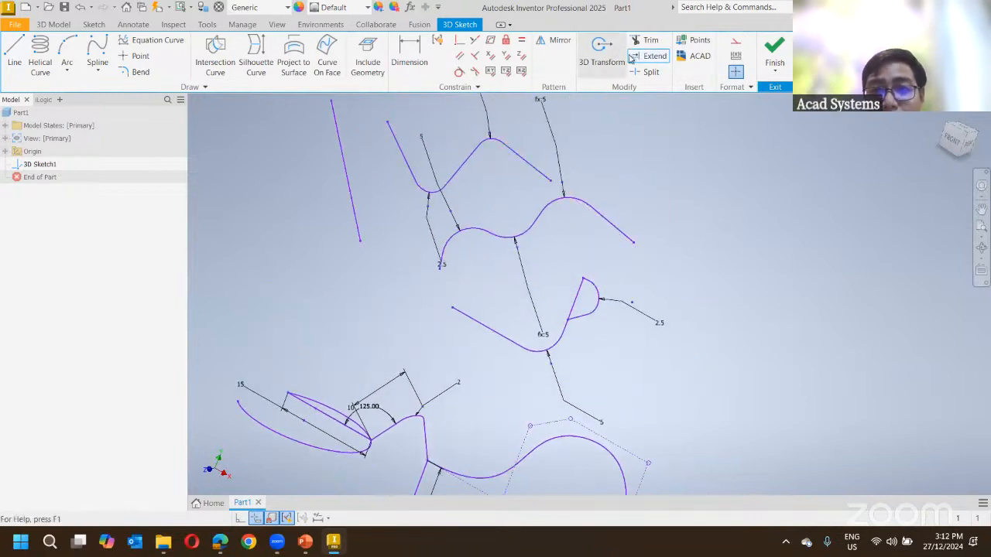
key("Escape")
mouse_move(507, 122)
middle_mouse_down()
mouse_move(581, 168)
mouse_move(602, 158)
middle_mouse_up()
mouse_move(546, 242)
middle_mouse_down("shift")
mouse_move(411, 256)
mouse_move(685, 242)
middle_mouse_up("shift")
middle_click_drag(469, 254, 457, 290, "shift")
middle_click_drag(580, 441, 406, 317)
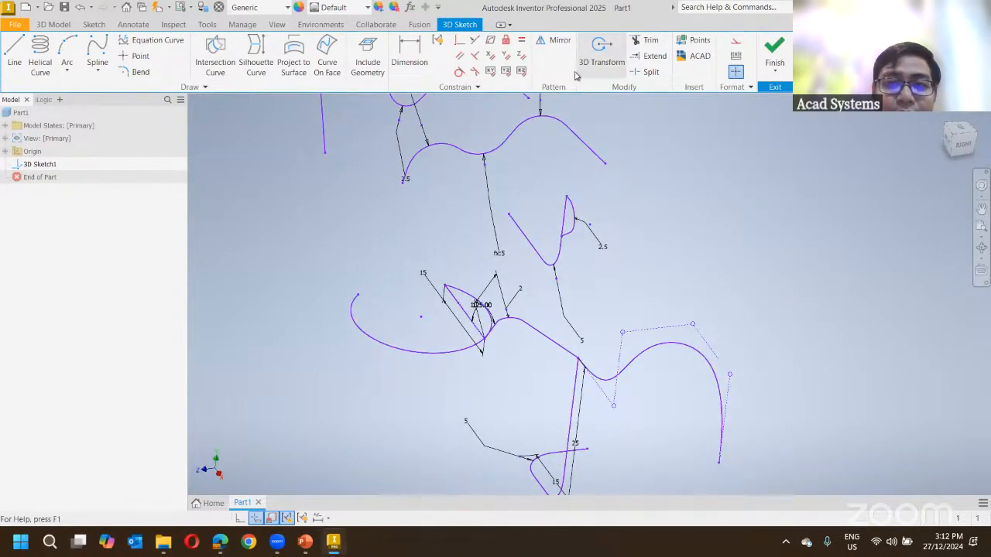
left_click(608, 62)
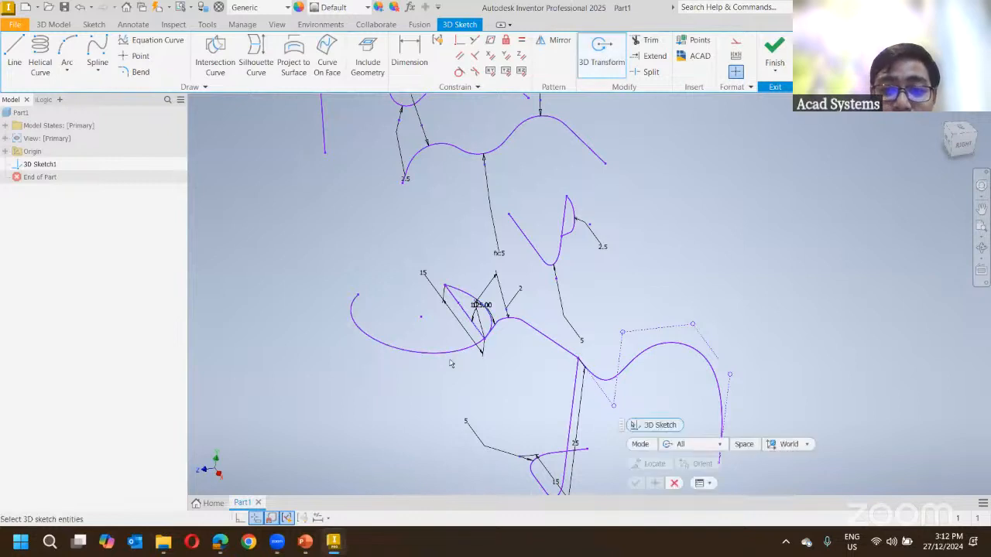
left_click(475, 304)
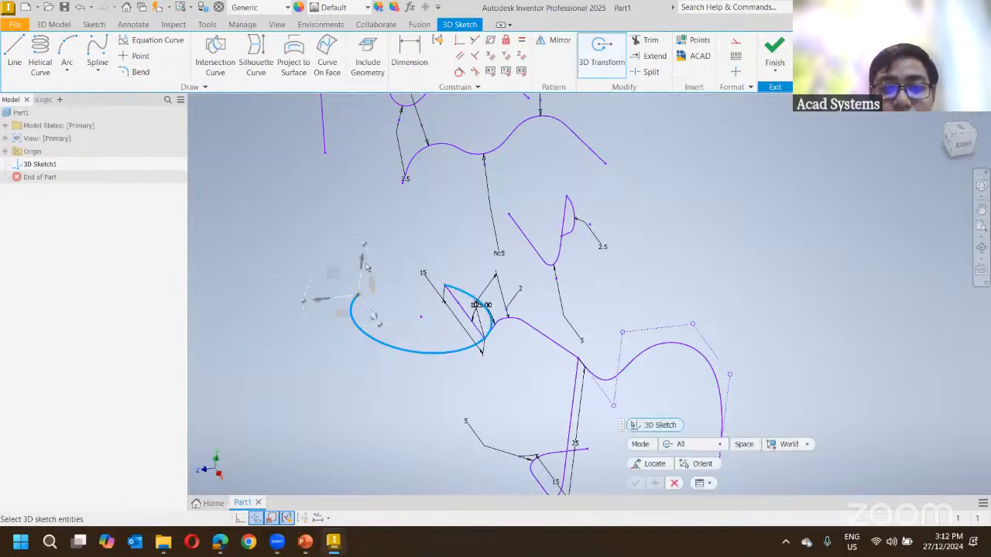
scroll(456, 348, "up", 3)
middle_click_drag(346, 209, 518, 189)
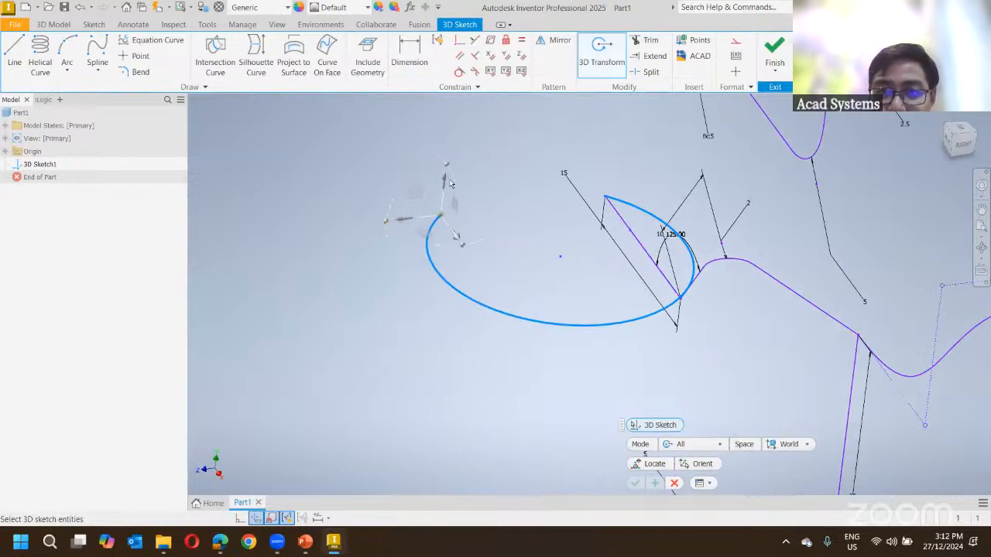
left_click(611, 70)
Use 3D Transform on the large open arc to move it down about 7.4 mm in Y and rotate it about 165°.
left_click(615, 68)
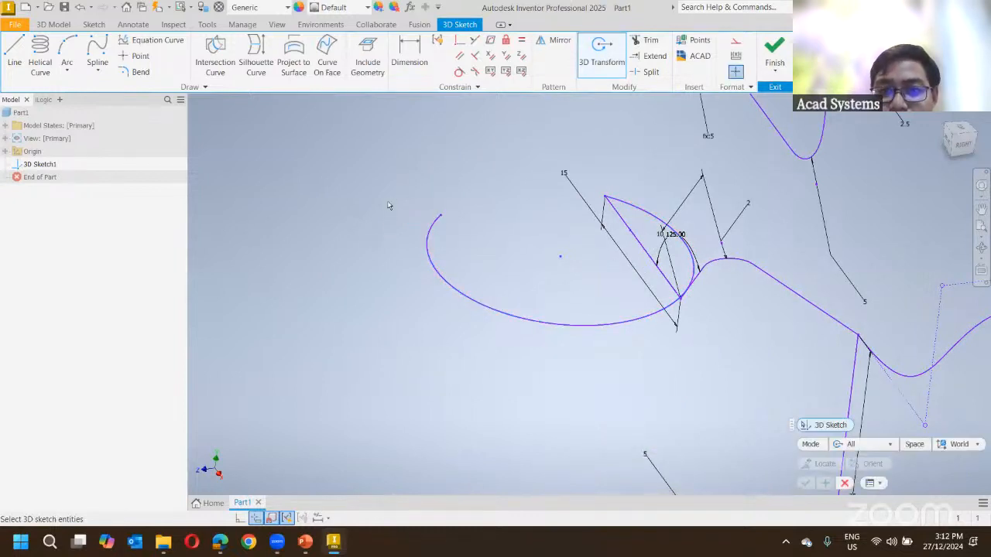
left_click(512, 317)
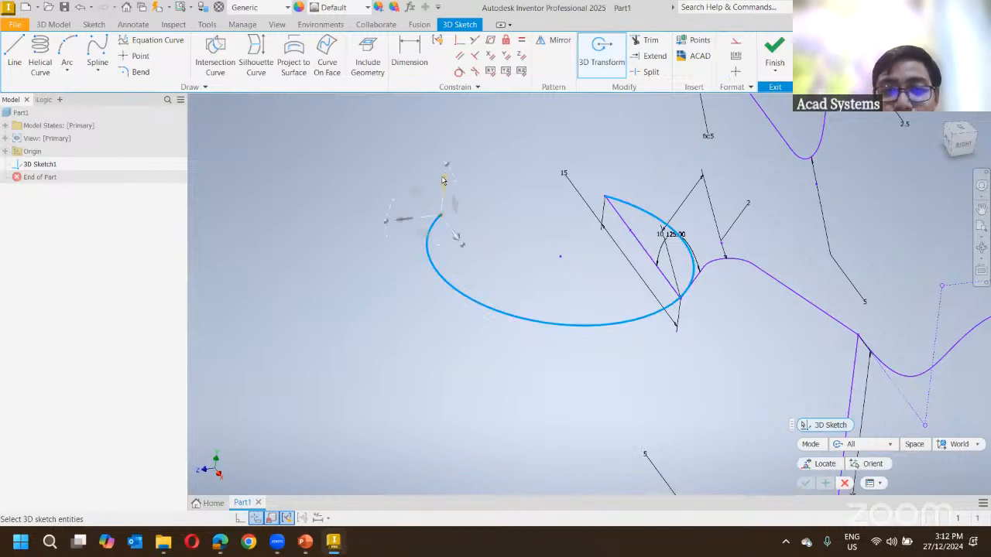
left_click_drag(442, 181, 438, 265)
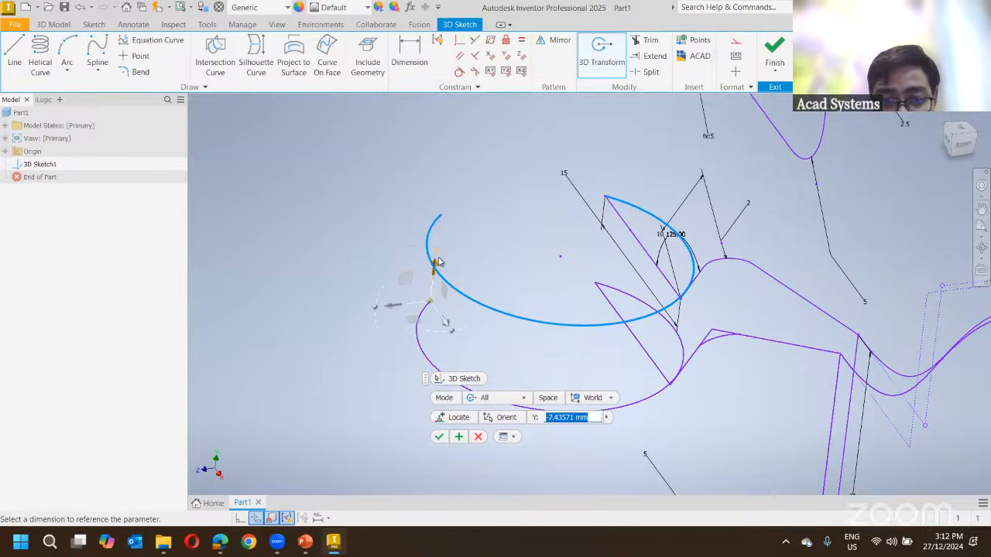
mouse_move(438, 263)
left_mouse_down()
mouse_move(426, 229)
mouse_move(327, 133)
mouse_move(410, 287)
mouse_move(431, 369)
mouse_move(427, 358)
mouse_move(436, 358)
mouse_move(411, 354)
mouse_move(417, 362)
left_mouse_up()
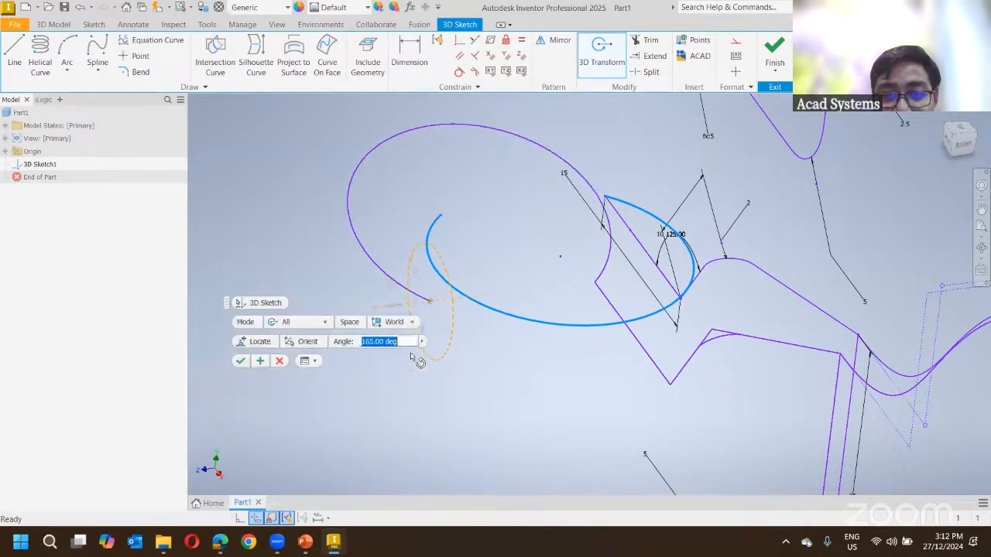
left_click(242, 360)
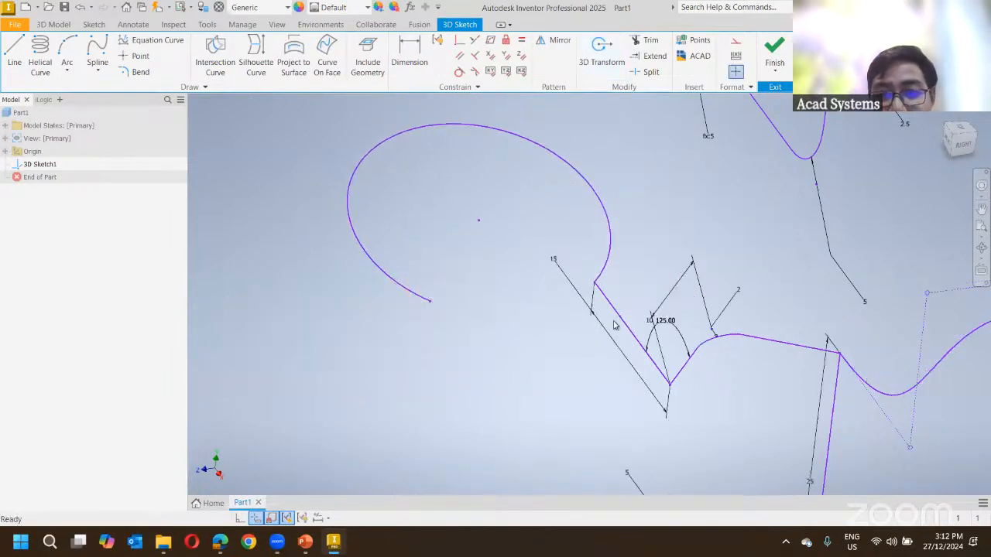
With 3D Transform, locate the triad at the lower wavy line's start point, rotate the separate straight line and shift it about 3.4 mm in Y.
mouse_move(565, 302)
middle_mouse_down("shift")
mouse_move(551, 288)
mouse_move(554, 268)
middle_mouse_up("shift")
left_click(593, 53)
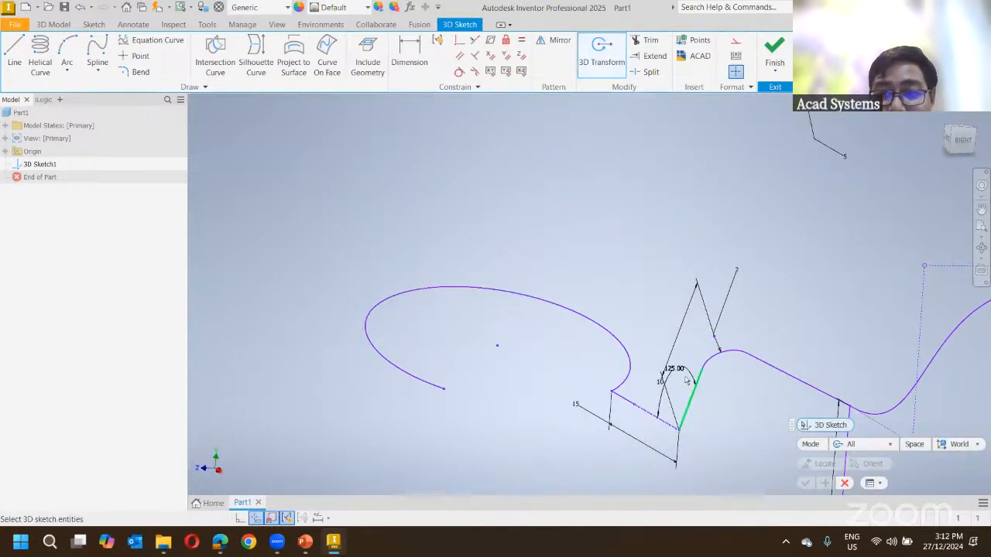
scroll(740, 389, "down", 4)
mouse_move(740, 389)
middle_mouse_down()
mouse_move(615, 393)
mouse_move(539, 465)
middle_mouse_up()
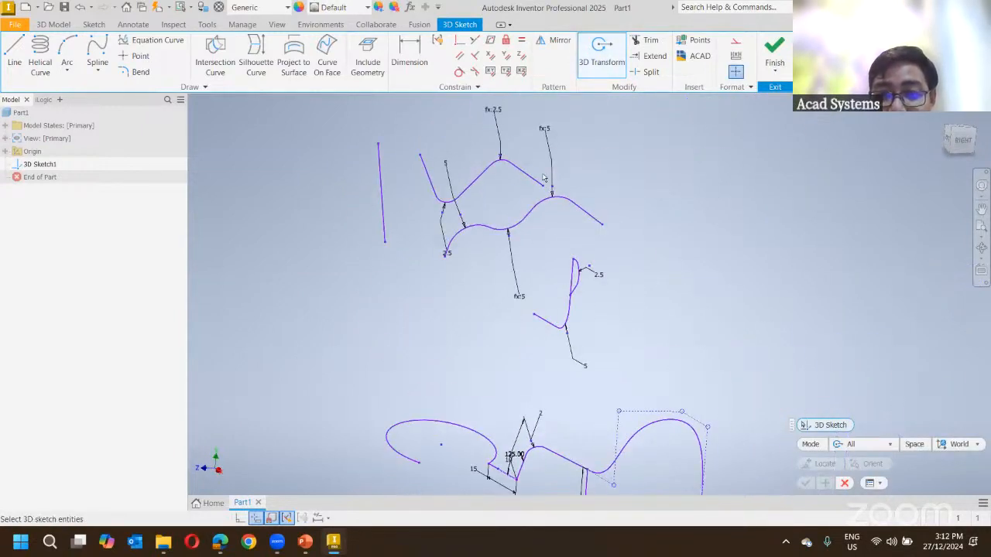
left_click(377, 177)
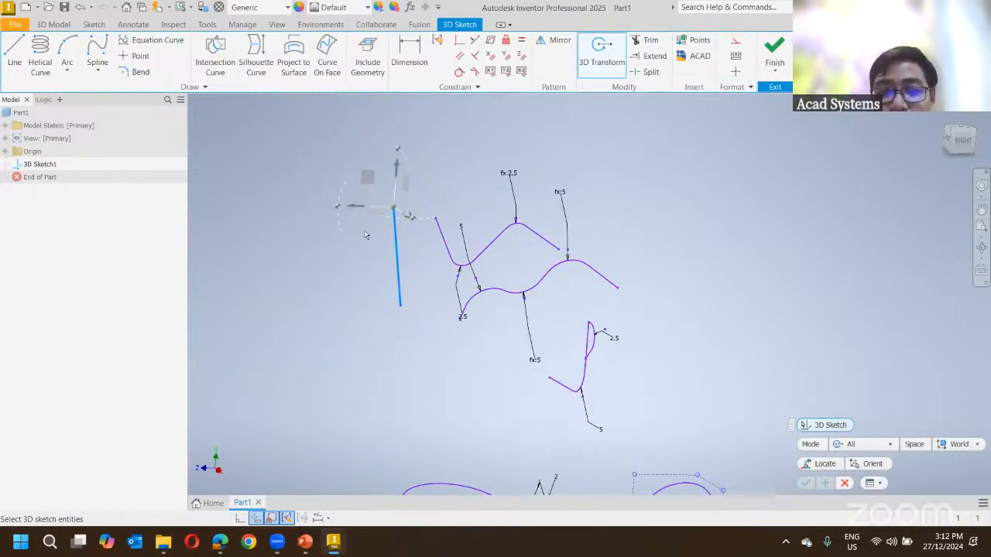
mouse_move(366, 235)
middle_mouse_down()
mouse_move(455, 257)
mouse_move(414, 214)
middle_mouse_up()
scroll(413, 215, "up", 1)
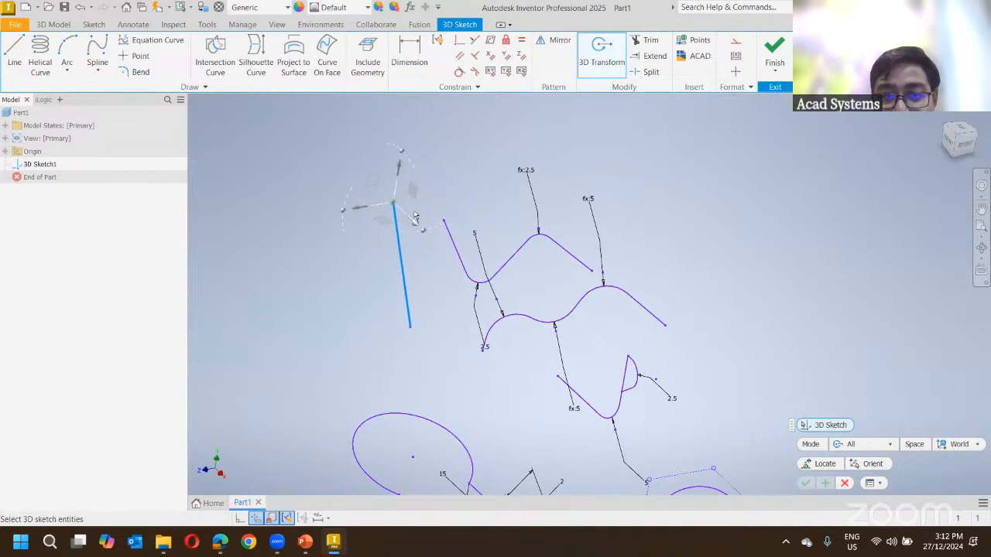
left_click(820, 464)
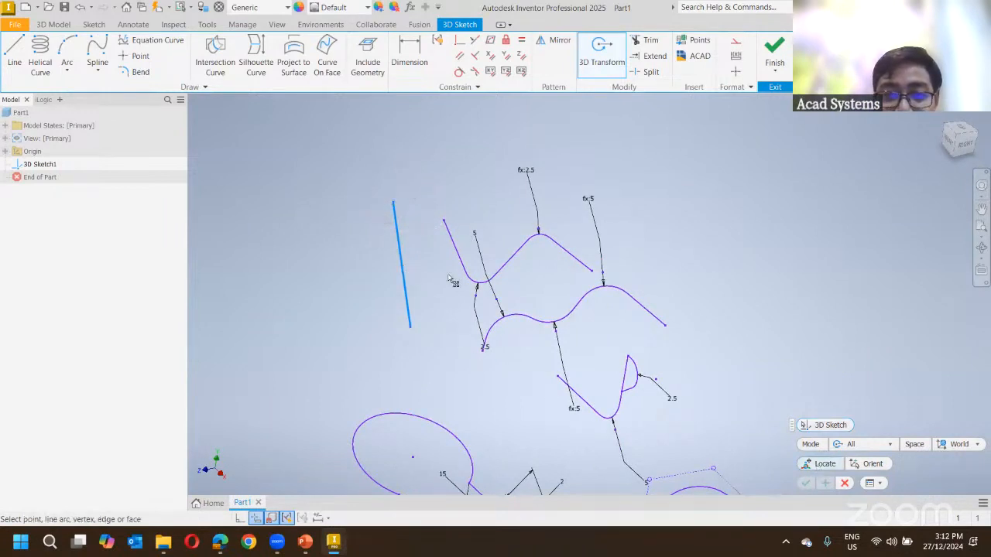
left_click(483, 353)
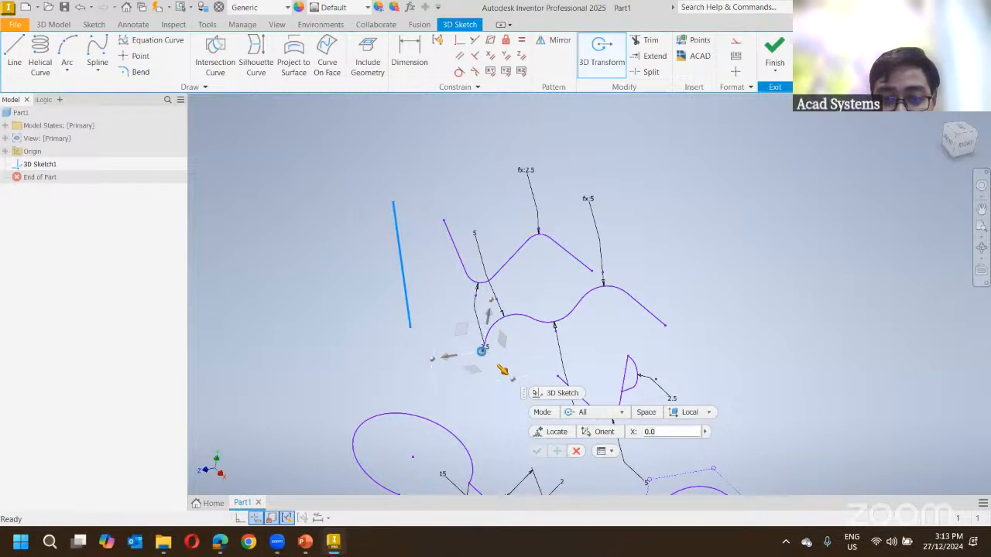
left_click_drag(491, 301, 450, 274)
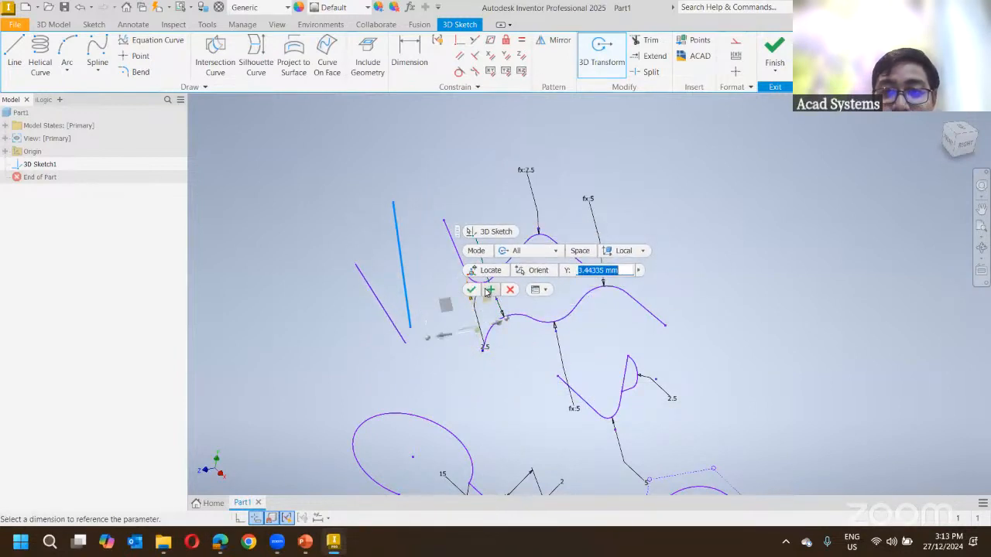
left_click(475, 292)
Look over the transformed line and arc and the dimensioned paths across the whole 3D sketch.
middle_click_drag(433, 317, 310, 225)
scroll(486, 360, "up", 3)
middle_click_drag(396, 331, 501, 326)
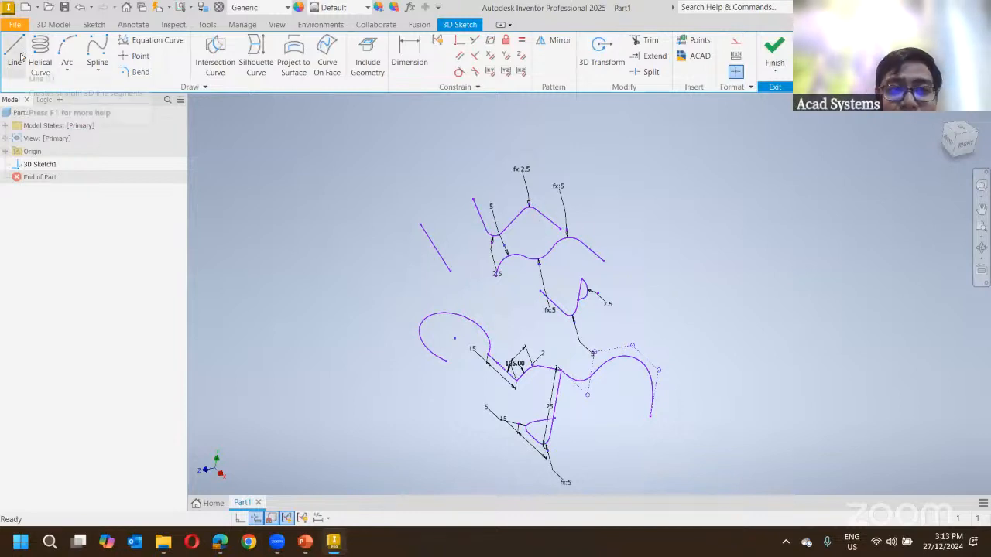
scroll(531, 389, "down", 5)
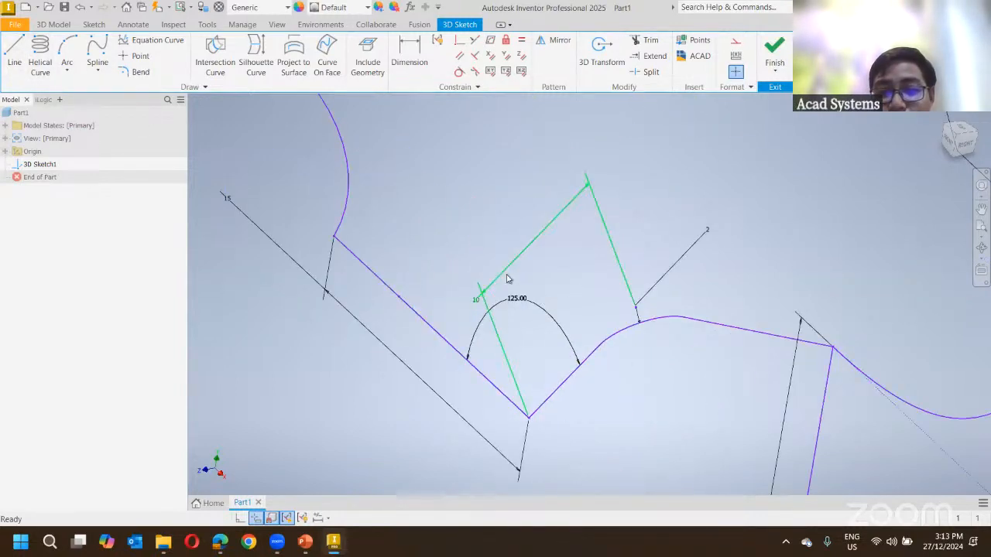
scroll(526, 303, "up", 2)
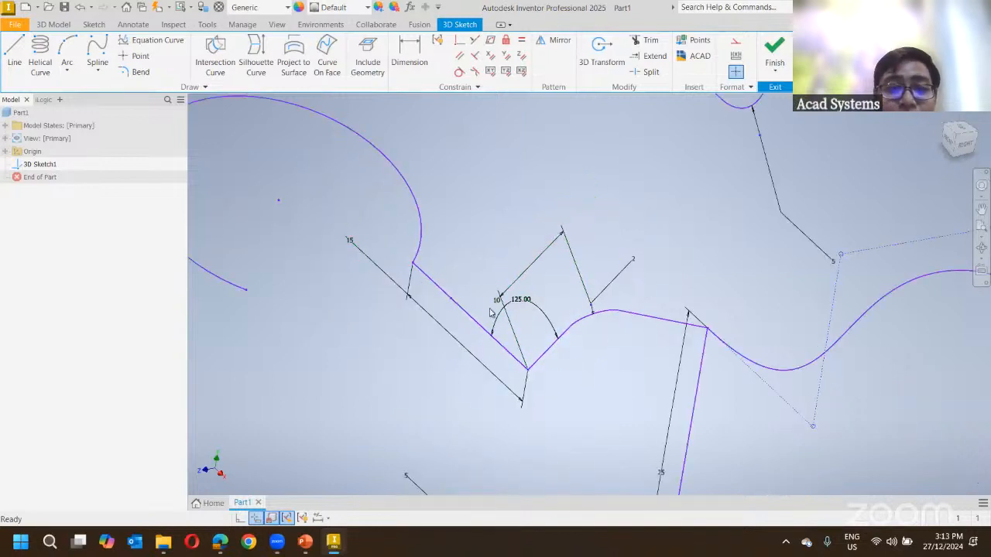
middle_click_drag(598, 283, 451, 407)
scroll(451, 408, "up", 2)
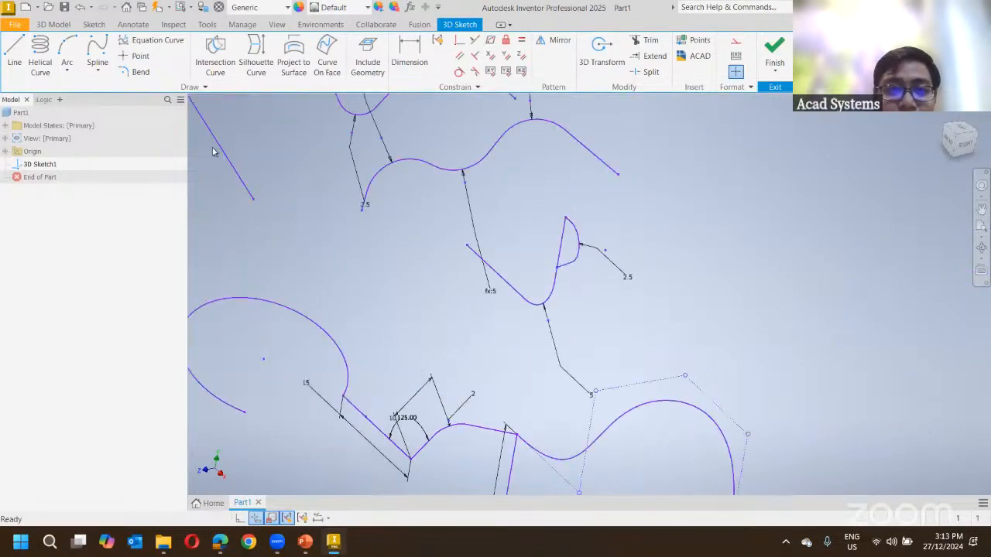
middle_click_drag(491, 97, 499, 151)
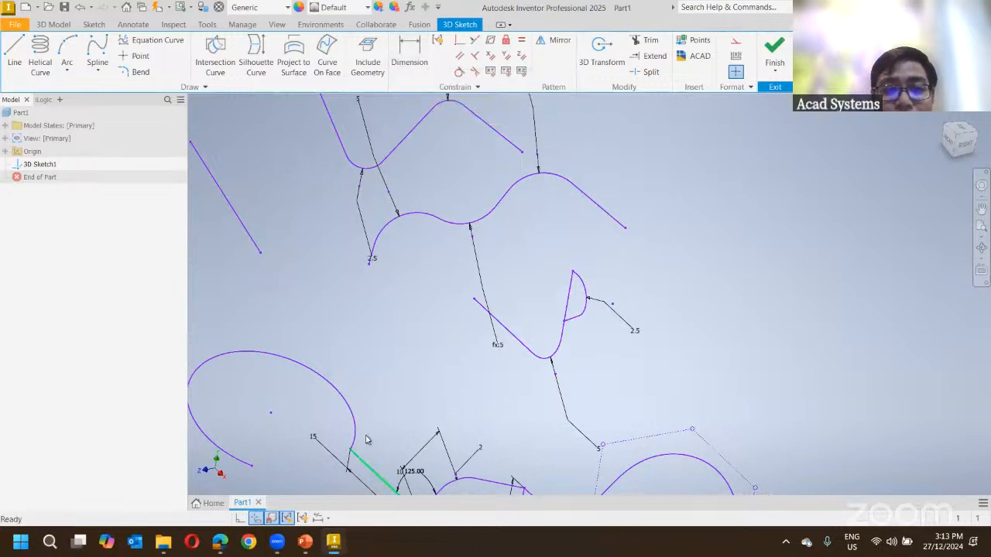
Try to set the 125° angle between the 15 mm line and the adjoining 10 mm line to 100°.
scroll(431, 356, "up", 4)
scroll(431, 356, "up", 3)
left_click_drag(432, 308, 436, 307)
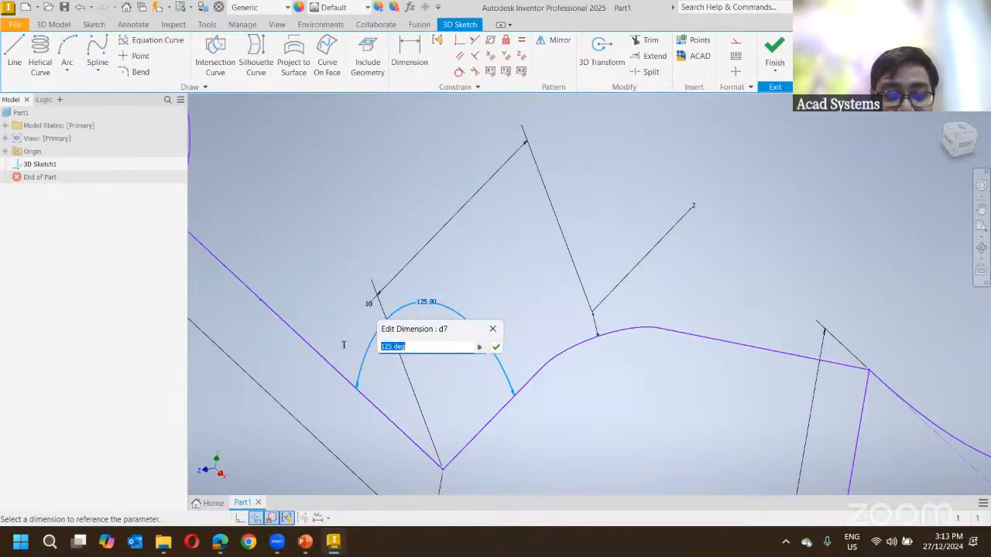
type("100")
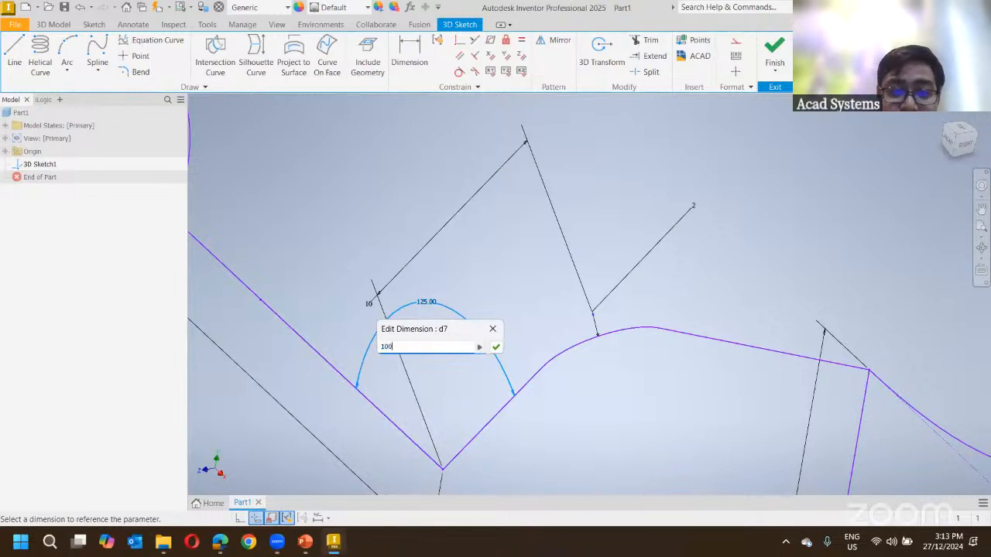
key("Return")
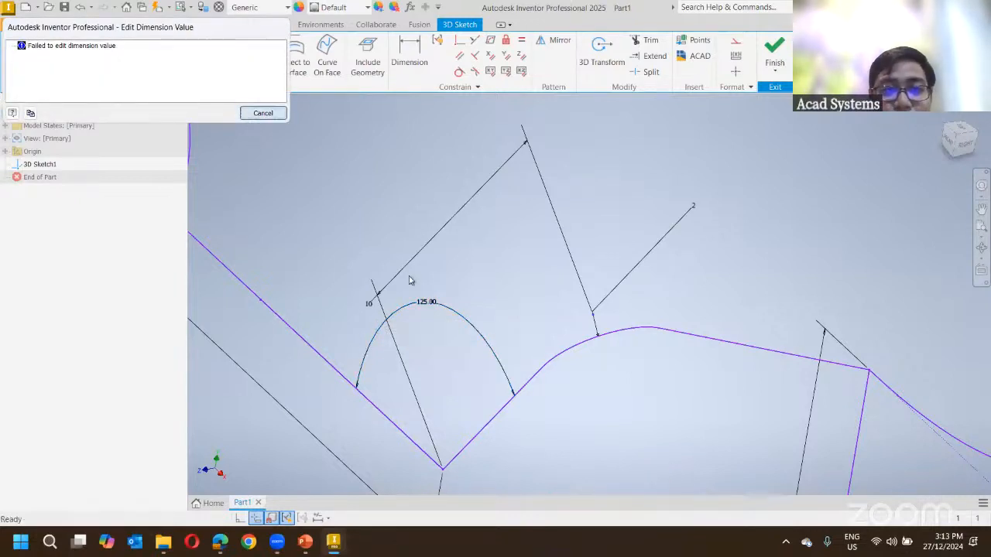
key("Escape")
Set the radius of the V-shaped line's bottom bend to 10 mm.
scroll(586, 325, "up", 3)
scroll(477, 295, "down", 3)
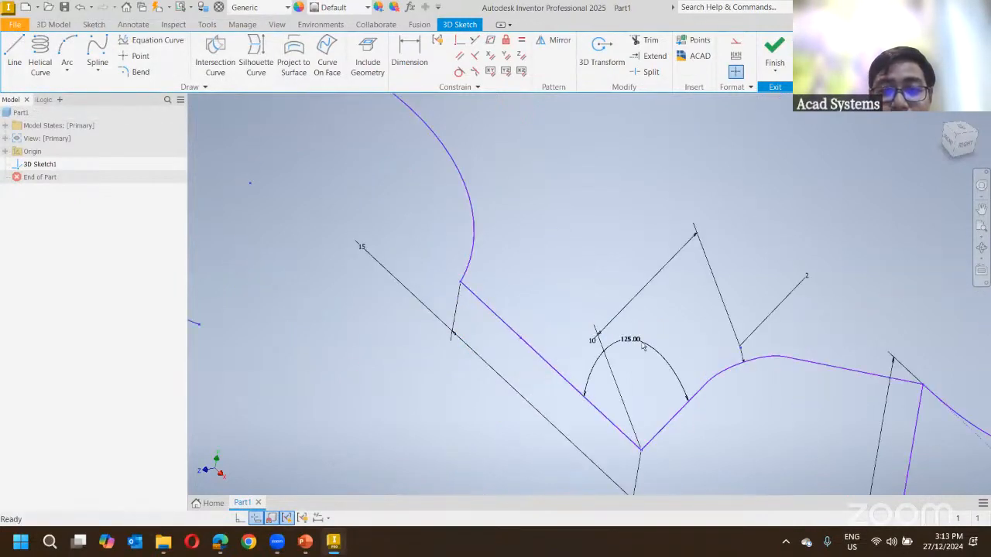
scroll(582, 443, "up", 1)
mouse_move(582, 444)
middle_mouse_down()
mouse_move(477, 451)
mouse_move(444, 417)
middle_mouse_up()
scroll(443, 416, "up", 3)
mouse_move(694, 272)
middle_mouse_down()
mouse_move(663, 396)
mouse_move(690, 380)
mouse_move(584, 318)
middle_mouse_up()
double_click(595, 374)
left_click_drag(582, 424, 529, 424)
type("10")
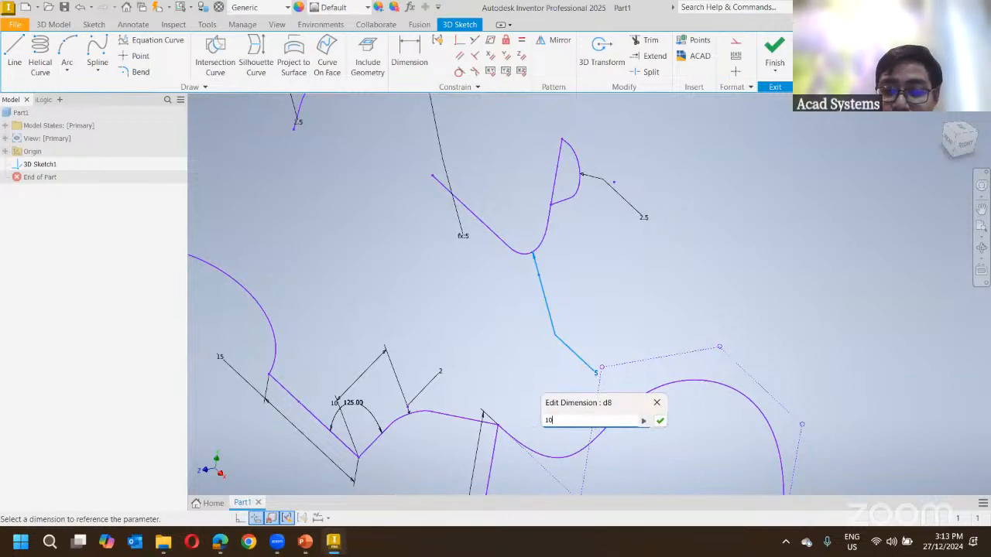
key("Return")
mouse_move(562, 260)
middle_mouse_down()
mouse_move(526, 291)
mouse_move(538, 319)
middle_mouse_up()
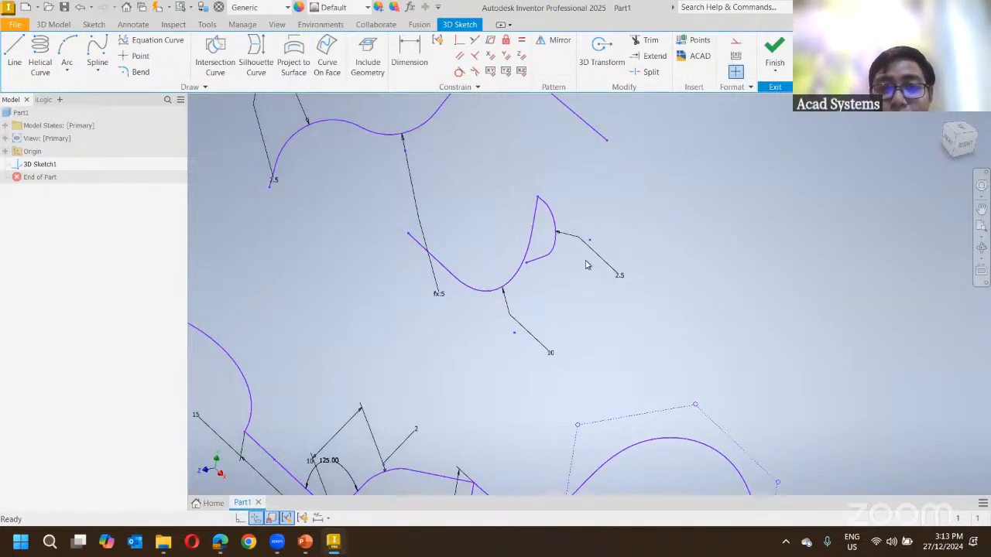
Dimension the last straight leg of the lower wavy line and set its length to 15 mm.
middle_click_drag(508, 238, 412, 241)
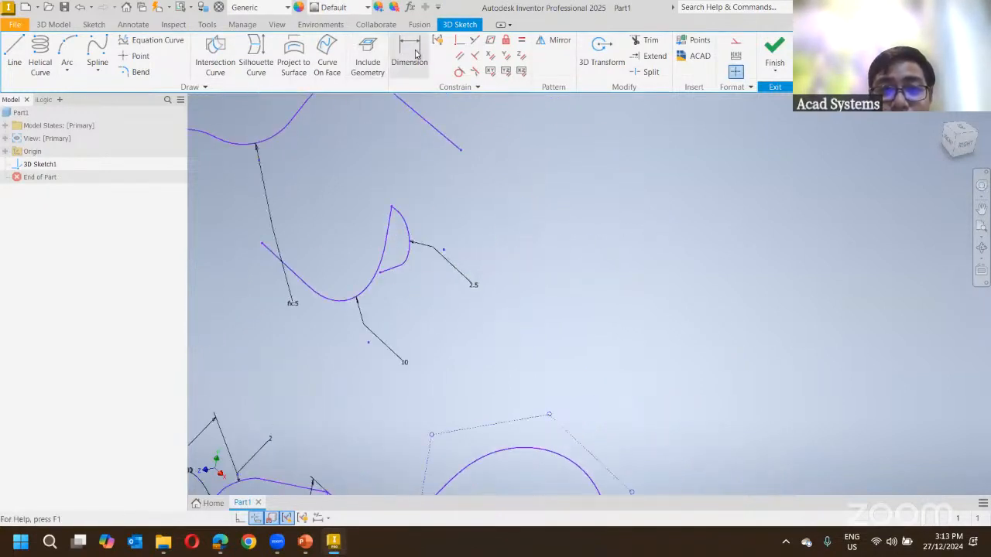
middle_click_drag(425, 116, 495, 248)
middle_click_drag(573, 245, 653, 261)
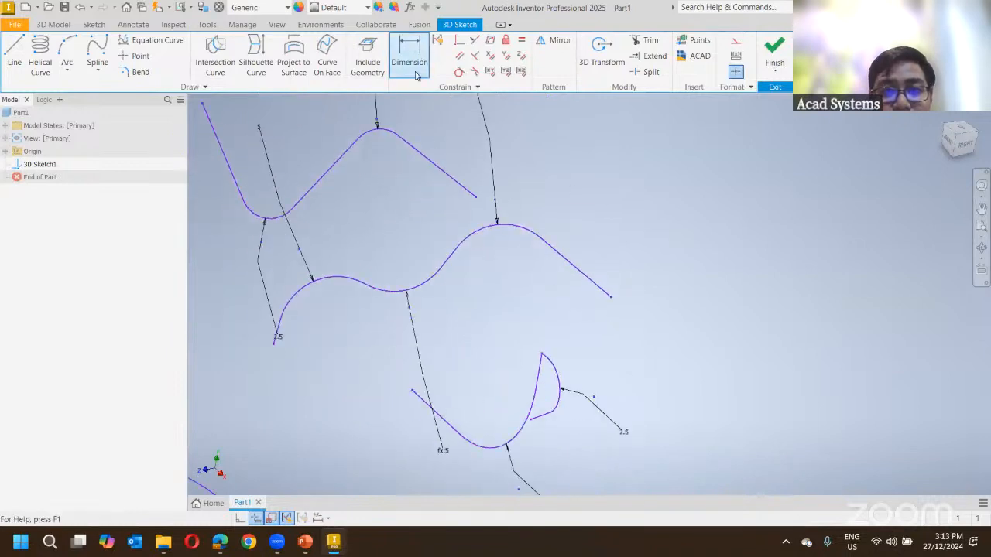
left_click(570, 270)
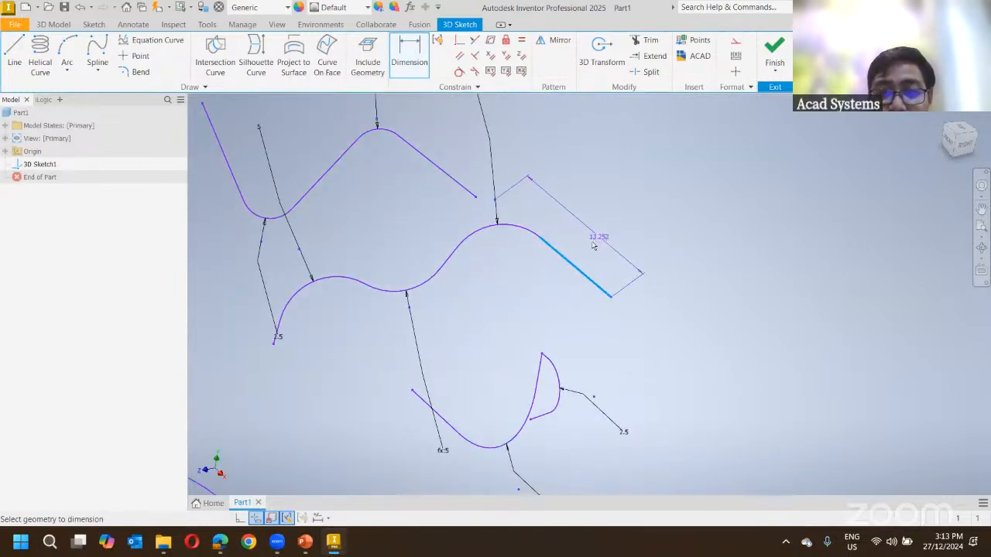
left_click(606, 243)
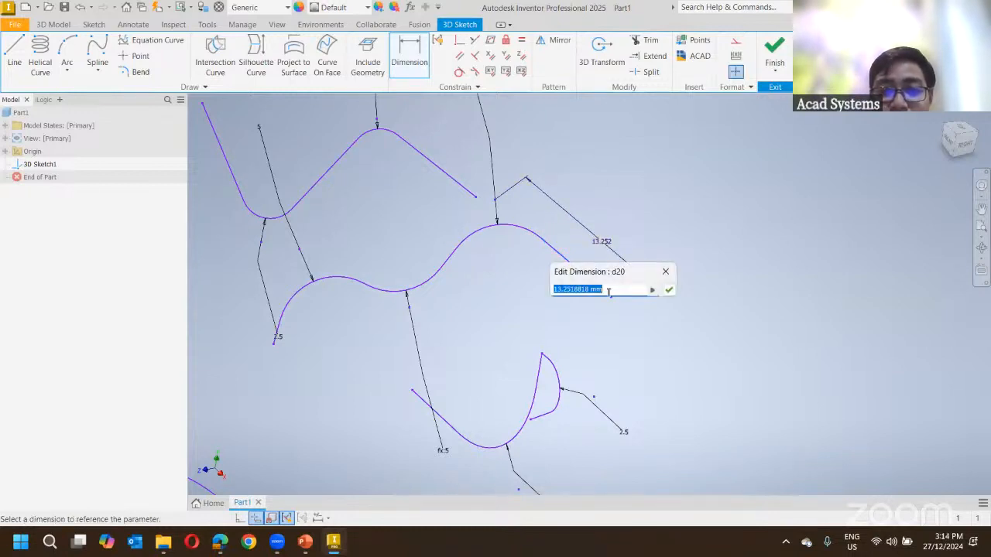
type("15")
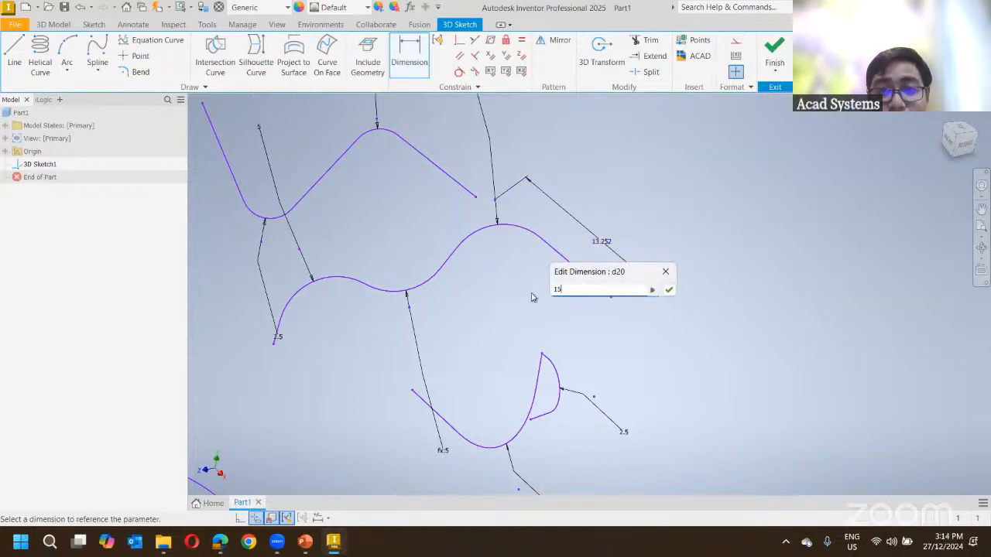
left_click(669, 289)
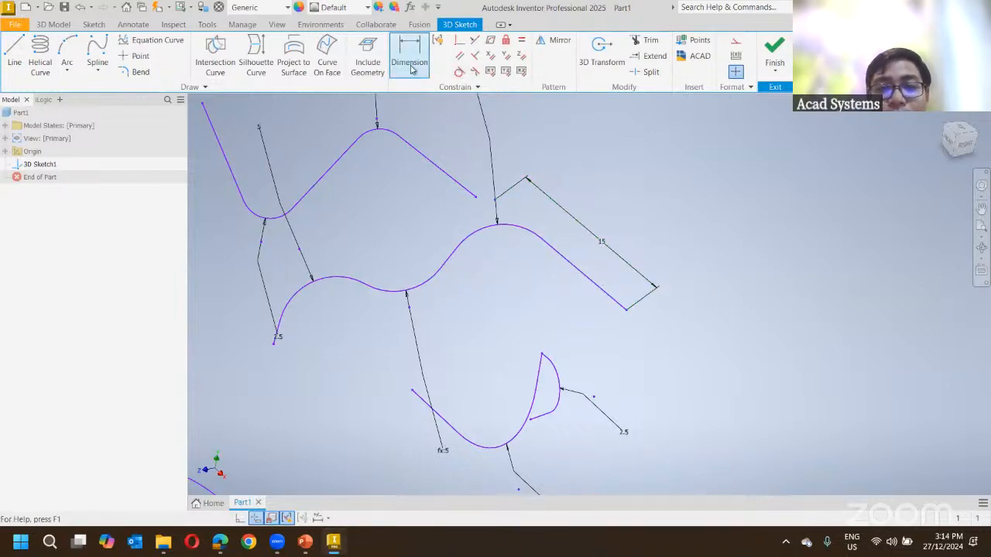
Make the upper zigzag's free end coincident with the corner point above the lower wavy line's crest bend.
middle_click_drag(456, 137, 561, 188)
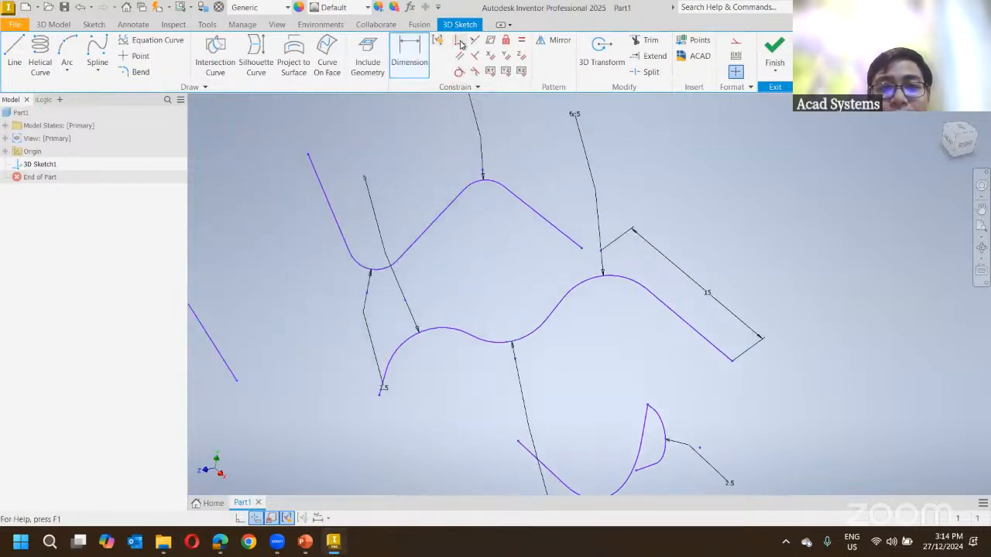
left_click(460, 42)
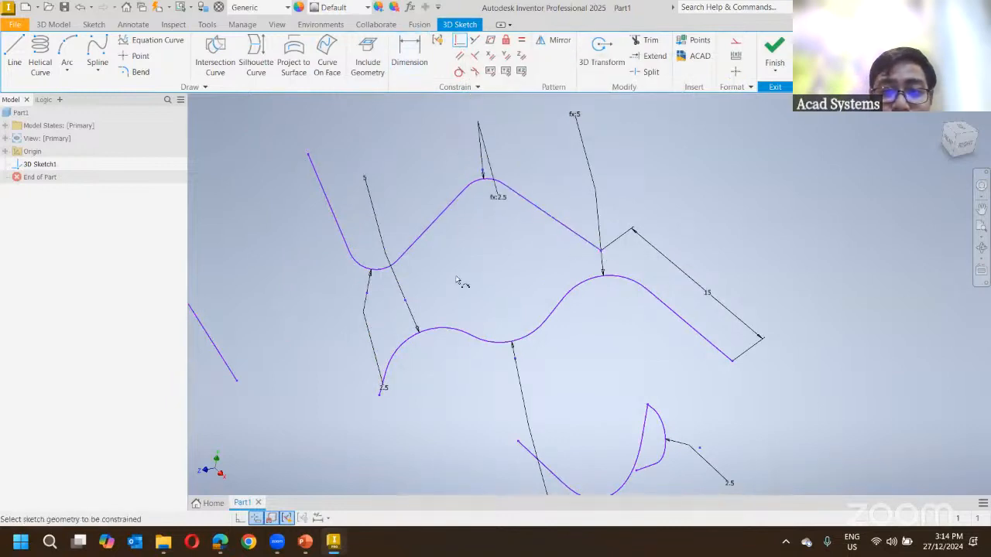
Make the ends of the separate straight line coincident with the upper zigzag's free end and the lower wavy line's starting end.
middle_click_drag(453, 283, 600, 275)
left_click(508, 254)
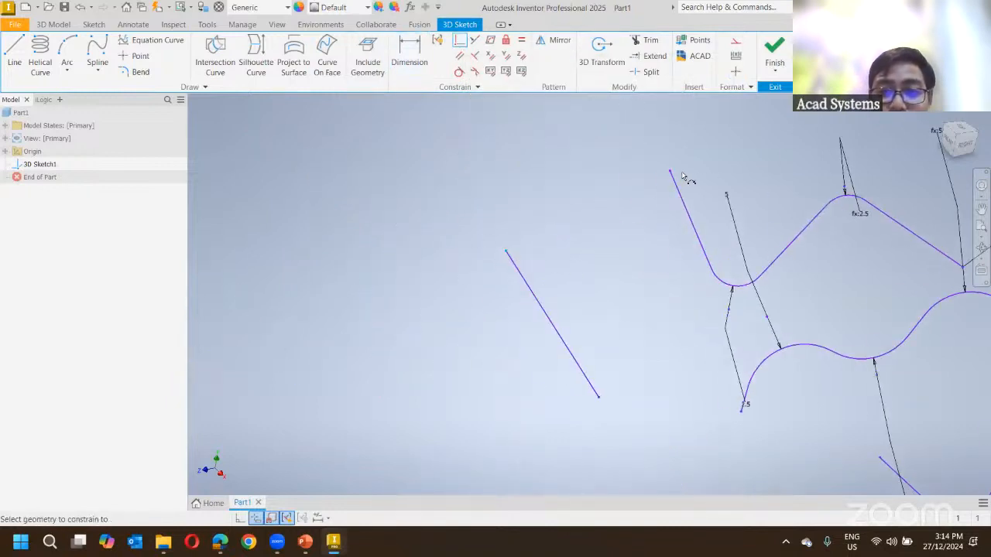
left_click(673, 176)
left_click(600, 399)
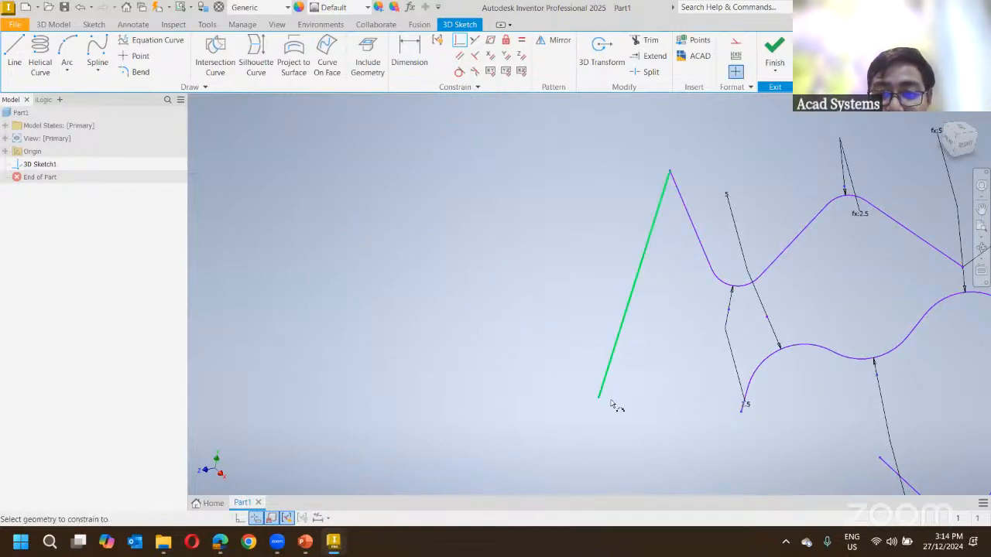
left_click(743, 410)
middle_click_drag(434, 279, 300, 279)
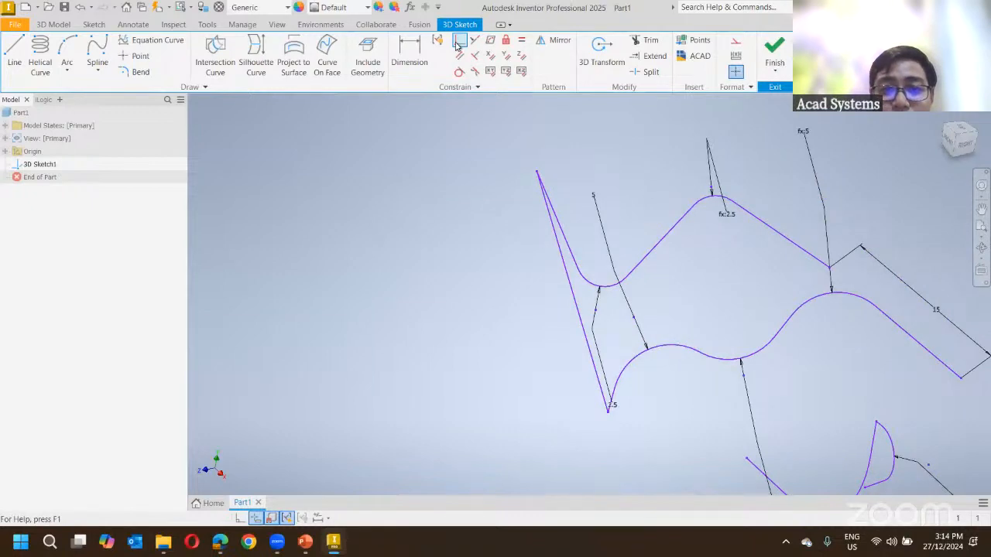
Make the upper zigzag's last straight leg collinear with the 15 mm leg of the lower wavy line.
left_click(458, 43)
mouse_move(619, 179)
middle_mouse_down()
mouse_move(347, 155)
mouse_move(295, 175)
middle_mouse_up()
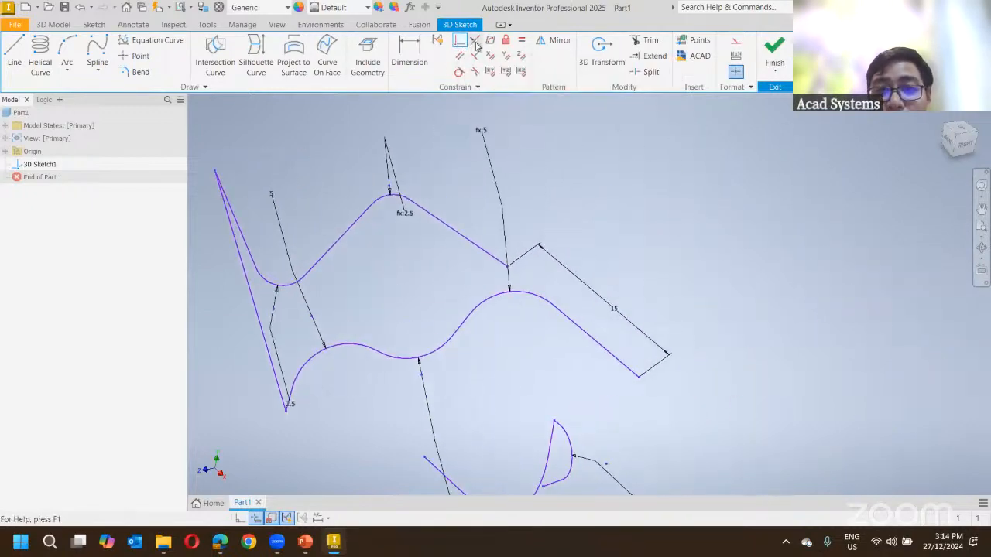
left_click(474, 41)
left_click(480, 249)
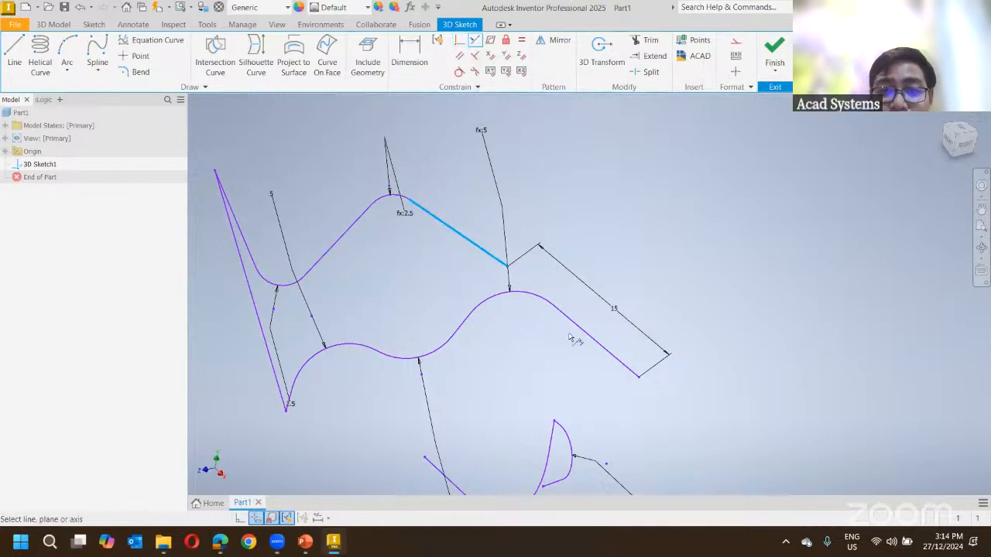
left_click(574, 340)
Apply the Fix constraint to the V-shaped line's straight leg and to its far end beside the 2.5 mm bend.
middle_click_drag(572, 187, 696, 163)
mouse_move(637, 237)
middle_mouse_down()
mouse_move(628, 284)
mouse_move(499, 149)
middle_mouse_up()
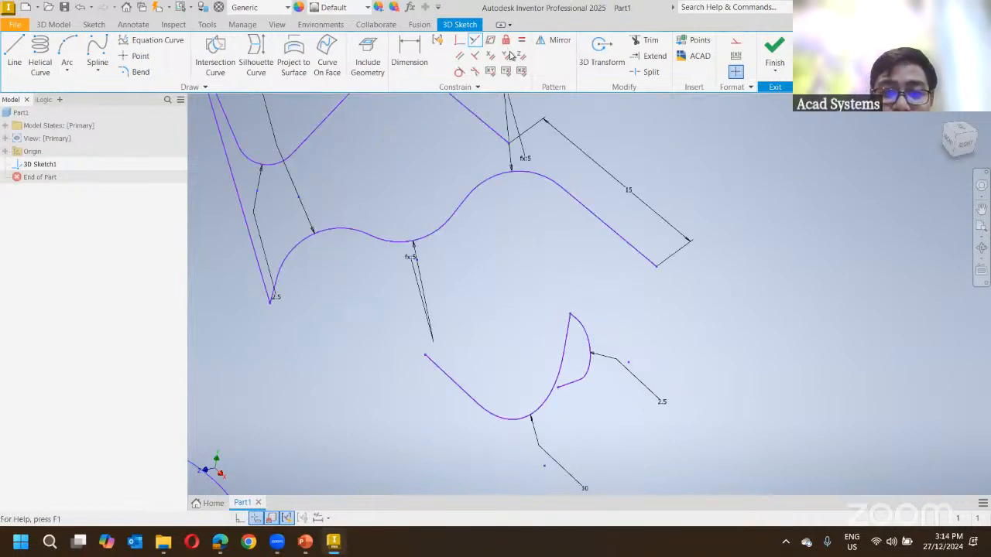
left_click(509, 55)
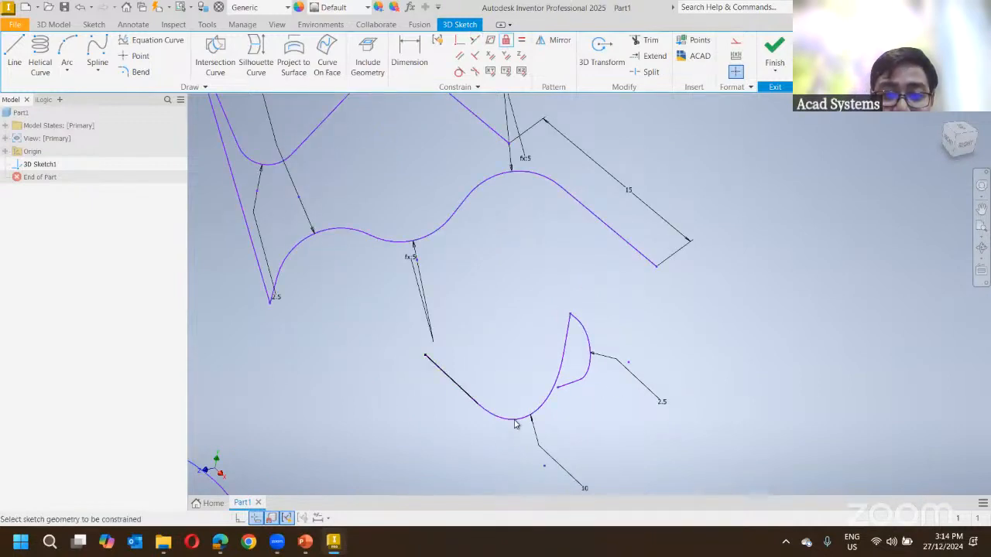
left_click(476, 407)
key("Escape")
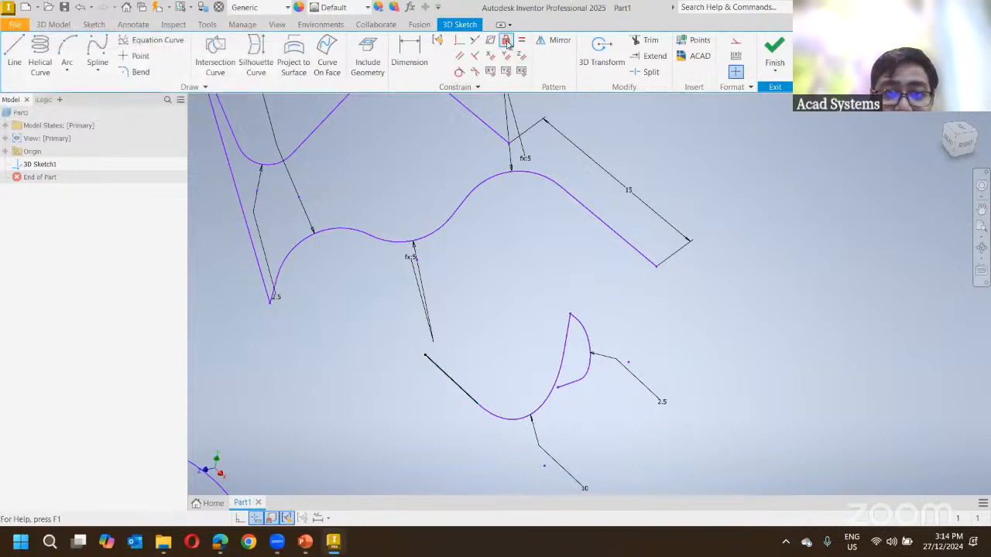
left_click(507, 43)
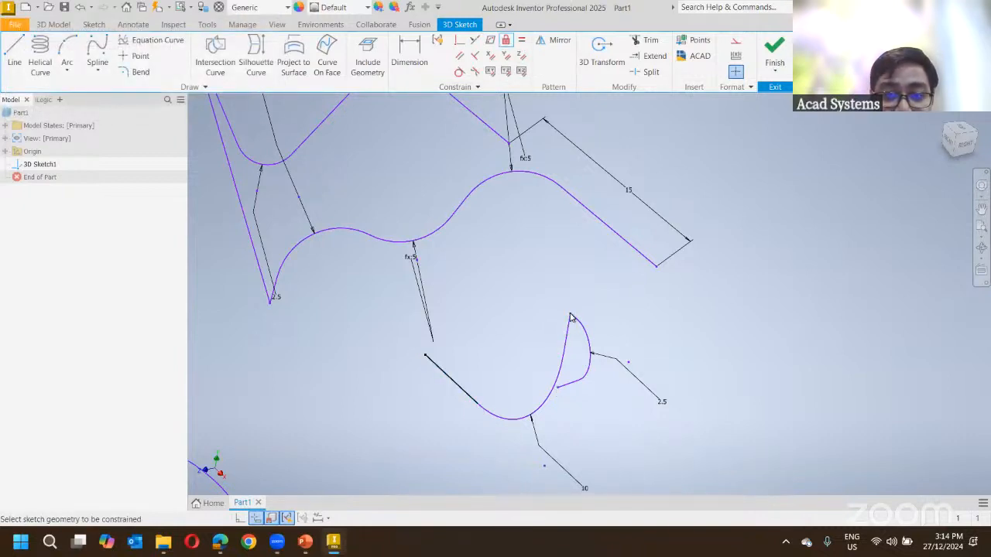
left_click(570, 318)
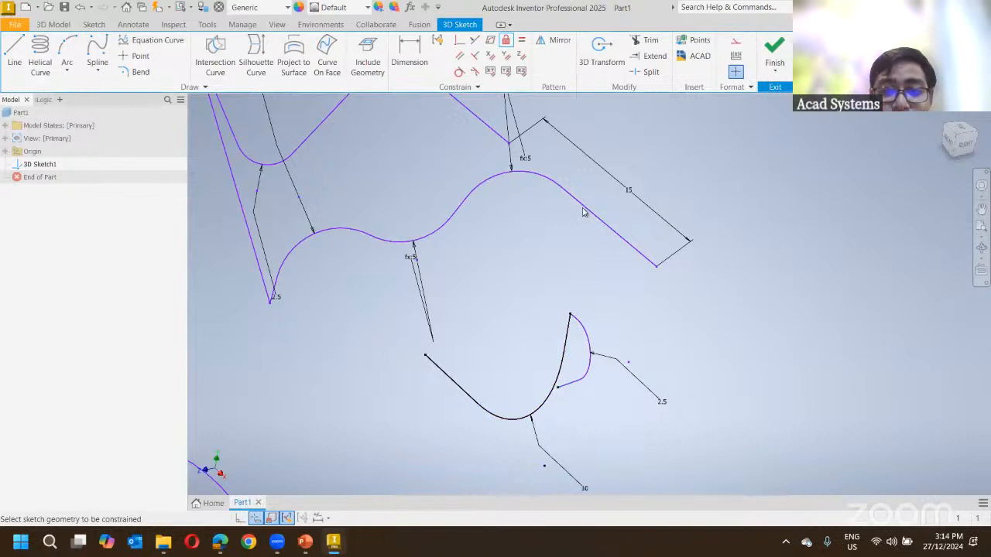
key("Escape")
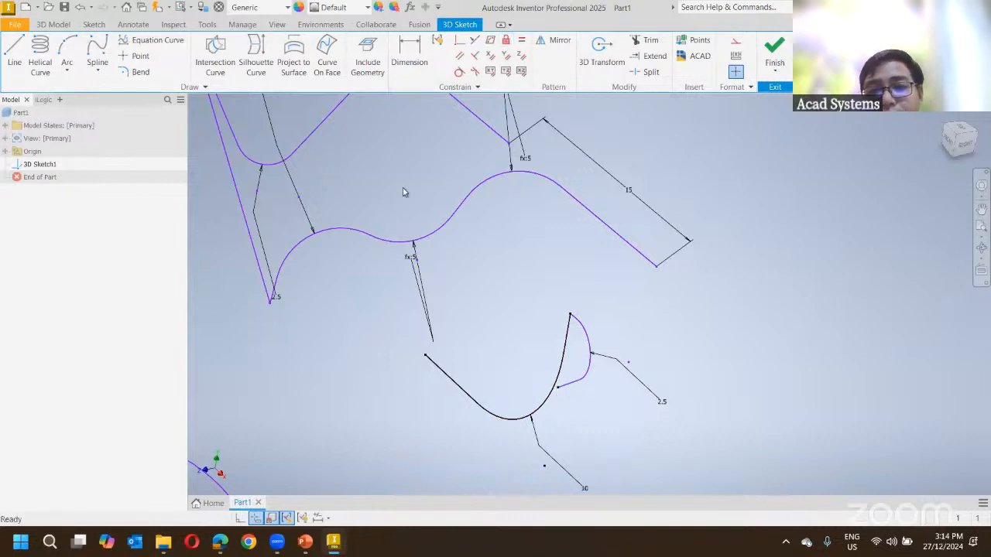
Reshape the linked wavy lines in the isometric view by moving the 15 mm leg's free end and the line joining their other ends.
scroll(404, 186, "down", 3)
mouse_move(391, 192)
middle_mouse_down()
mouse_move(370, 202)
mouse_move(491, 197)
middle_mouse_up()
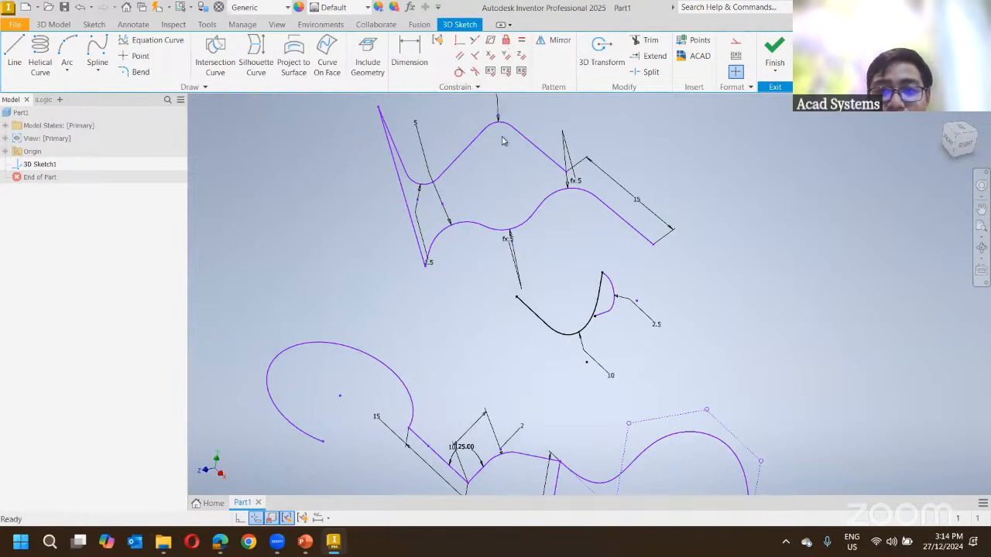
mouse_move(531, 378)
middle_mouse_down()
mouse_move(431, 309)
mouse_move(453, 266)
middle_mouse_up()
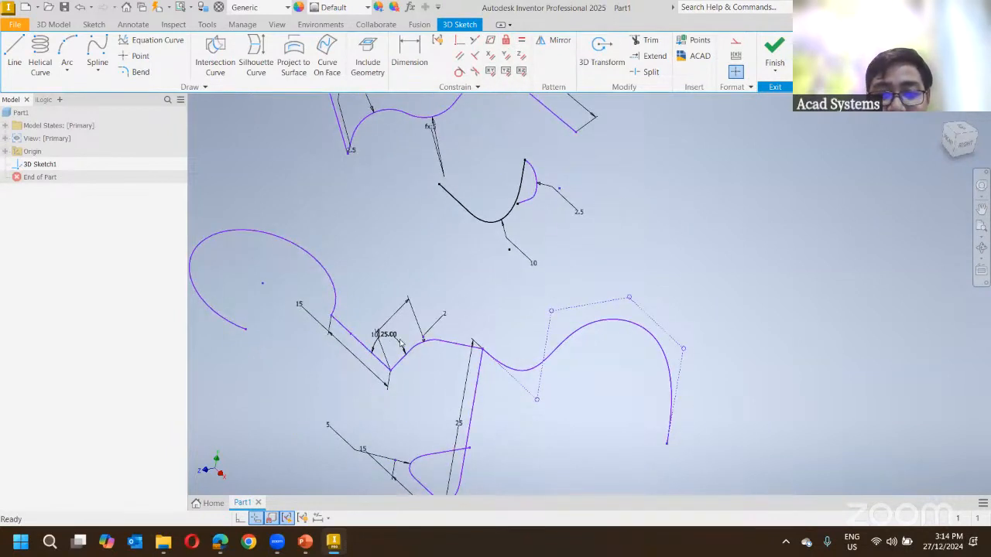
middle_click_drag(401, 343, 492, 335)
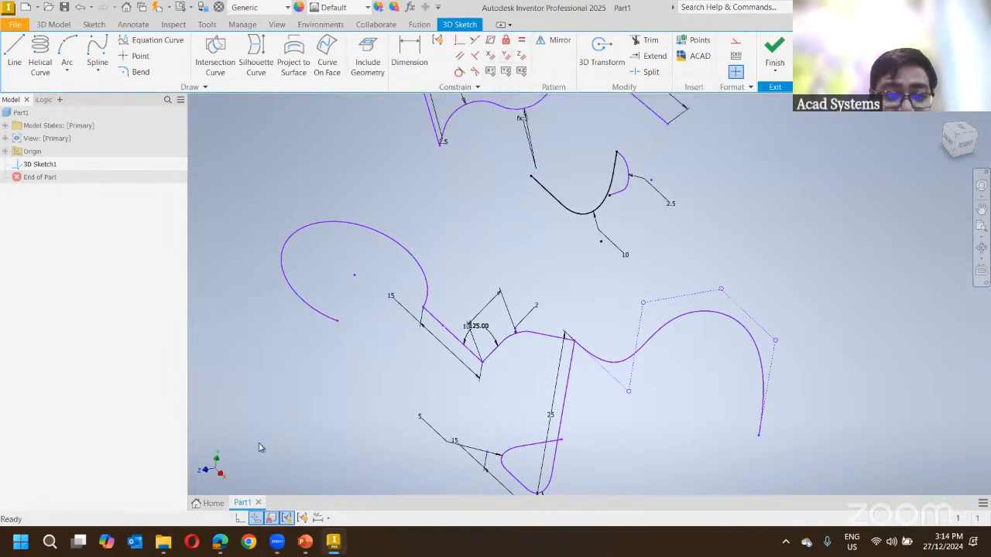
left_click(945, 117)
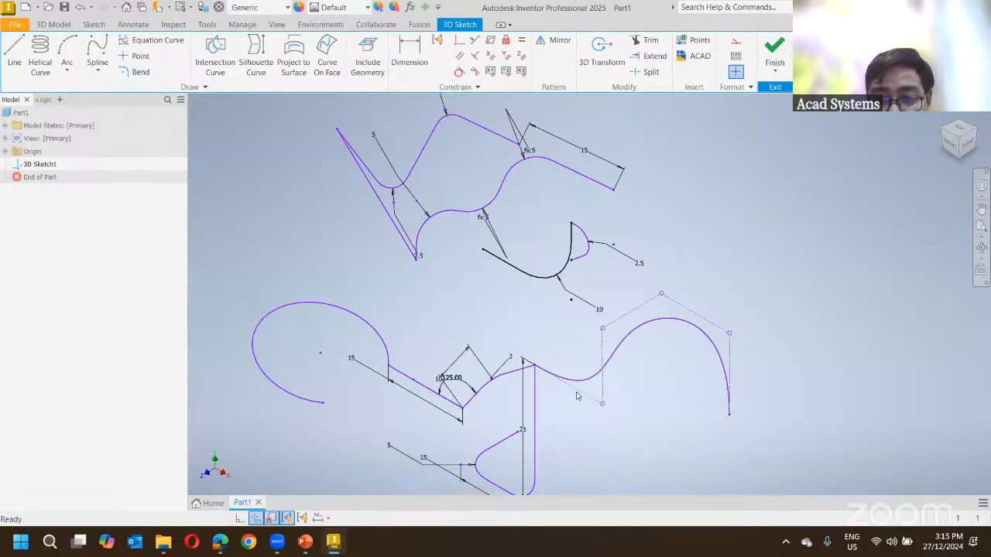
middle_click_drag(569, 300, 573, 369)
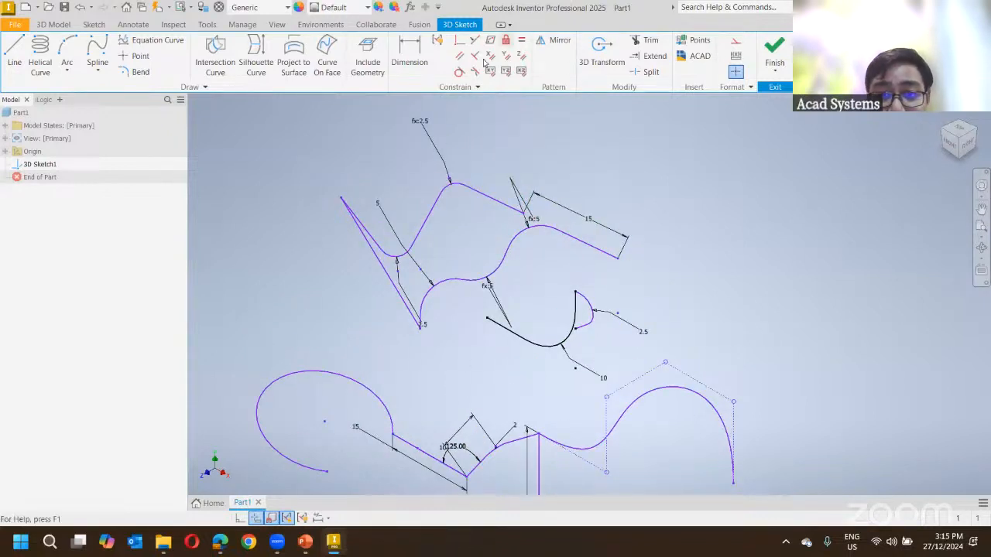
left_click_drag(617, 262, 609, 270)
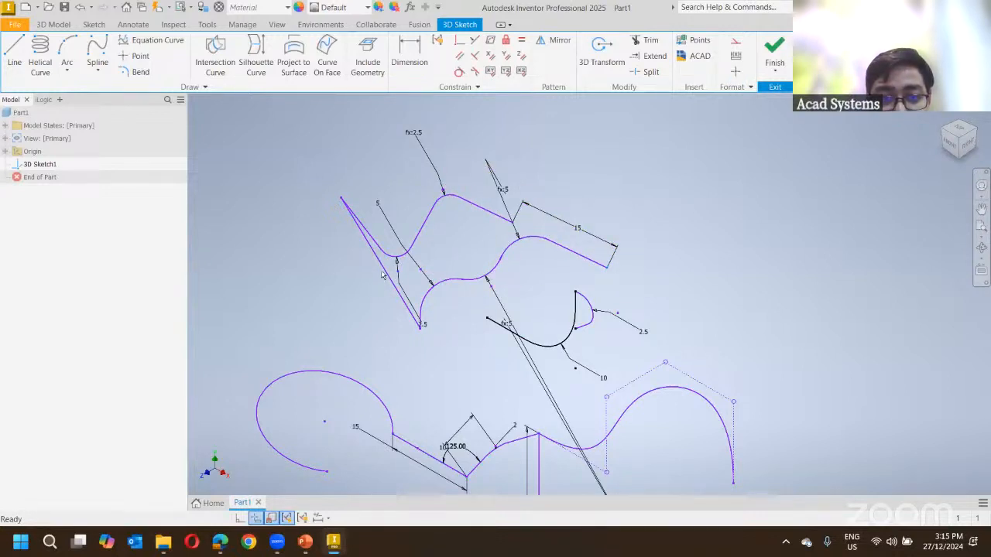
mouse_move(382, 274)
left_mouse_down()
mouse_move(365, 287)
mouse_move(364, 313)
left_mouse_up()
left_click(290, 192)
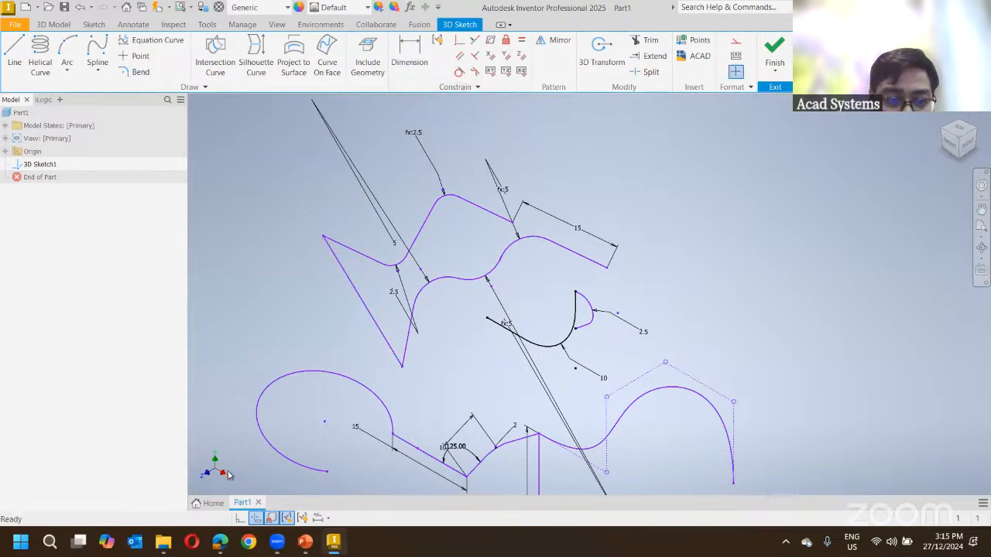
Try to make the line joining the two wavy lines parallel to the X axis.
left_click(490, 59)
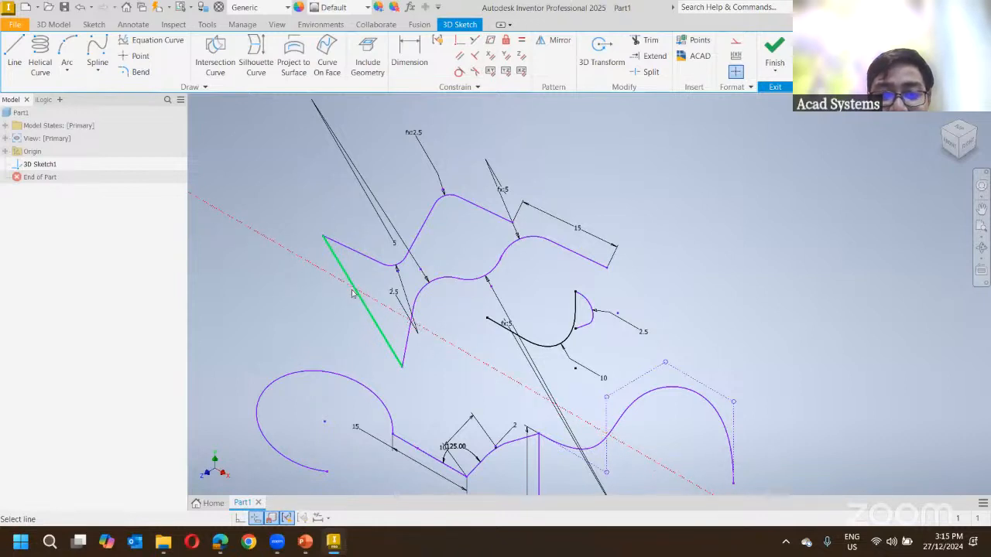
left_click(363, 302)
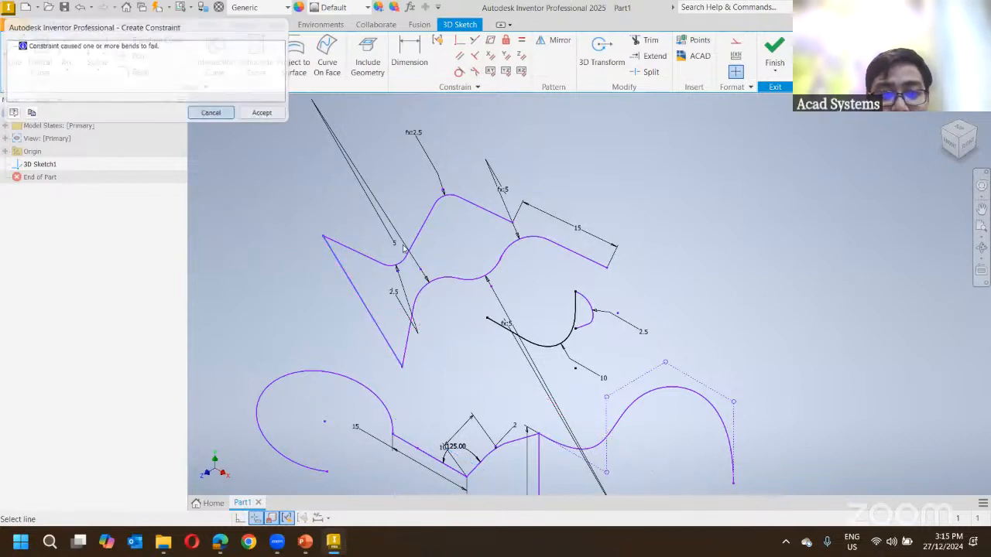
left_click(214, 114)
Draw a separate slanted line in the empty area beside the linked wavy lines and make it parallel to the X axis.
mouse_move(371, 313)
middle_mouse_down()
mouse_move(573, 281)
mouse_move(475, 316)
middle_mouse_up()
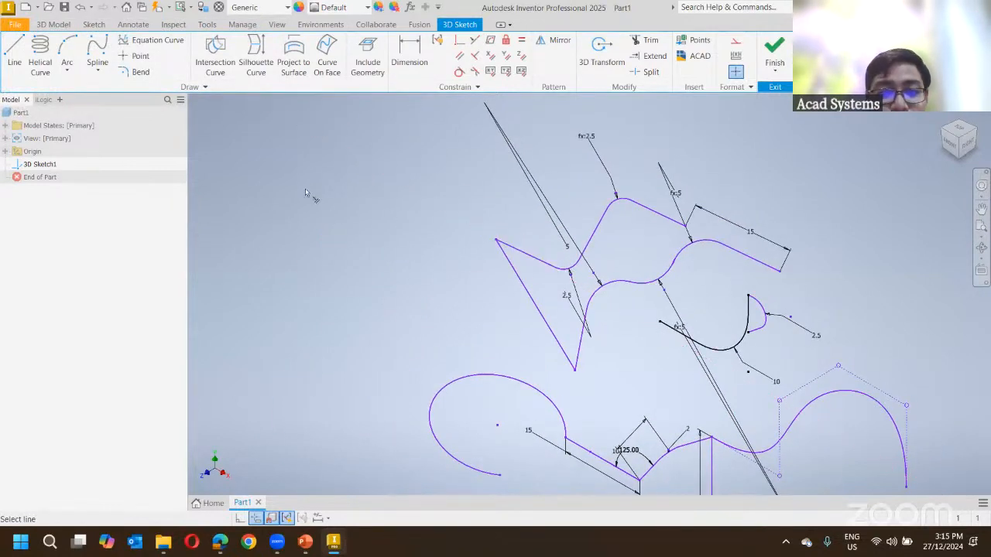
left_click(14, 50)
left_click(359, 199)
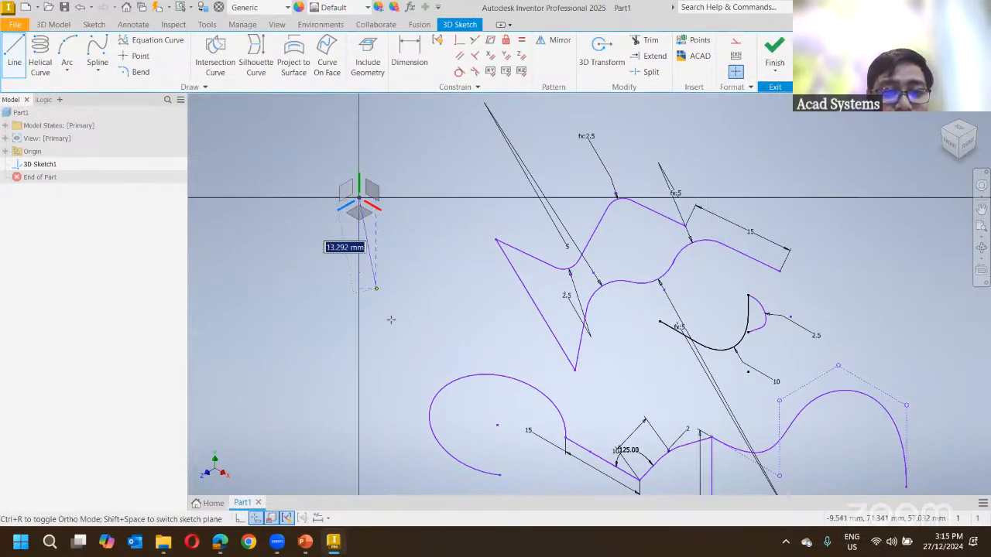
left_click(429, 359)
key("Escape")
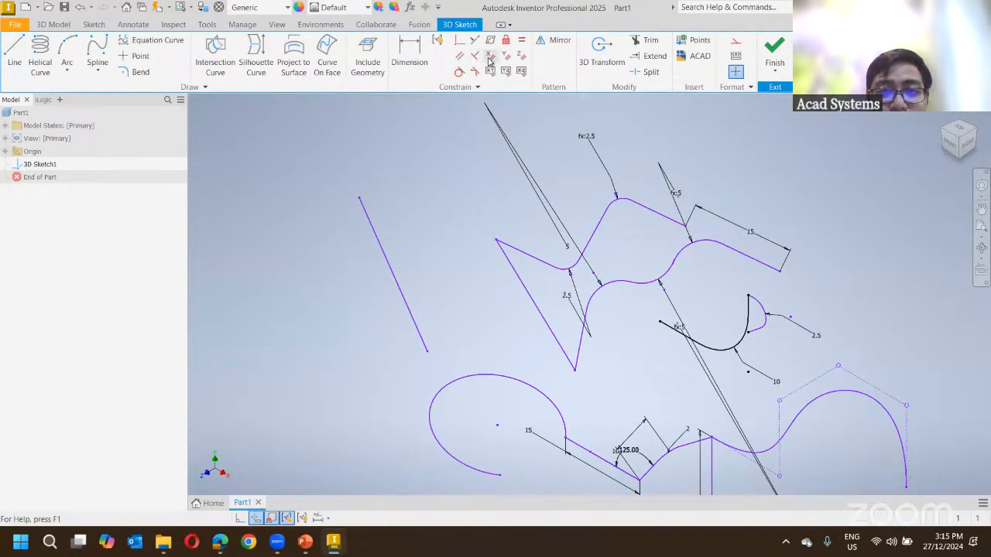
left_click(394, 277)
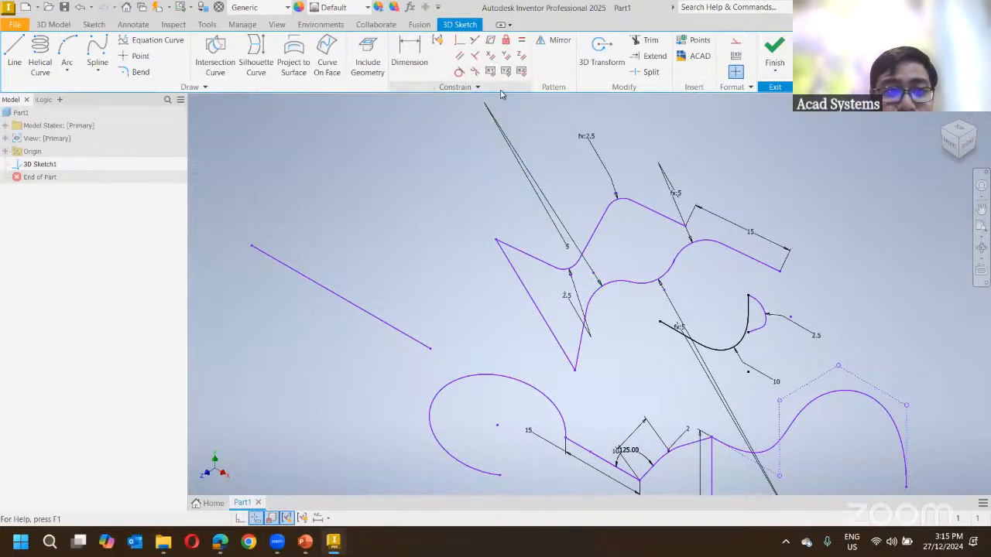
Open the part 0000.ipt from the 3D Sketch folder in File Explorer and return to Inventor.
scroll(515, 267, "down", 3)
mouse_move(491, 305)
middle_mouse_down()
mouse_move(421, 281)
mouse_move(730, 342)
middle_mouse_up()
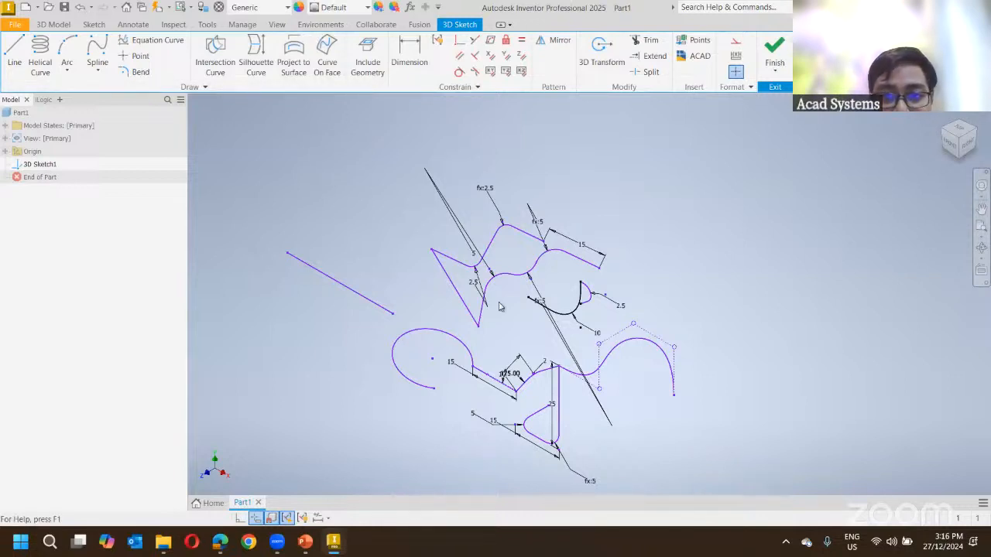
key("ctrl+o")
left_click(469, 103)
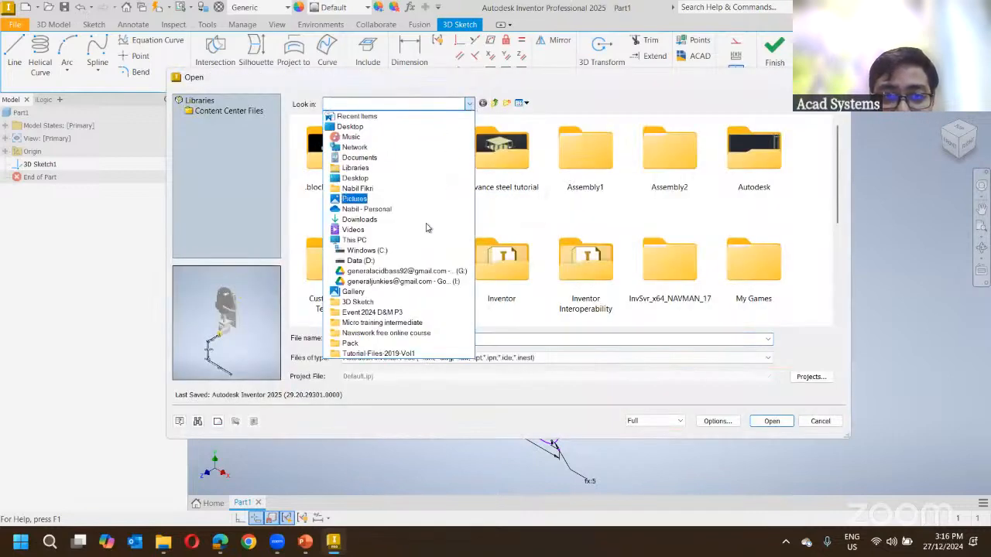
left_click(163, 543)
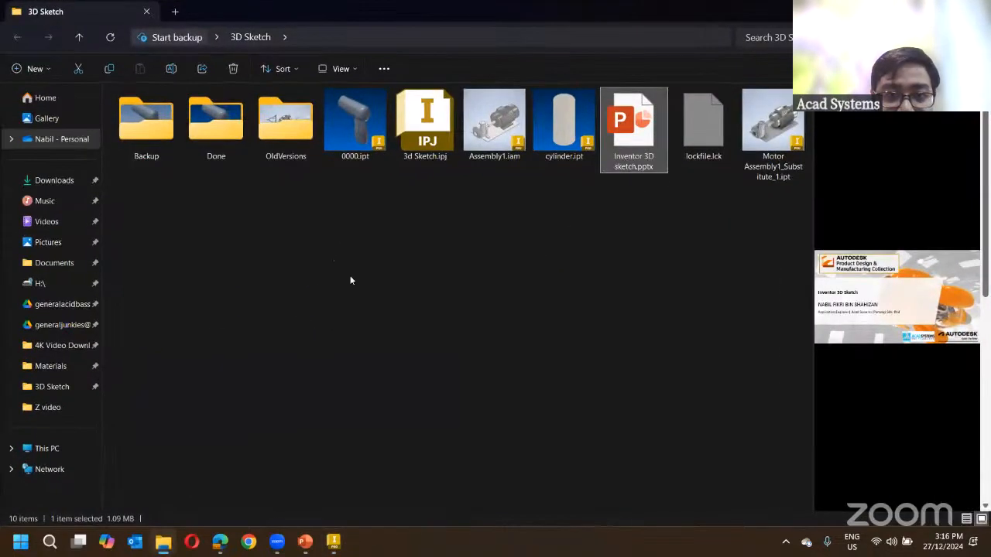
left_click(355, 124)
key("alt+Tab")
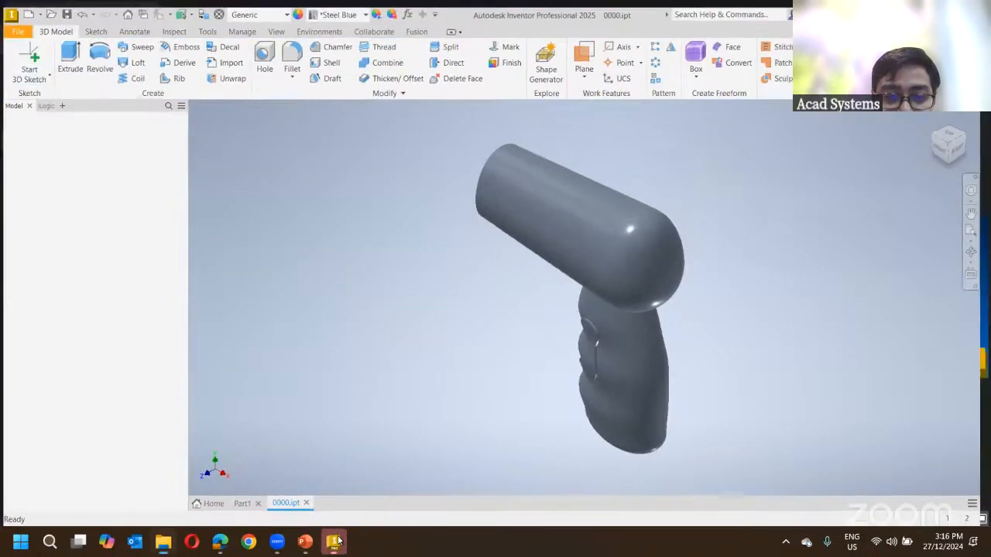
left_click(335, 542)
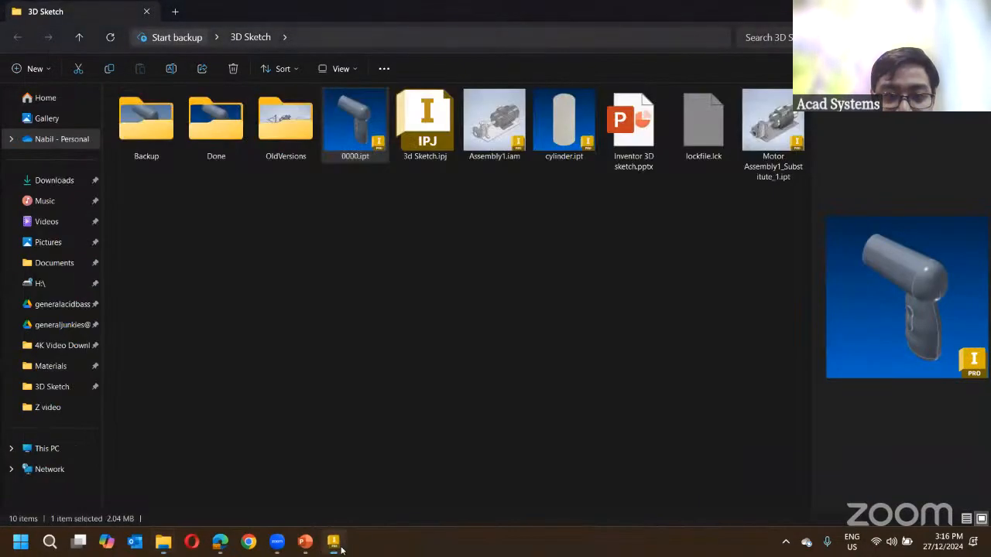
left_click(341, 548)
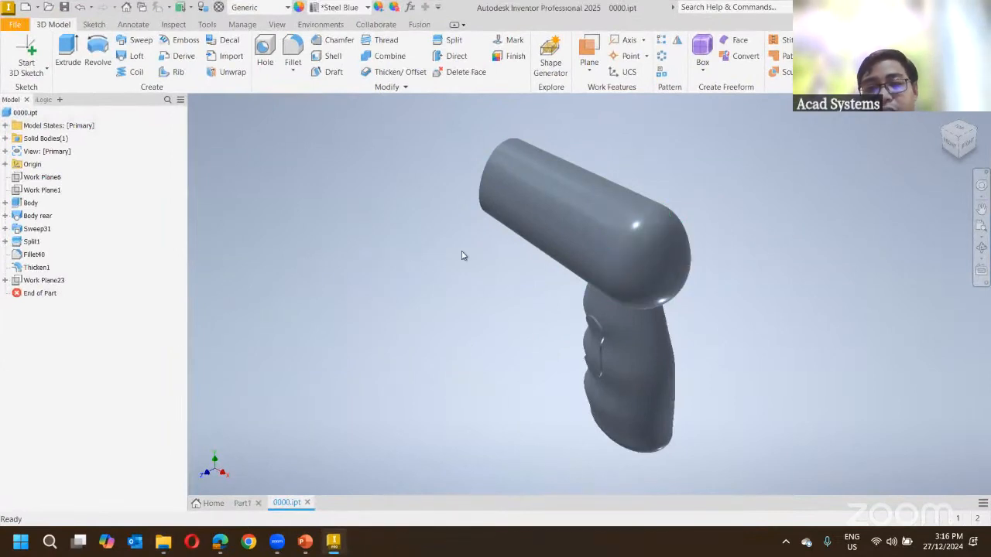
middle_click_drag(461, 255, 601, 178, "shift")
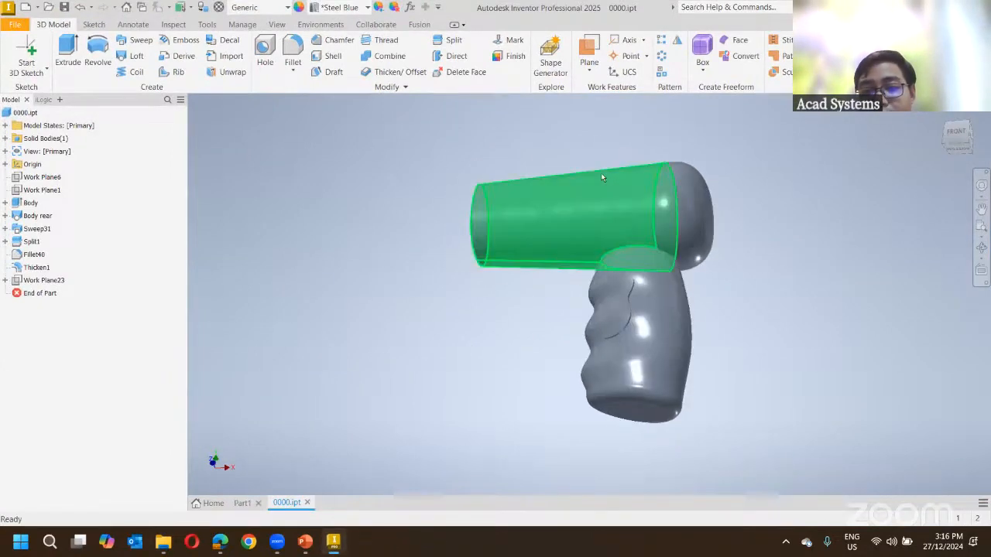
middle_click_drag(619, 325, 464, 424, "shift")
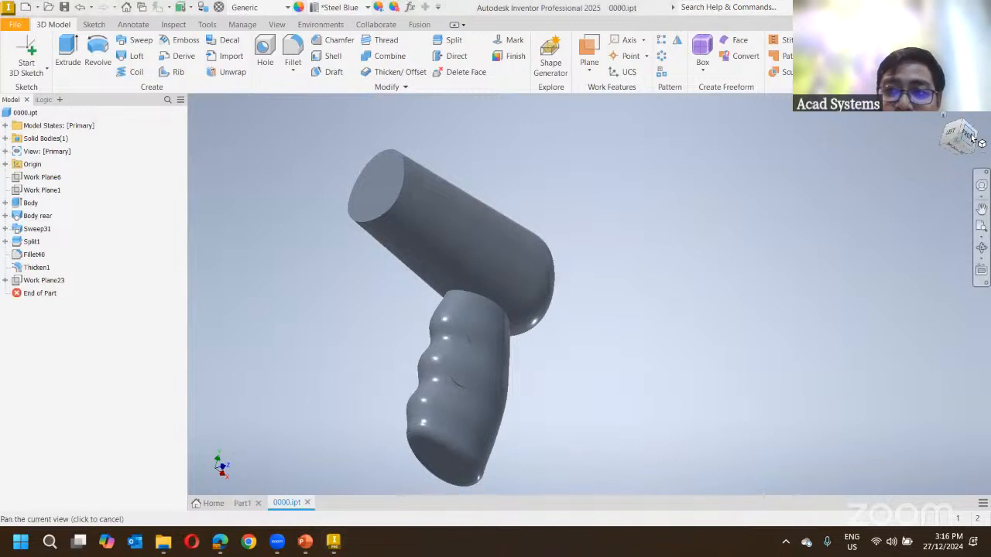
left_click(940, 114)
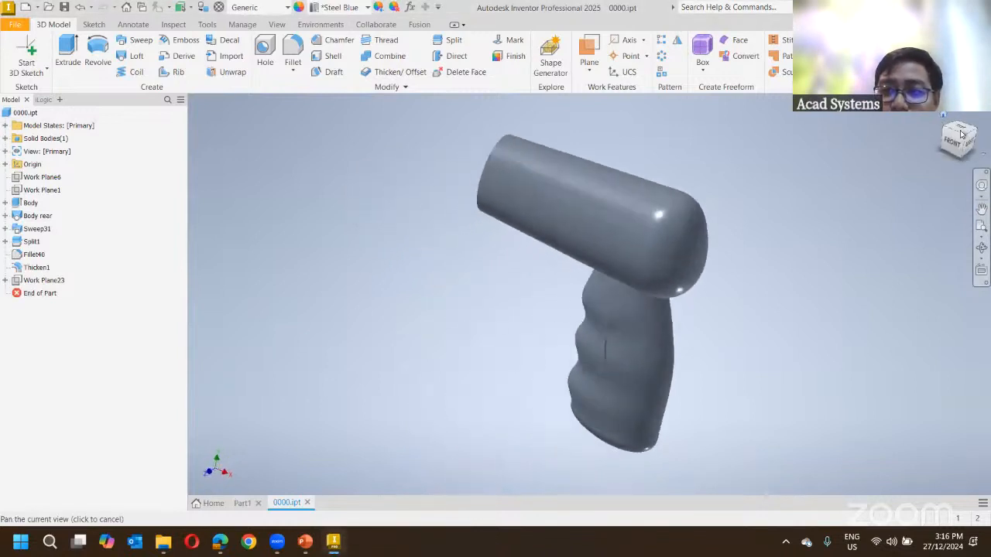
left_click(46, 70)
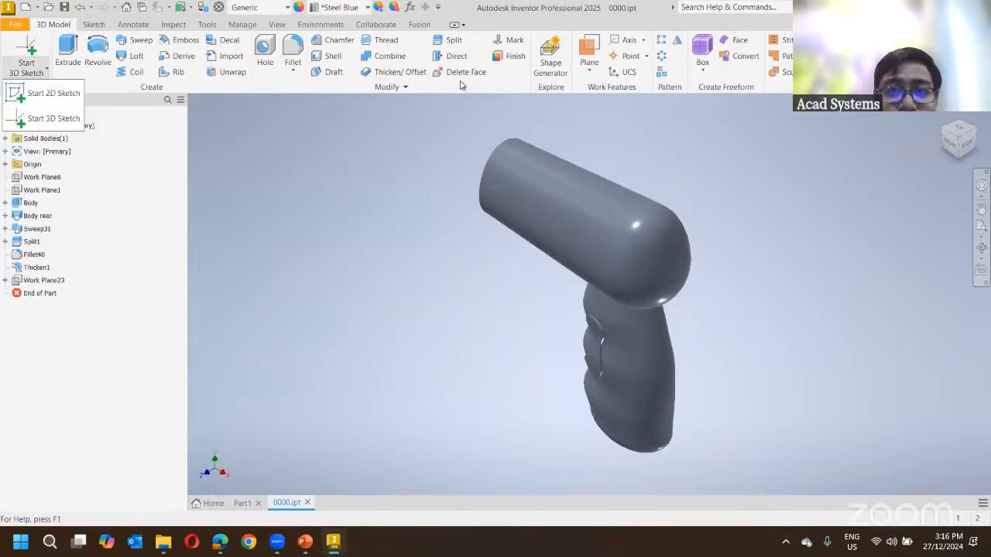
left_click(588, 56)
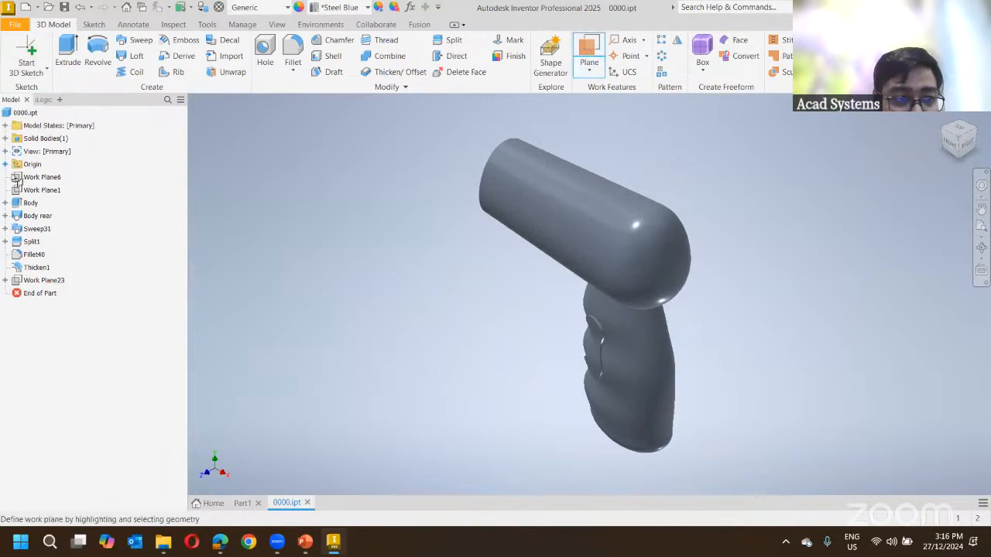
key("Escape")
Make Work Plane23 visible and start a 2D sketch on it.
right_click(42, 281)
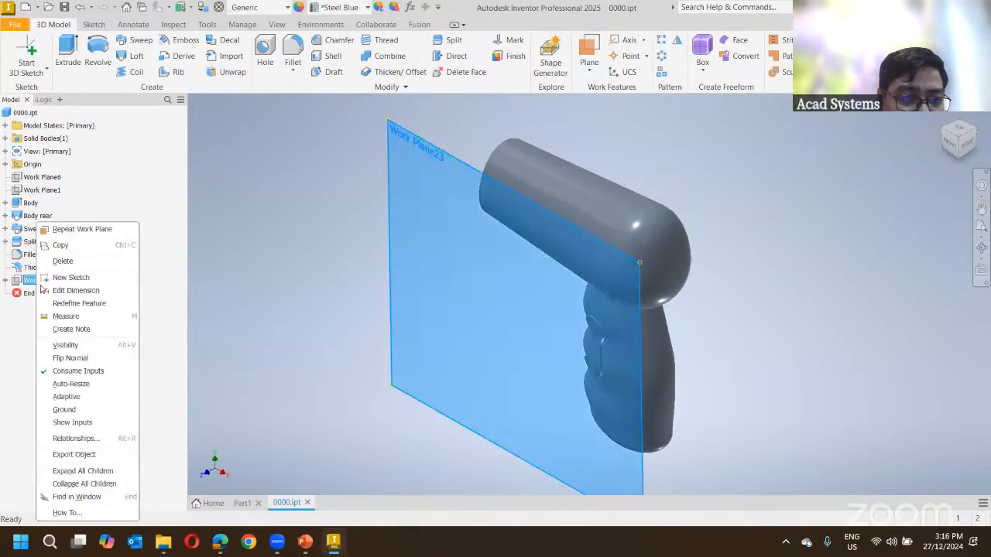
left_click(70, 357)
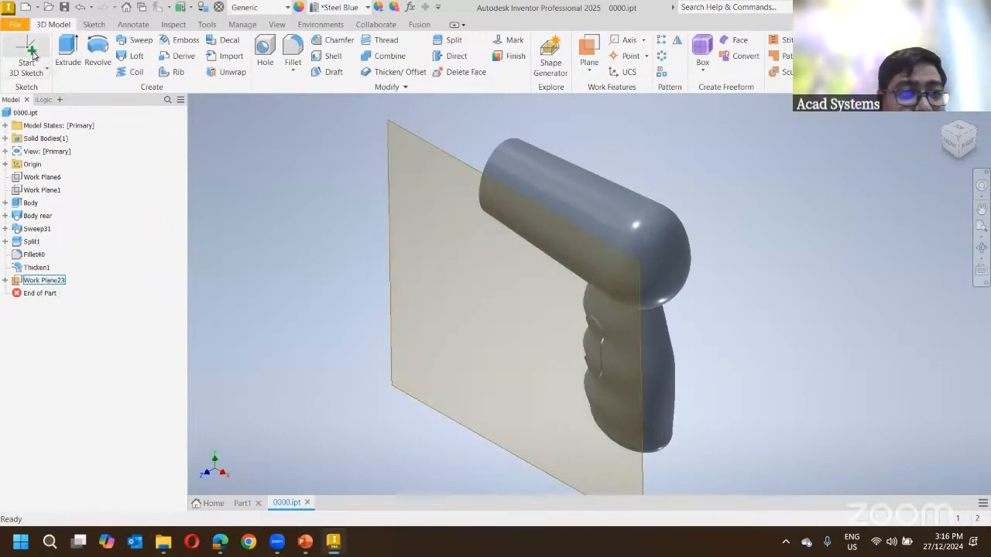
left_click(37, 72)
left_click(45, 93)
left_click(391, 208)
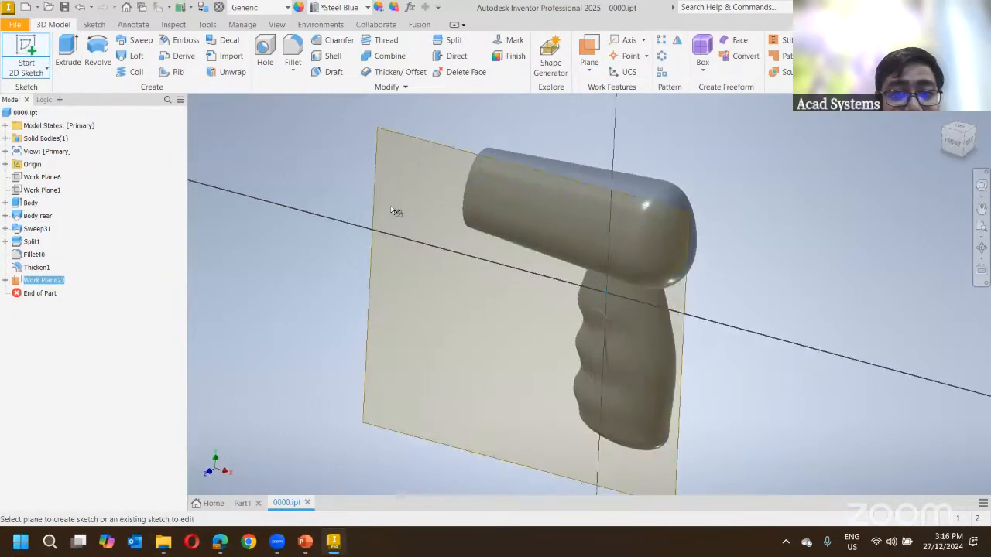
Sketch a circle over the barrel near its open end, spanning most of the barrel's height.
key("c")
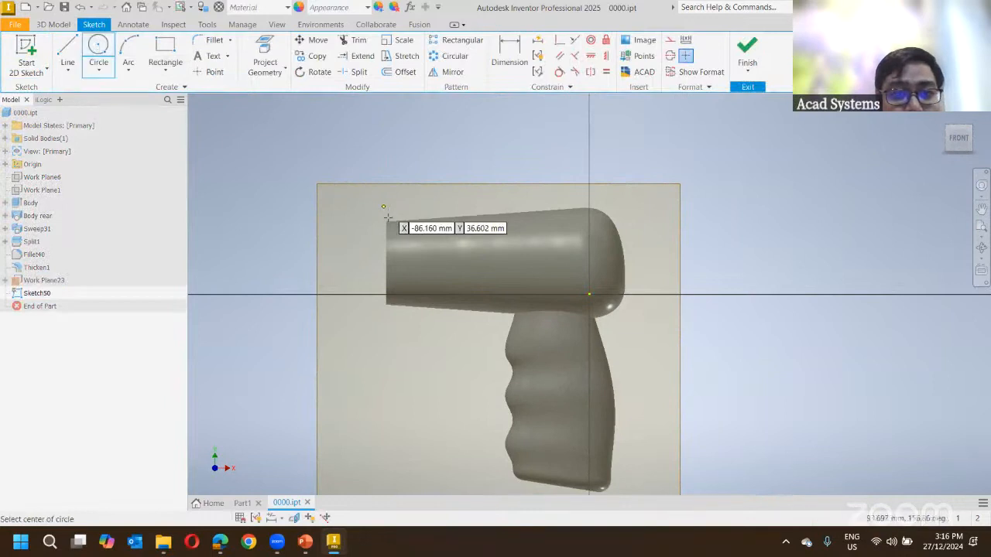
left_click(447, 259)
left_click(441, 228)
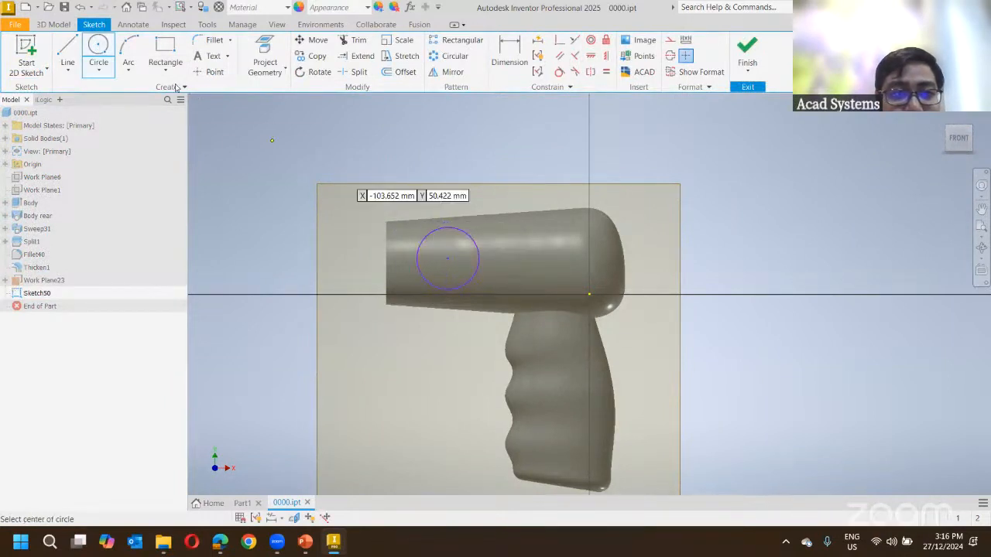
Start an interpolation spline just above the barrel, between the circle and the rounded rear end, curving down onto the barrel.
left_click(67, 69)
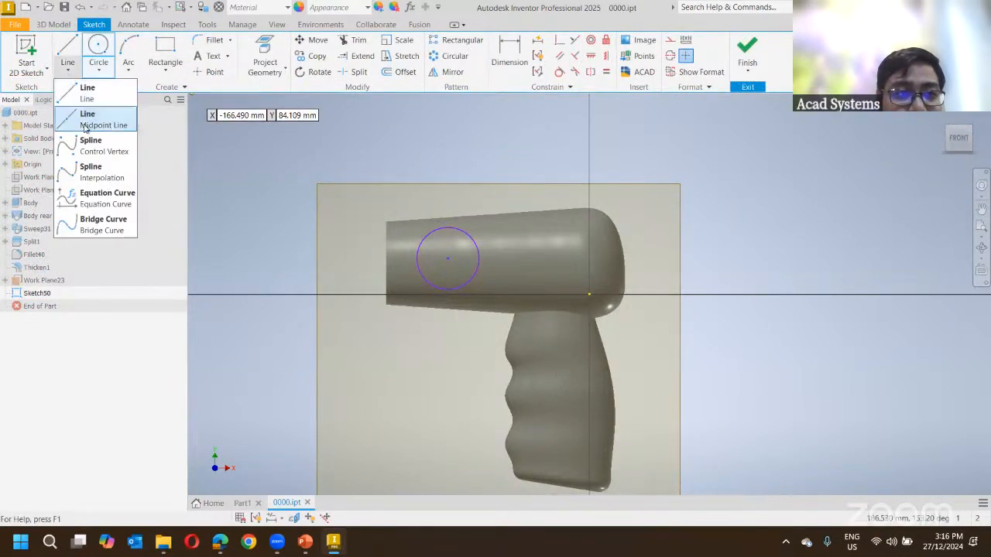
left_click(106, 171)
left_click(507, 199)
left_click(492, 226)
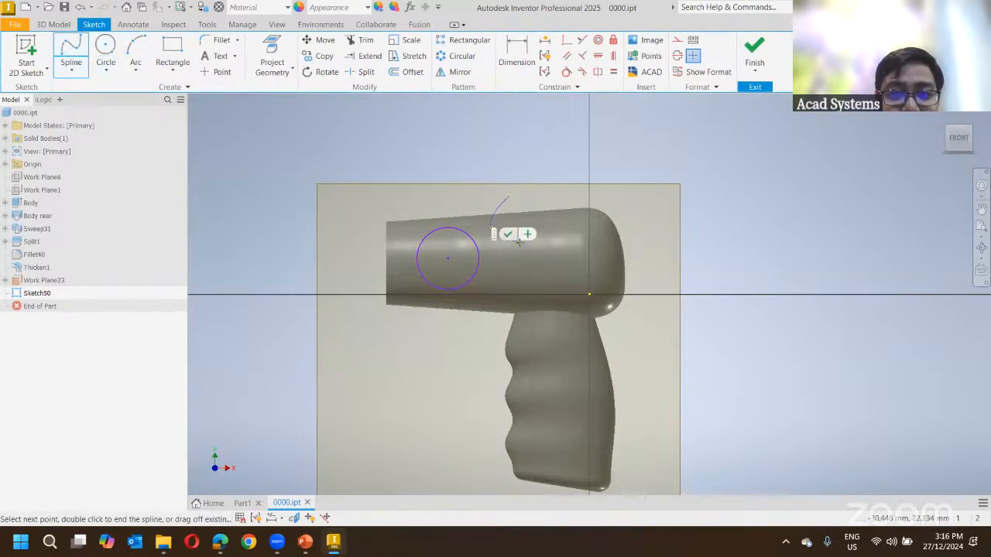
Complete the S-shaped spline across the dryer barrel, steepen its lower tangent handle, and shift the circle upward before finishing the sketch.
left_click(537, 253)
left_click(509, 336)
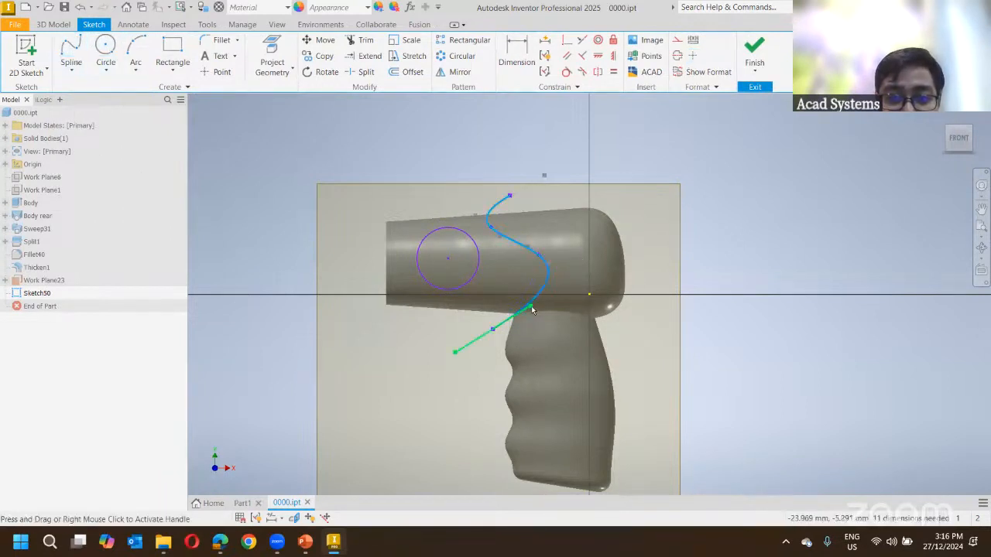
left_click_drag(492, 329, 463, 357)
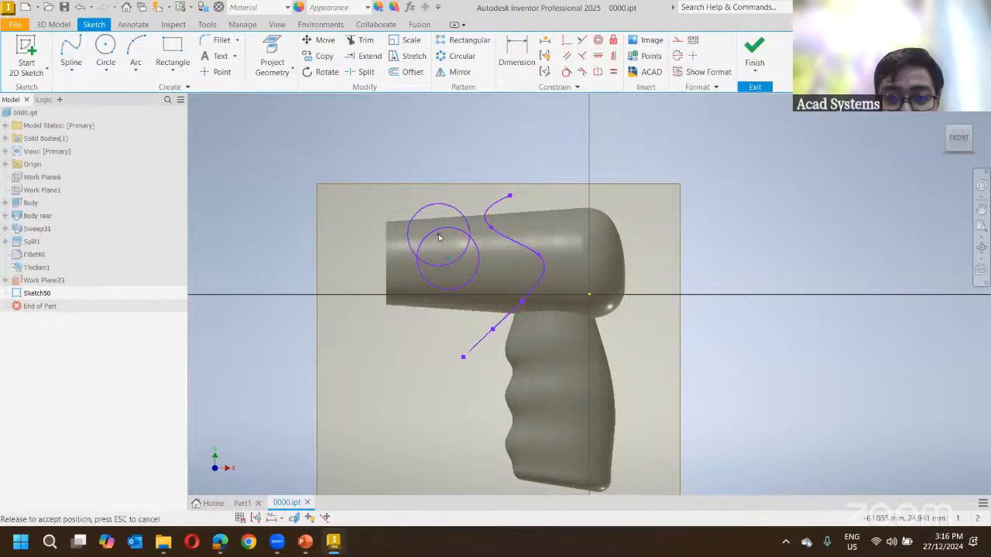
left_click(746, 48)
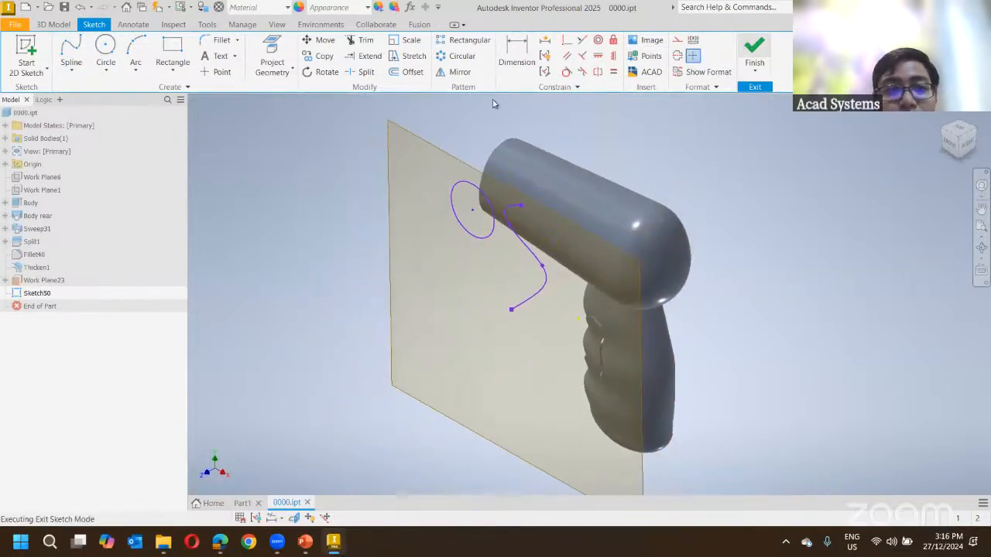
Reopen Sketch50 for editing and hide Work Plane23.
left_click(38, 294)
double_click(38, 293)
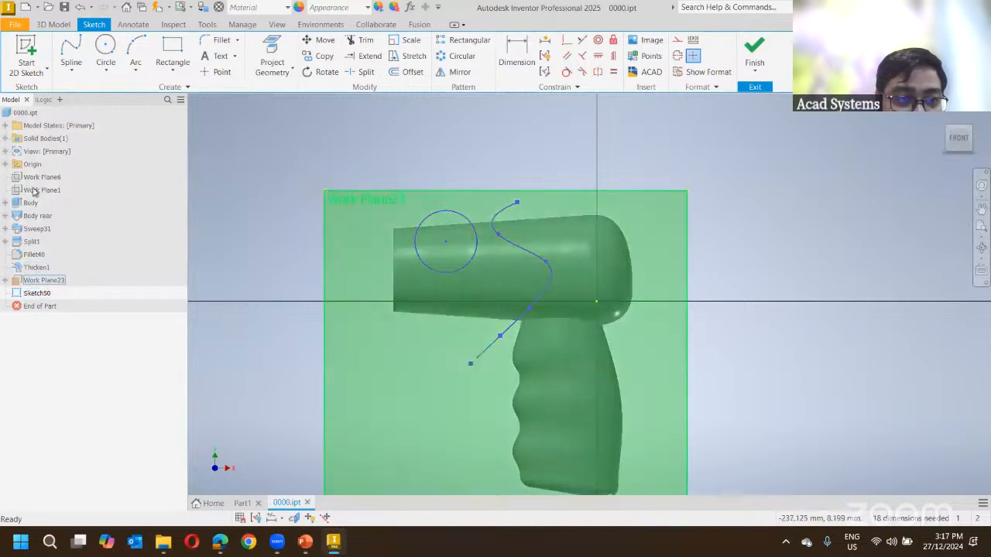
right_click(27, 283)
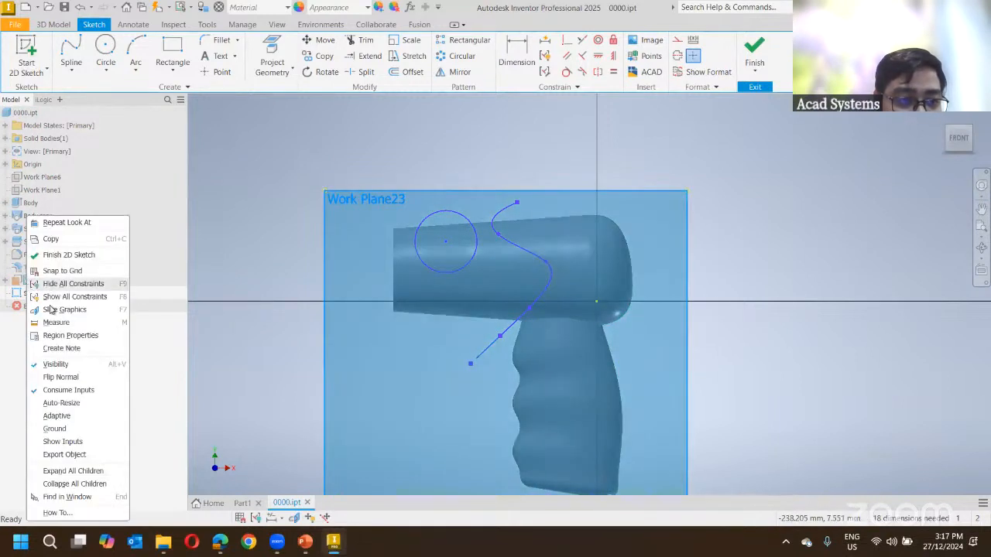
left_click(87, 366)
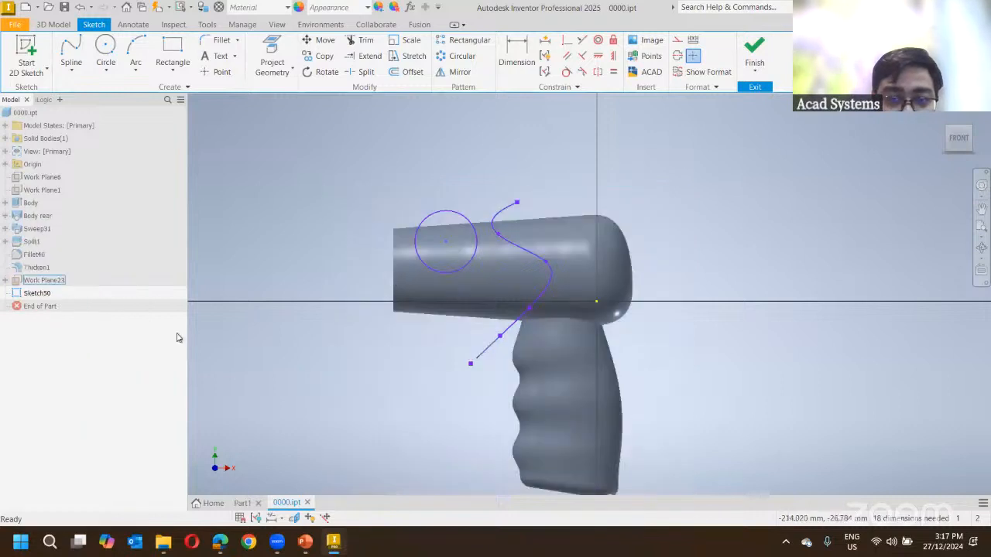
Try projecting the sketched circle and spline onto the barrel's outer face using Project to 3D Sketch.
left_click(274, 73)
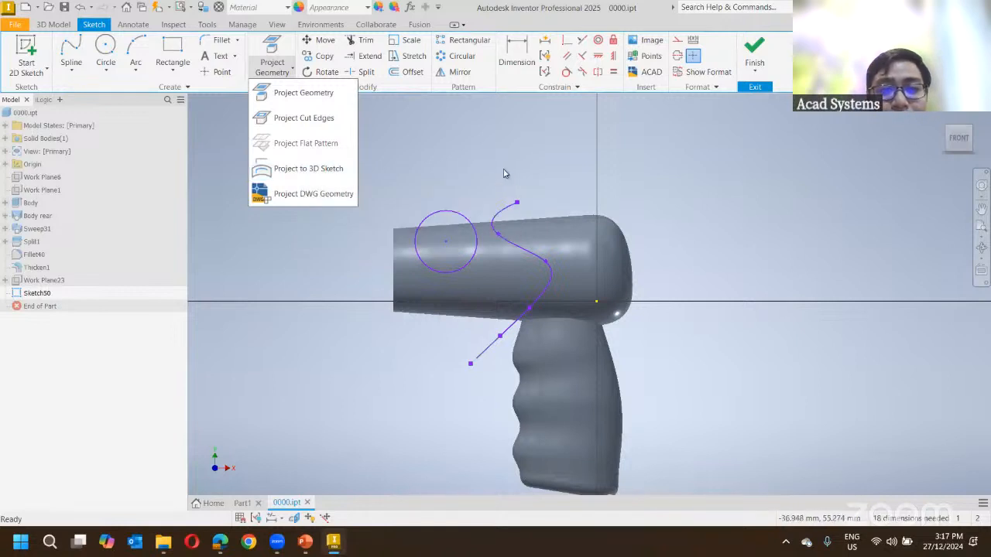
left_click(490, 188)
mouse_move(532, 172)
middle_mouse_down("shift")
mouse_move(507, 183)
mouse_move(433, 185)
mouse_move(446, 237)
middle_mouse_up("shift")
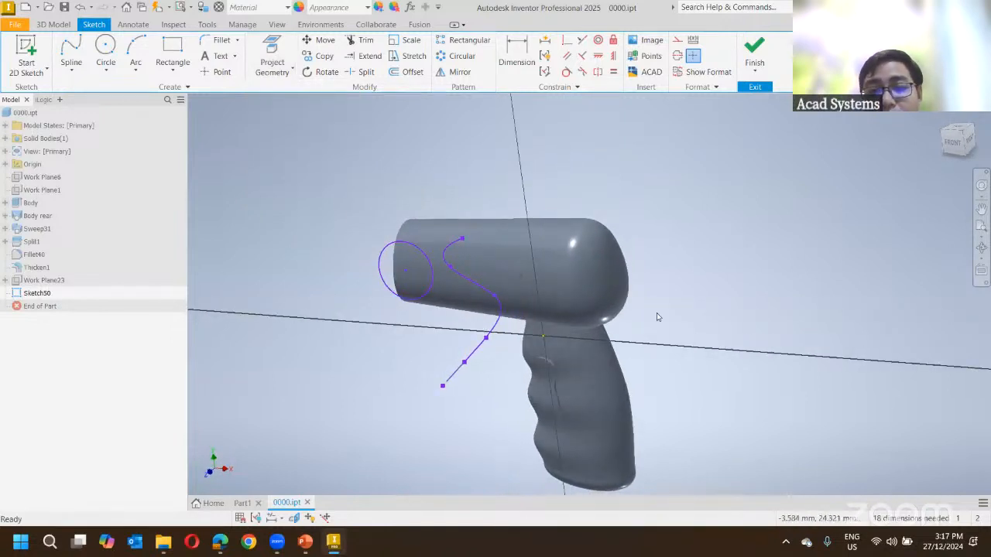
left_click(280, 72)
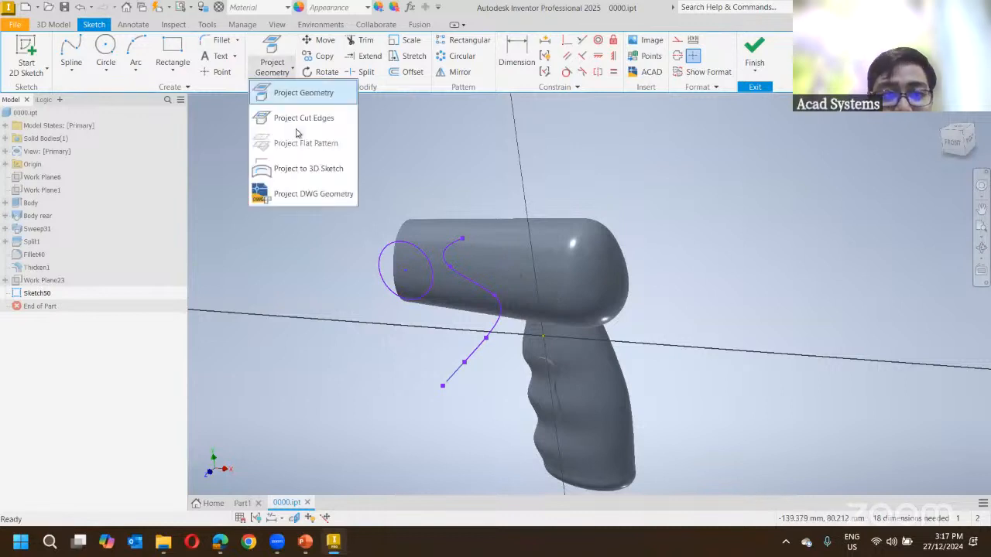
left_click(306, 178)
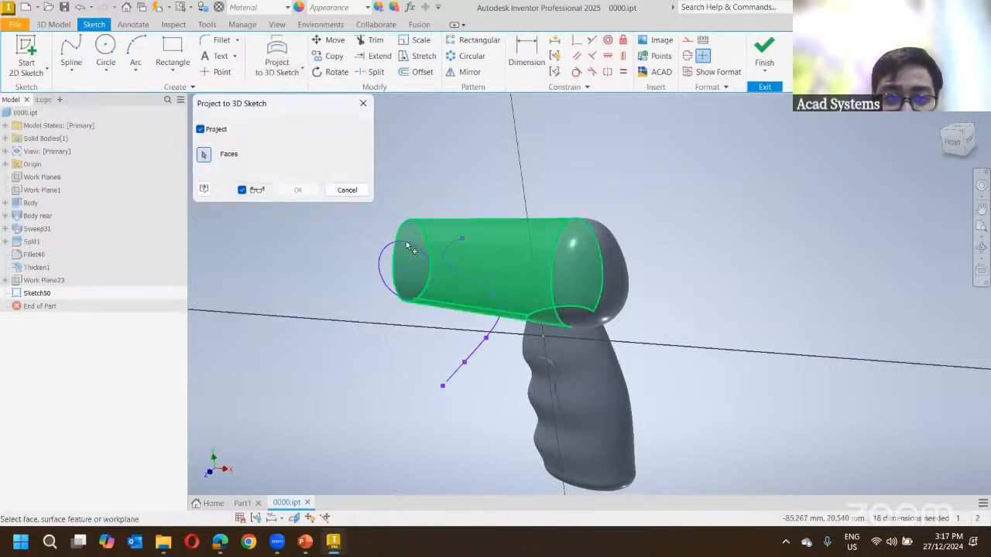
left_click(462, 230)
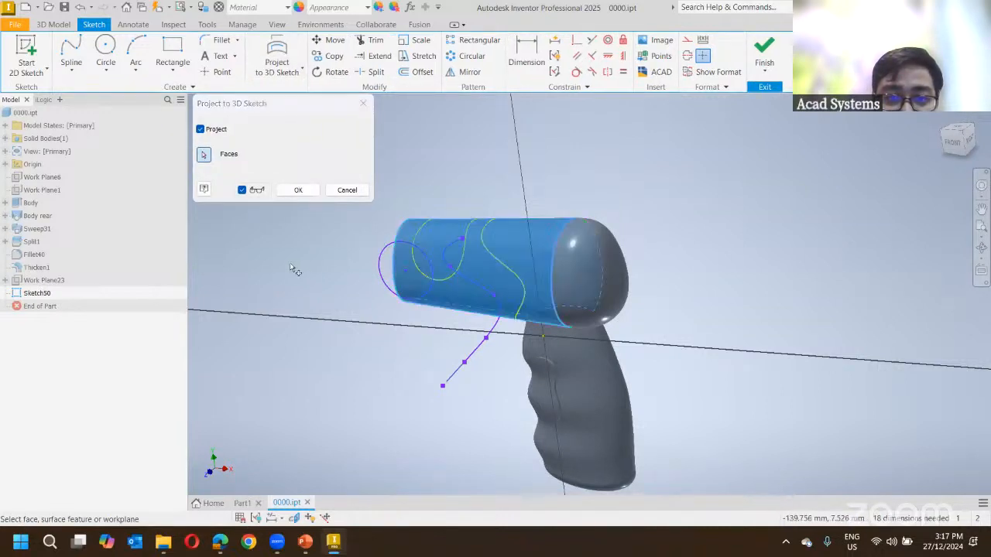
left_click(298, 189)
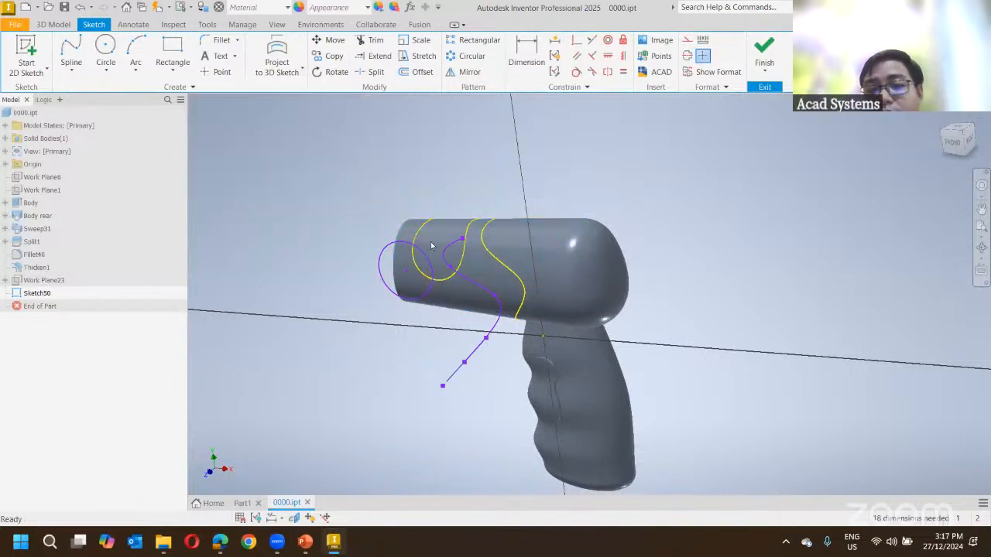
middle_click_drag(353, 335, 373, 333)
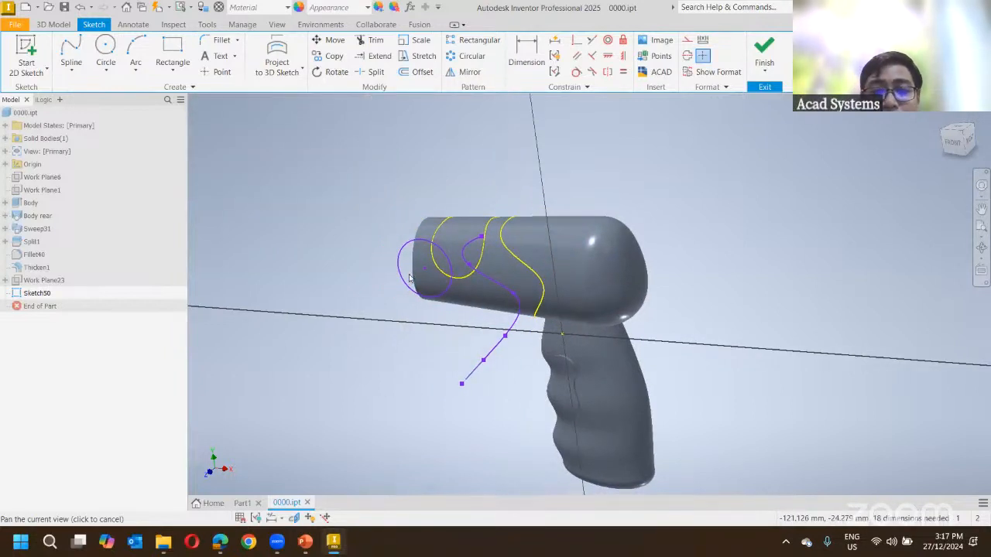
left_click(37, 298)
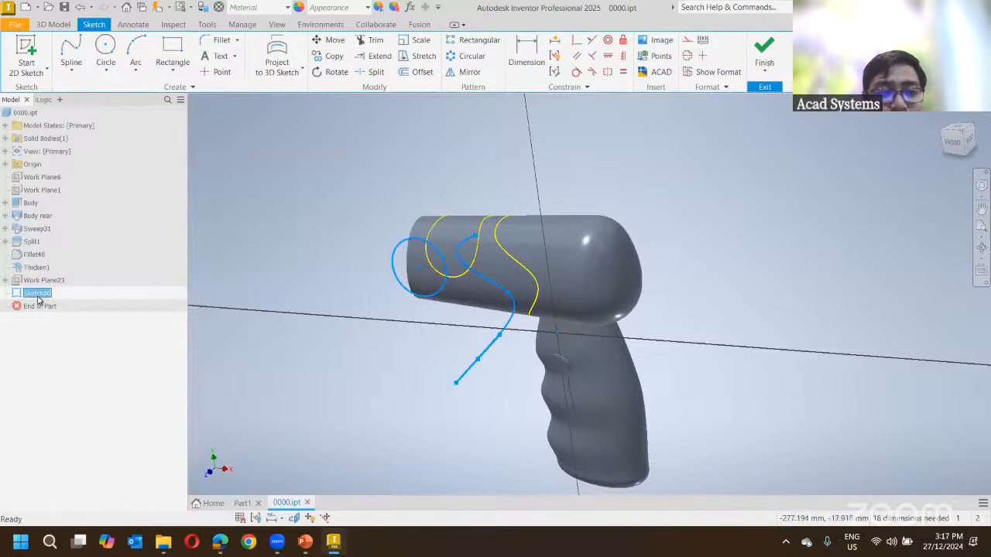
left_click(331, 212)
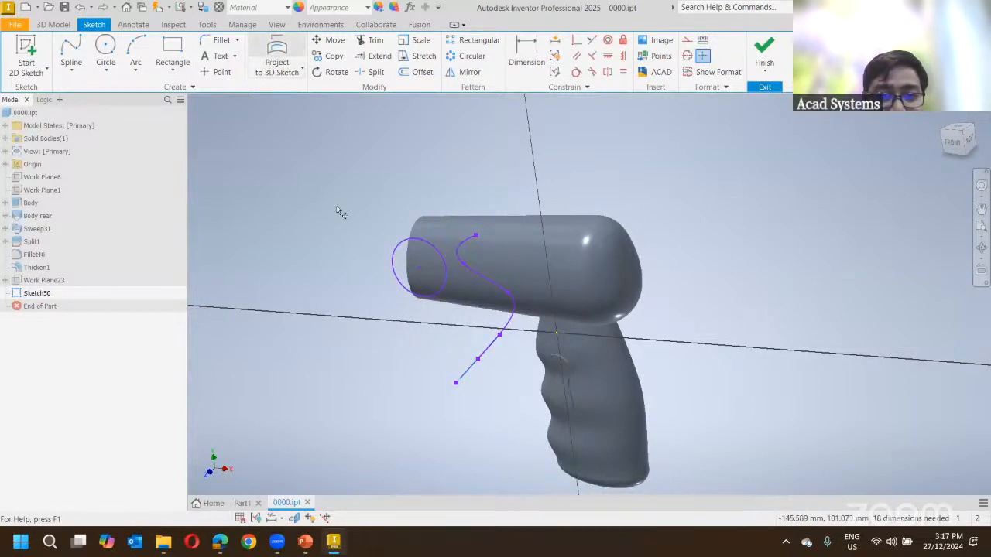
left_click(514, 250)
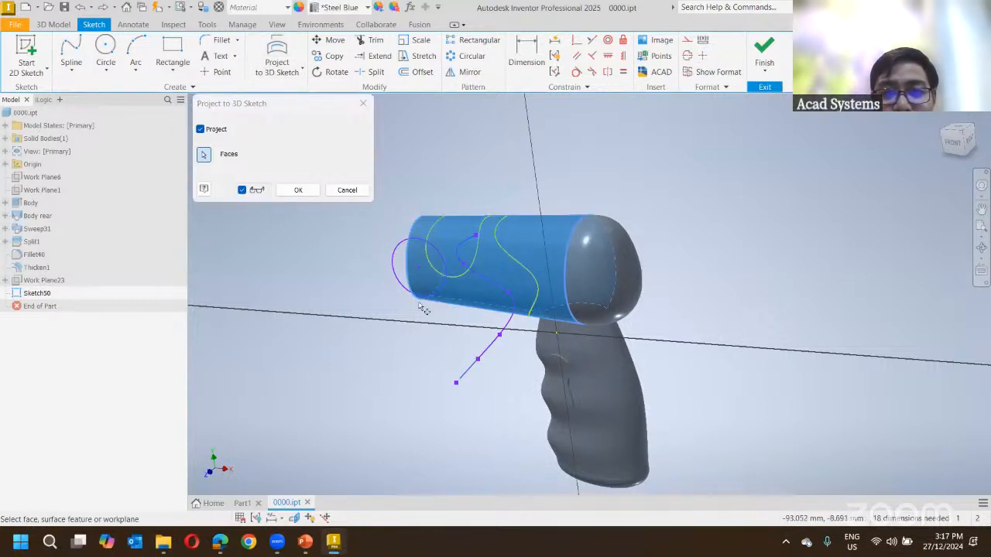
left_click(356, 196)
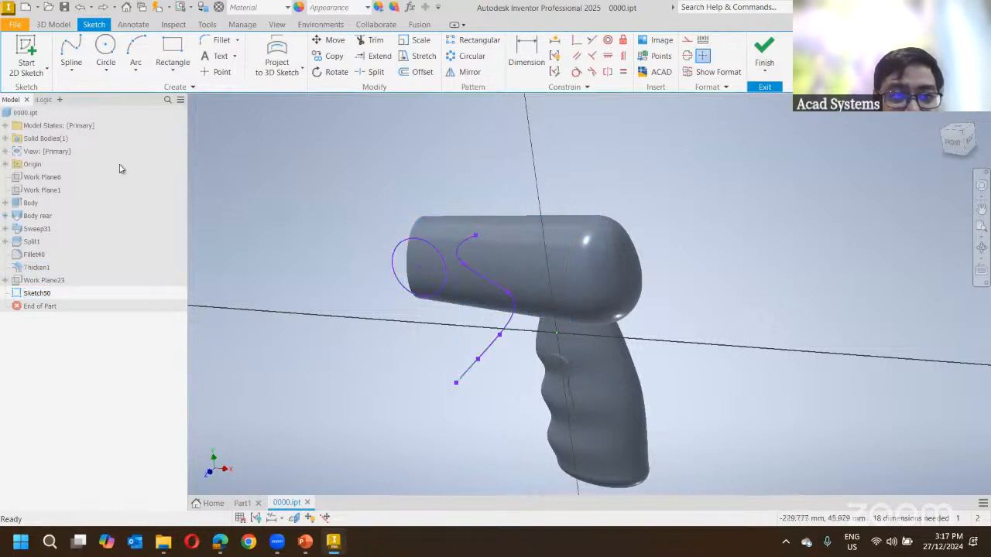
Finish the 2D sketch and start a new 3D sketch.
left_click(762, 51)
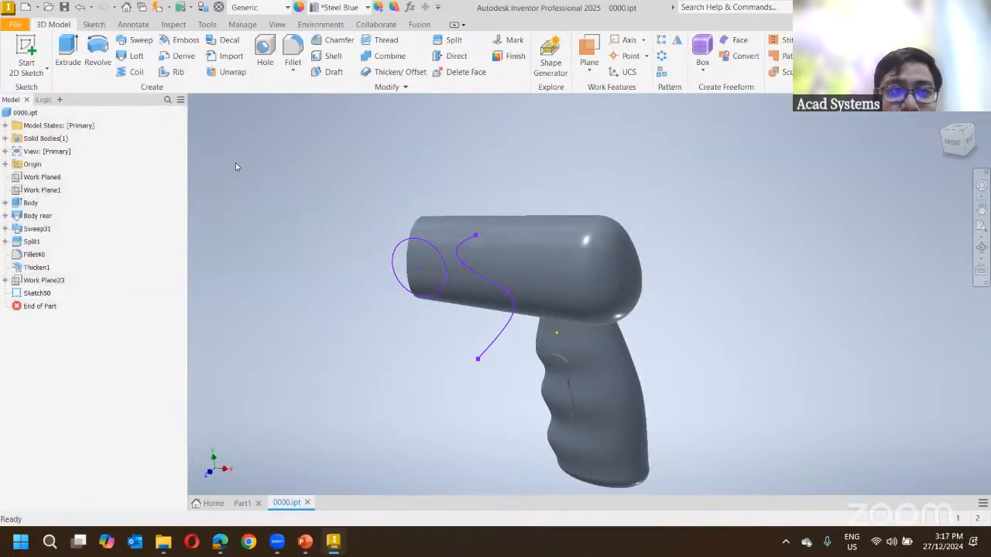
left_click(37, 72)
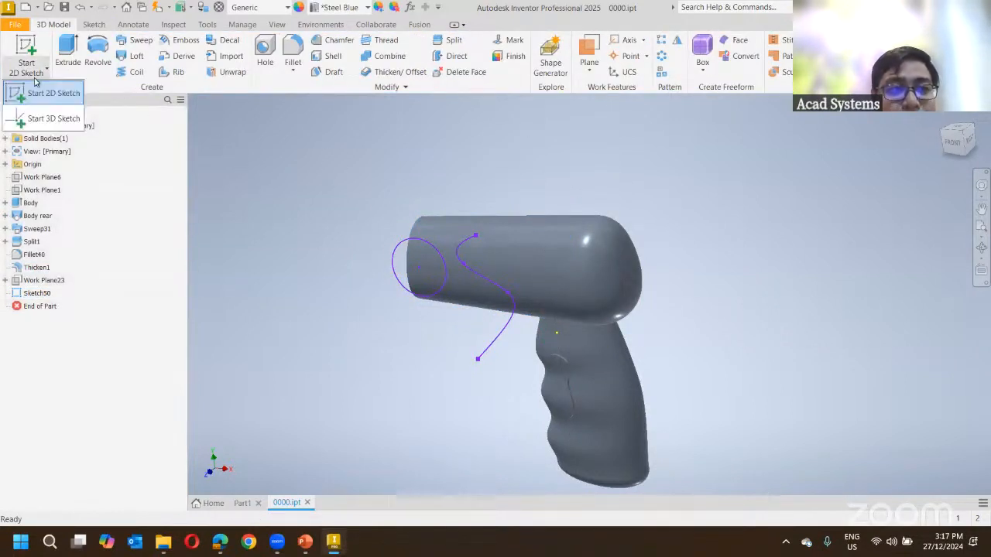
left_click(58, 127)
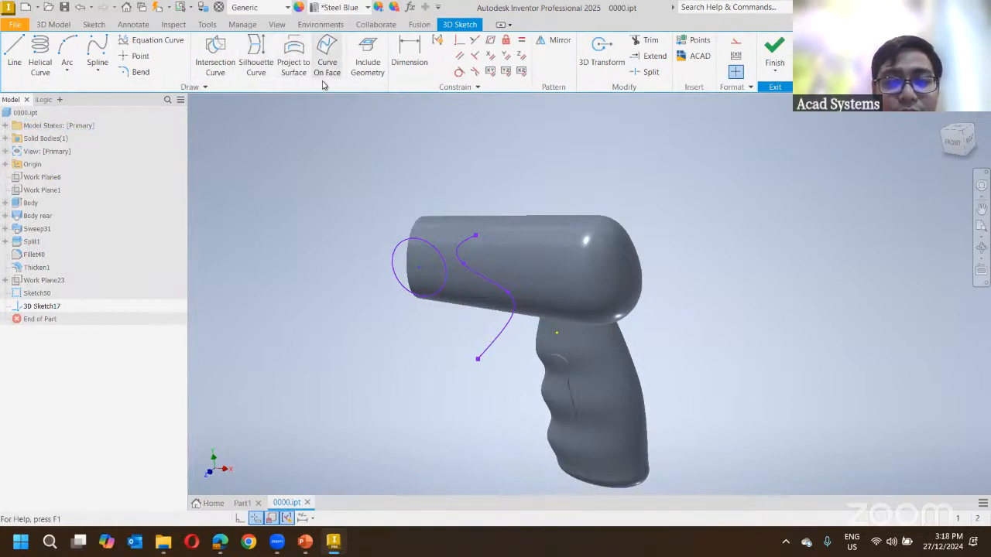
Project the sketched circle onto the barrel's outer face with Project to Surface, using the along-vector output.
left_click(369, 59)
mouse_move(331, 181)
middle_mouse_down()
mouse_move(405, 184)
mouse_move(409, 206)
mouse_move(520, 249)
middle_mouse_up()
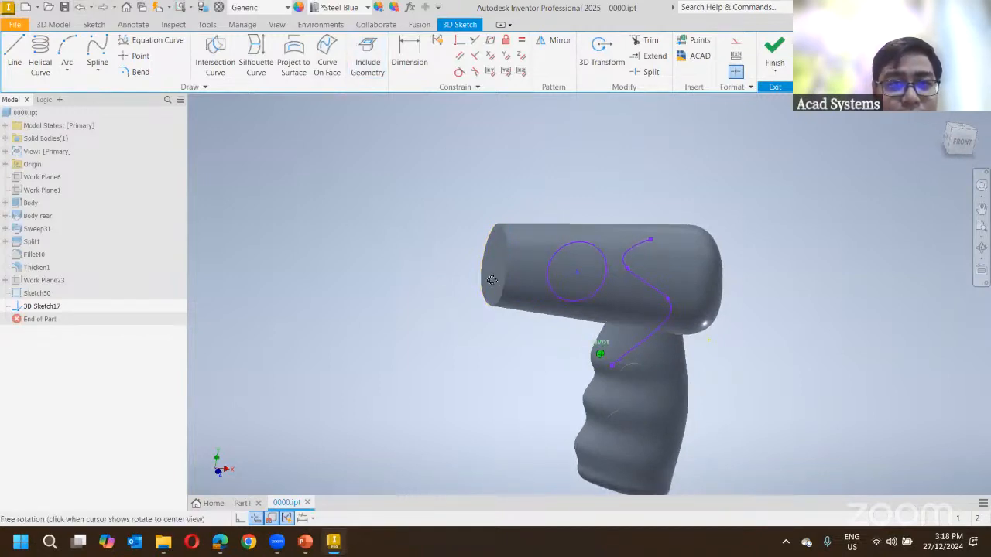
mouse_move(596, 349)
middle_mouse_down("shift")
mouse_move(460, 322)
mouse_move(410, 298)
middle_mouse_up("shift")
middle_click_drag(382, 142, 367, 132, "shift")
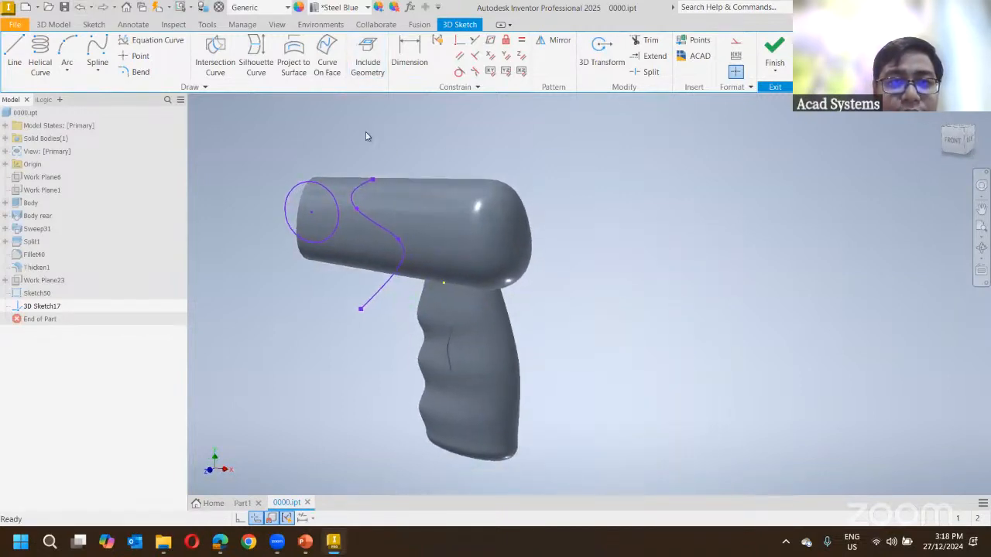
middle_click_drag(439, 141, 554, 180)
left_click(285, 49)
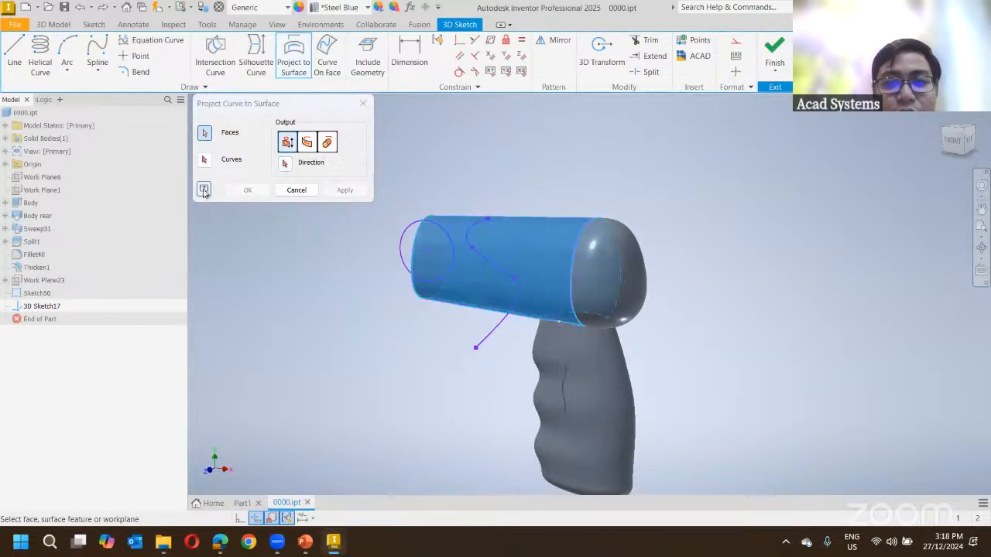
left_click(204, 161)
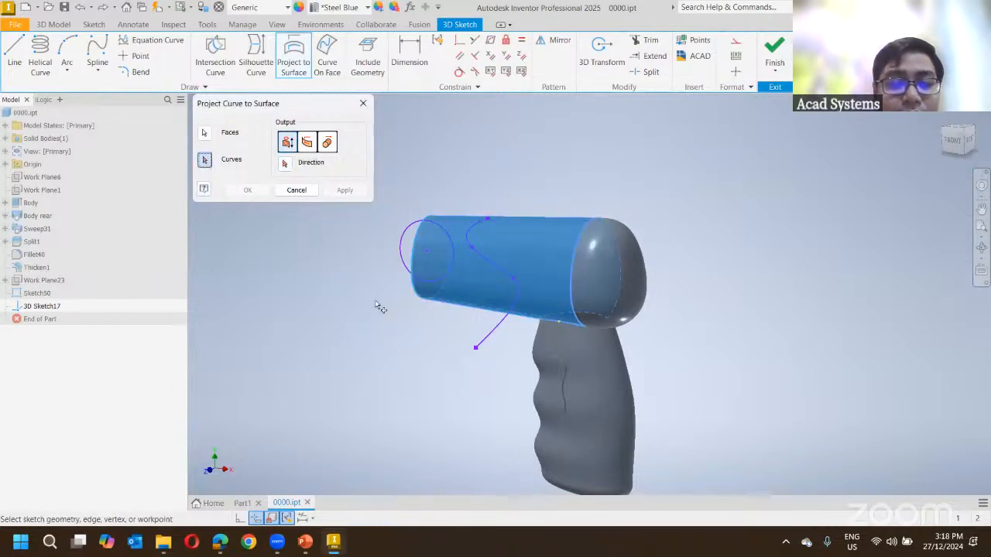
left_click(408, 234)
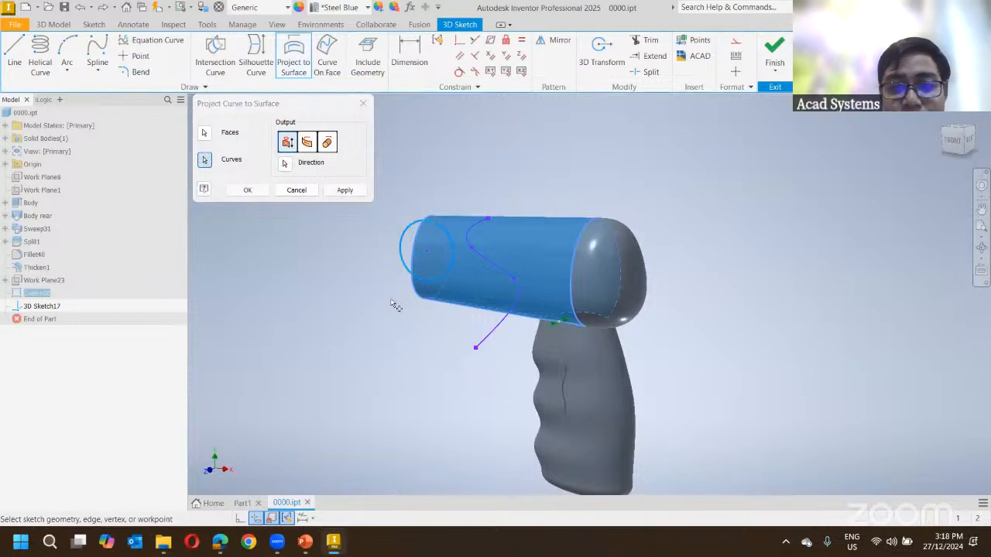
middle_click_drag(379, 285, 354, 306, "shift")
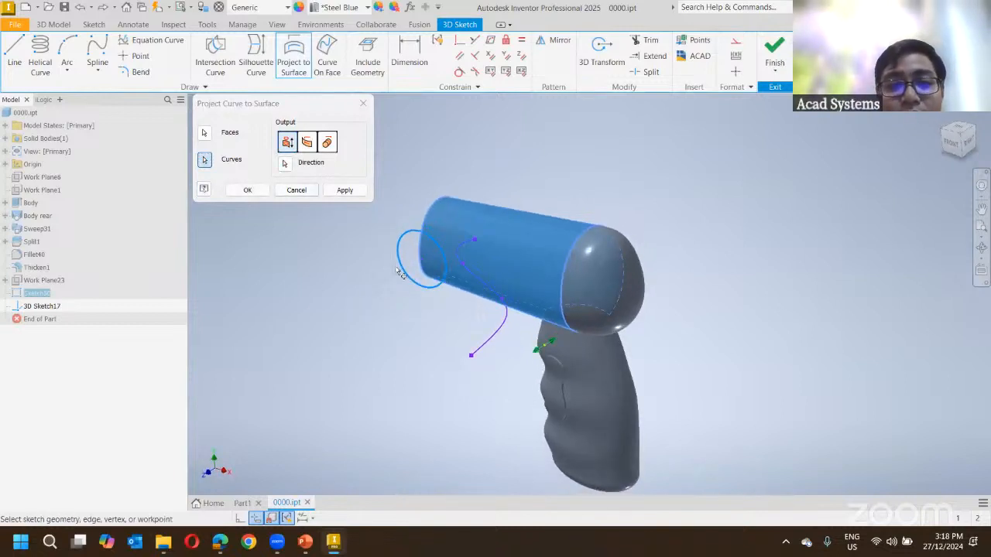
left_click(248, 189)
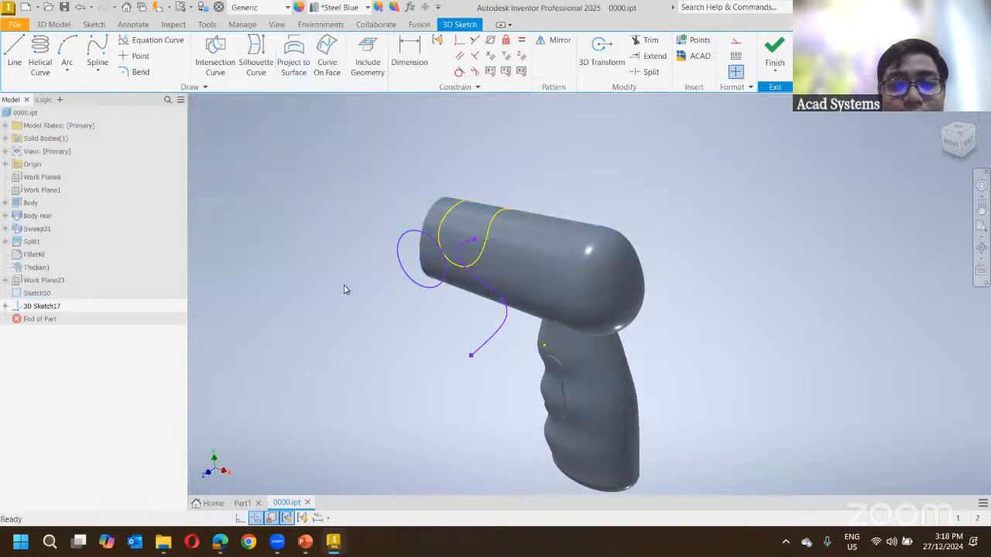
Edit Sketch50 to make the circle slightly smaller and higher on the barrel, and finish the sketch.
middle_click_drag(361, 317, 468, 217, "shift")
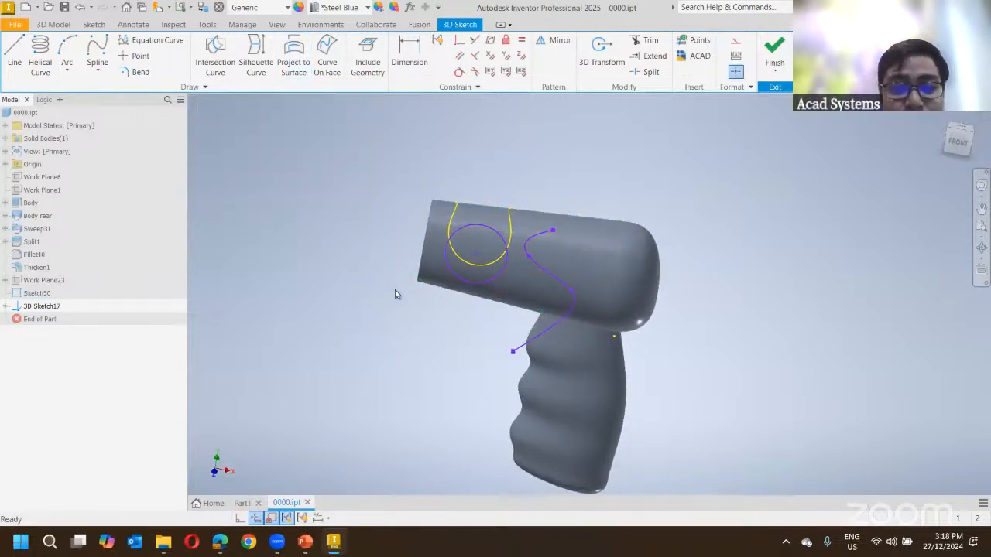
double_click(33, 292)
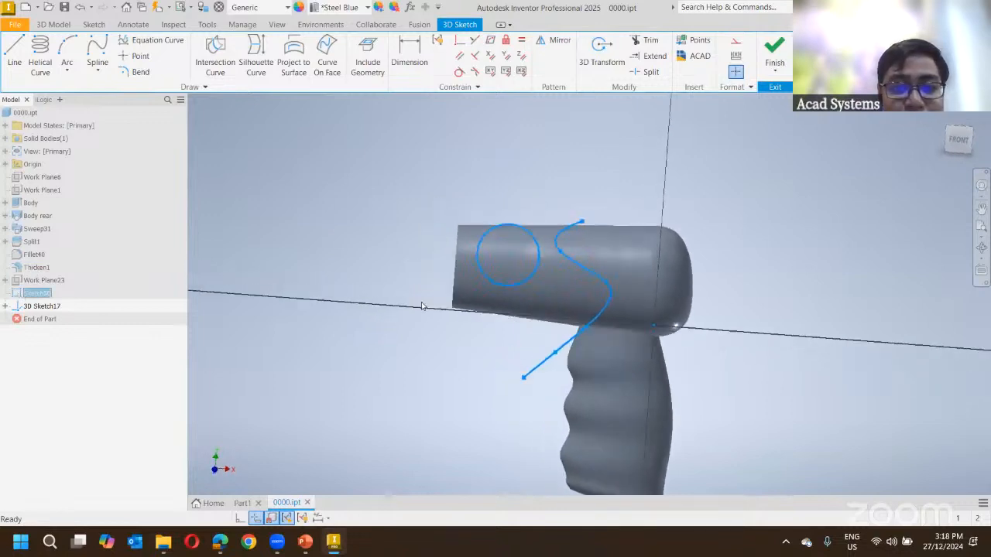
left_click_drag(529, 256, 553, 239)
left_click(764, 54)
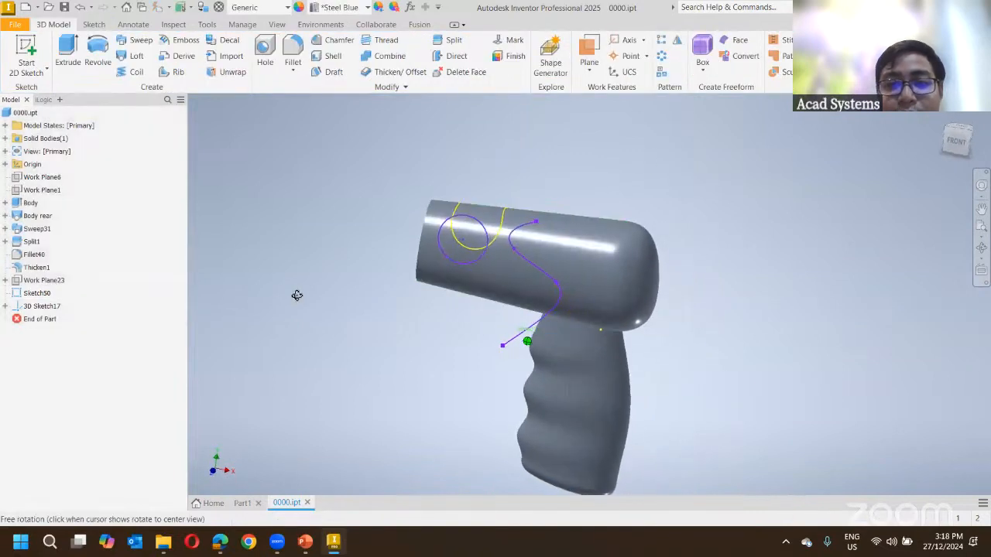
Reopen 3D Sketch17 of the hair dryer for editing.
double_click(29, 303)
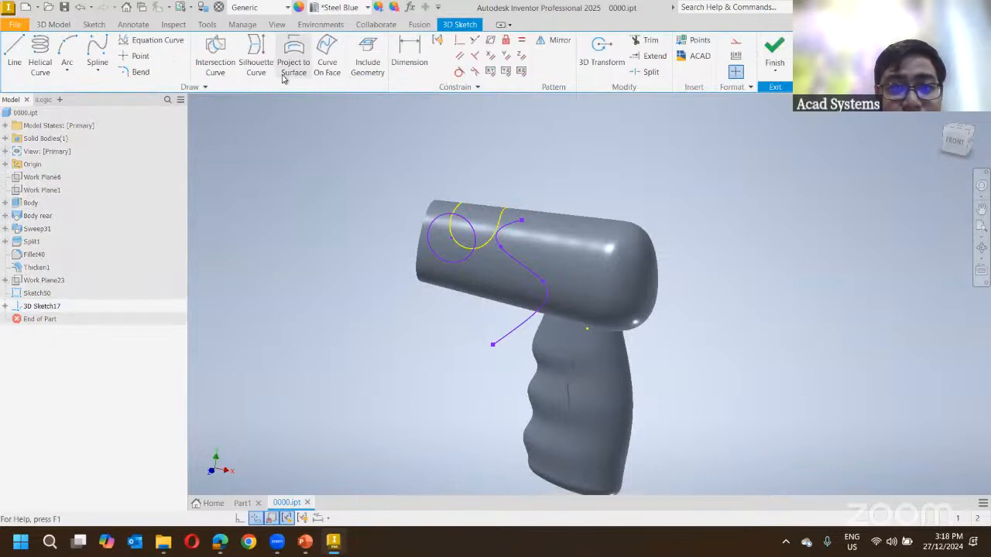
left_click(256, 58)
left_click(380, 102)
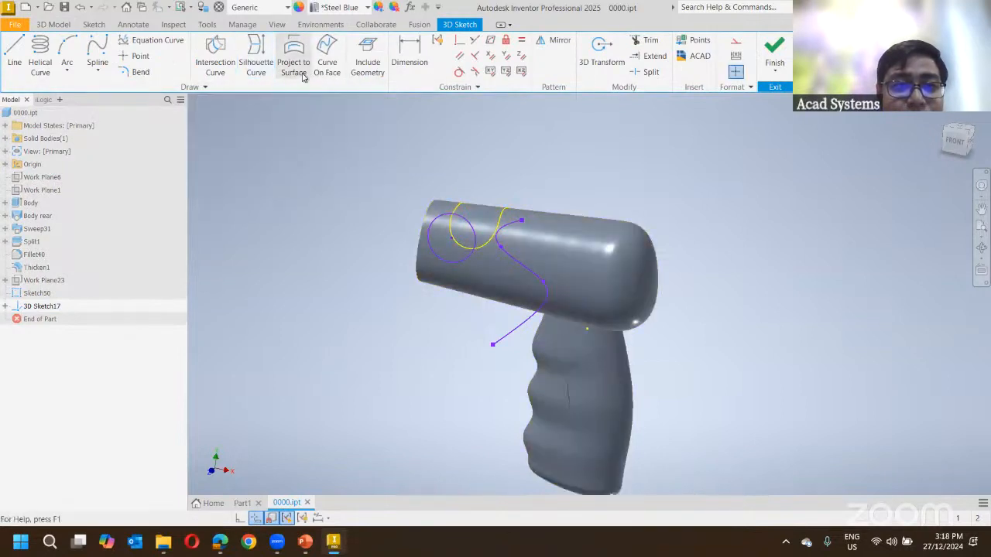
Try projecting the sketched spline onto the barrel's outer face with Project to Surface, using the along-vector output.
left_click(293, 58)
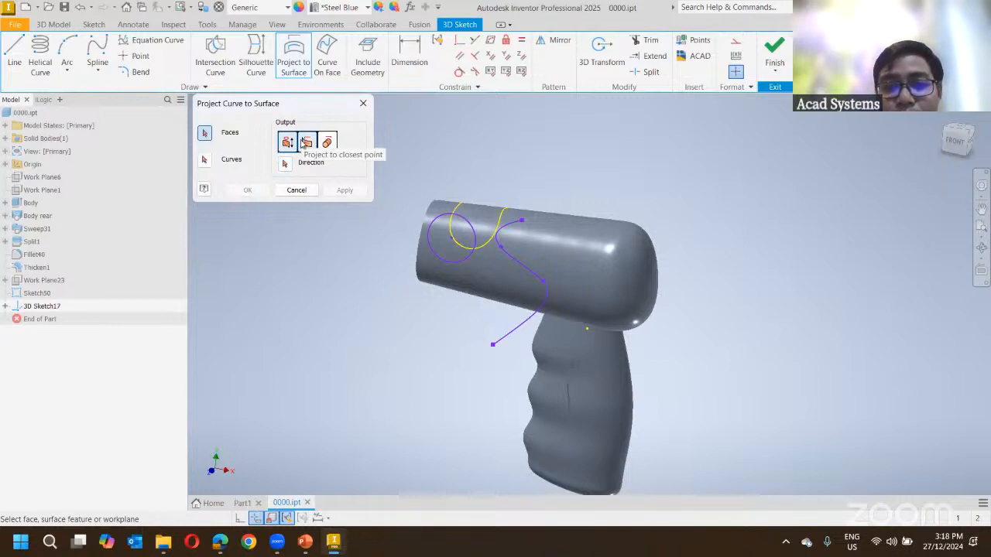
left_click(561, 261)
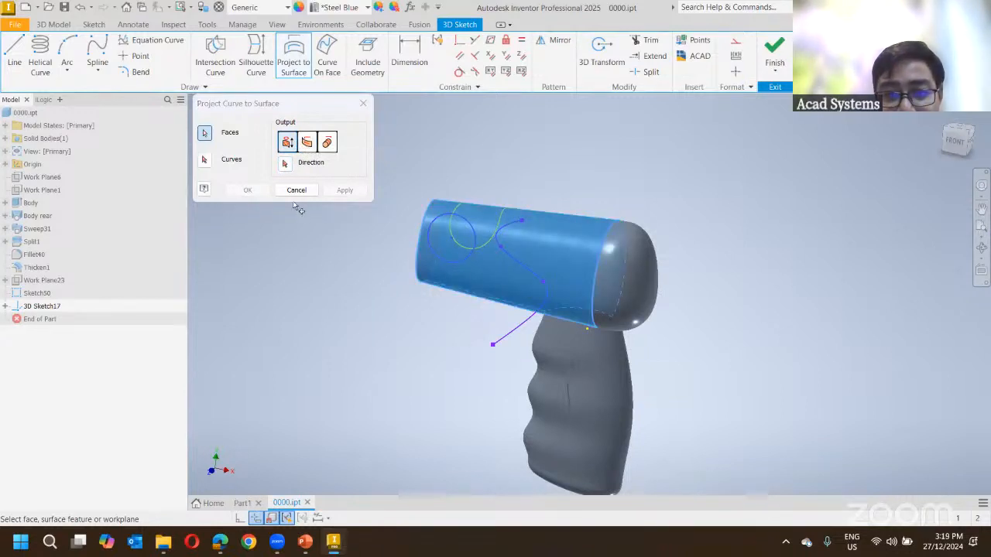
left_click(205, 158)
left_click(497, 263)
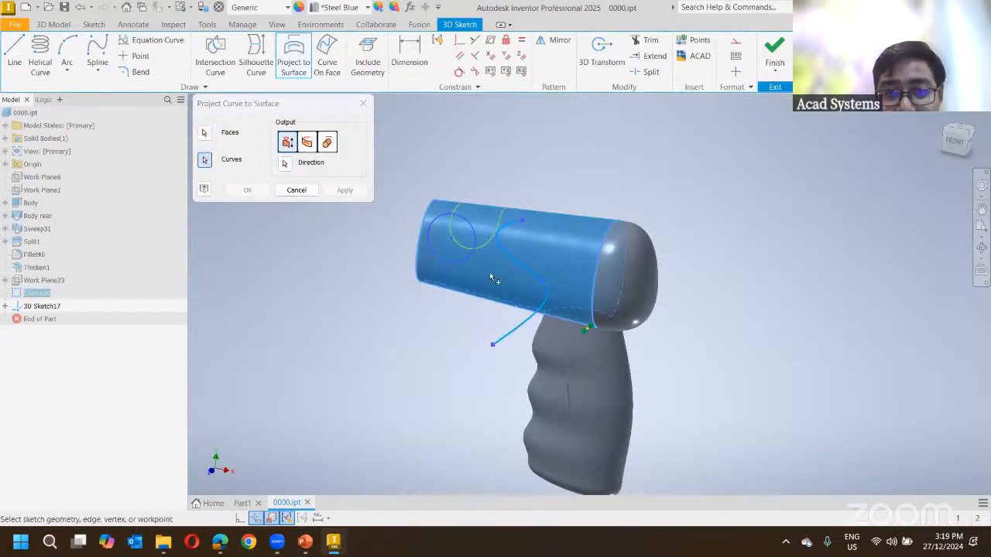
left_click(261, 192)
middle_click_drag(474, 298, 465, 274, "shift")
left_click(952, 143)
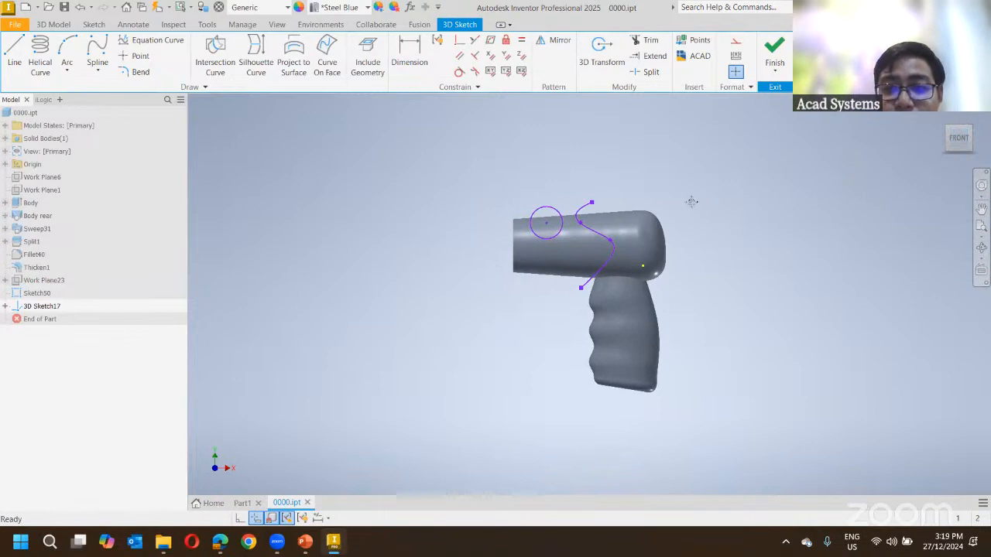
mouse_move(692, 201)
middle_mouse_down("shift")
mouse_move(607, 222)
mouse_move(652, 214)
middle_mouse_up("shift")
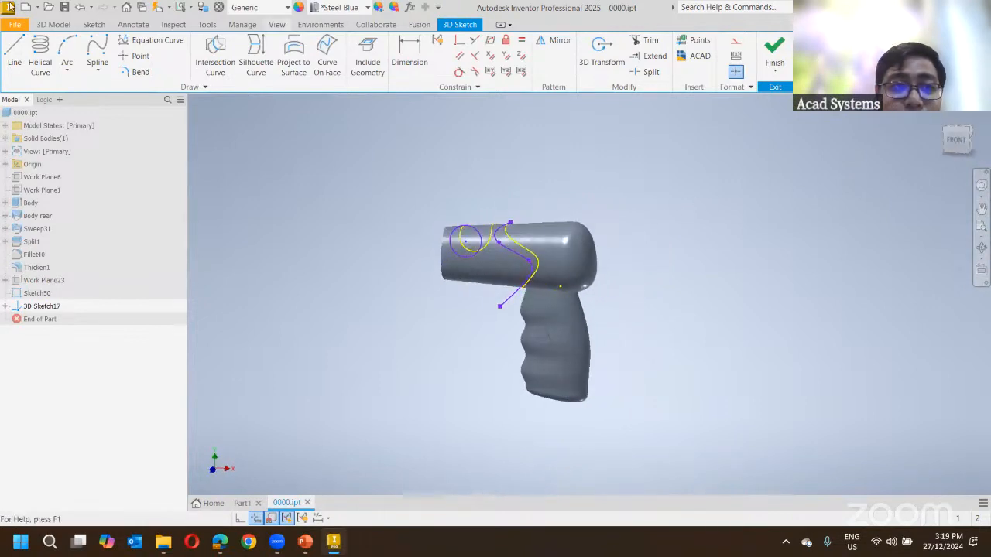
left_click(82, 9)
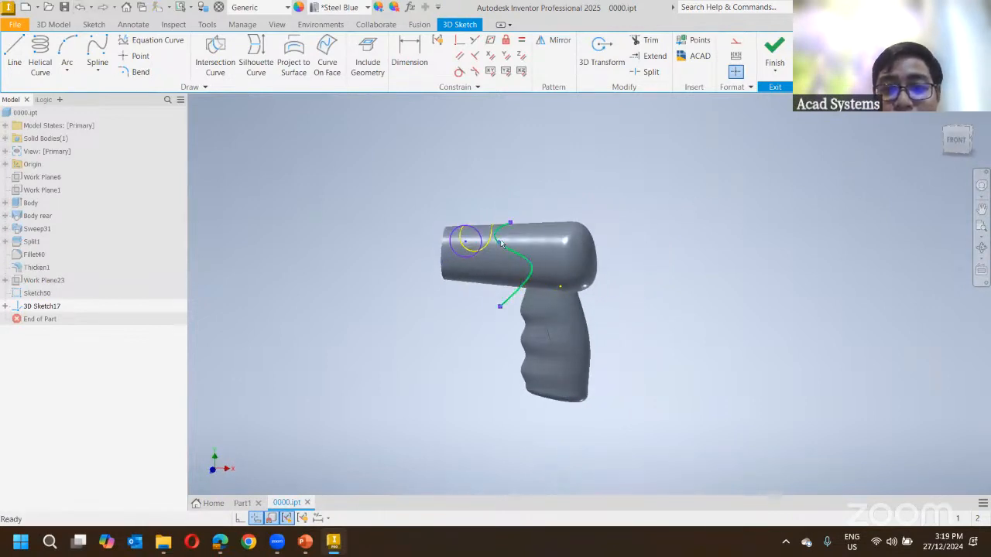
Project the sketched spline onto the barrel's outer face with Project to Surface, using the closest-point output.
scroll(486, 236, "up", 5)
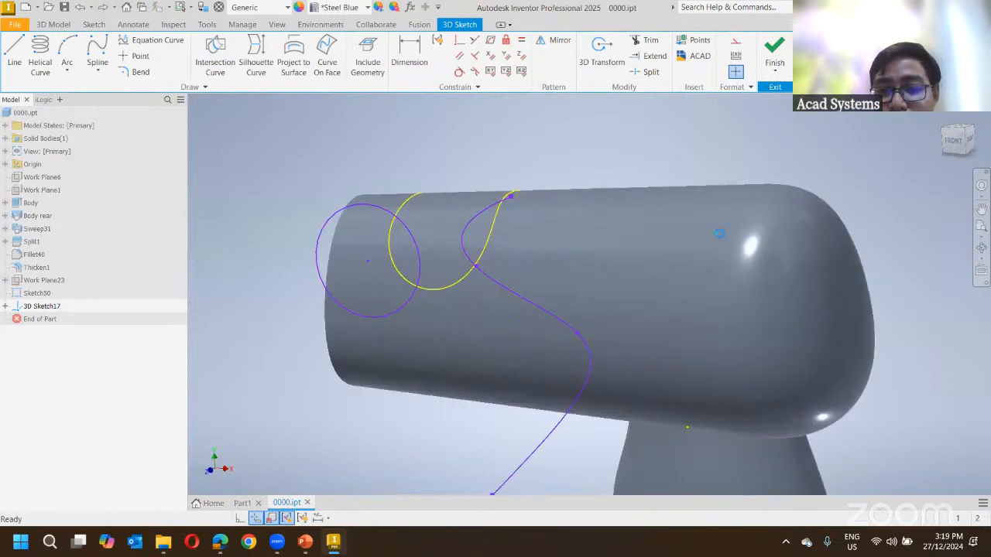
scroll(718, 259, "down", 5)
middle_click_drag(702, 259, 560, 285)
scroll(560, 284, "up", 3)
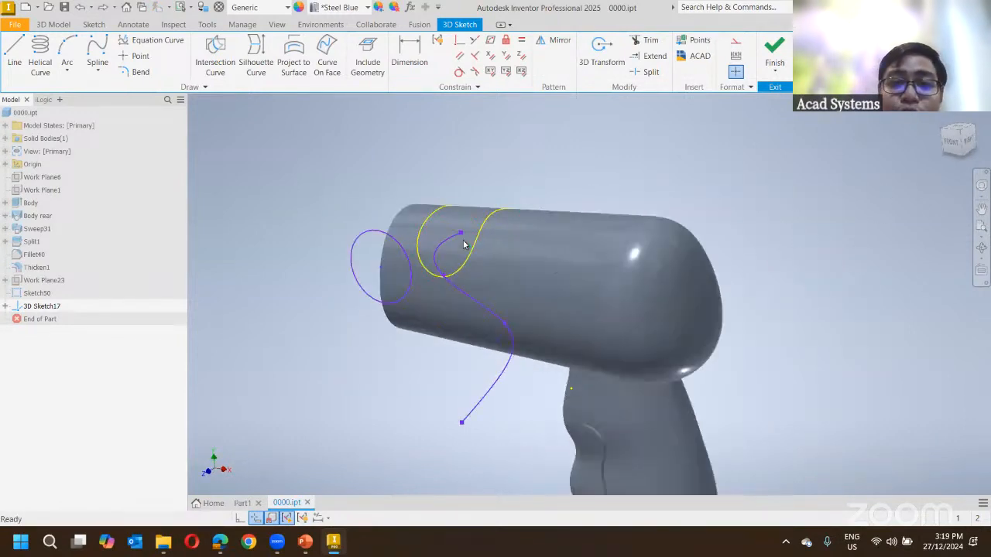
mouse_move(580, 273)
middle_mouse_down("shift")
mouse_move(396, 245)
mouse_move(413, 218)
middle_mouse_up("shift")
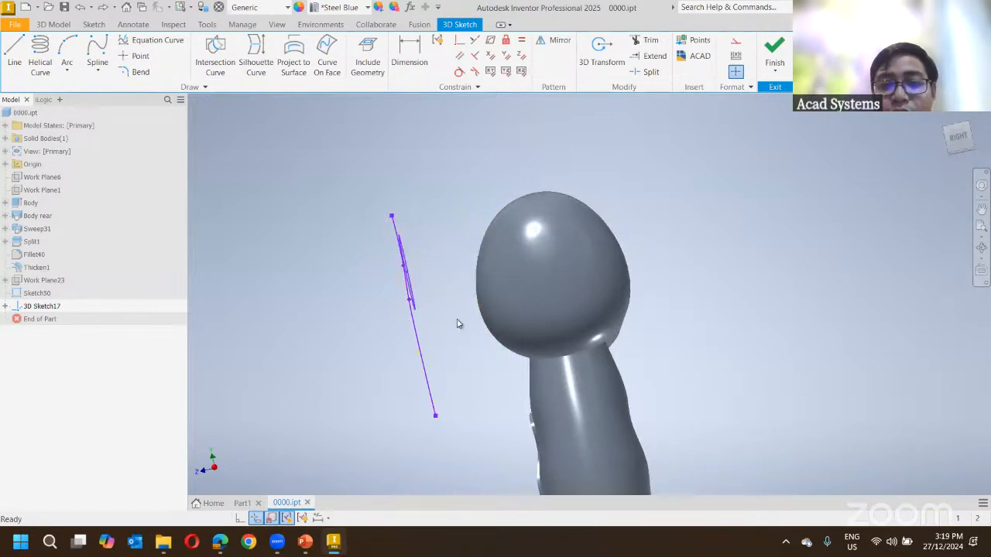
middle_click_drag(295, 319, 421, 306, "shift")
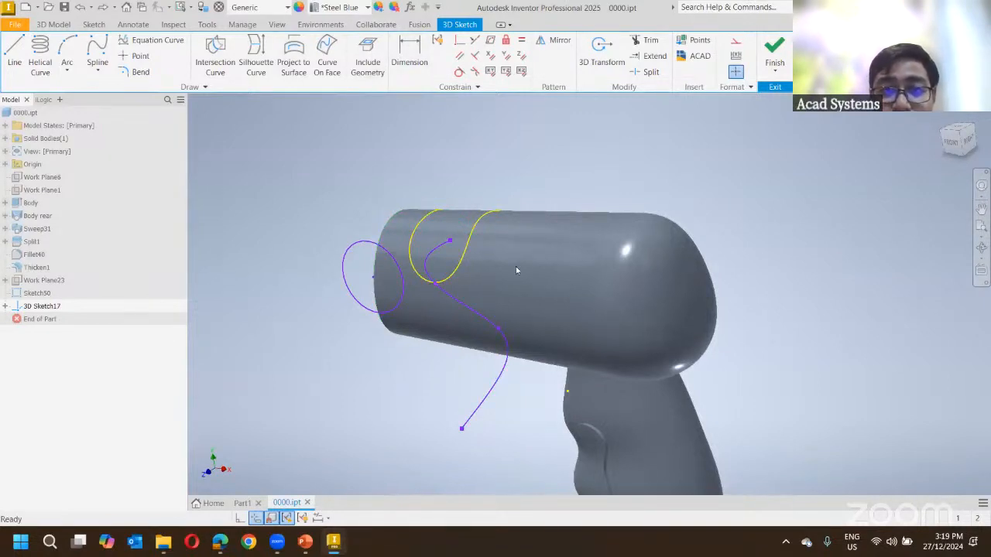
left_click(293, 62)
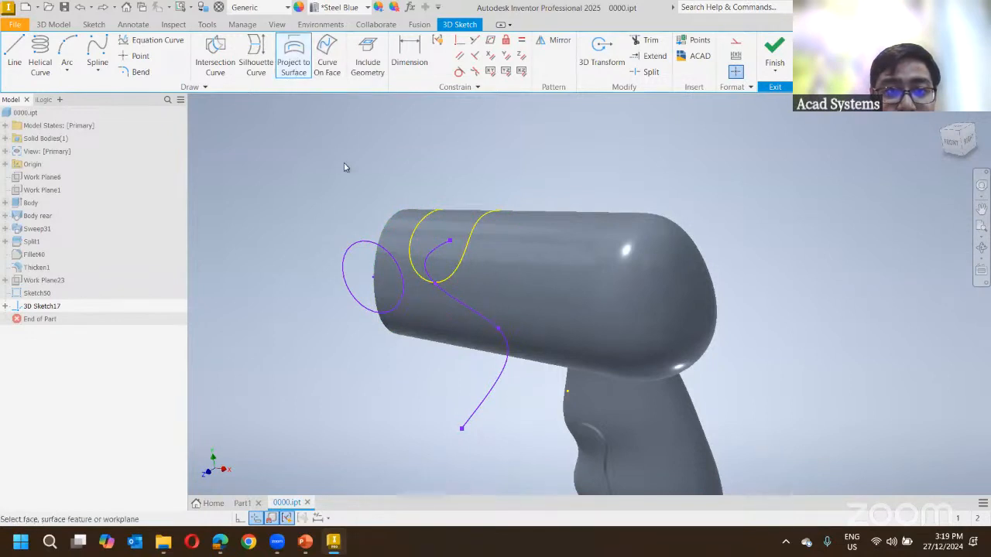
left_click(546, 284)
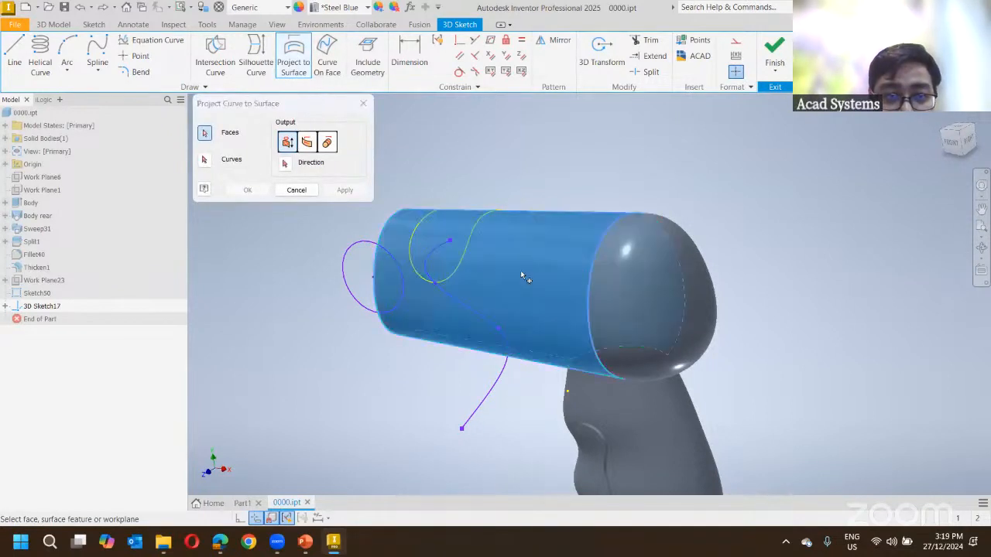
left_click(308, 146)
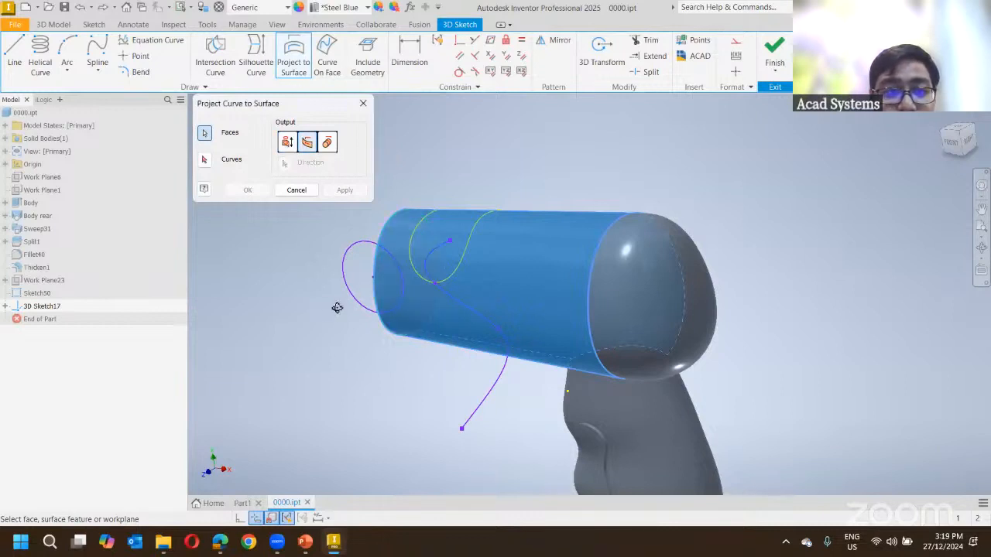
middle_click_drag(336, 307, 362, 307, "shift")
left_click(205, 160)
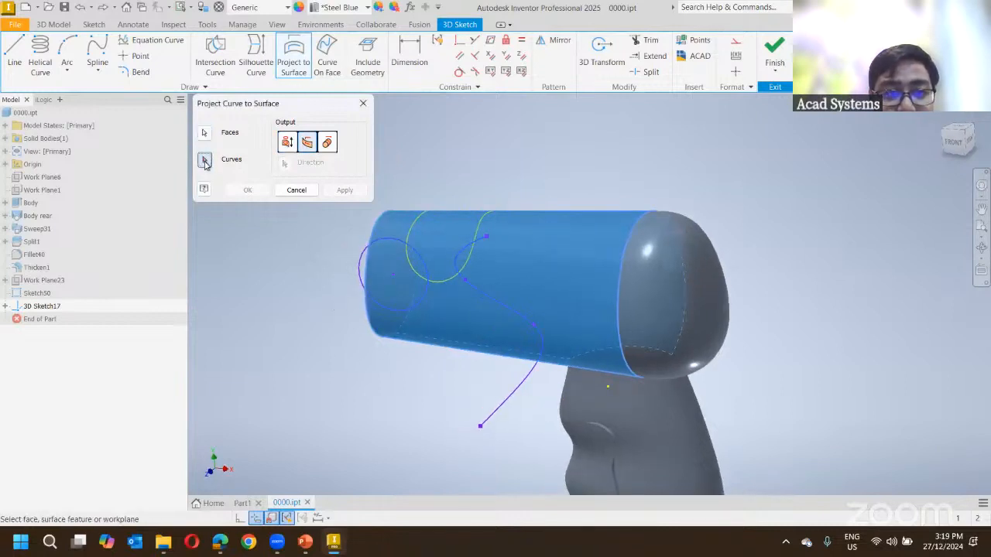
left_click(472, 288)
left_click(248, 190)
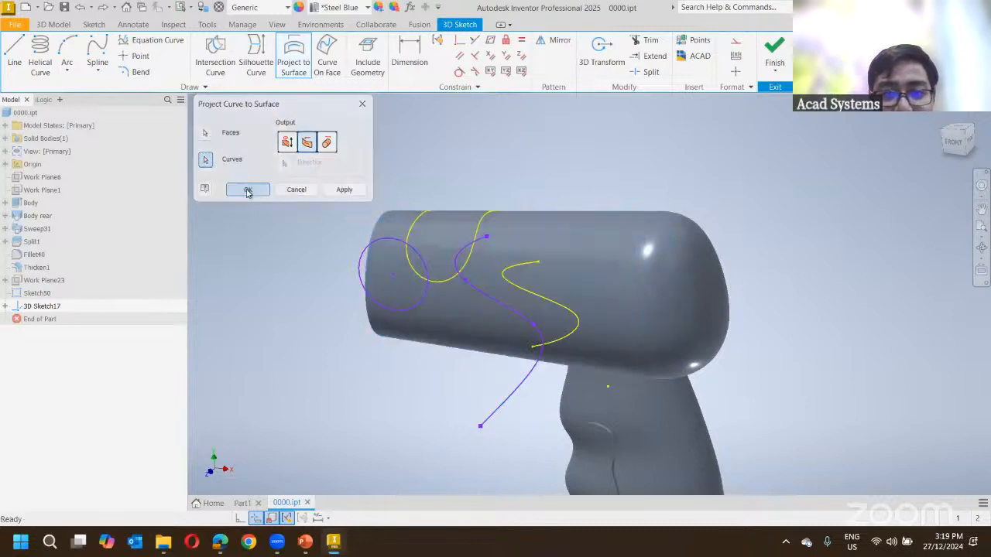
Examine the projected spline from several angles and review the wrap-to-surface output option of Project to Surface.
middle_click_drag(440, 320, 425, 264, "shift")
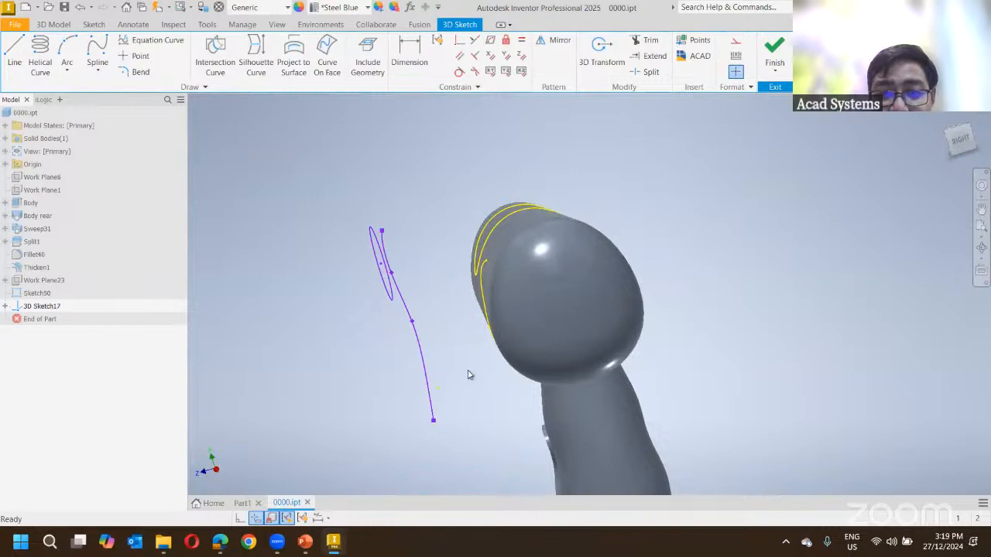
middle_click_drag(467, 375, 551, 319, "shift")
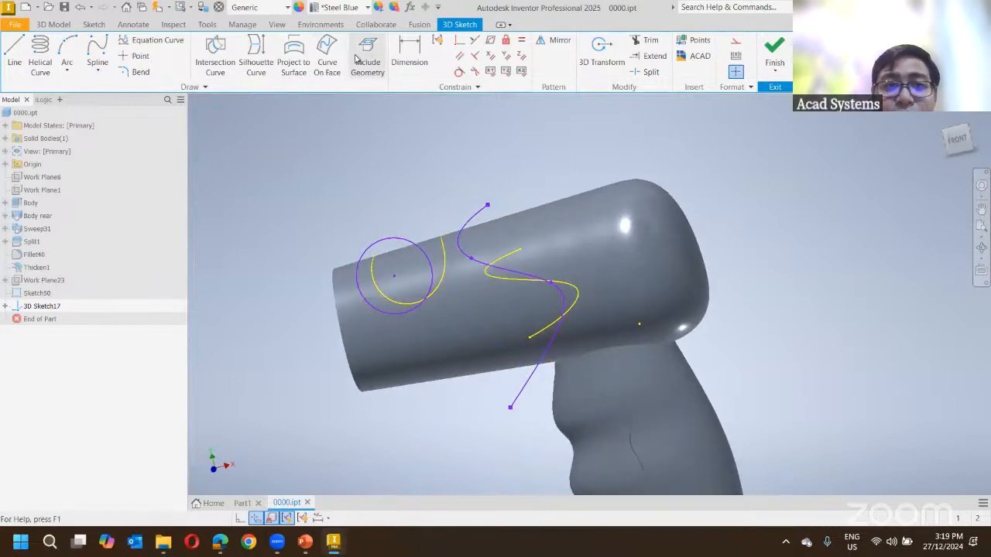
left_click(292, 63)
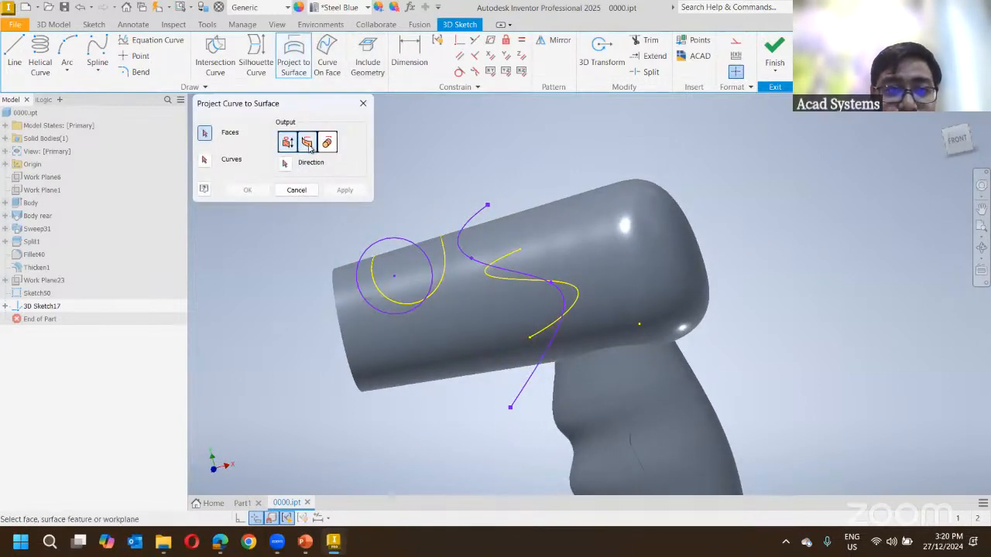
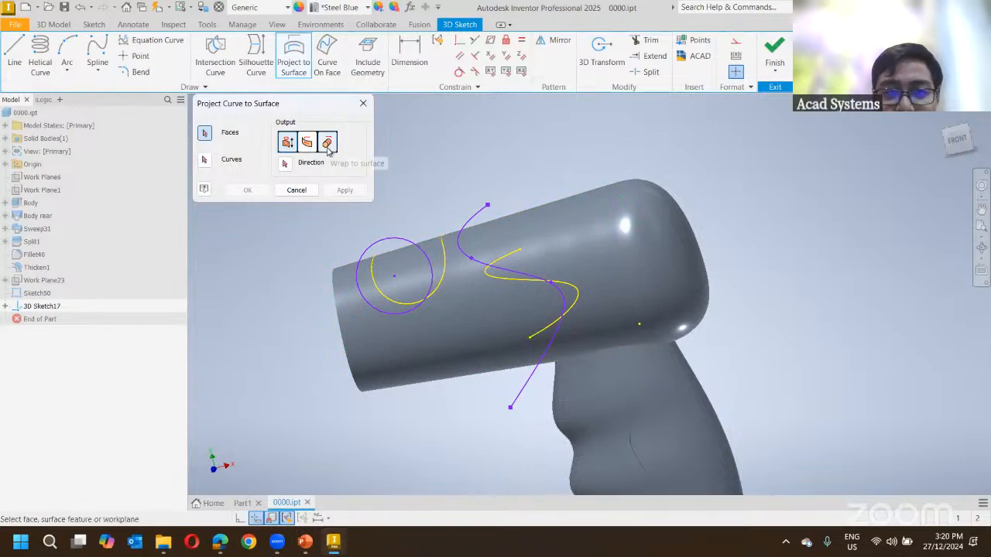
left_click(362, 103)
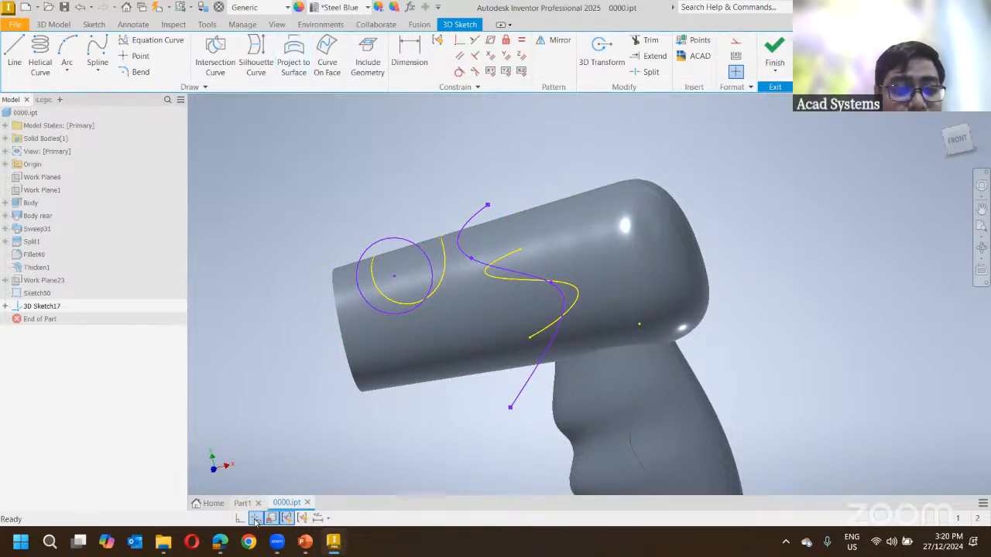
Open the part cylinder.ipt and make Work Plane1 visible.
left_click(163, 542)
double_click(564, 123)
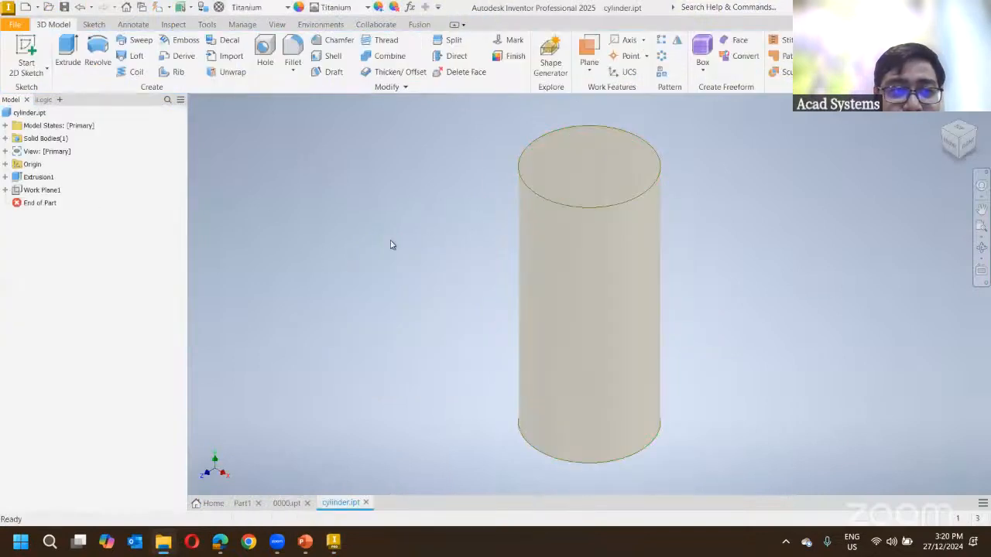
right_click(44, 190)
left_click(222, 292)
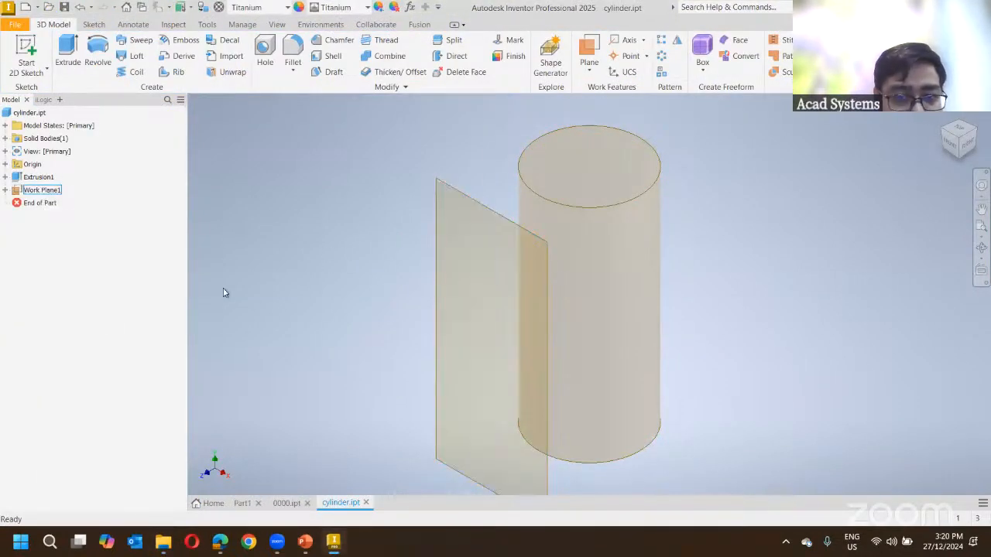
Start a 2D sketch on Work Plane1 and draw a long slanted line across the cylinder, with a short vertical line rising from its upper end.
left_click(31, 51)
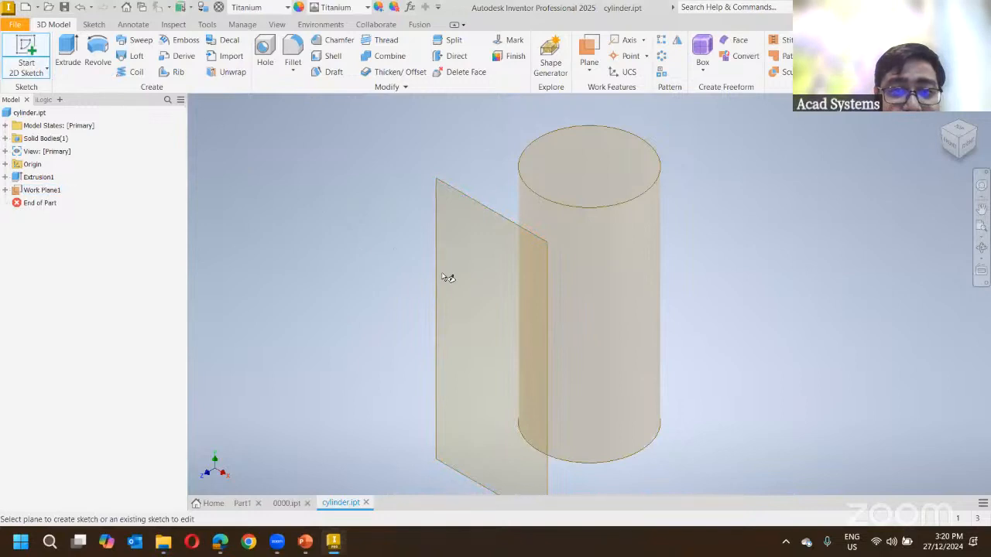
left_click(441, 278)
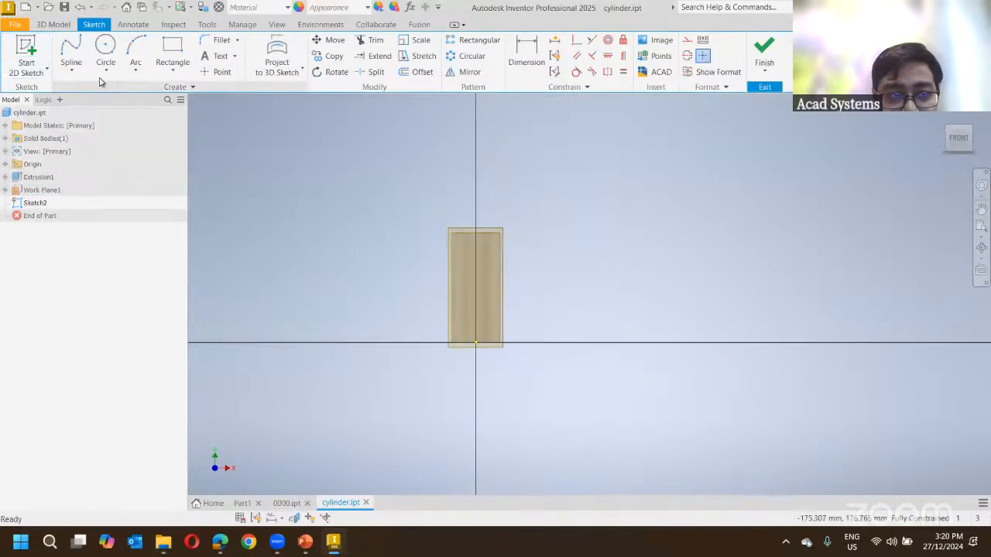
left_click(74, 67)
left_click(74, 97)
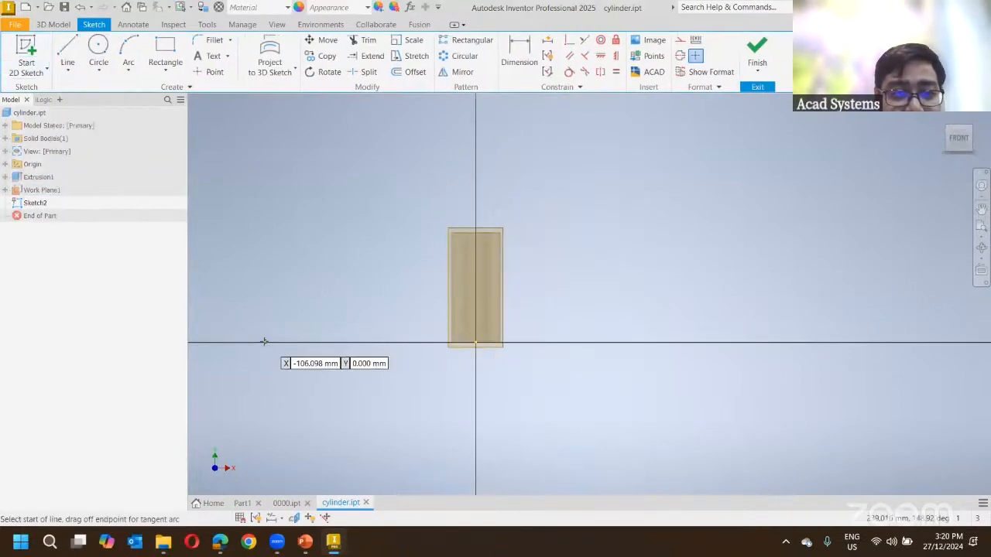
left_click(264, 341)
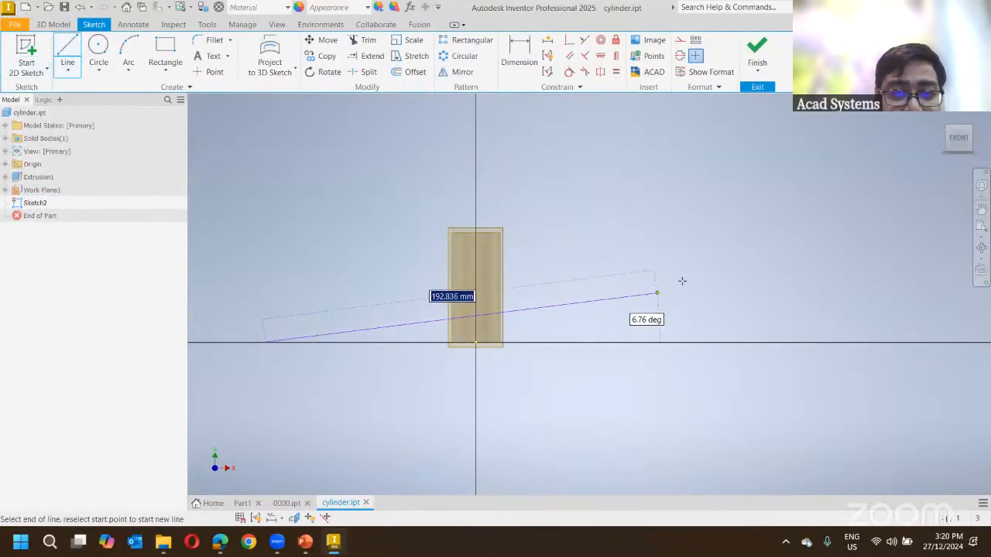
left_click(650, 236)
left_click(650, 187)
key("Escape")
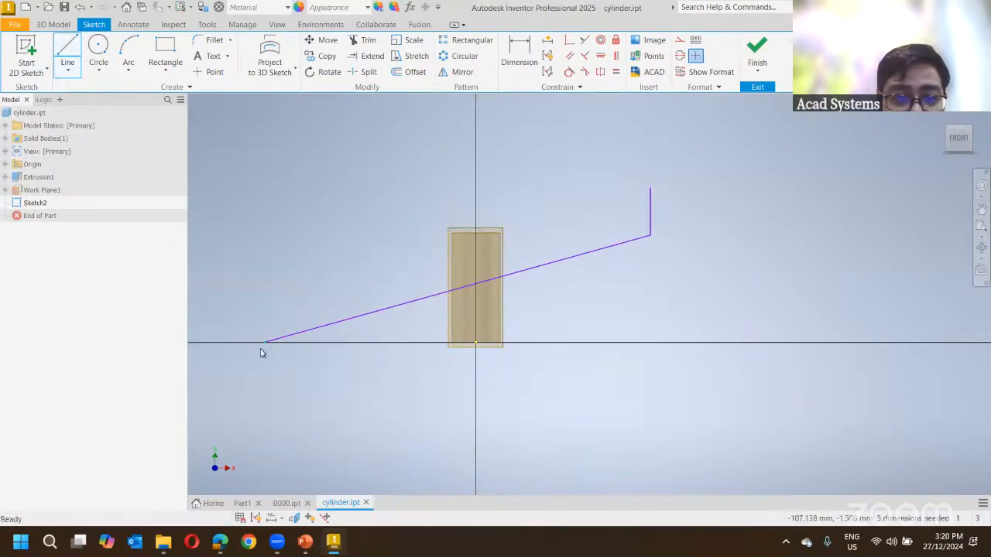
Move the slanted line's lower endpoint up off the horizontal axis and add a vertical line about 22 mm long running down from it.
mouse_move(264, 342)
left_mouse_down()
mouse_move(275, 317)
mouse_move(295, 329)
mouse_move(286, 340)
mouse_move(265, 330)
mouse_move(283, 329)
left_mouse_up()
left_click(68, 50)
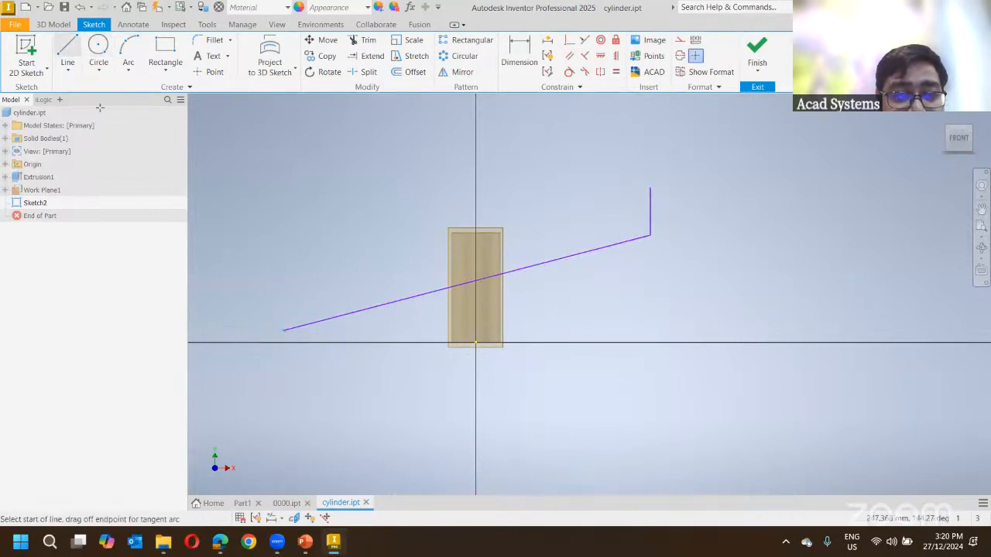
left_click(283, 329)
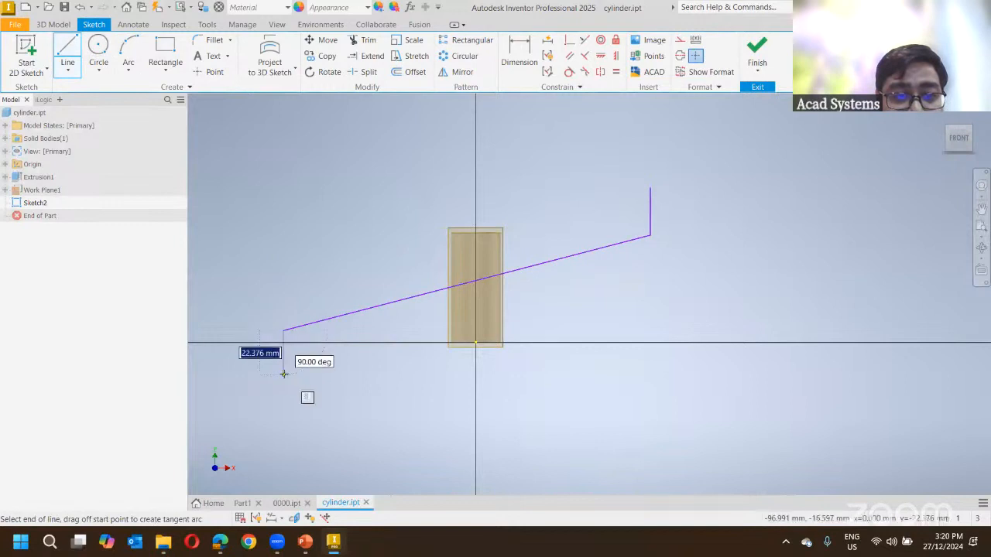
left_click(284, 374)
key("Escape")
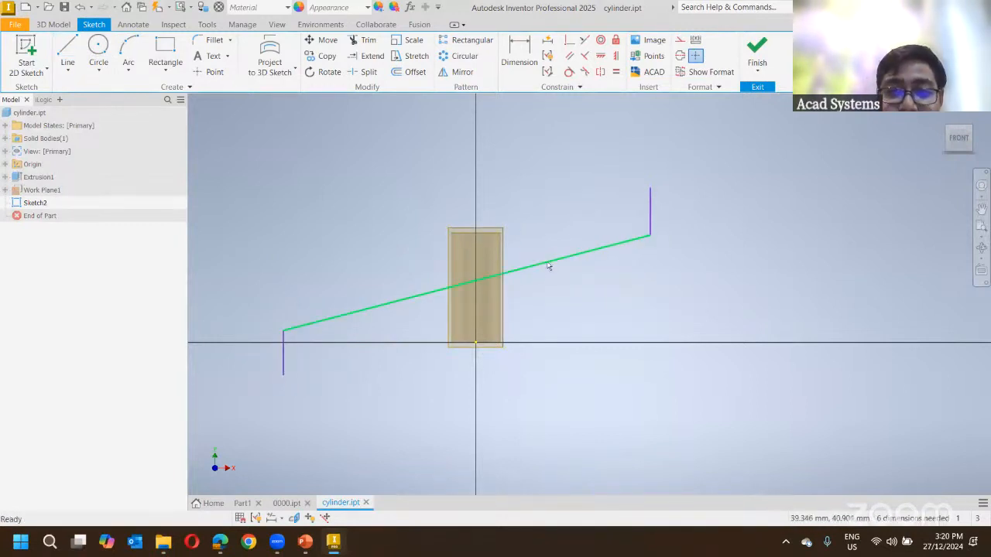
Hide Work Plane1 and finish the 2D sketch.
scroll(506, 249, "up", 5)
mouse_move(506, 249)
middle_mouse_down("shift")
mouse_move(497, 241)
mouse_move(292, 248)
mouse_move(484, 284)
middle_mouse_up("shift")
scroll(441, 270, "down", 5)
right_click(44, 191)
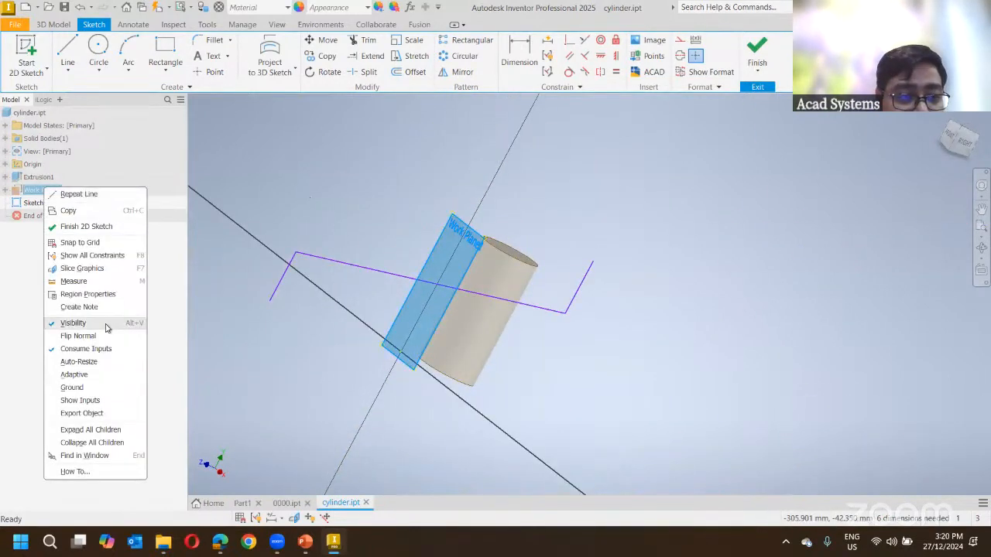
left_click(64, 323)
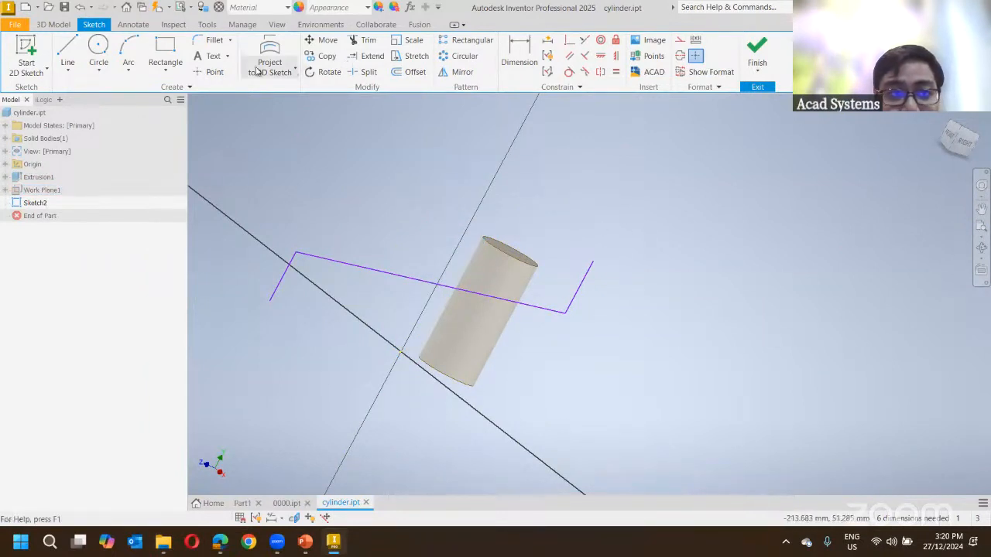
left_click(755, 56)
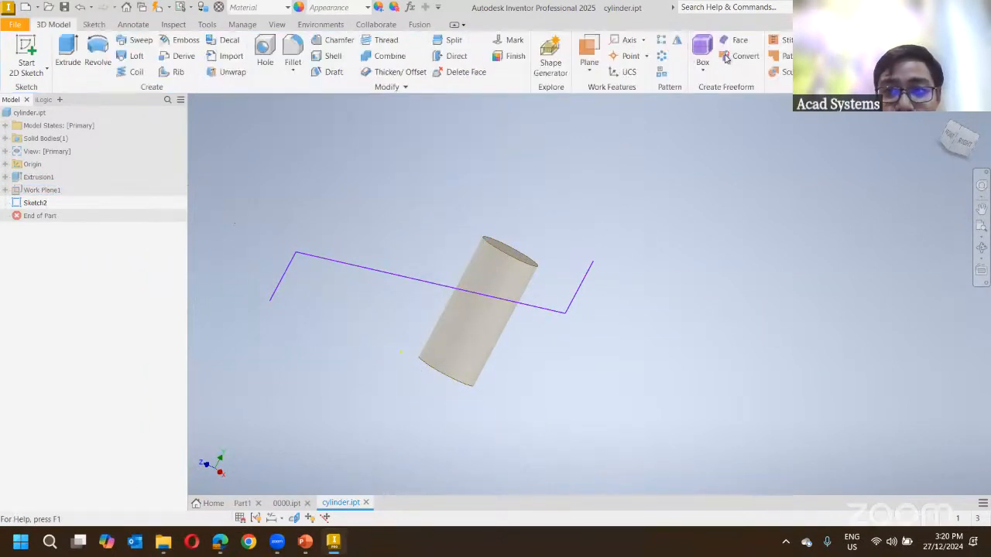
Start a 3D sketch and project the slanted line profile onto the cylinder's curved face with the Wrap to Surface output.
mouse_move(311, 191)
middle_mouse_down("shift")
mouse_move(340, 141)
mouse_move(348, 197)
mouse_move(95, 101)
middle_mouse_up("shift")
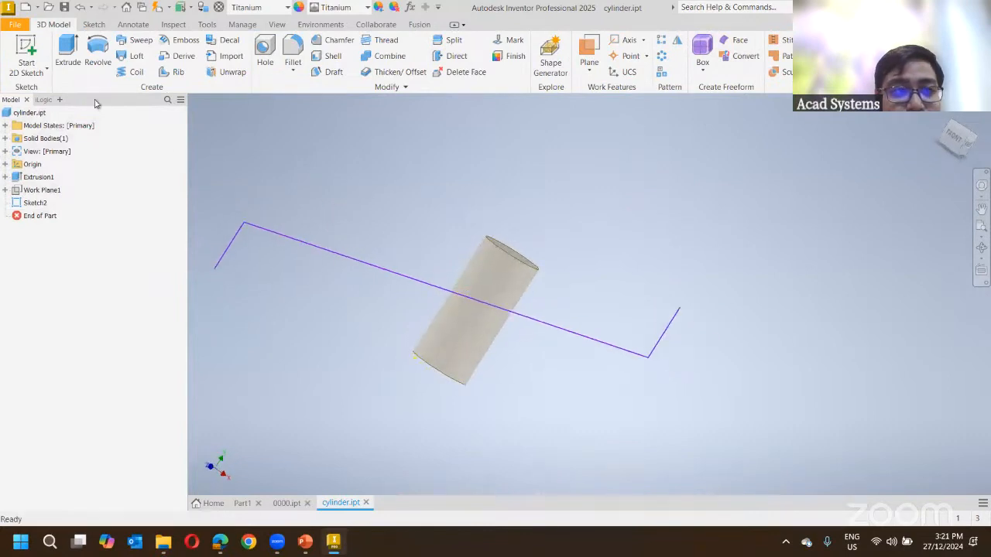
left_click(39, 69)
left_click(37, 116)
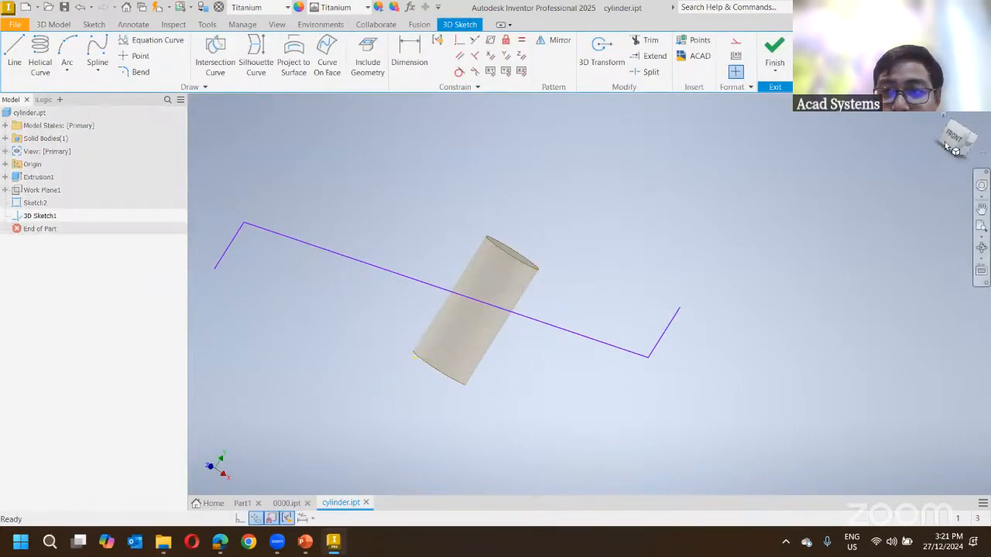
mouse_move(828, 194)
middle_mouse_down("shift")
mouse_move(854, 172)
mouse_move(376, 137)
middle_mouse_up("shift")
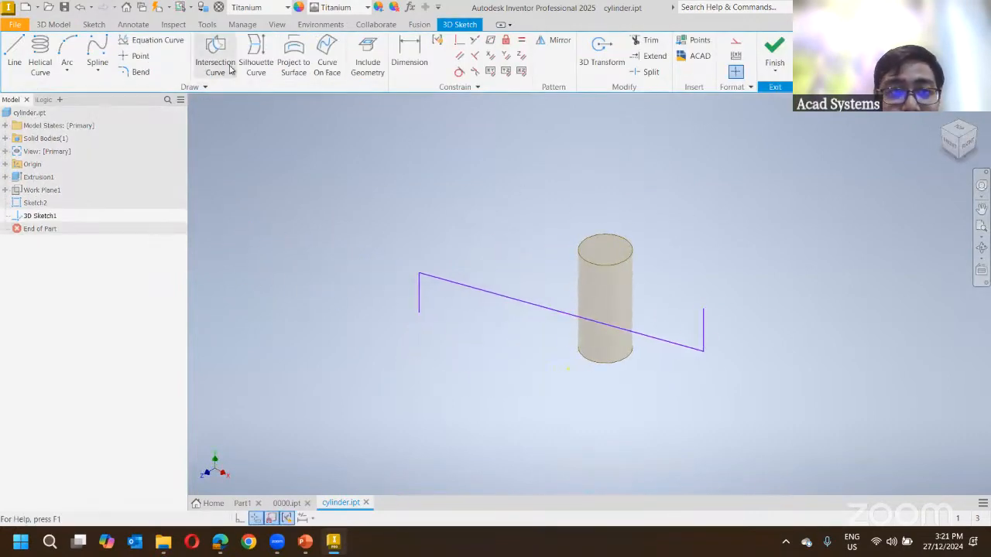
left_click(294, 77)
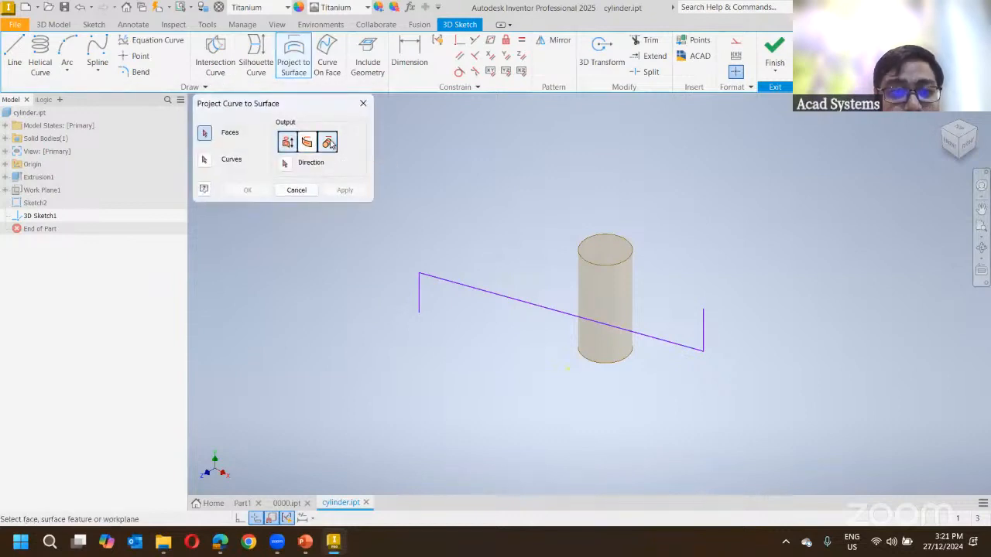
left_click(329, 145)
middle_click_drag(585, 304, 532, 301)
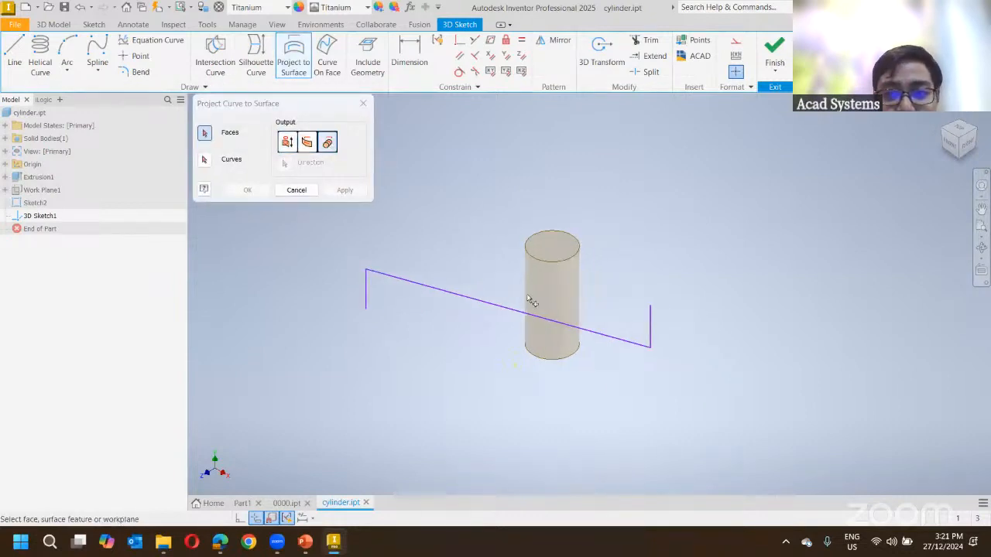
left_click(531, 301)
left_click(206, 159)
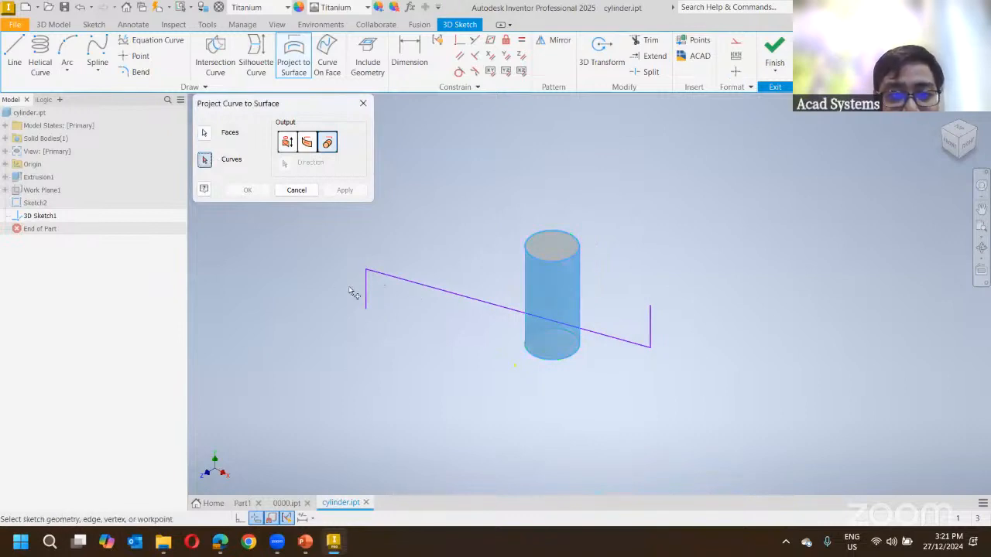
left_click(404, 281)
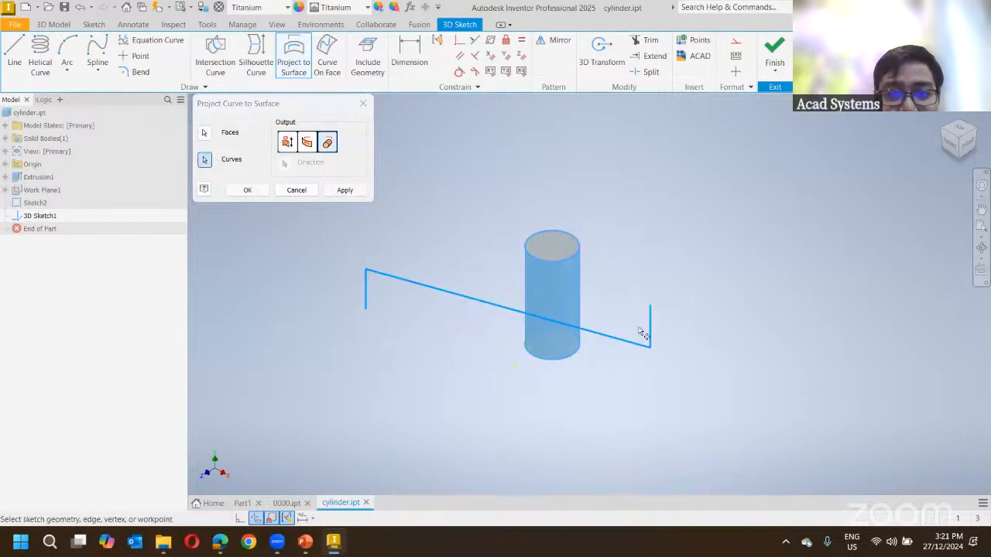
left_click(247, 190)
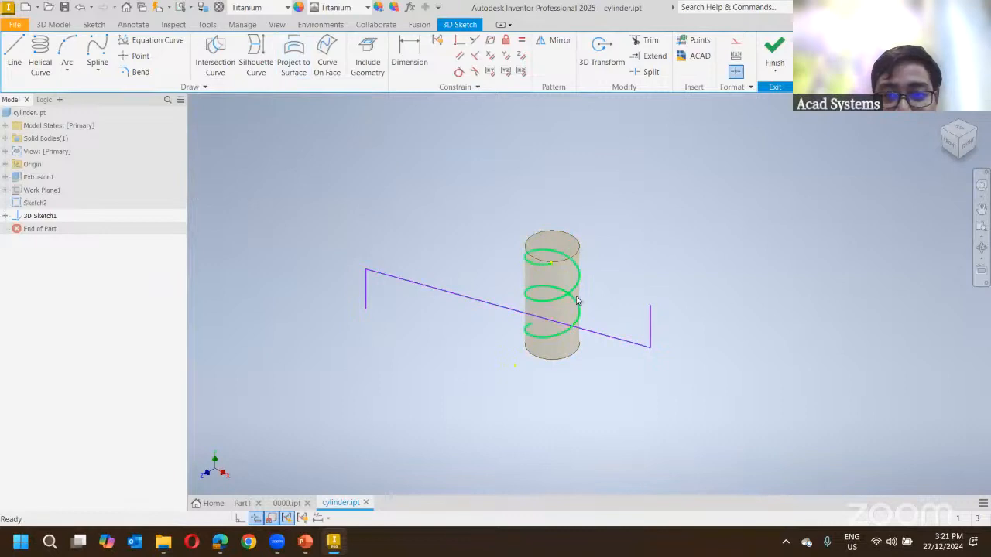
scroll(554, 278, "down", 3)
mouse_move(593, 353)
middle_mouse_down("shift")
mouse_move(588, 305)
mouse_move(354, 325)
mouse_move(559, 204)
middle_mouse_up("shift")
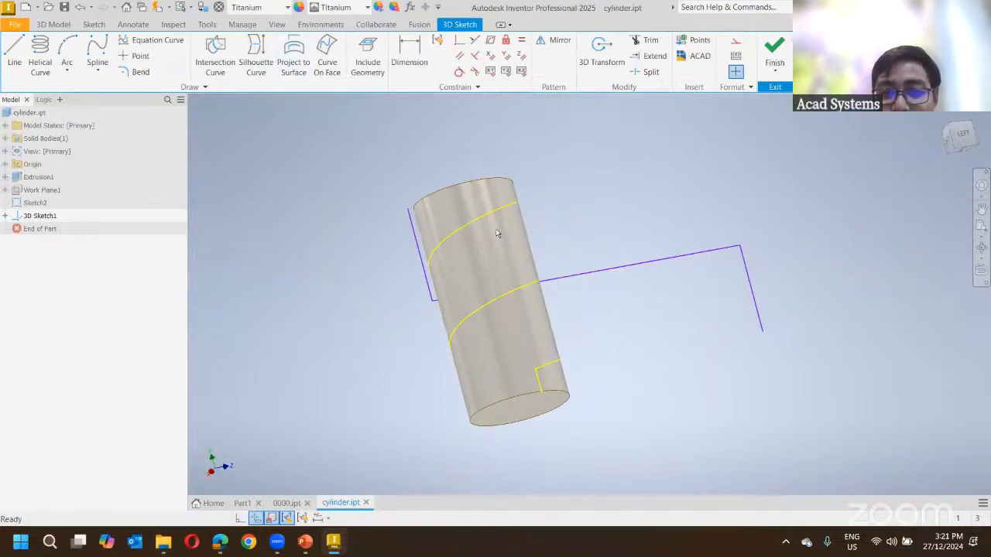
mouse_move(498, 234)
middle_mouse_down("shift")
mouse_move(531, 222)
mouse_move(688, 250)
mouse_move(674, 251)
middle_mouse_up("shift")
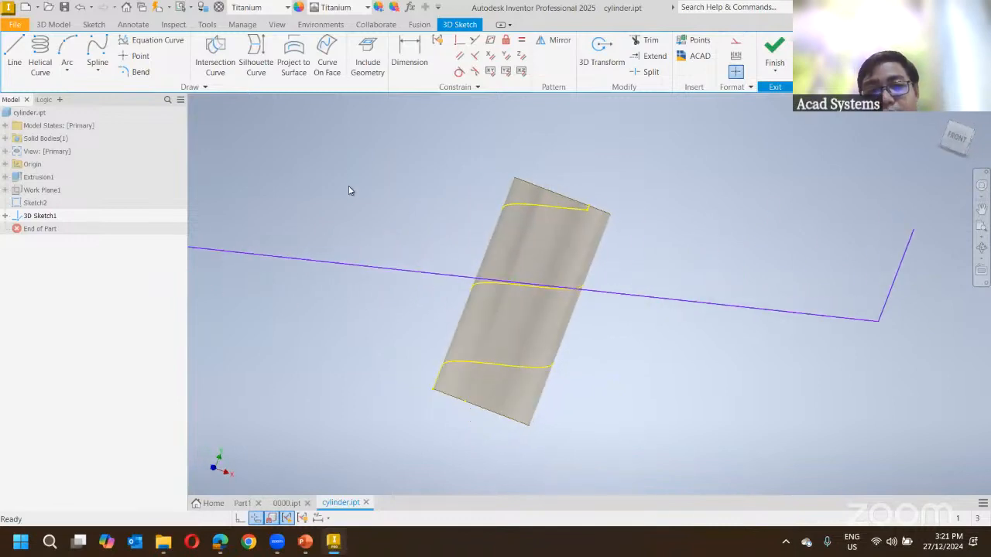
left_click(293, 55)
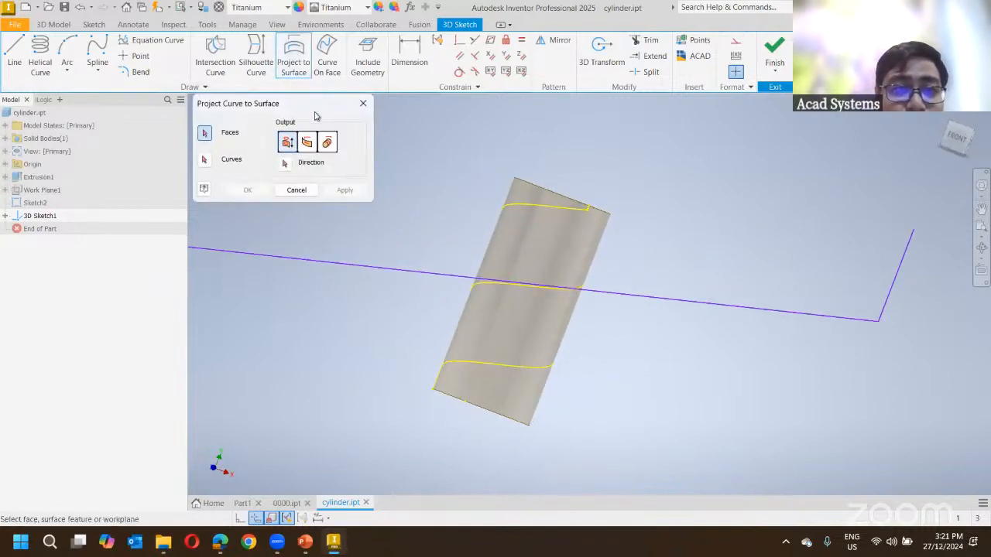
left_click(370, 109)
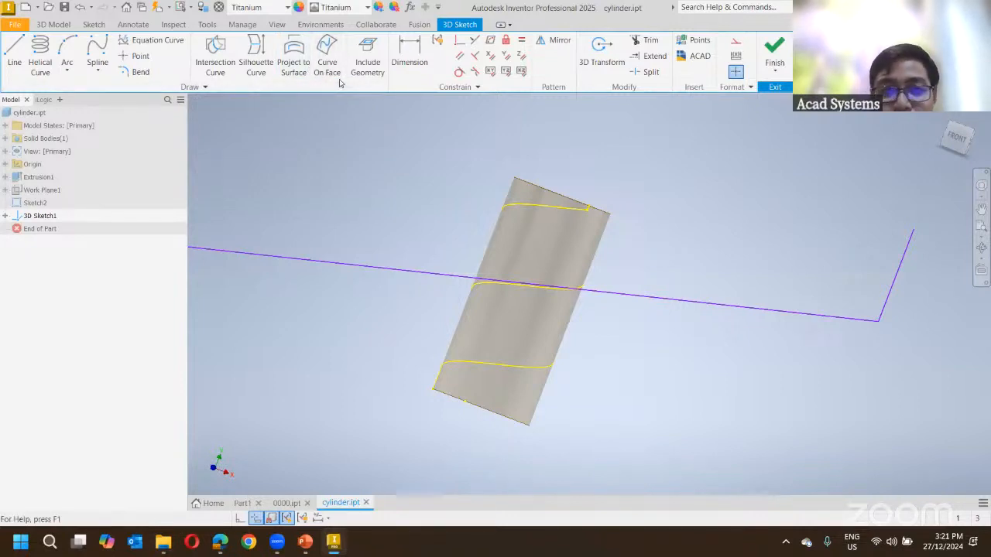
Switch to 0000.ipt and draw an open, looping Curve on Face through eleven points on the side of the handle.
left_click(284, 503)
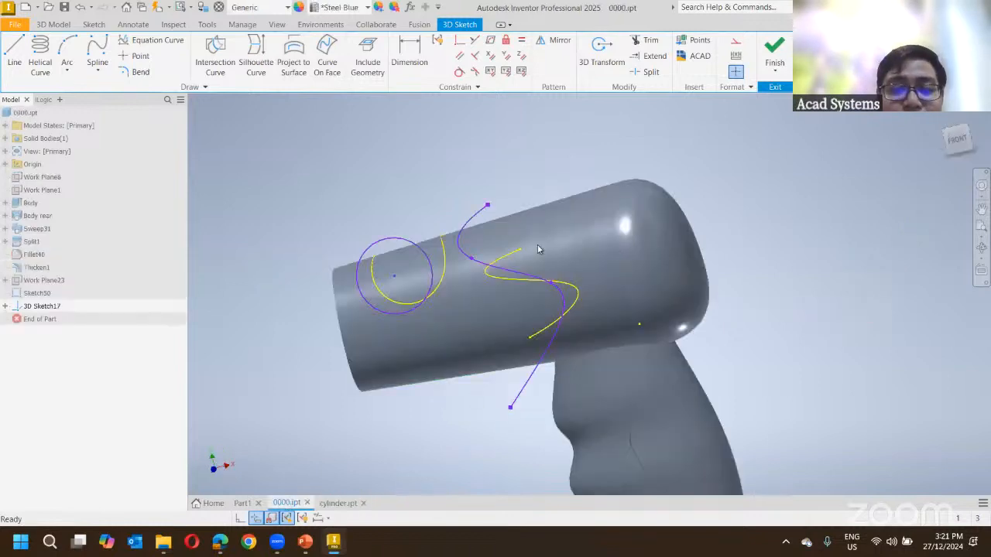
mouse_move(537, 244)
middle_mouse_down("shift")
mouse_move(274, 263)
mouse_move(352, 275)
middle_mouse_up("shift")
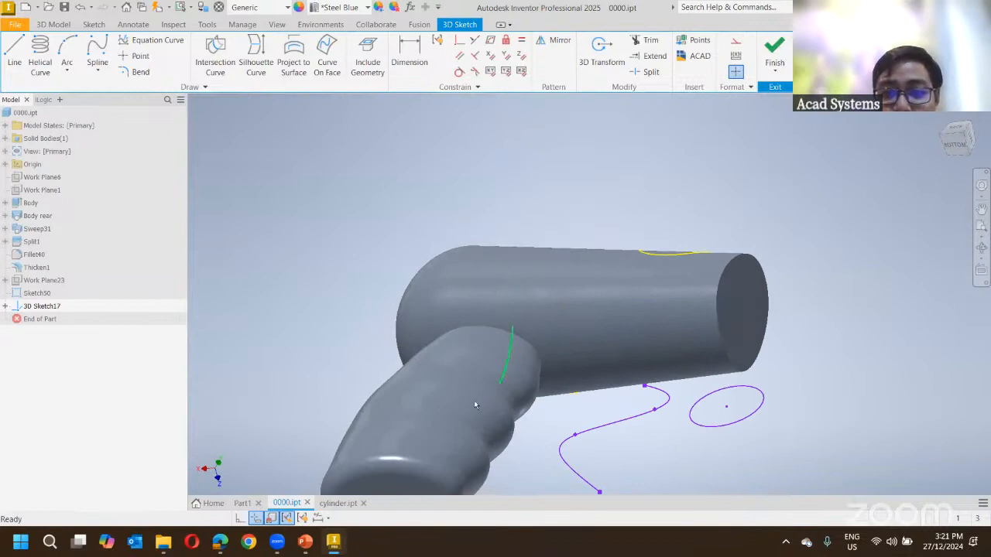
middle_click_drag(336, 245, 336, 139)
middle_click_drag(402, 193, 487, 264, "shift")
middle_click_drag(350, 128, 356, 216, "shift")
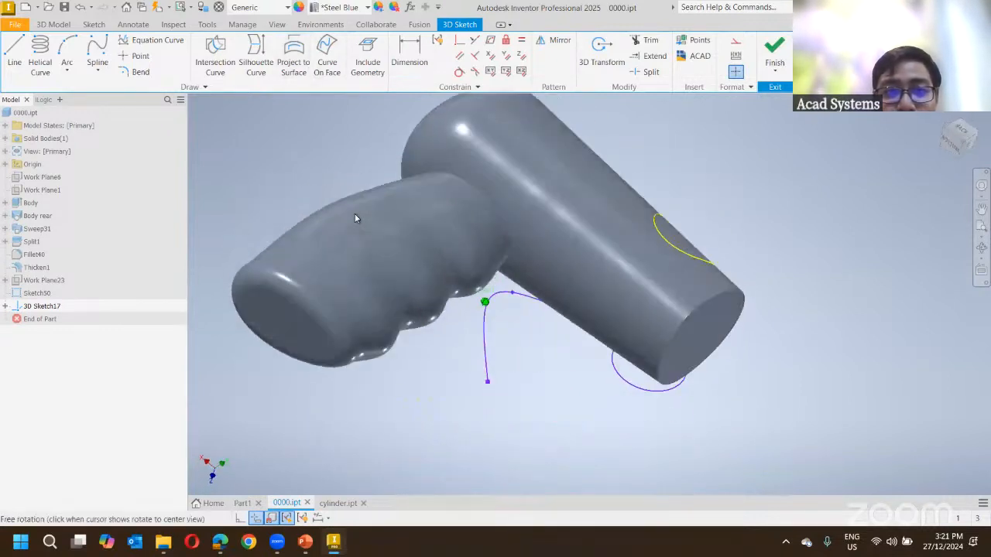
left_click(327, 67)
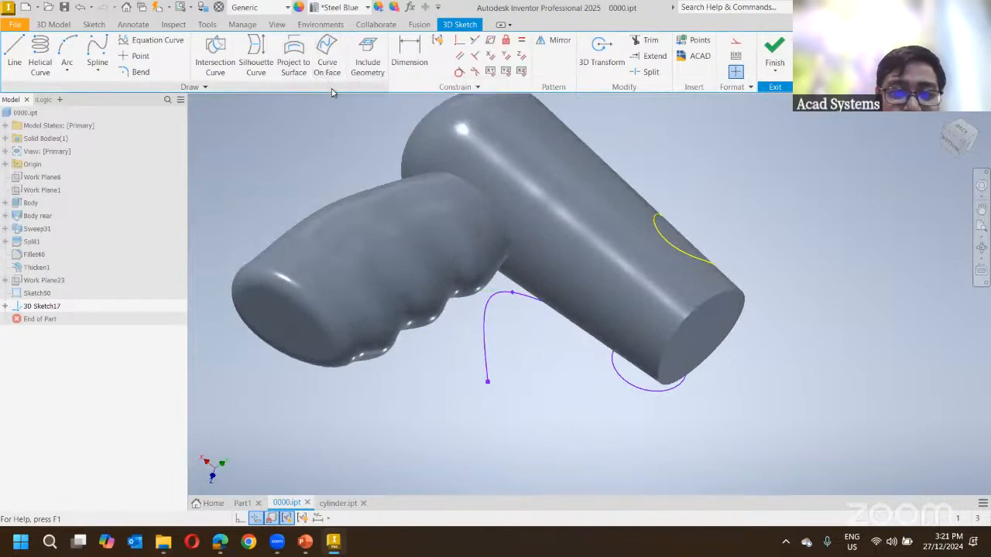
middle_click_drag(338, 178, 437, 218)
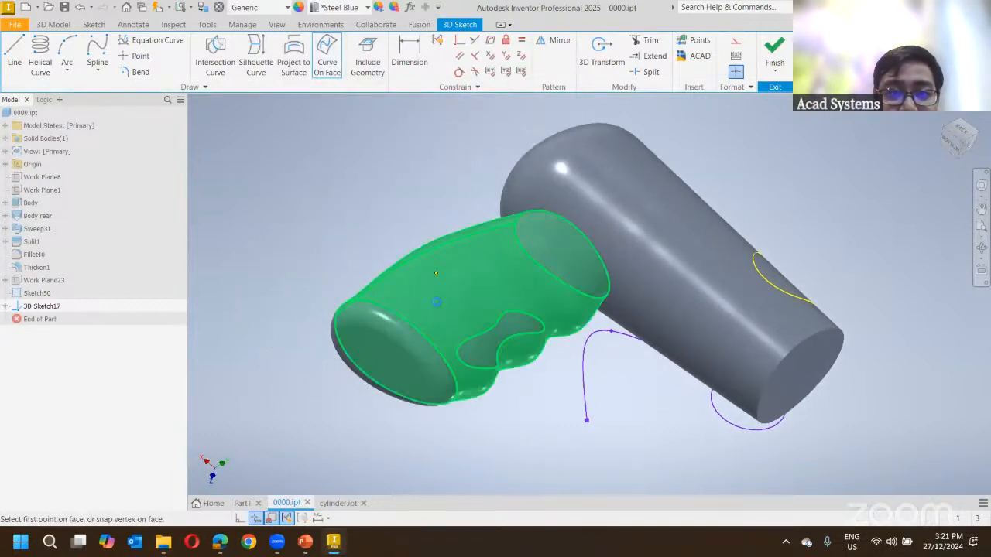
left_click(434, 308)
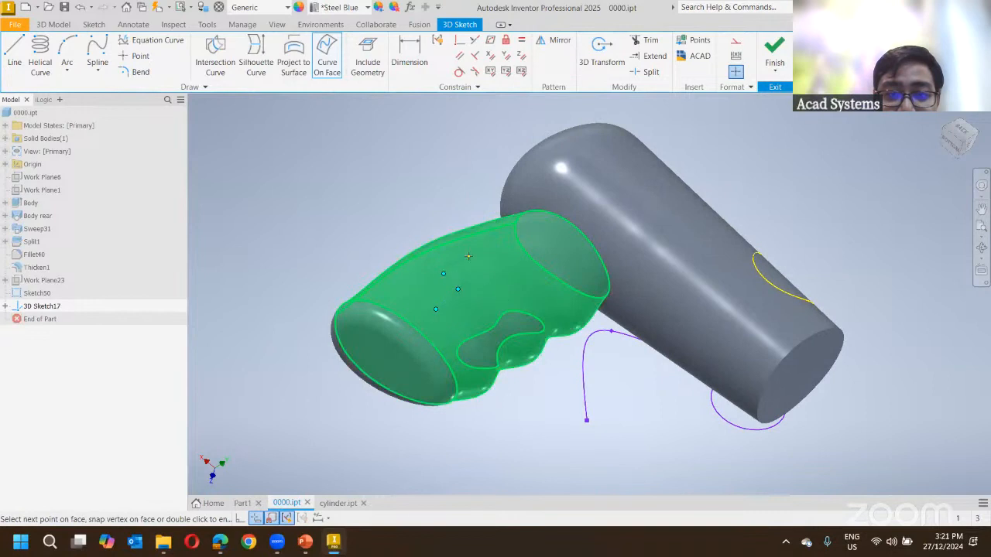
left_click(528, 258)
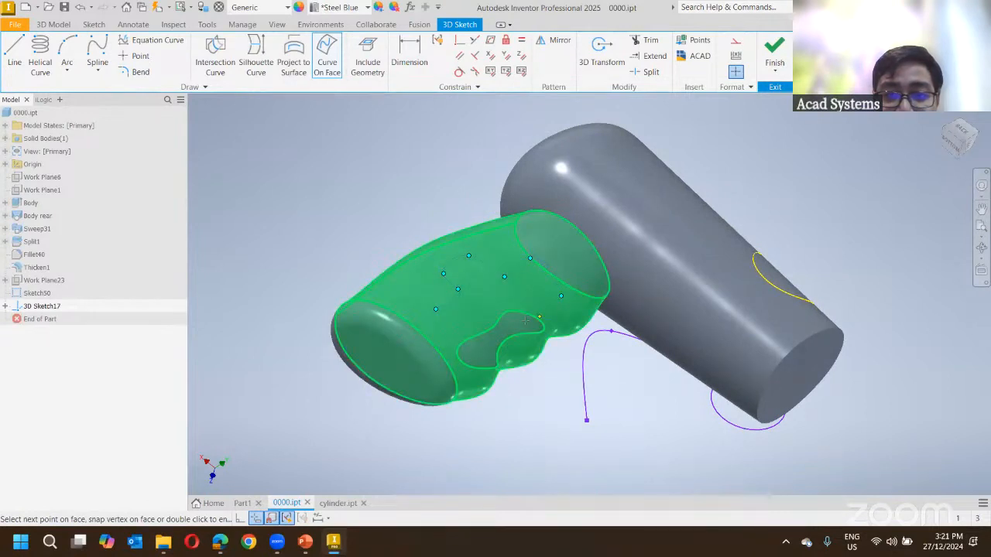
left_click(475, 359)
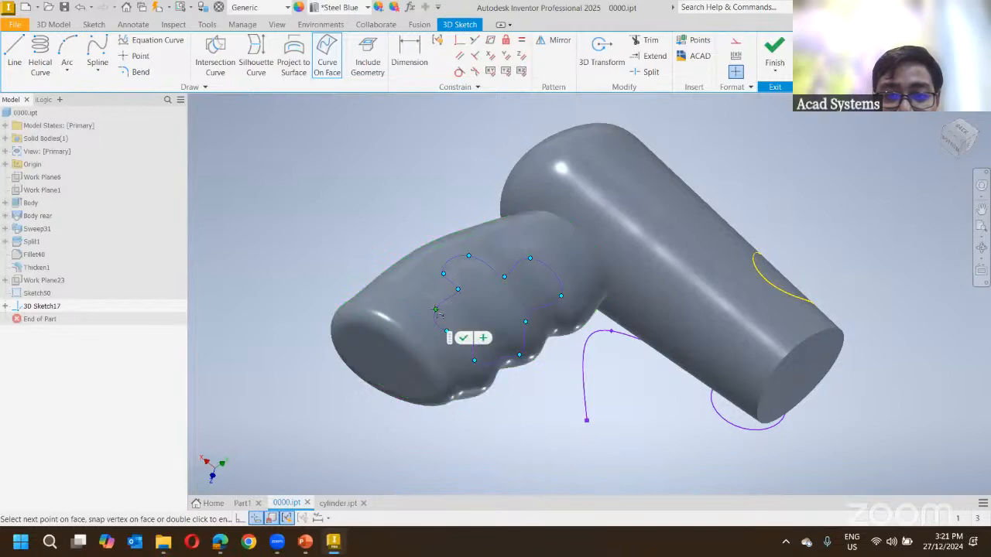
left_click(462, 339)
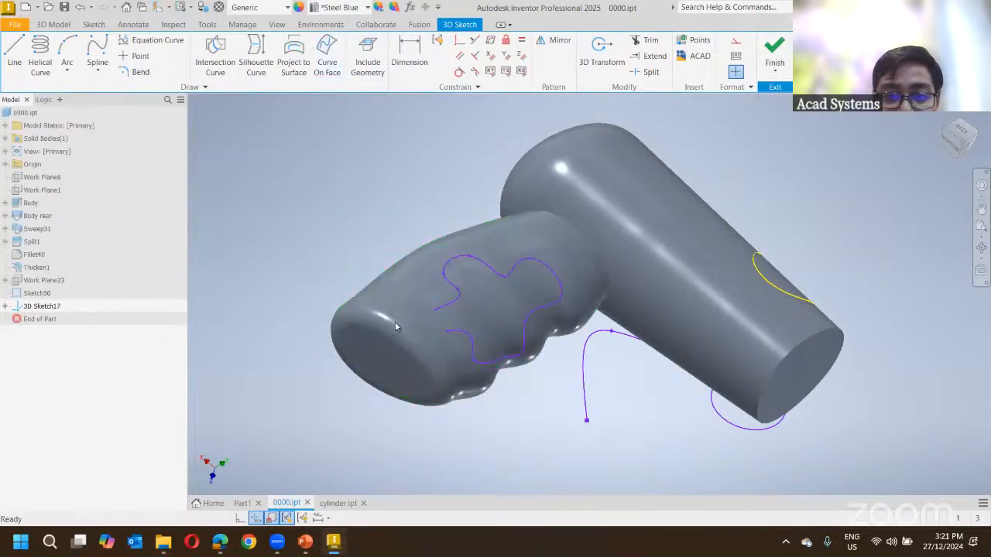
Finish the 3D sketch containing the barrel projections and the handle curve.
middle_click_drag(395, 326, 726, 244, "shift")
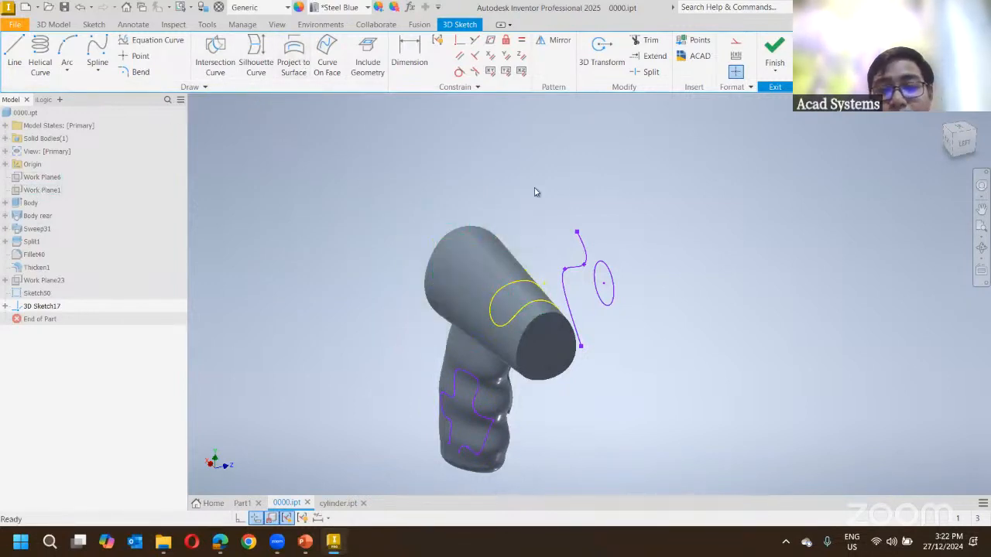
middle_click_drag(493, 224, 447, 332, "shift")
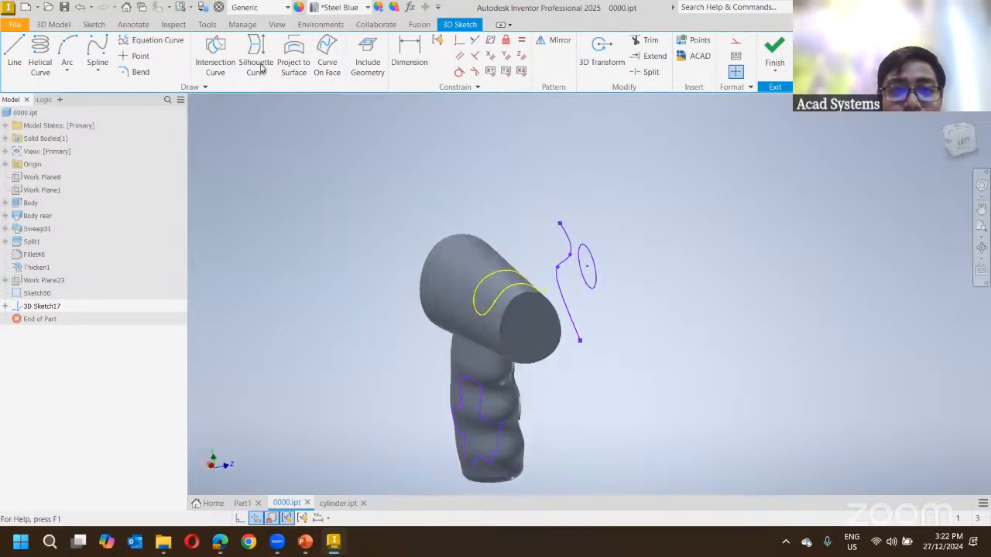
left_click(774, 53)
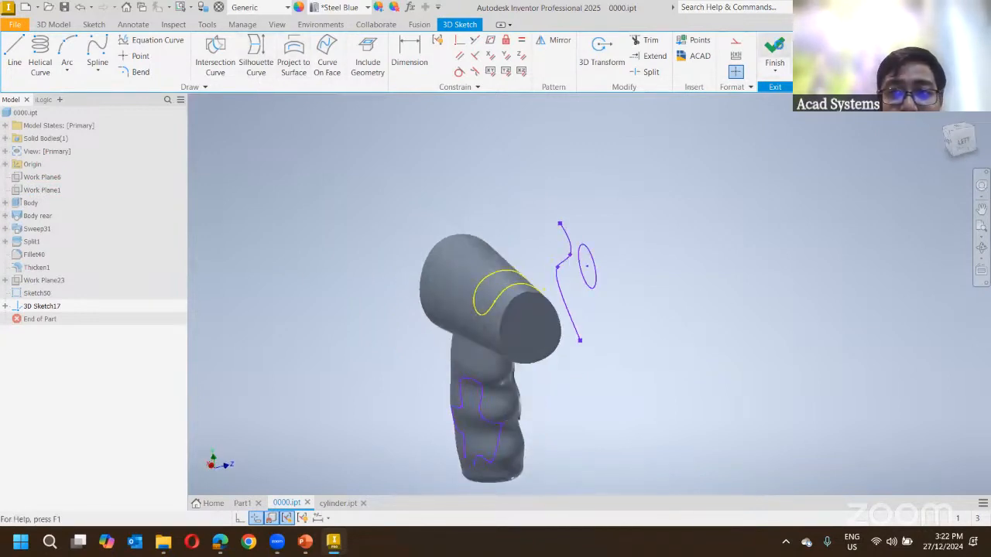
left_click(588, 50)
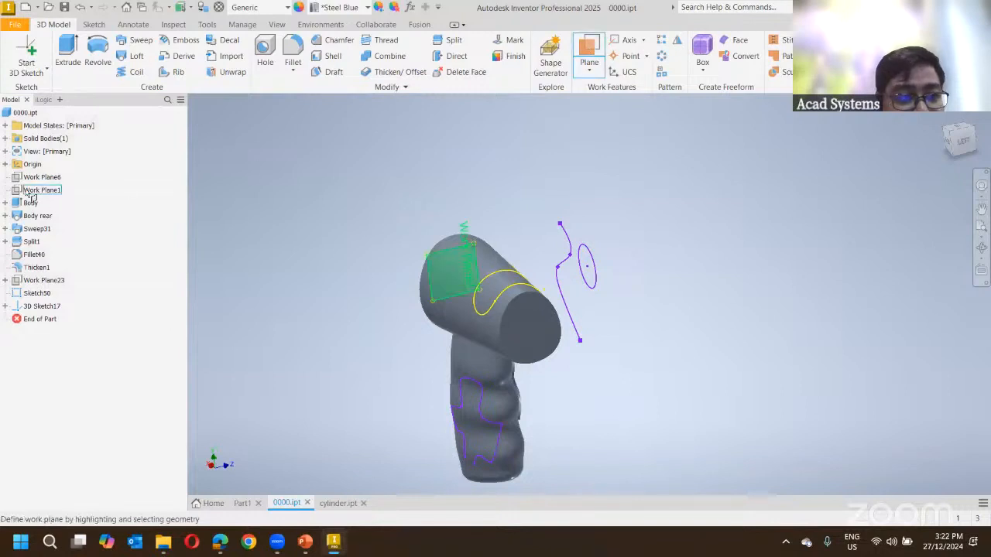
middle_click_drag(275, 264, 392, 247, "shift")
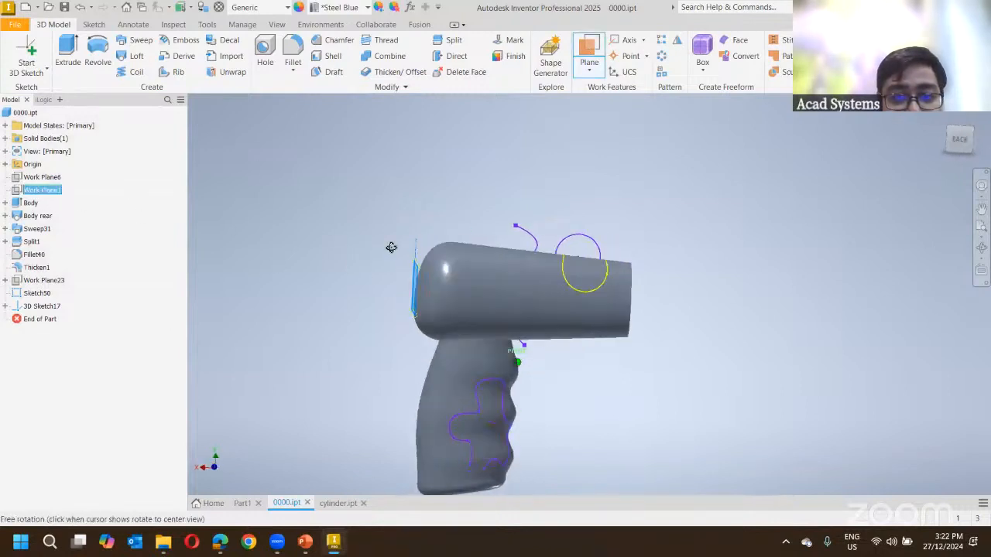
left_click(414, 288)
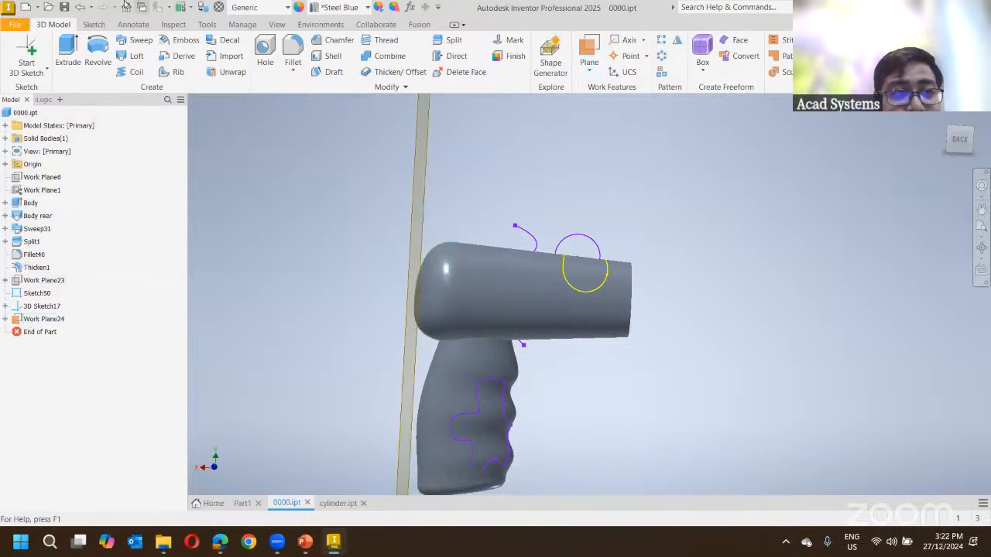
left_click(81, 7)
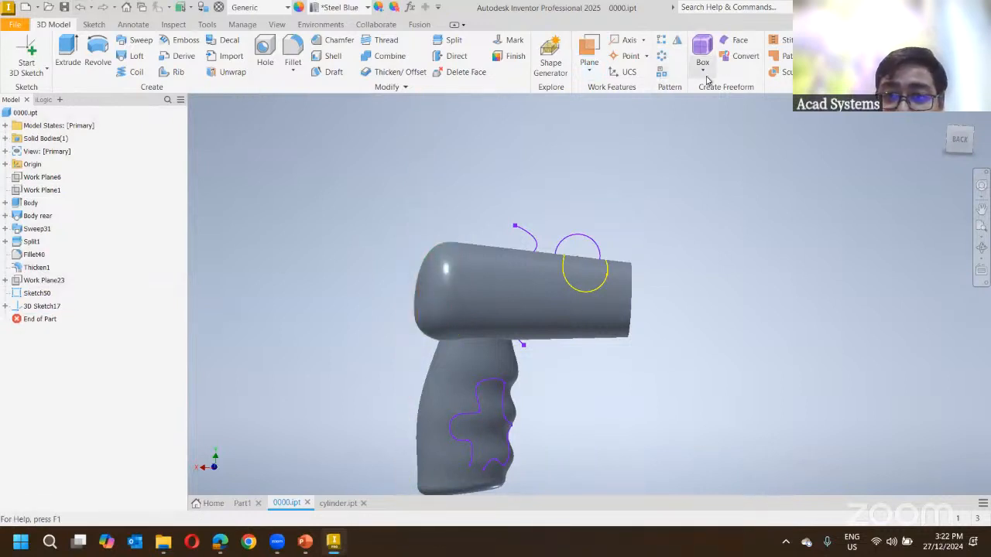
Create a work plane on Work Plane1 at the barrel's rear, and a second plane offset -25.4 mm from it.
left_click(589, 53)
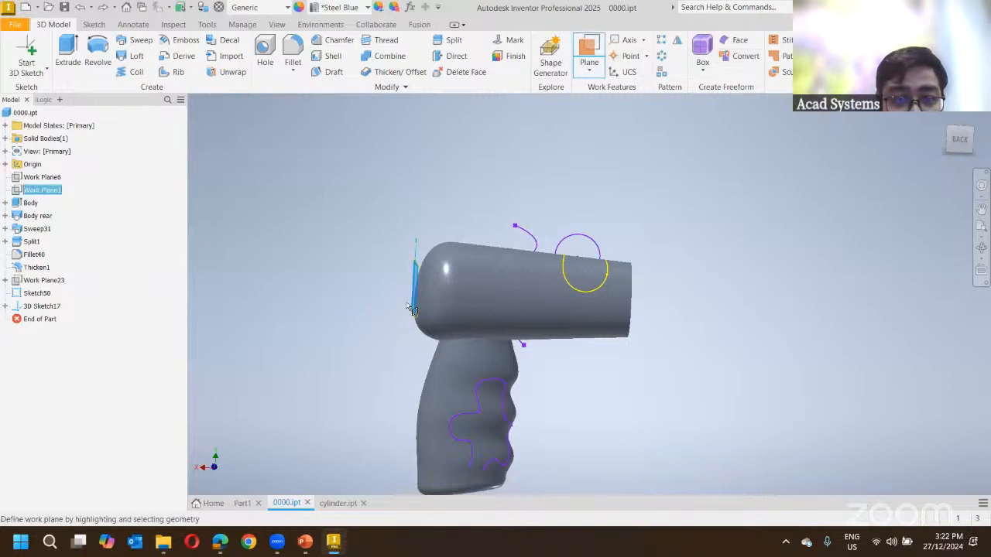
left_click(416, 270)
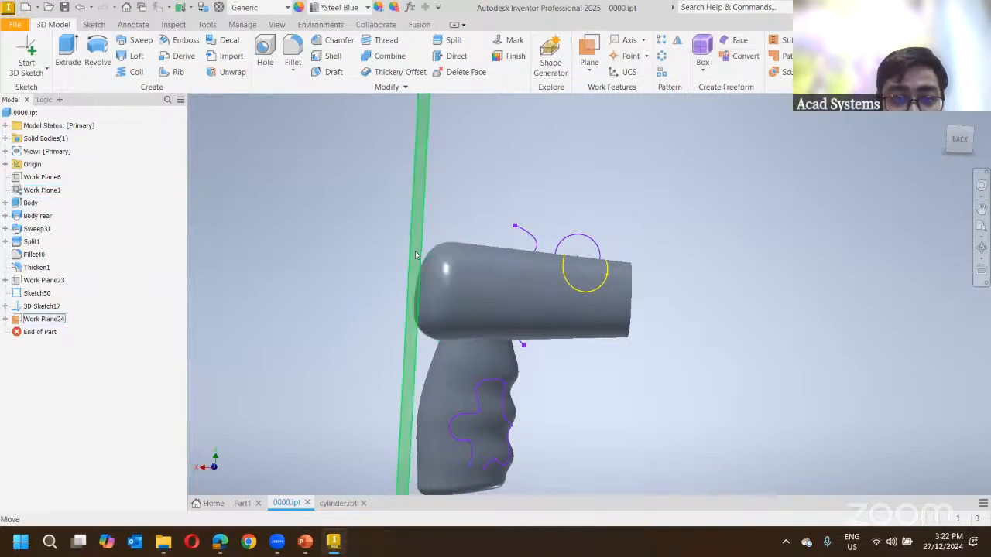
left_click(588, 52)
left_click(416, 183)
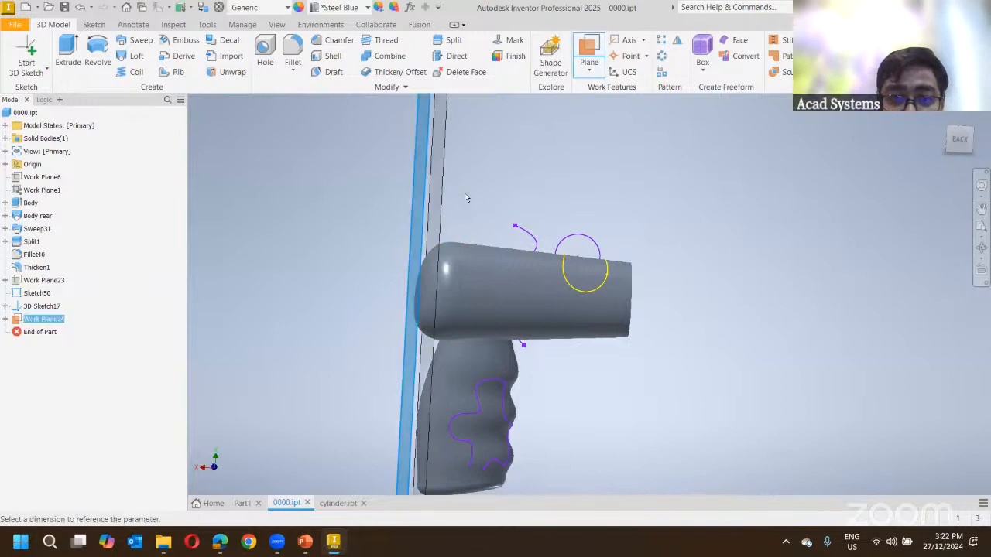
left_click_drag(466, 198, 472, 202)
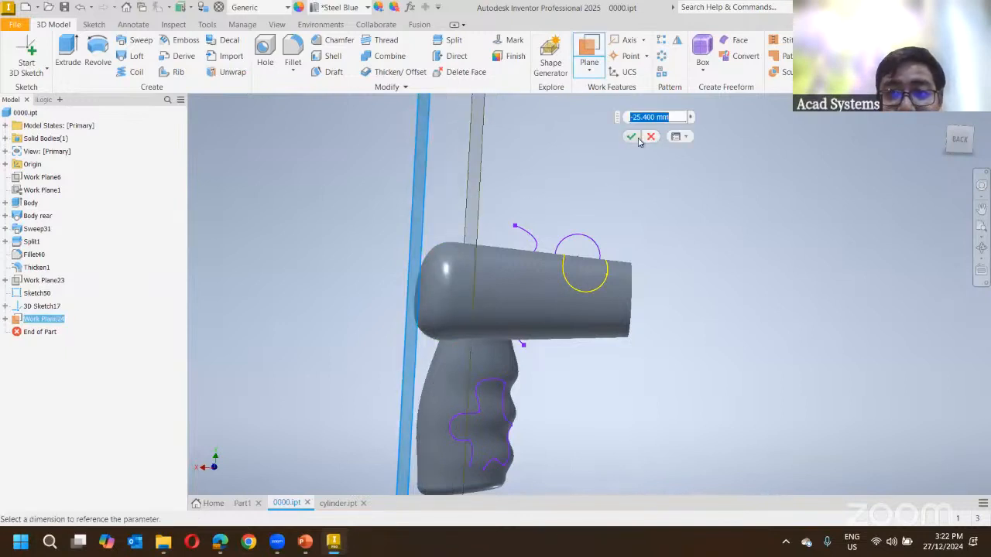
left_click(631, 137)
left_click(589, 68)
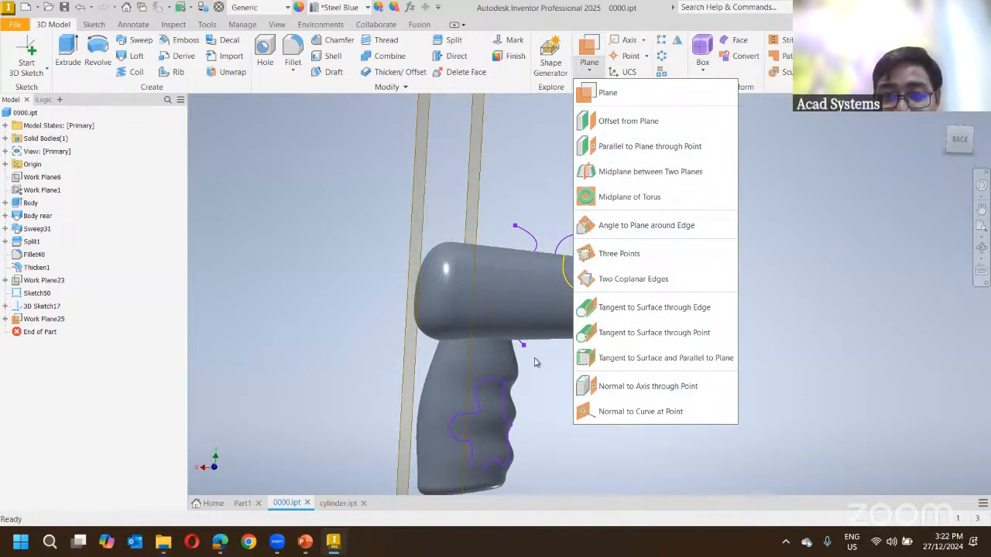
left_click(452, 267)
middle_click_drag(476, 235, 449, 216, "shift")
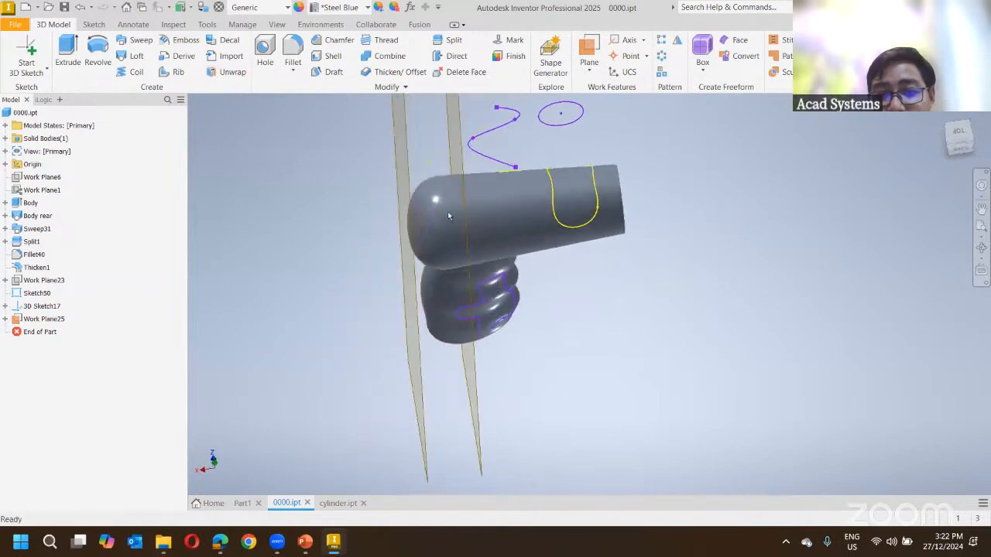
middle_click_drag(382, 221, 356, 223, "shift")
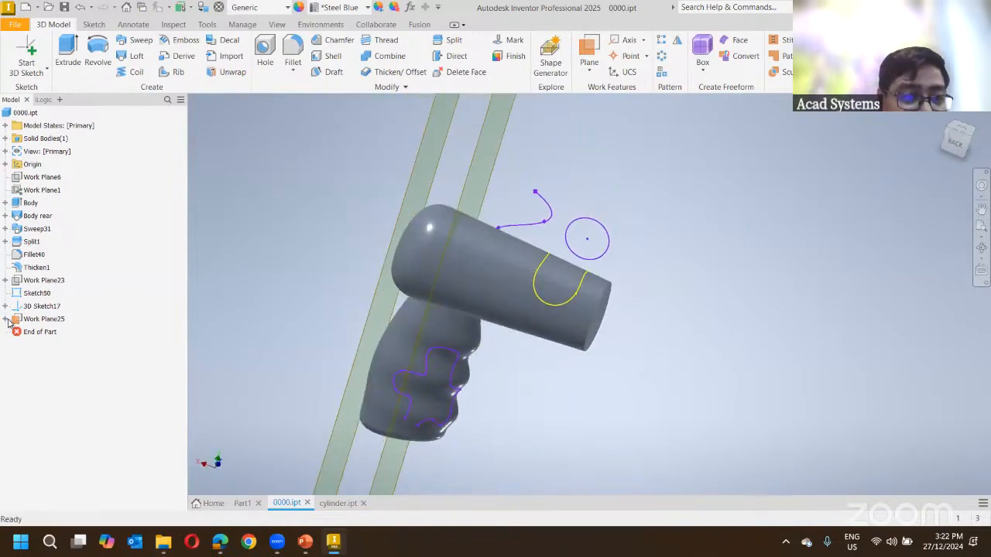
Hide the work plane that the newest offset plane was built from.
right_click(43, 331)
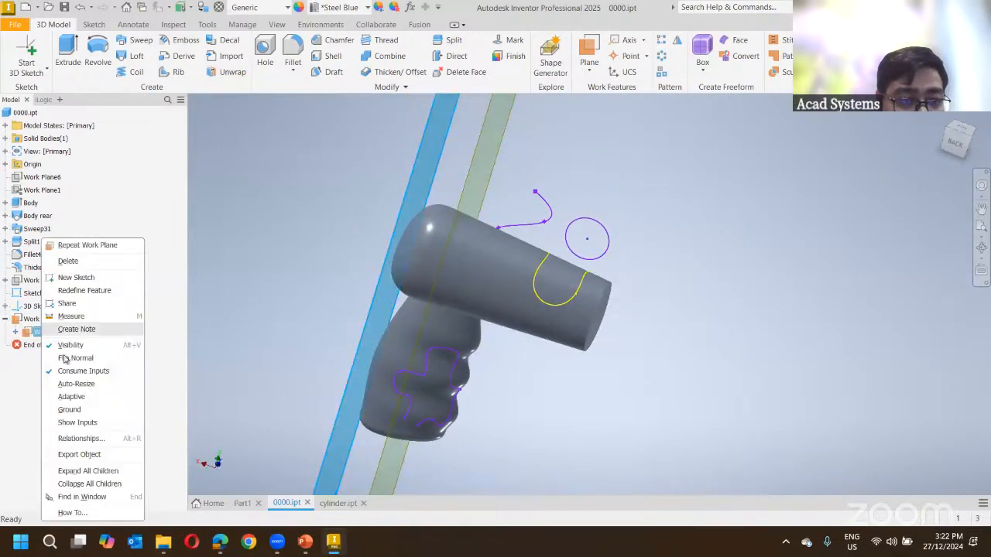
left_click(82, 349)
middle_click_drag(418, 263, 347, 219, "shift")
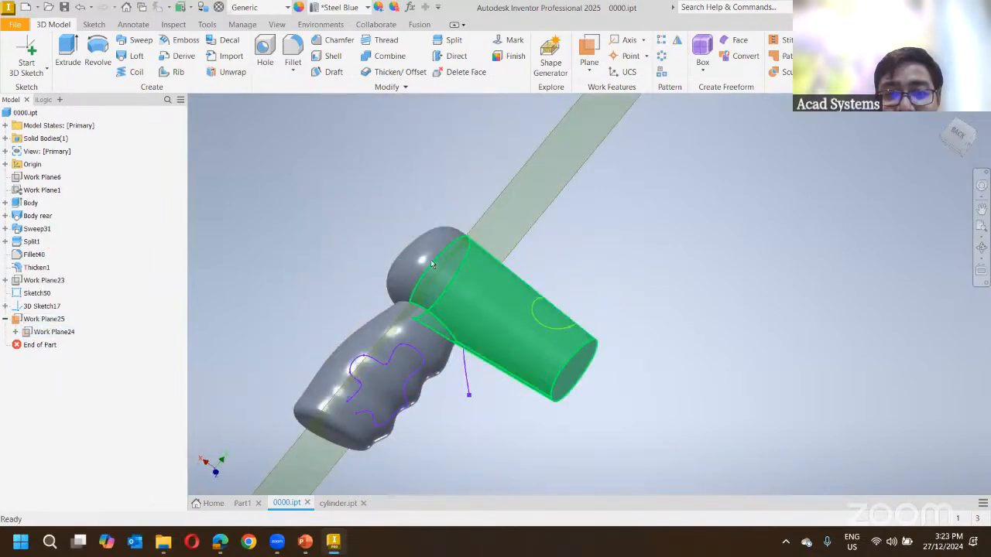
scroll(545, 188, "down", 4)
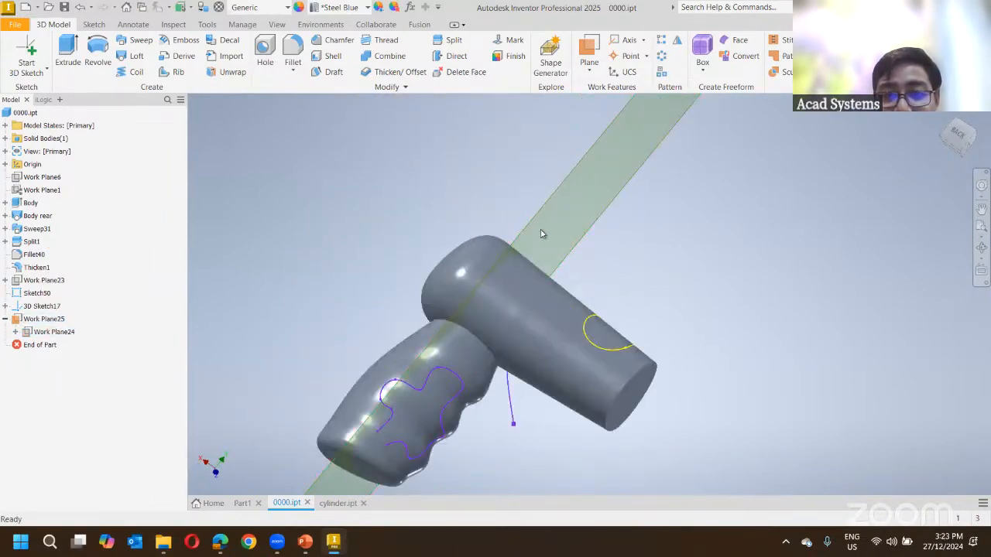
middle_click_drag(525, 218, 520, 179)
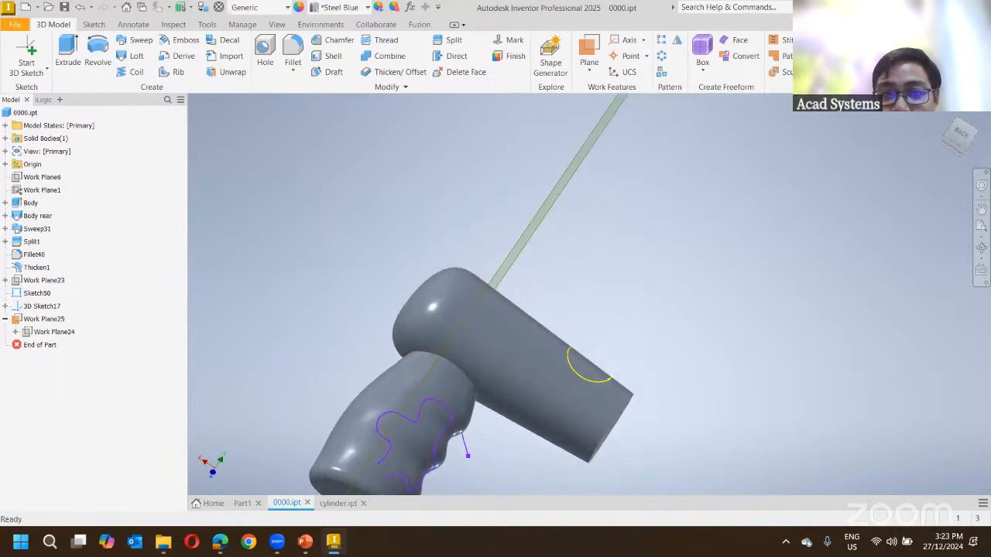
Try to create a silhouette curve of the body in a new 3D sketch, using the visible offset work plane as direction.
left_click(26, 56)
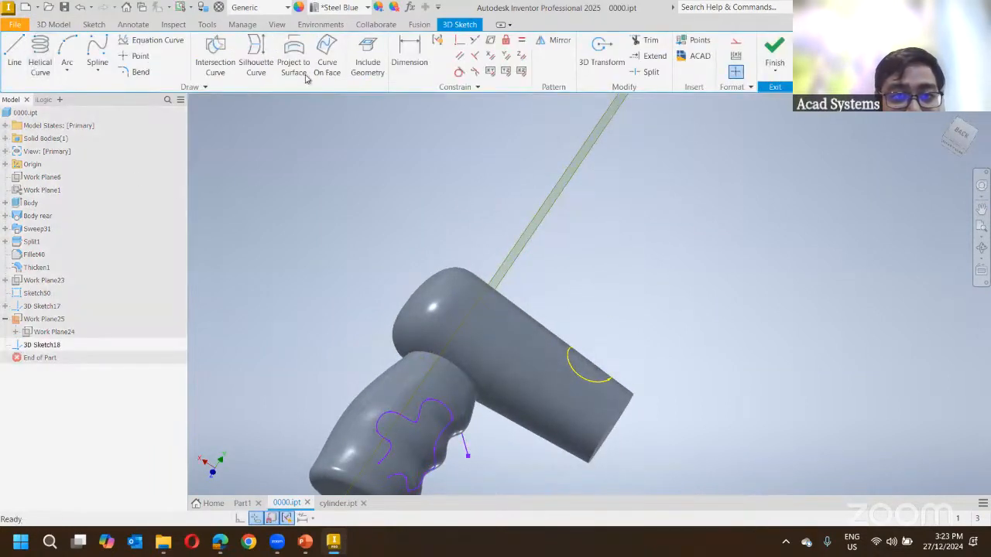
left_click(258, 68)
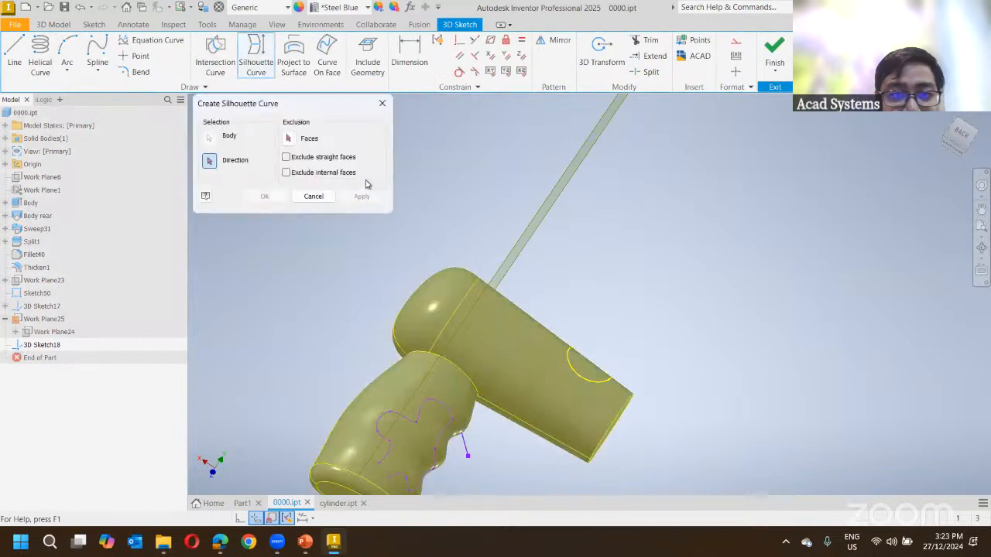
left_click(507, 268)
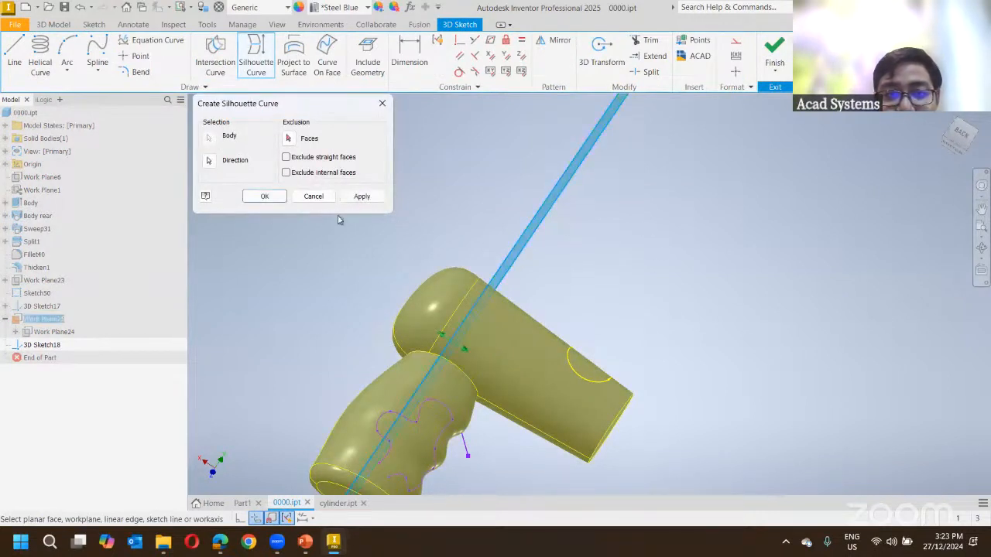
left_click(264, 196)
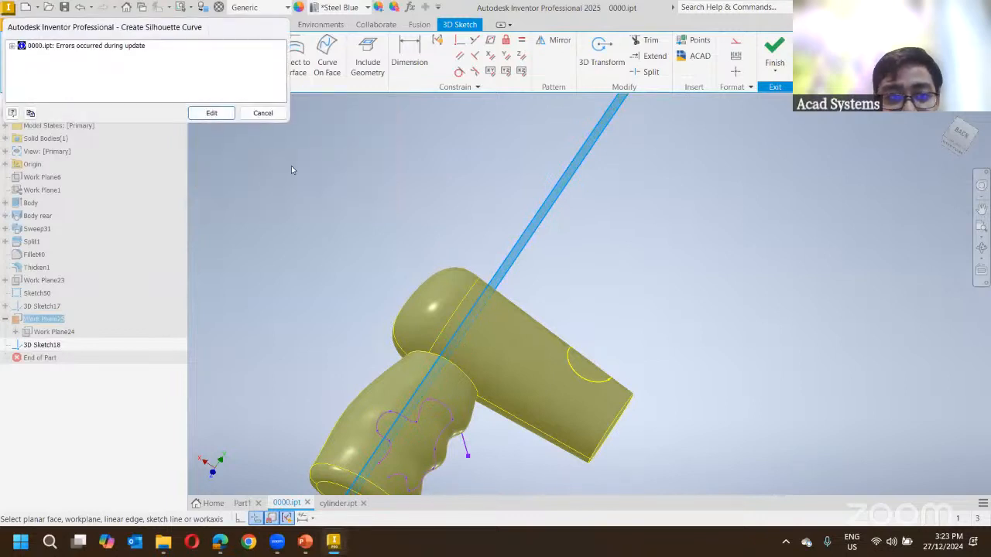
left_click(212, 114)
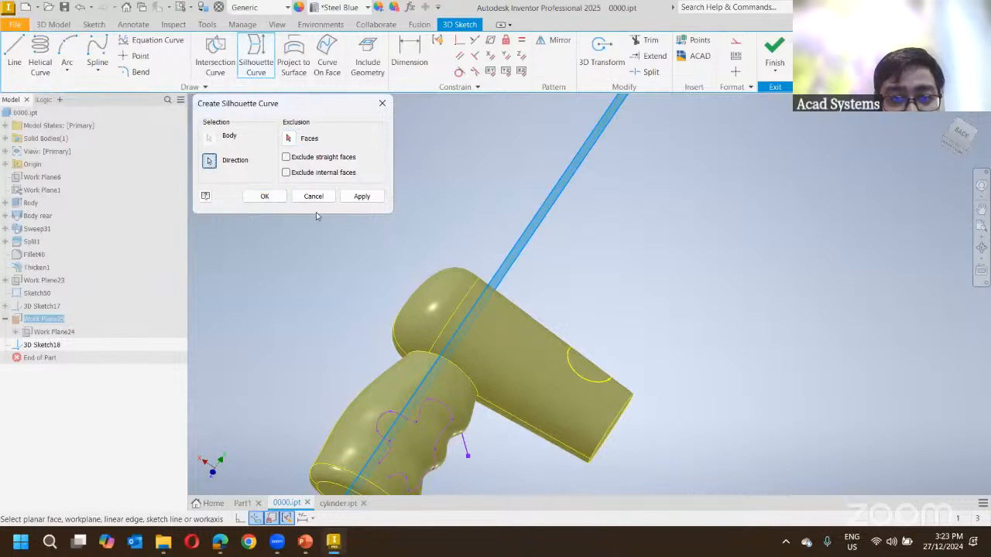
left_click(265, 196)
left_click(211, 113)
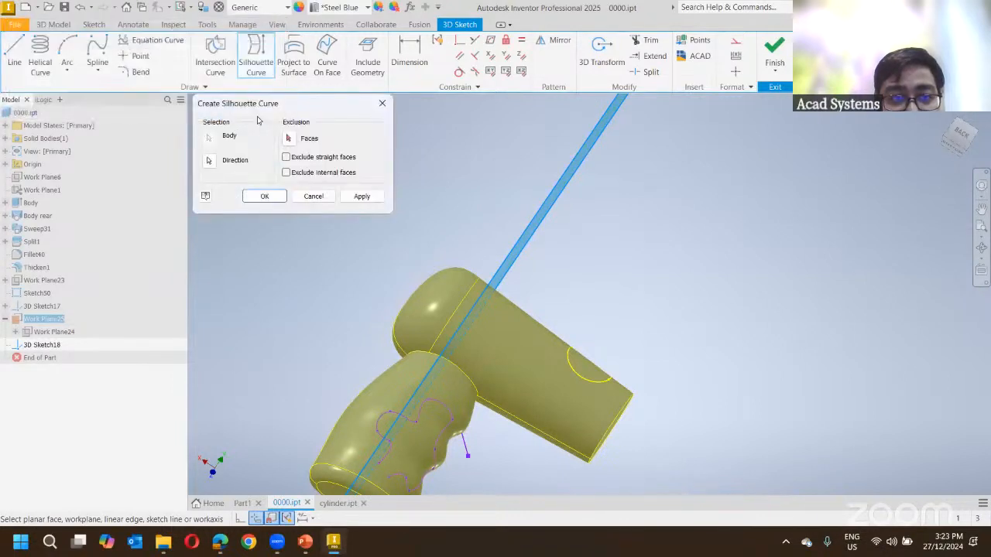
left_click(322, 200)
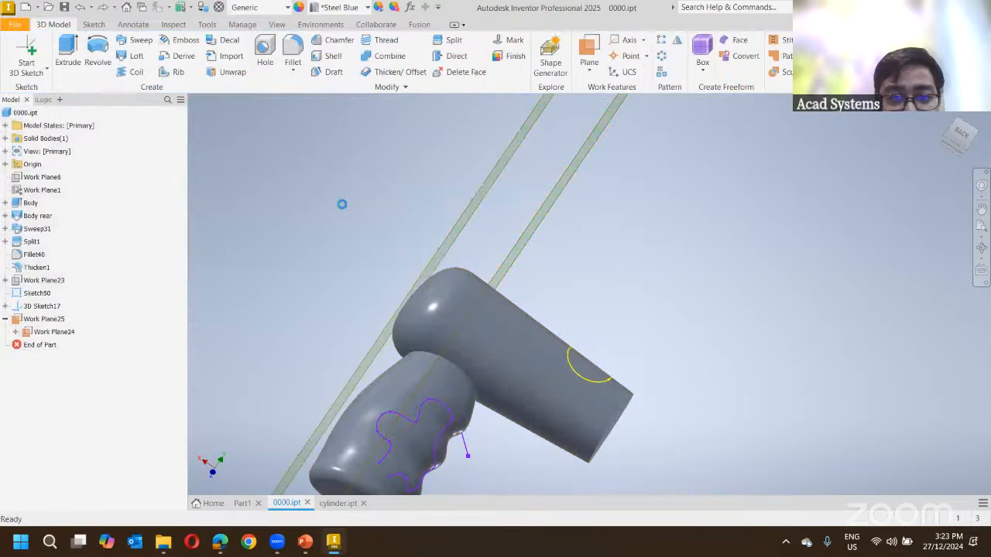
Undo the creation of the two work planes at the barrel's rear.
key("ctrl+z")
key("ctrl+z")
mouse_move(469, 217)
middle_mouse_down("shift")
mouse_move(488, 272)
mouse_move(310, 250)
mouse_move(369, 185)
mouse_move(263, 242)
mouse_move(286, 246)
mouse_move(146, 239)
middle_mouse_up("shift")
Reopen 3D Sketch17 and create a silhouette curve around the hair dryer body with the origin XY Plane as direction.
double_click(42, 305)
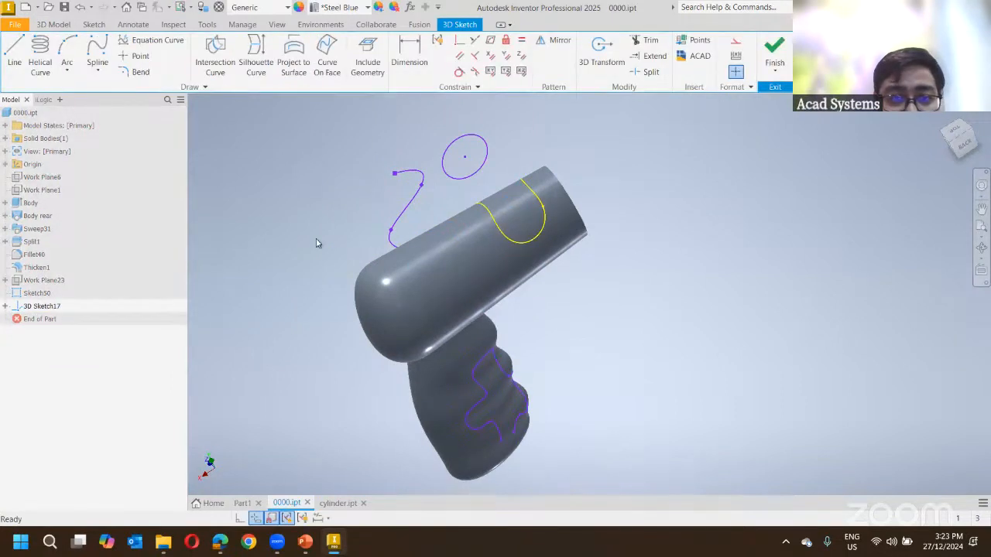
left_click(5, 164)
left_click(47, 190)
middle_click_drag(308, 245, 349, 211, "shift")
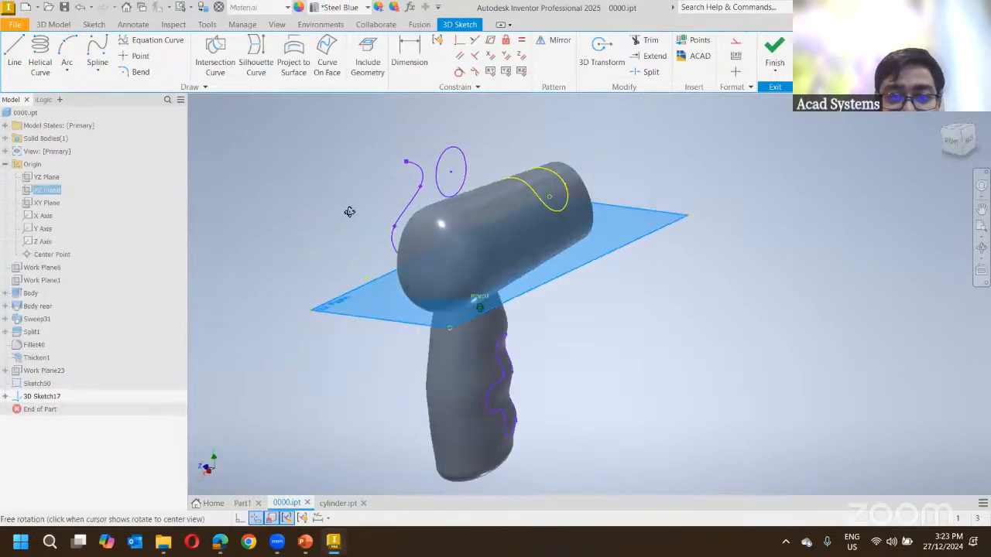
left_click(47, 202)
middle_click_drag(265, 212, 275, 193, "shift")
left_click(275, 192)
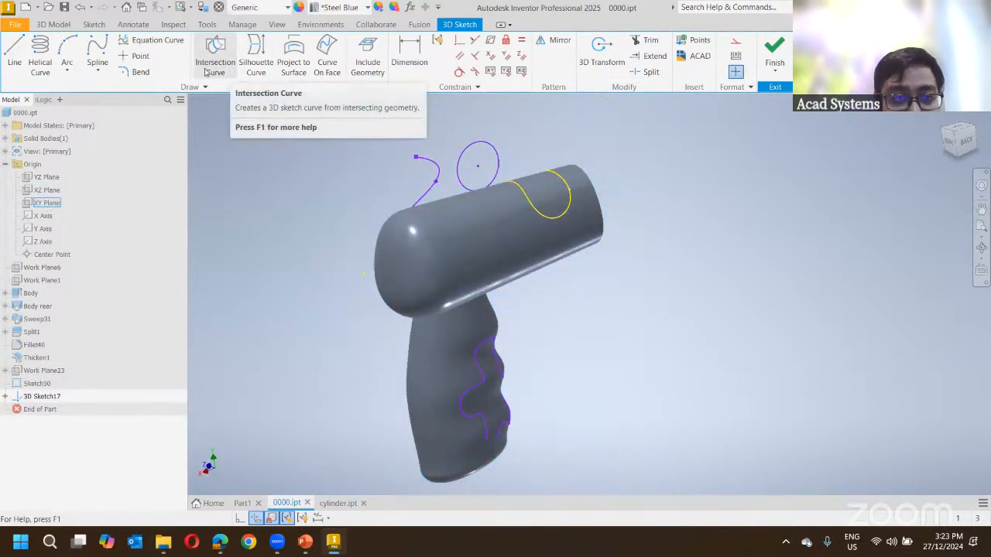
left_click(249, 63)
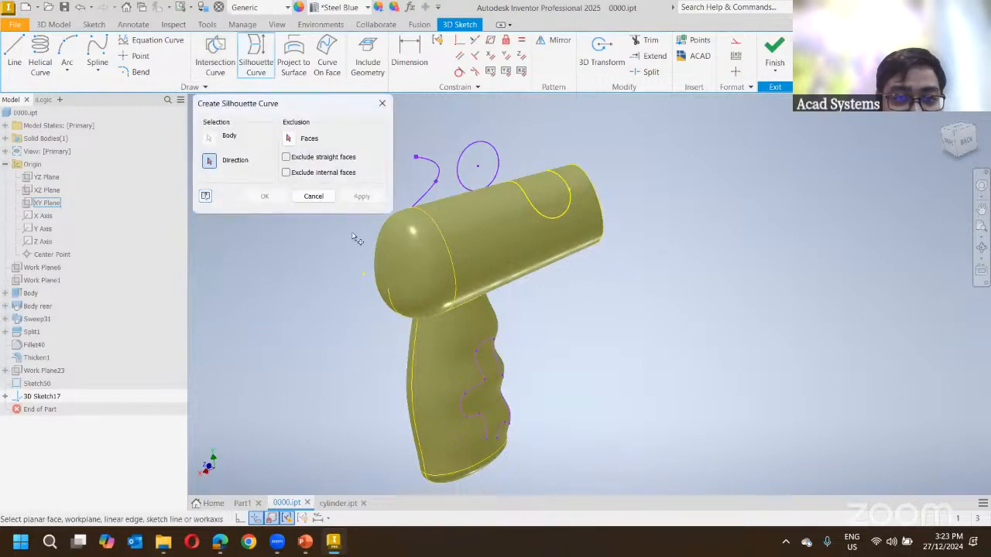
left_click(45, 203)
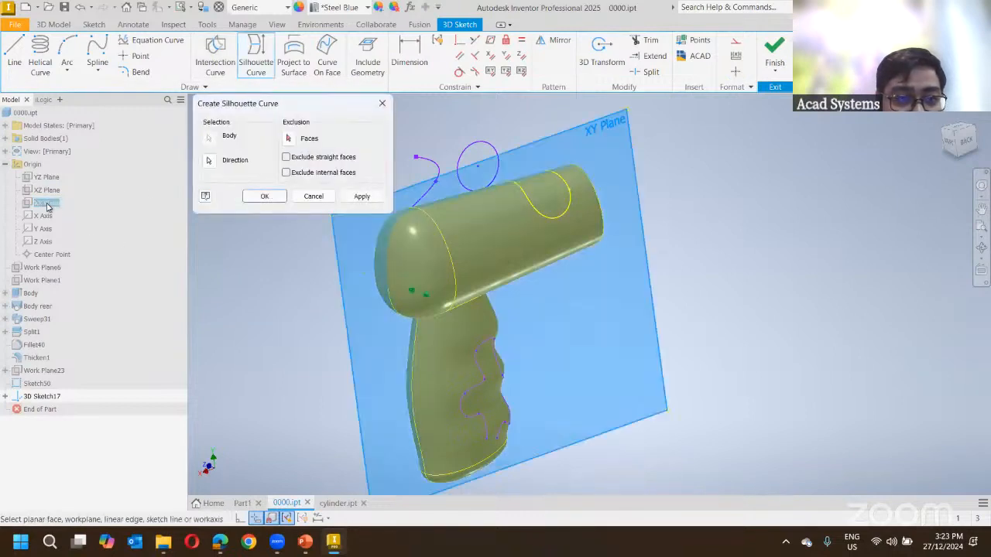
left_click(261, 197)
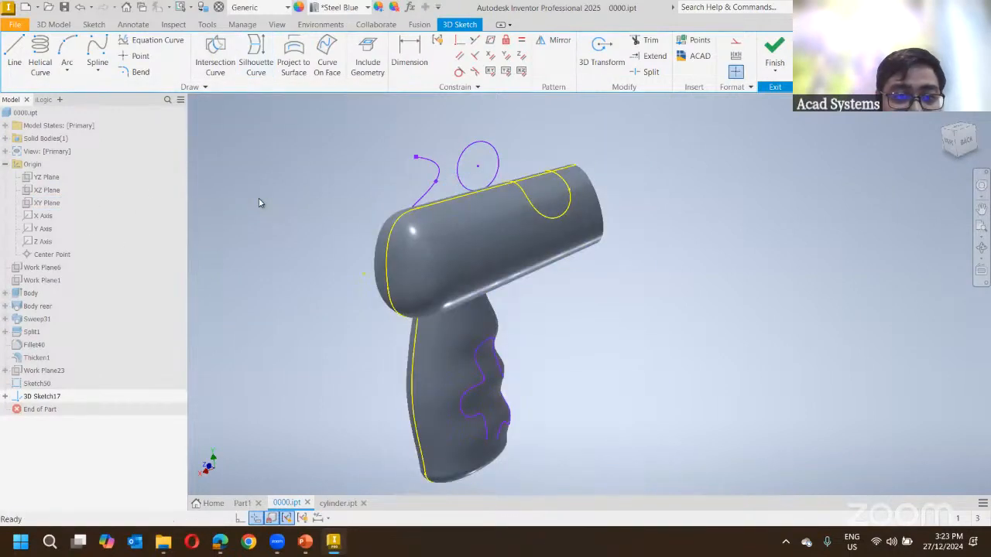
Examine the silhouette curve around the barrel and handle and finish the 3D sketch.
middle_click_drag(258, 198, 496, 214, "shift")
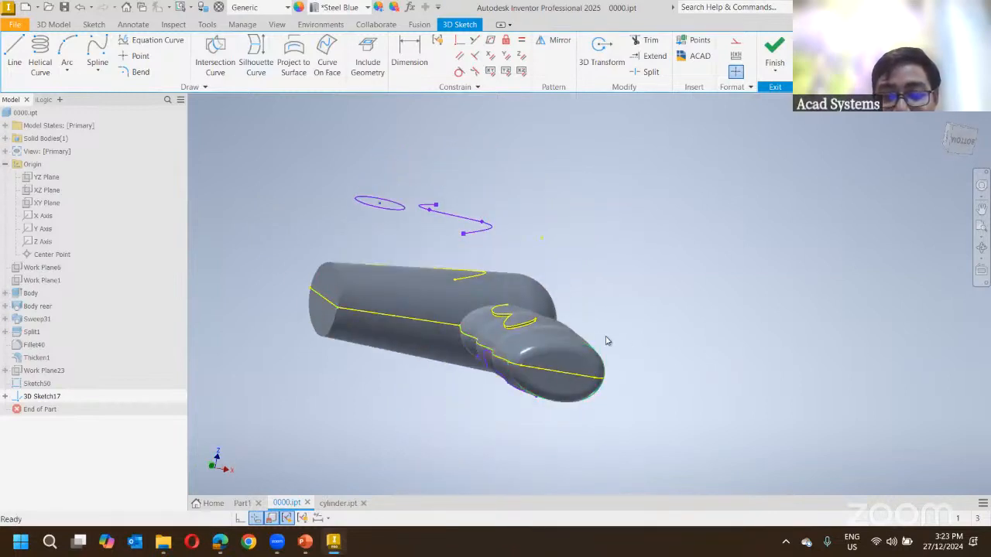
middle_click_drag(607, 340, 368, 306, "shift")
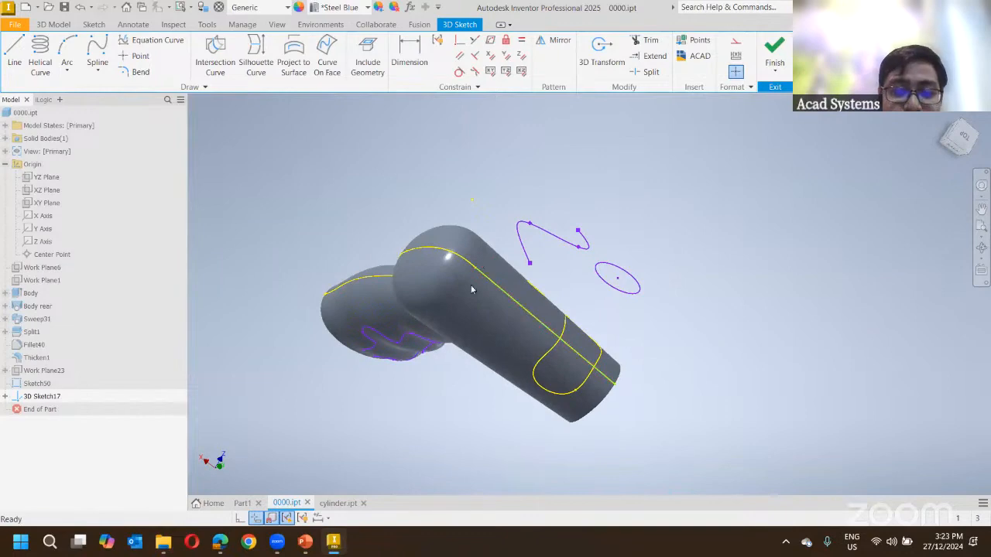
mouse_move(591, 377)
middle_mouse_down("shift")
mouse_move(712, 376)
mouse_move(625, 333)
mouse_move(580, 353)
mouse_move(537, 327)
mouse_move(508, 354)
mouse_move(524, 348)
mouse_move(411, 314)
mouse_move(650, 304)
middle_mouse_up("shift")
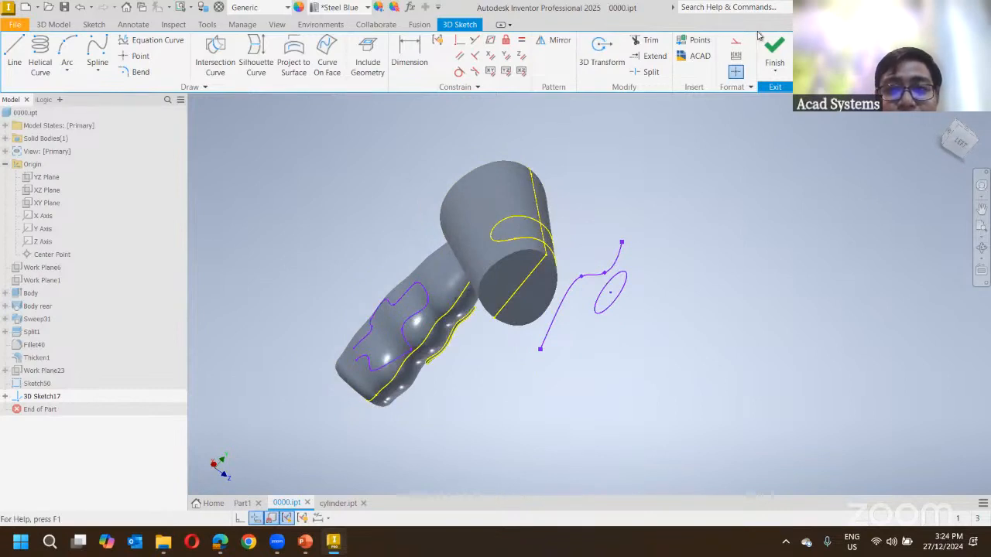
left_click(775, 51)
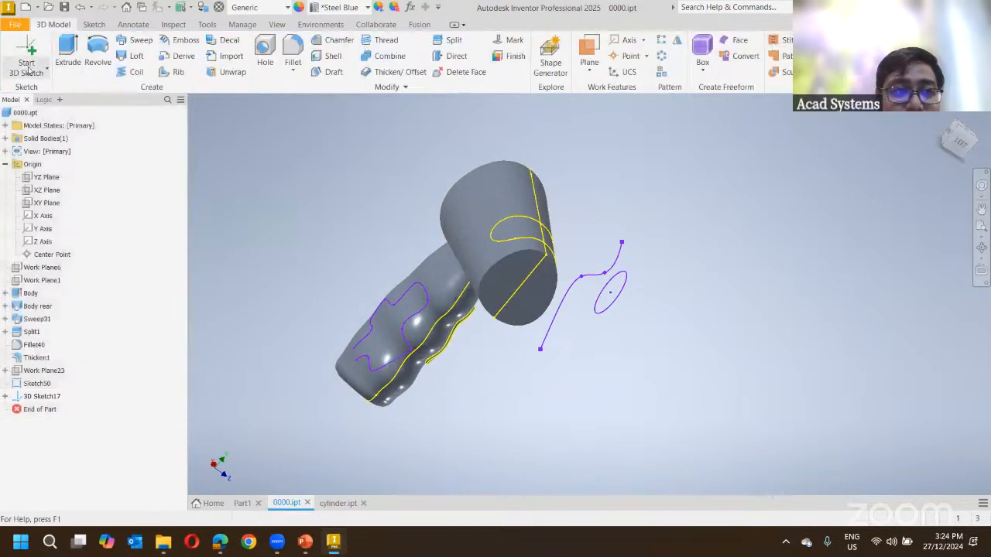
Open Sketch50 for editing and draw a three-point arc above the rear end of the barrel.
left_click(47, 68)
left_click(43, 94)
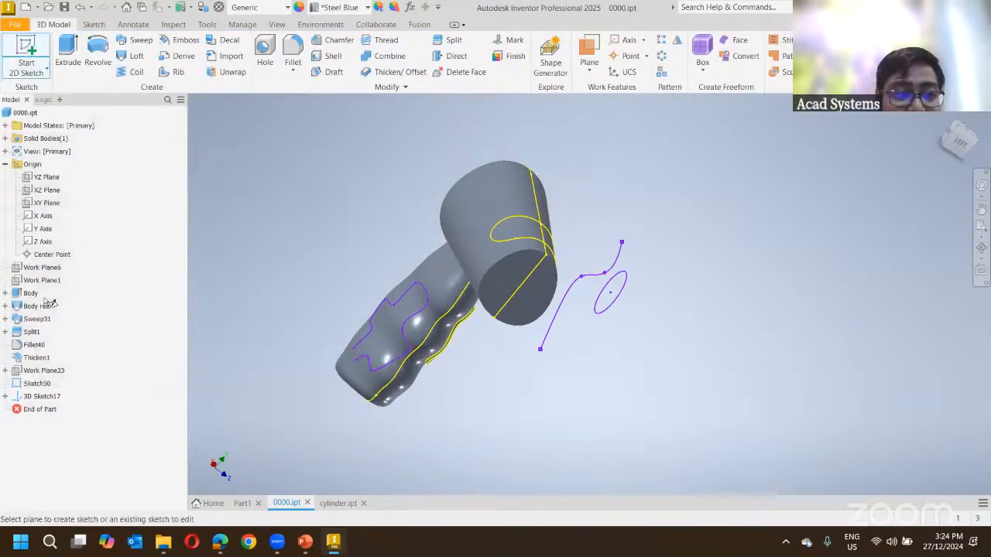
left_click(37, 383)
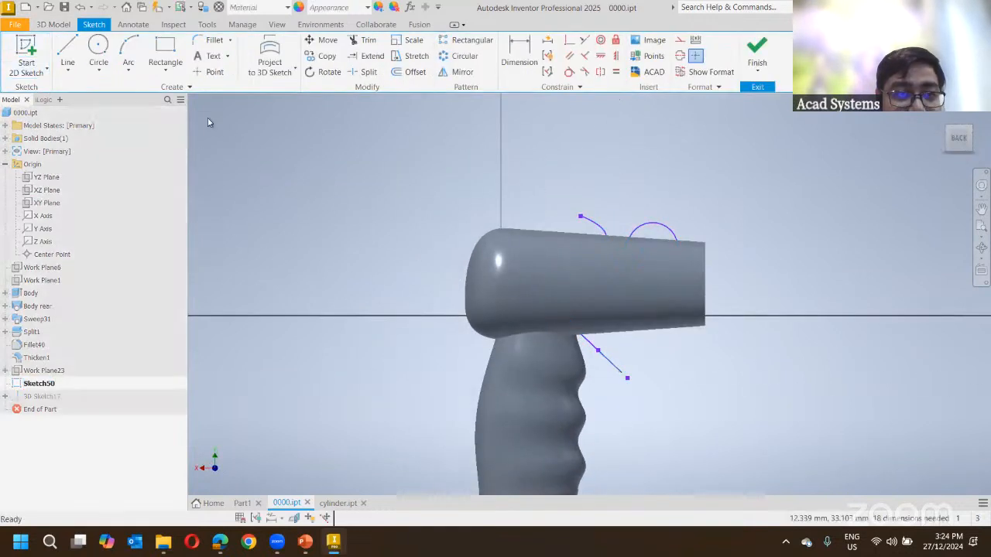
left_click(98, 50)
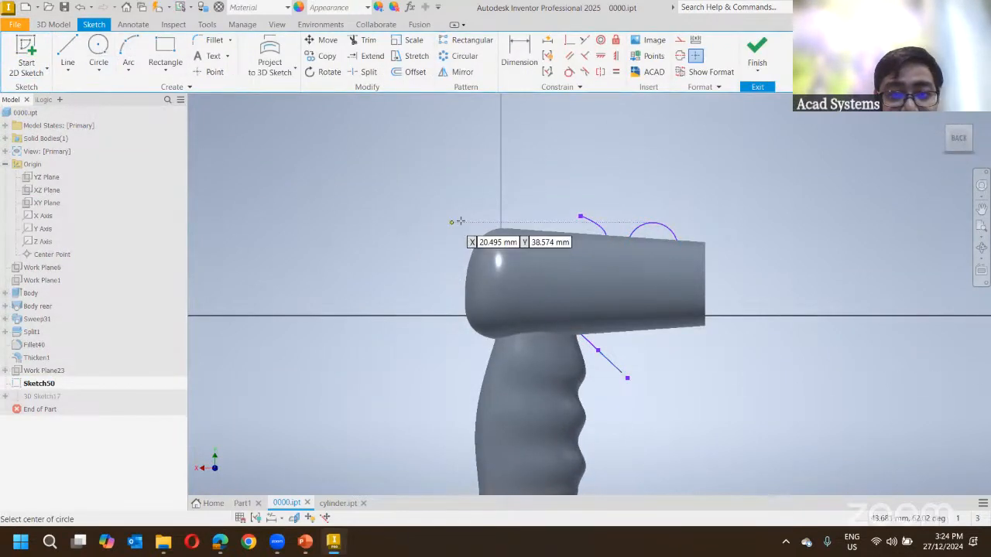
left_click(128, 52)
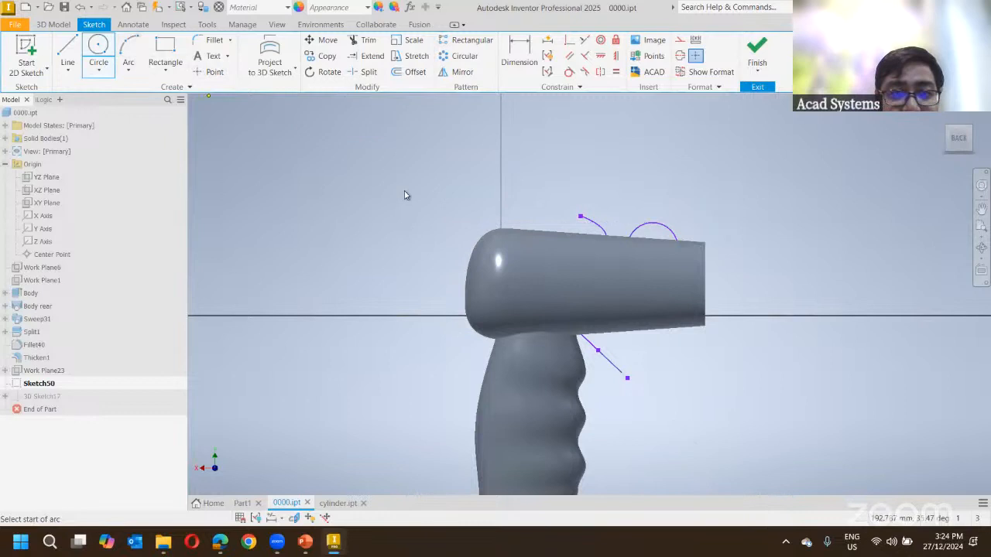
left_click(467, 223)
left_click(518, 277)
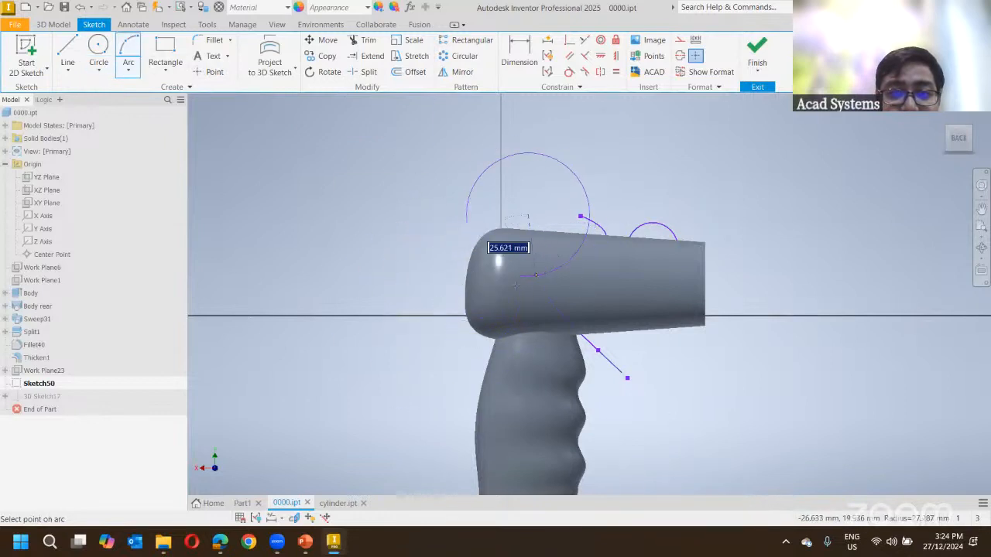
left_click(539, 236)
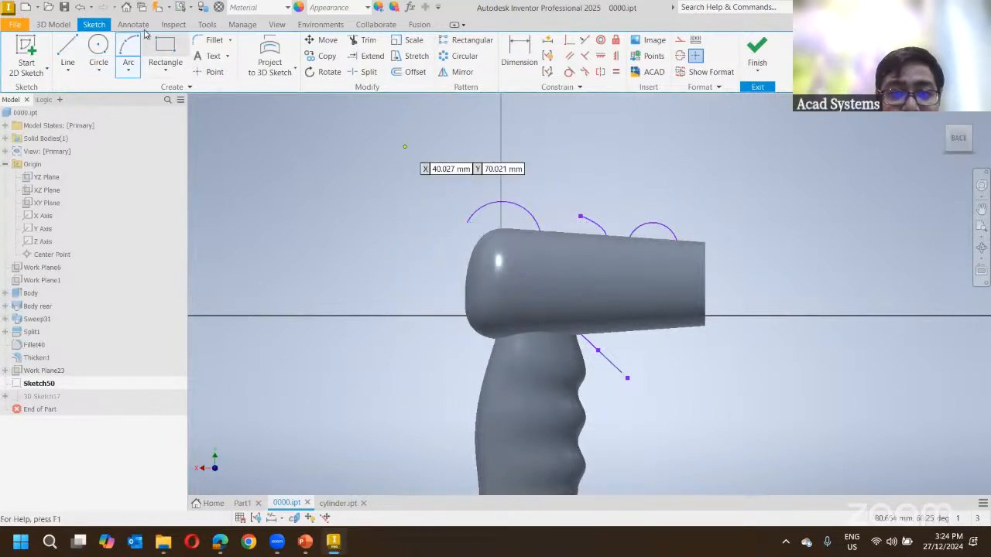
Close the arc with a straight line between its endpoints and finish the sketch.
left_click(65, 50)
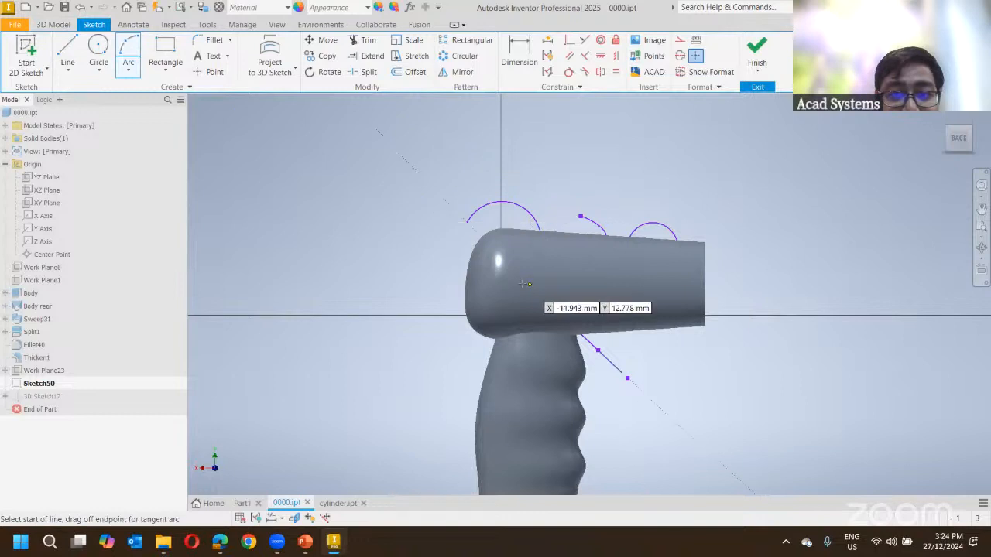
left_click(468, 223)
key("Escape")
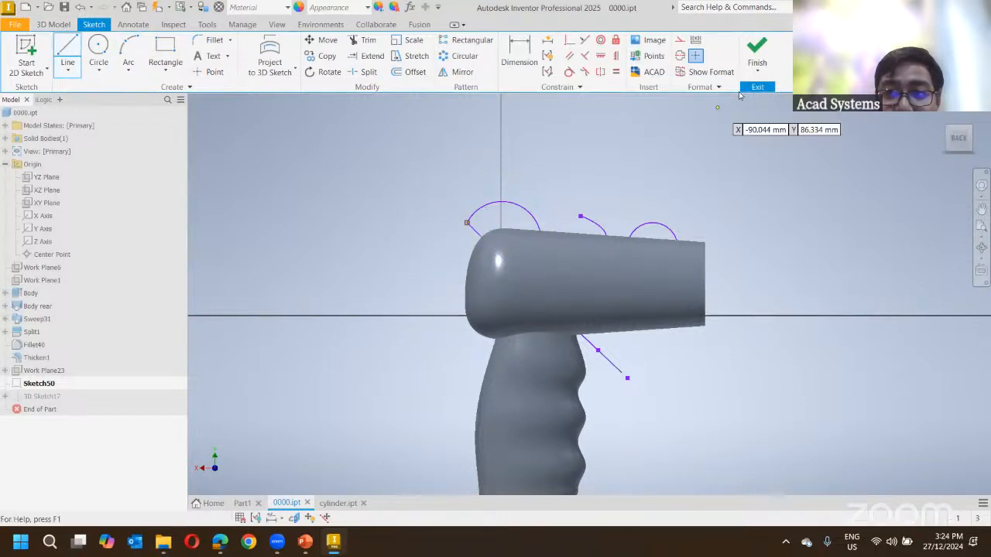
middle_click_drag(586, 187, 534, 176, "shift")
Extrude the closed arc profile as a surface in the flipped direction, 72.550 mm through the barrel's rear.
left_click(67, 56)
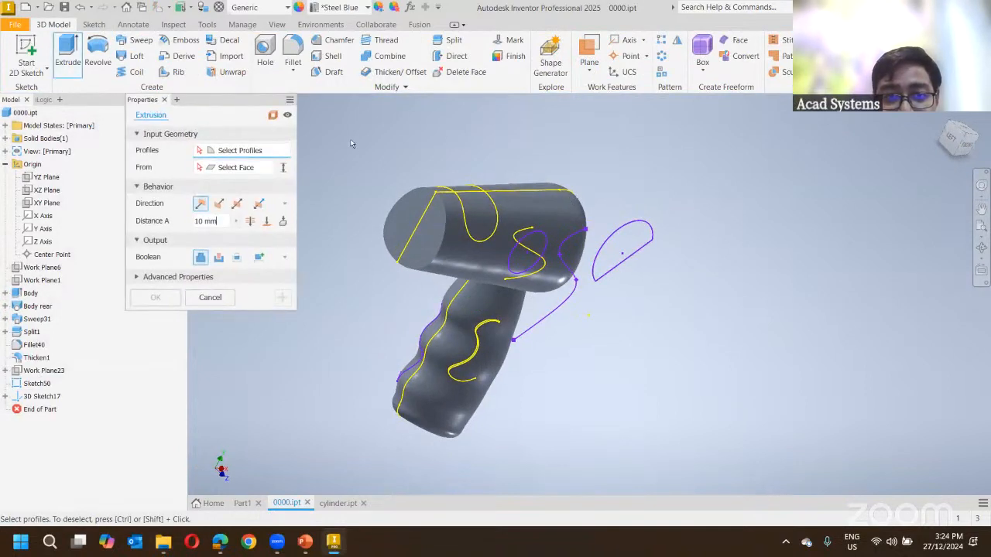
left_click(274, 116)
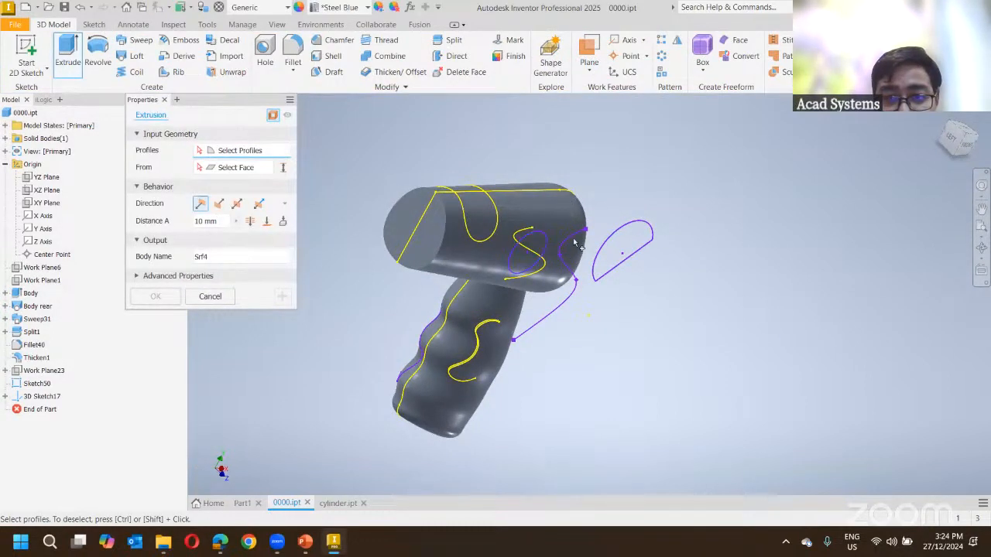
left_click(618, 242)
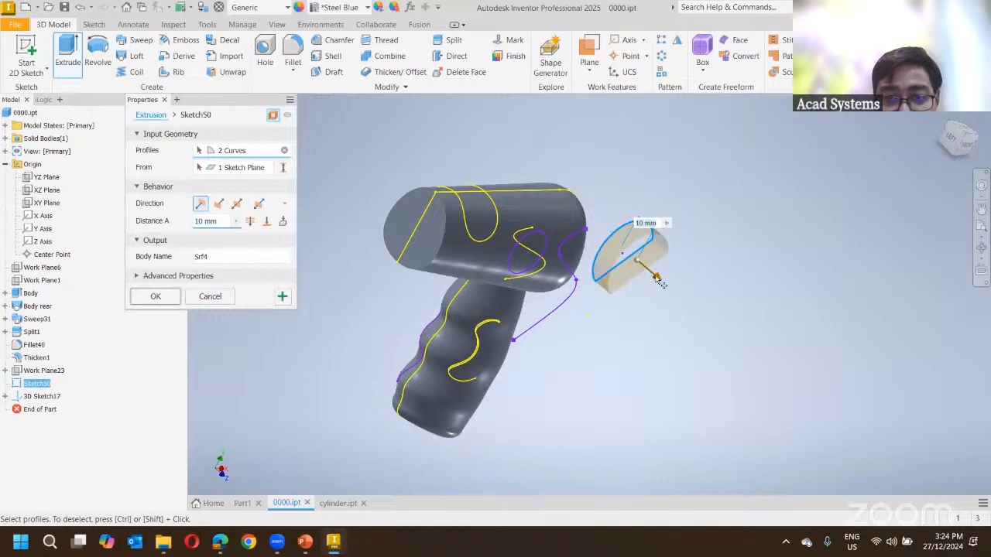
left_click_drag(656, 278, 522, 175)
middle_click_drag(611, 347, 604, 328, "shift")
scroll(497, 205, "up", 3)
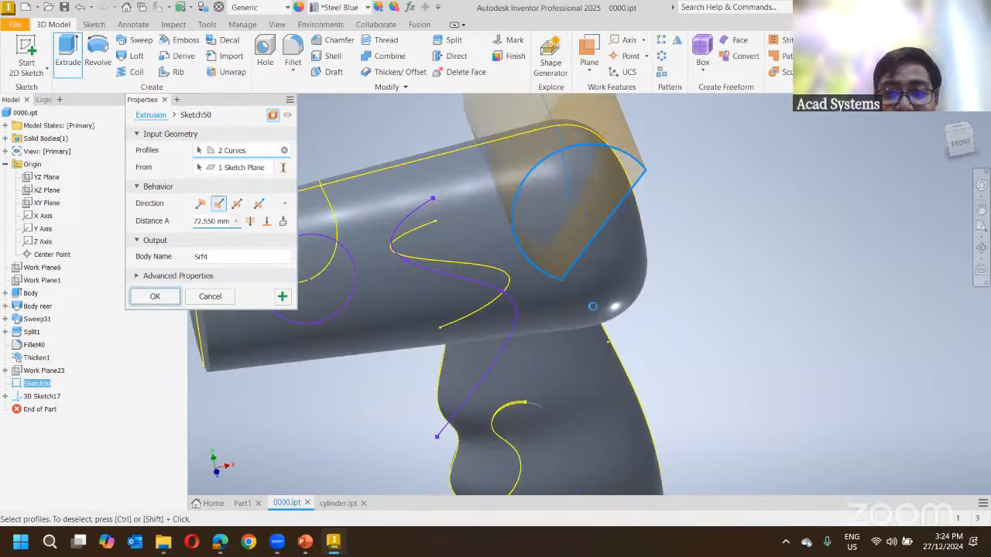
left_click(172, 300)
Create an intersection curve between the extruded surface and the hair dryer barrel in a new 3D sketch and finish the sketch.
mouse_move(346, 275)
middle_mouse_down("shift")
mouse_move(515, 339)
mouse_move(712, 235)
mouse_move(635, 232)
middle_mouse_up("shift")
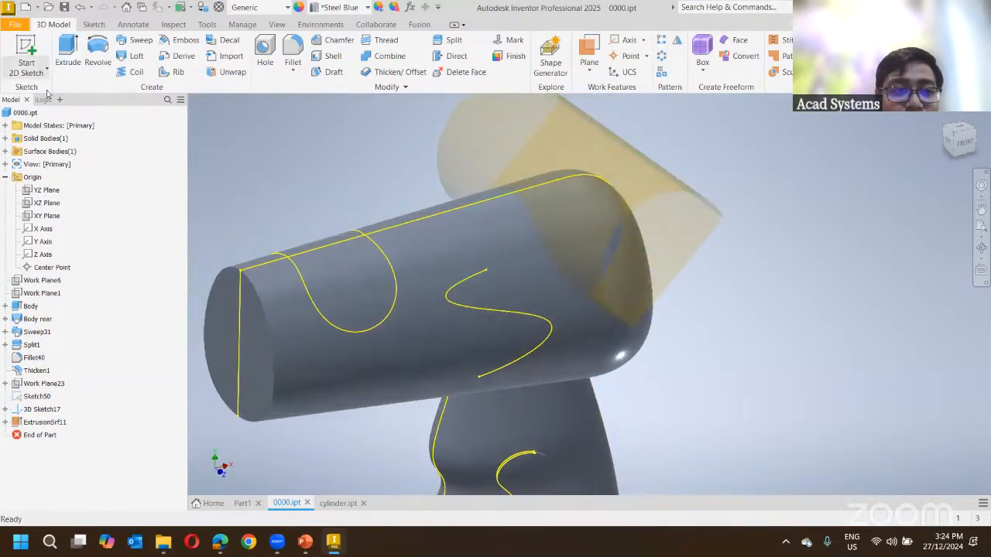
left_click(35, 70)
left_click(54, 117)
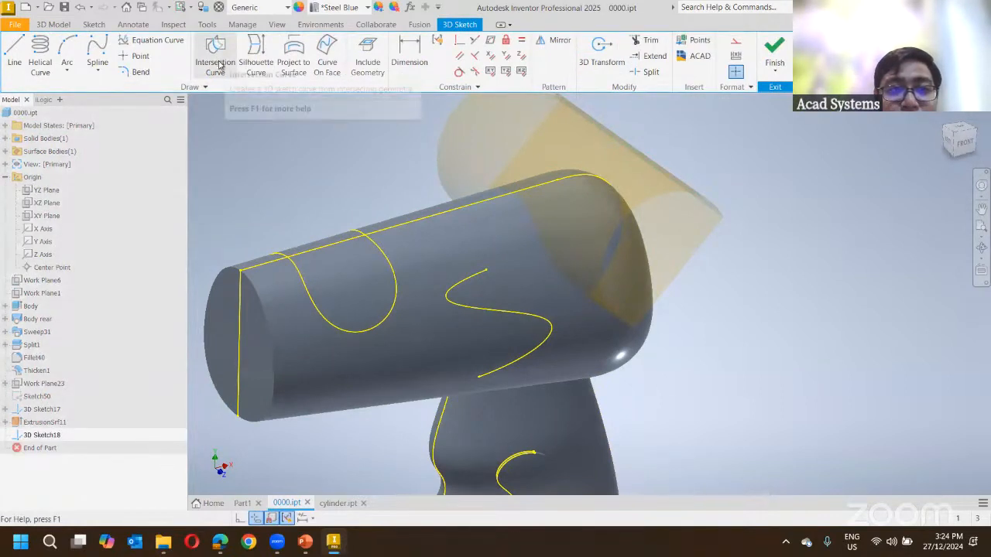
left_click(218, 67)
middle_click_drag(622, 186, 707, 202)
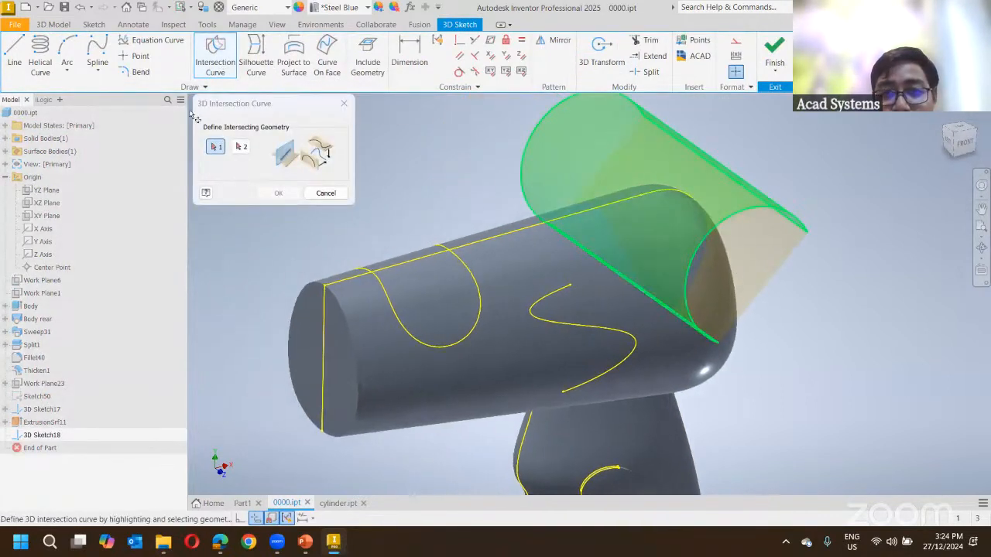
left_click(664, 157)
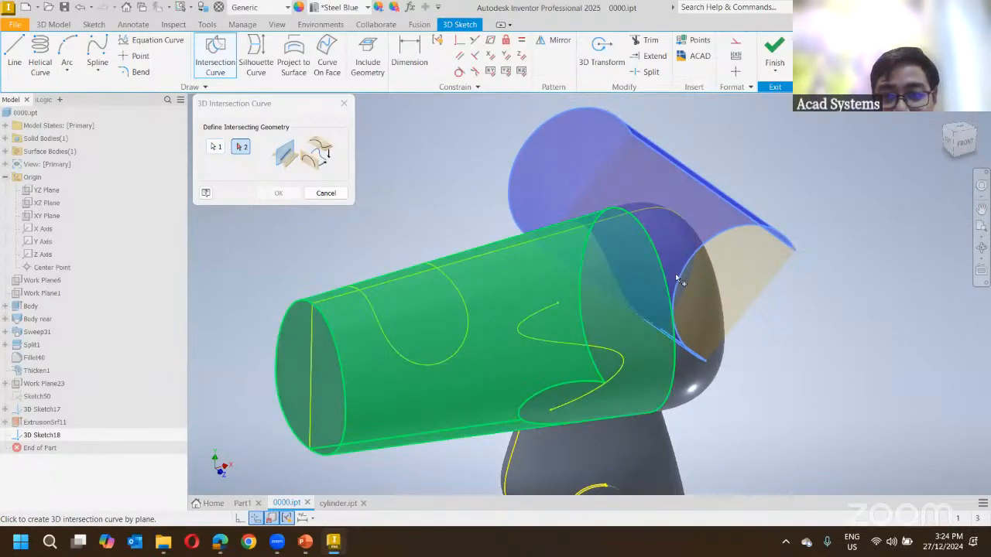
left_click(626, 280)
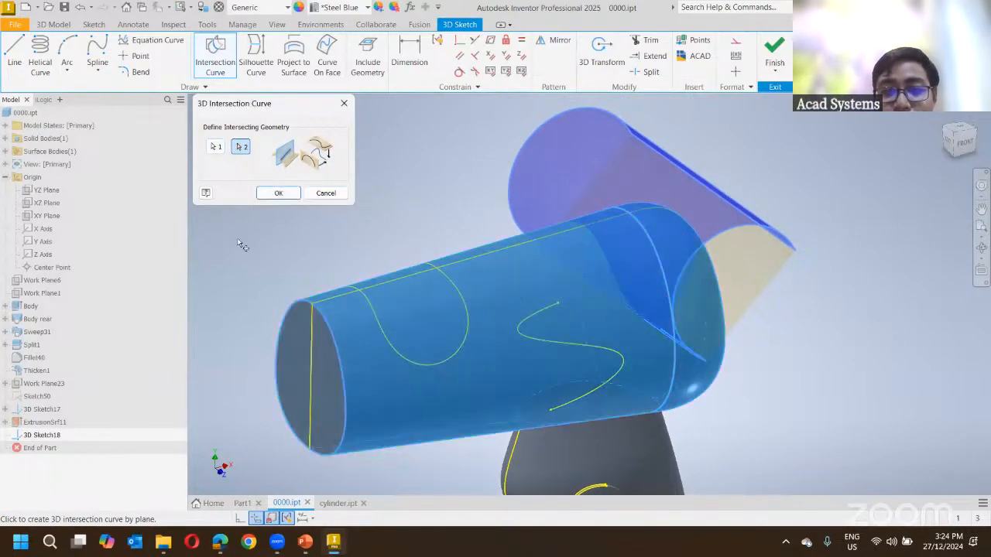
left_click(279, 193)
middle_click_drag(469, 276, 446, 238, "shift")
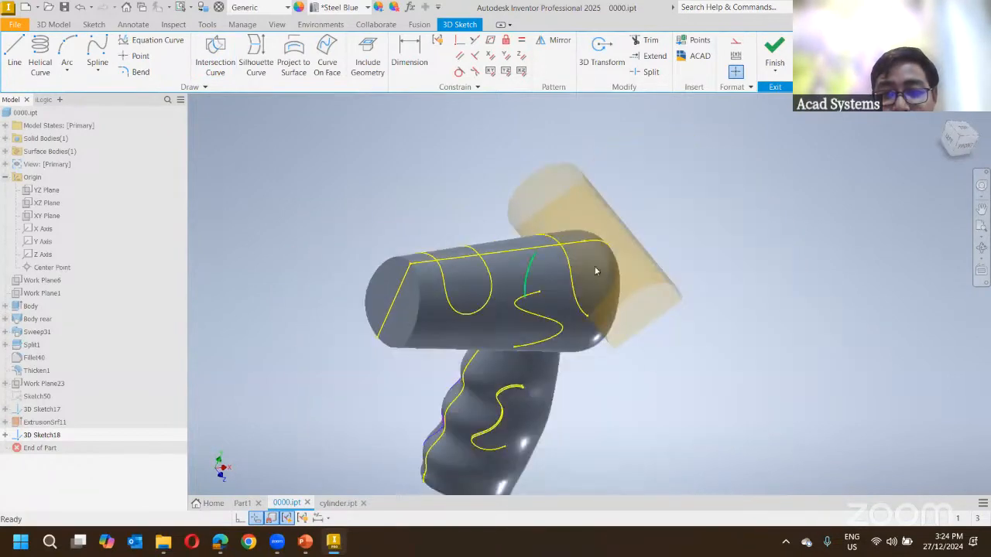
middle_click_drag(594, 270, 383, 139, "shift")
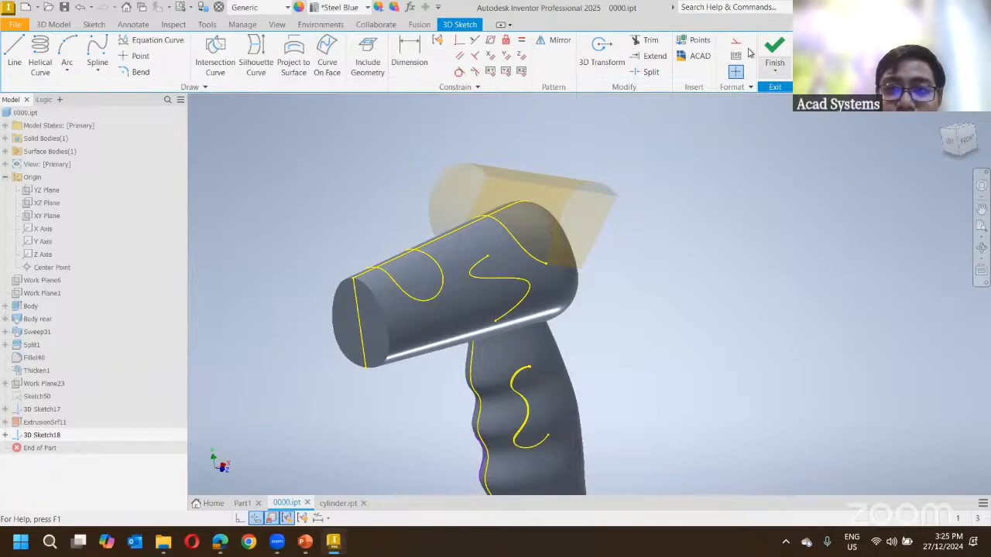
left_click(772, 52)
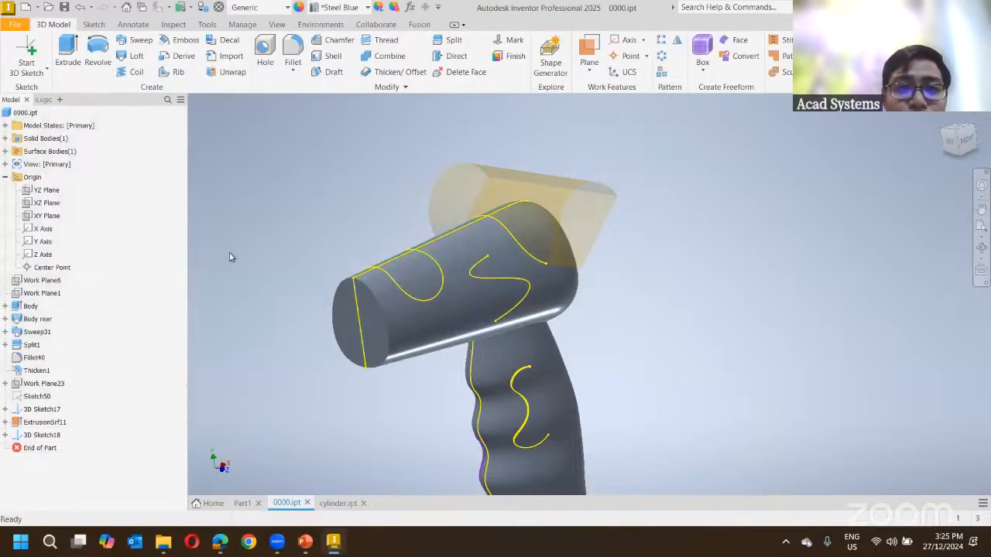
Split the barrel's side face with the closed loop curve projected near its front end.
middle_click_drag(229, 255, 263, 264, "shift")
scroll(466, 303, "up", 3)
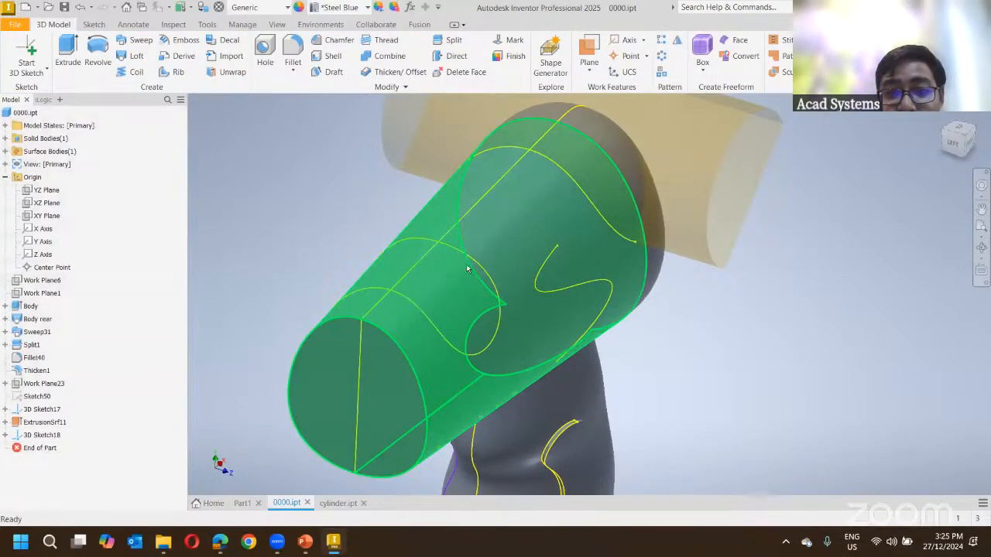
left_click(452, 42)
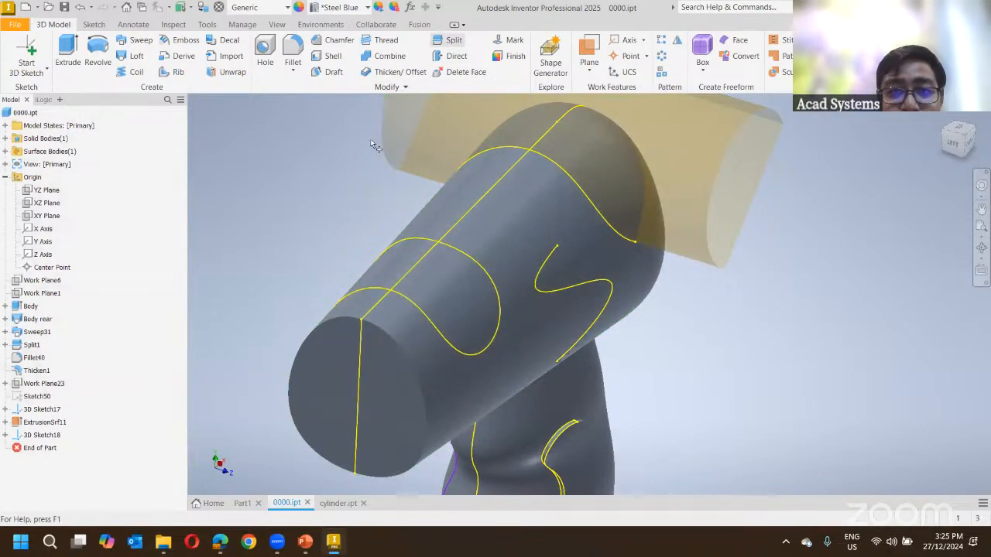
left_click(411, 243)
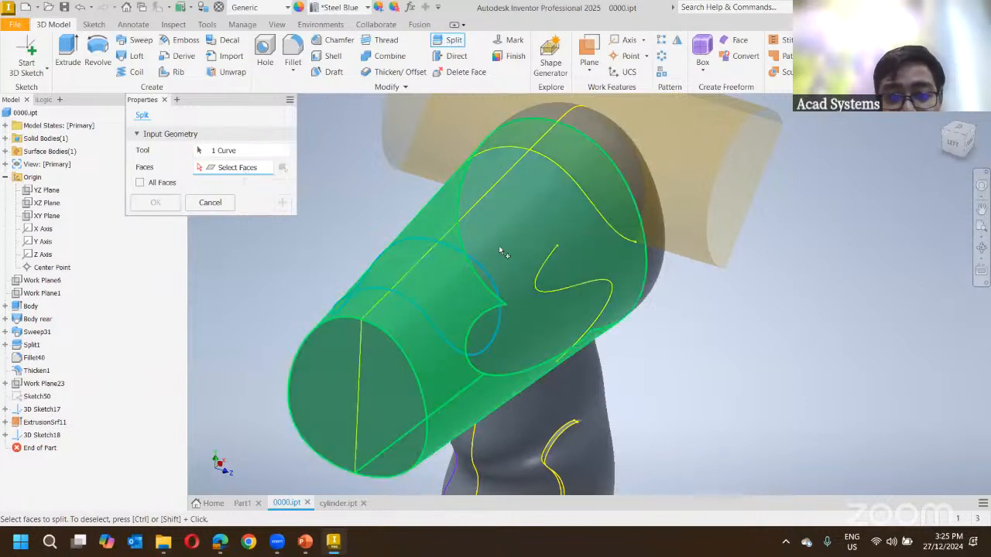
left_click(499, 247)
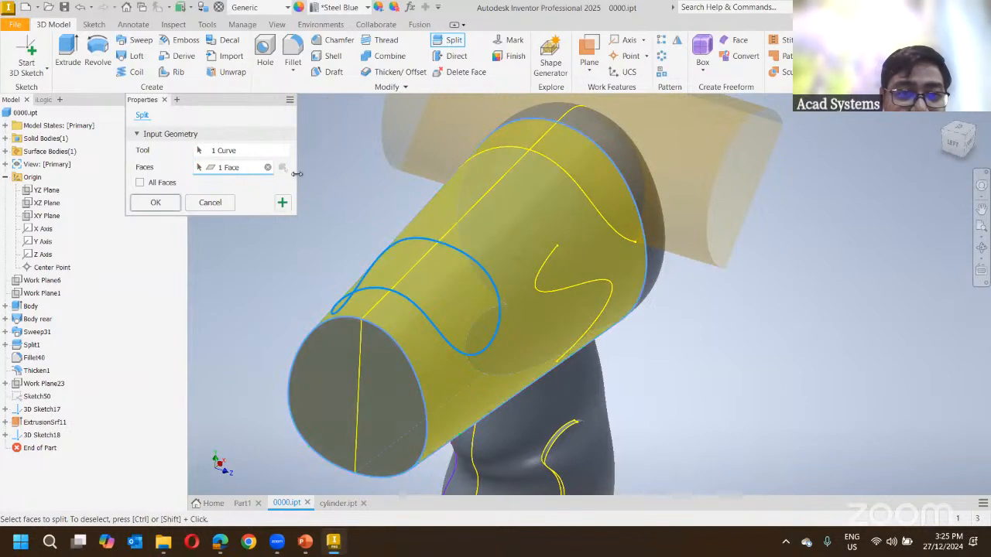
left_click(155, 202)
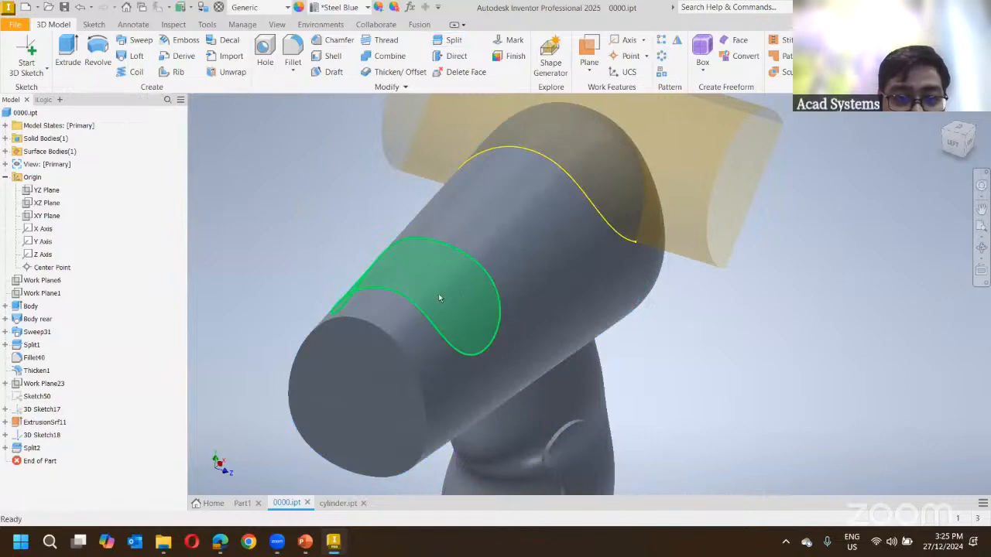
Set the model's visual style to Shaded with Edges.
middle_click_drag(436, 313, 328, 301, "shift")
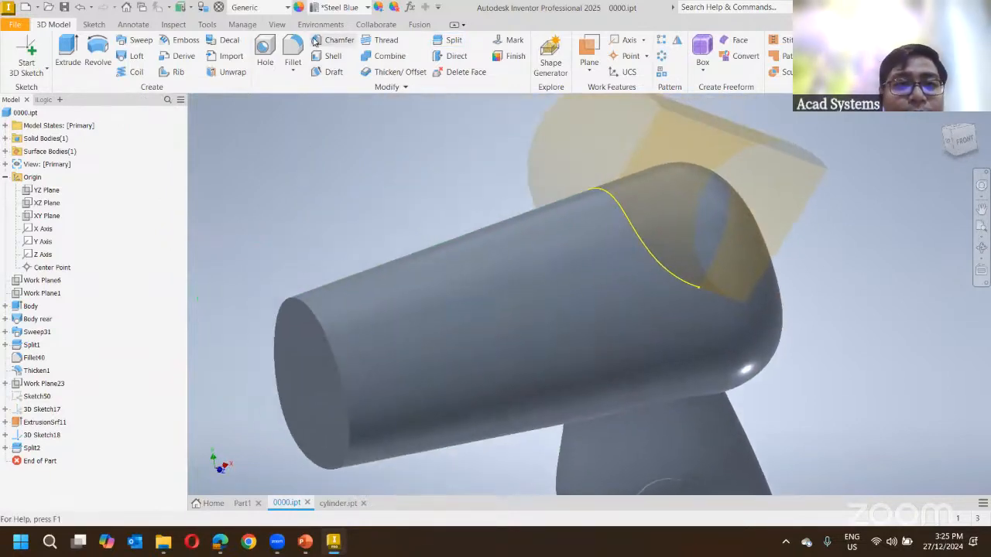
left_click(276, 26)
left_click(245, 68)
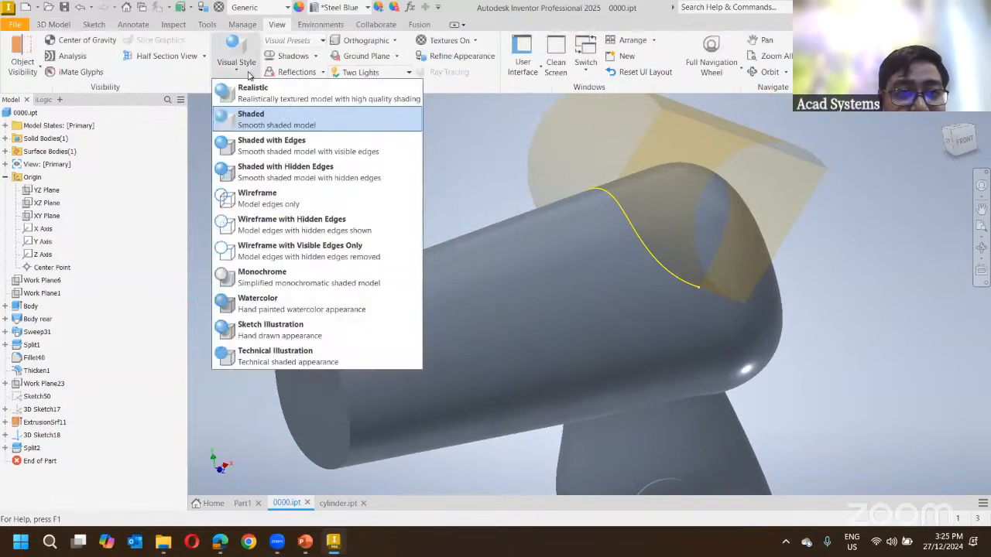
left_click(255, 153)
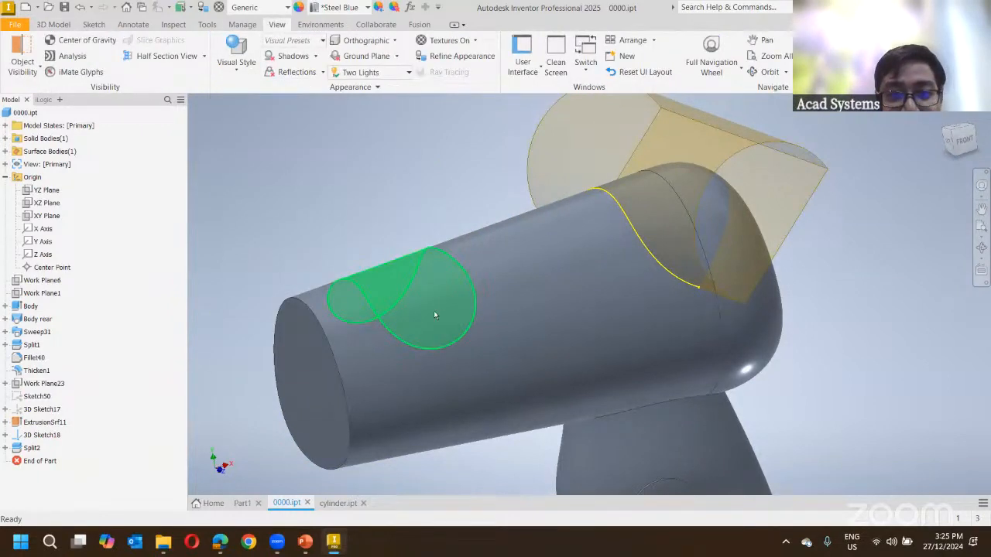
Thicken the loop-shaped split face 1 mm inward as a cut to recess it into the barrel.
middle_click_drag(308, 185, 383, 240, "shift")
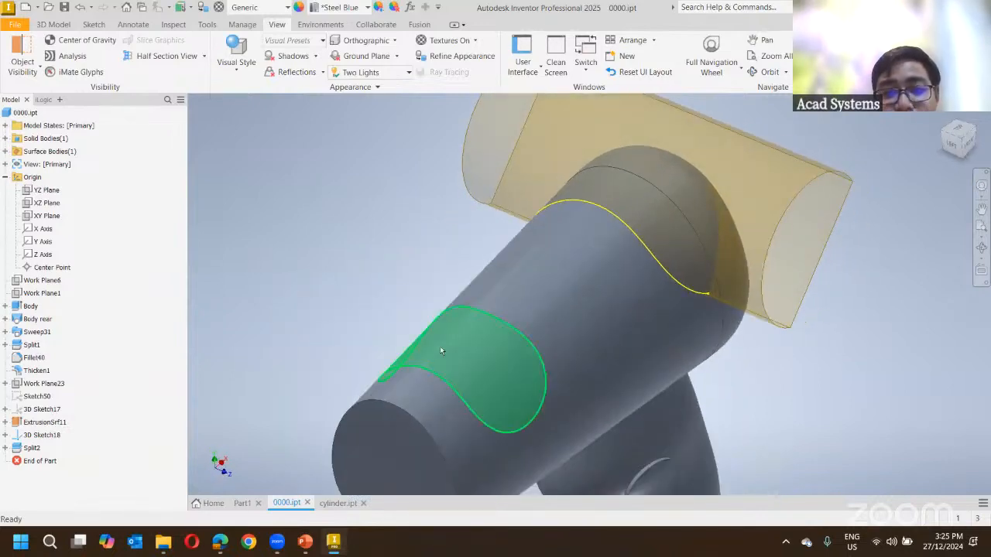
left_click(53, 24)
left_click(398, 71)
middle_click_drag(436, 261, 374, 222, "shift")
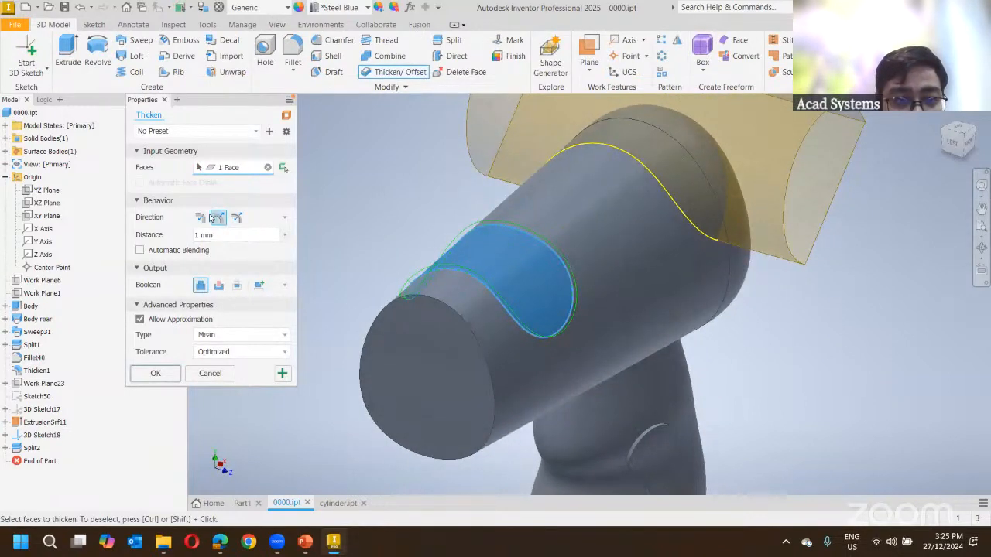
left_click(201, 217)
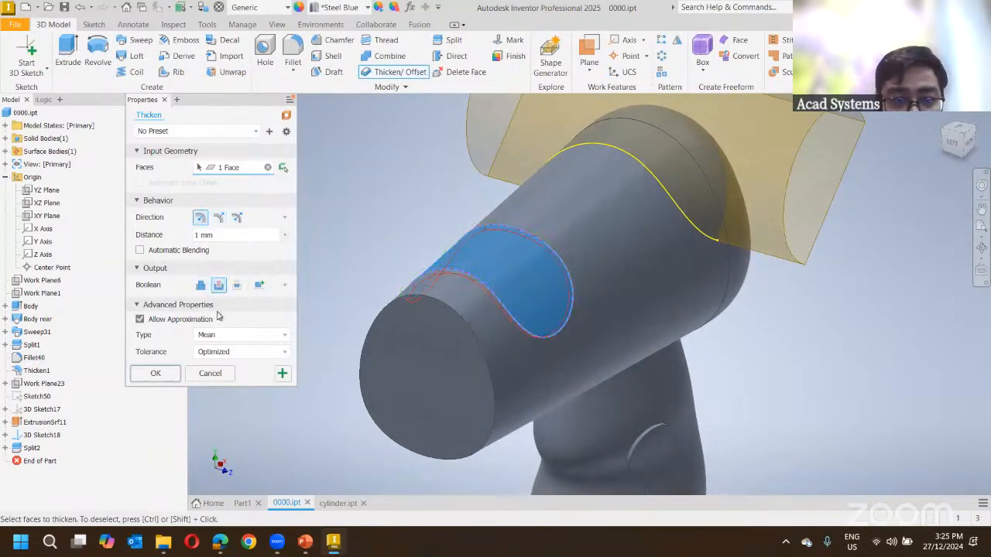
left_click(155, 373)
middle_click_drag(410, 293, 323, 188, "shift")
scroll(410, 224, "down", 3)
scroll(401, 138, "up", 3)
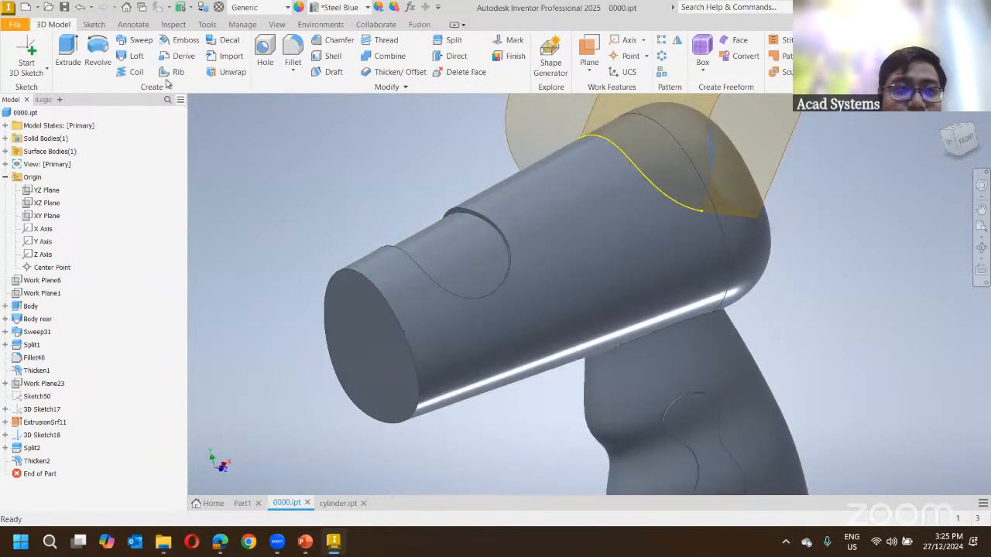
scroll(310, 350, "down", 3)
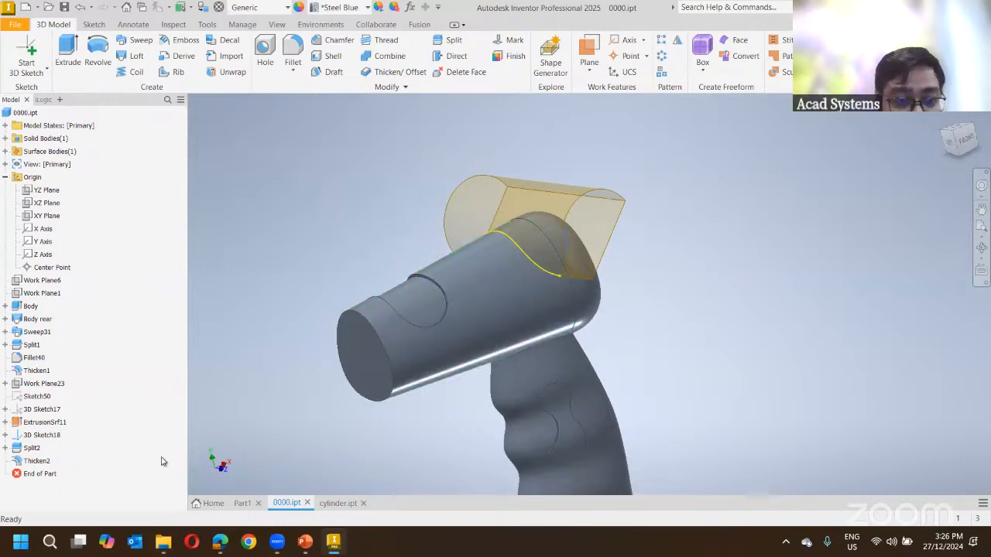
Open Assembly1.iam from the 3D Sketch folder in File Explorer.
left_click(163, 542)
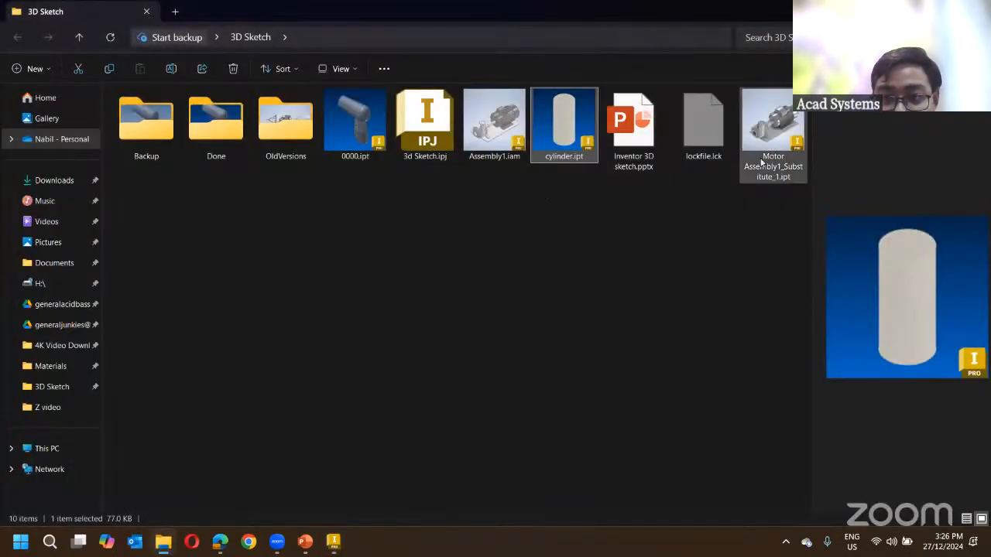
double_click(492, 149)
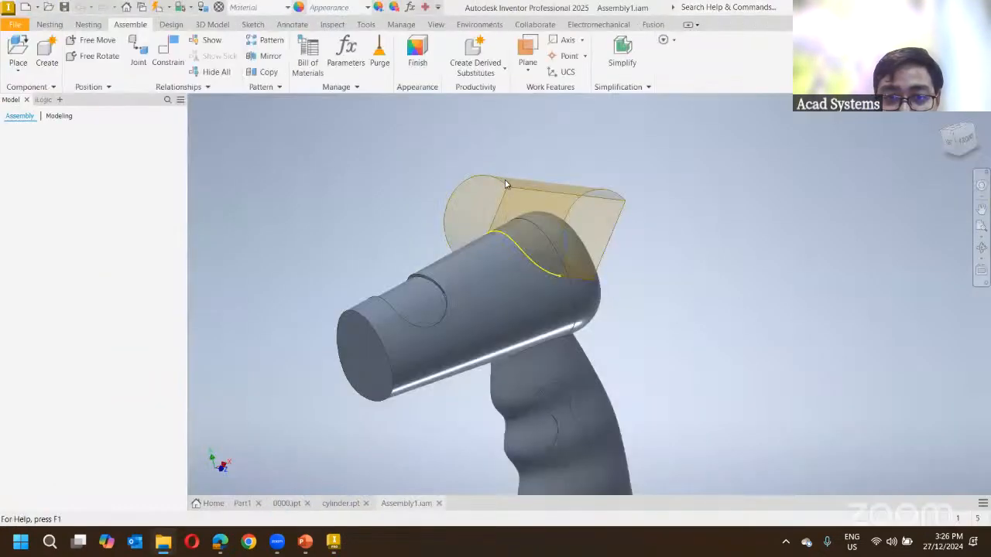
middle_click_drag(482, 189, 437, 221)
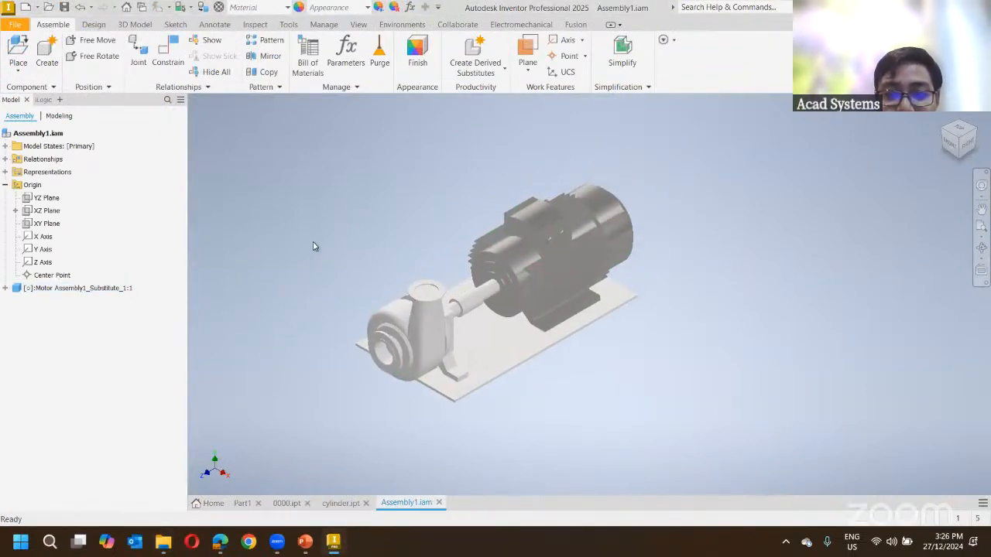
Edit the Motor Assembly1_Substitute_1 part in place and start a new 3D sketch in it.
left_click(503, 333)
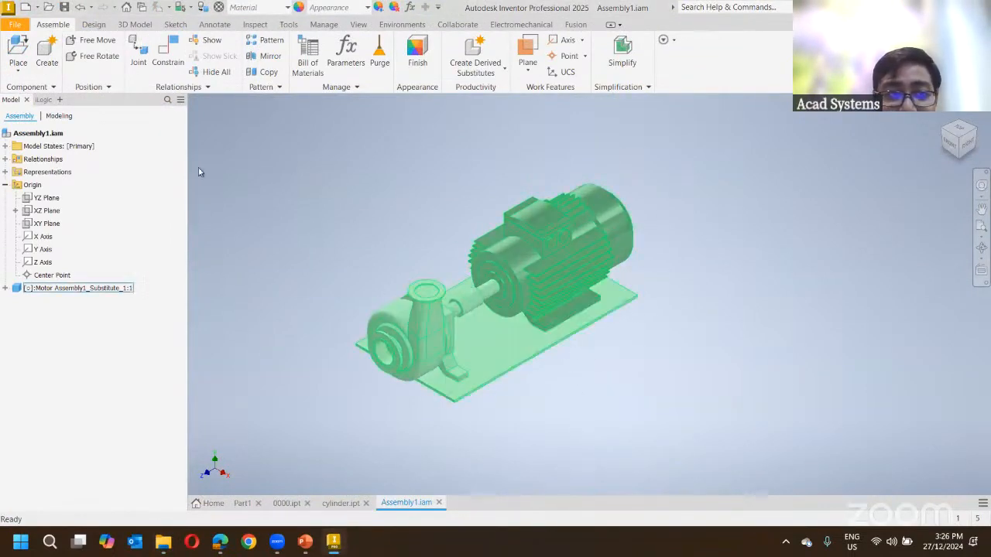
left_click(94, 26)
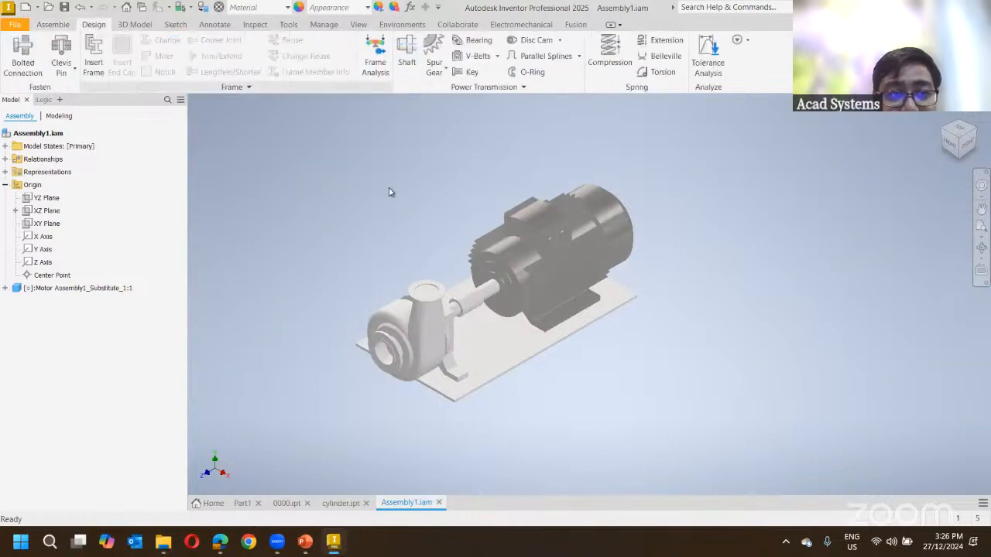
double_click(42, 288)
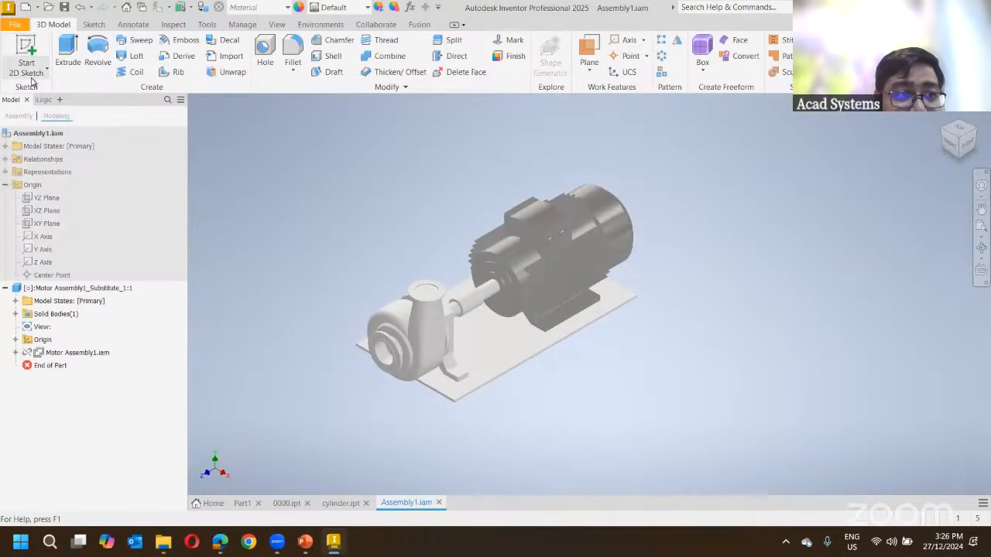
left_click(46, 68)
left_click(47, 120)
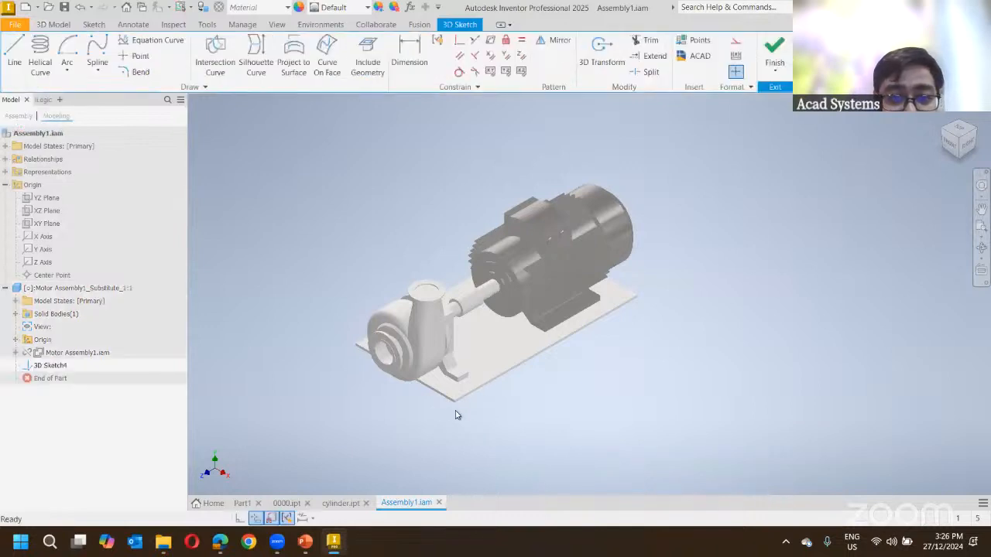
Draw connected 3D lines from the base plate's front corner: 300 mm outward, 500 mm parallel to its long edge, and 200 mm upward.
left_click(14, 56)
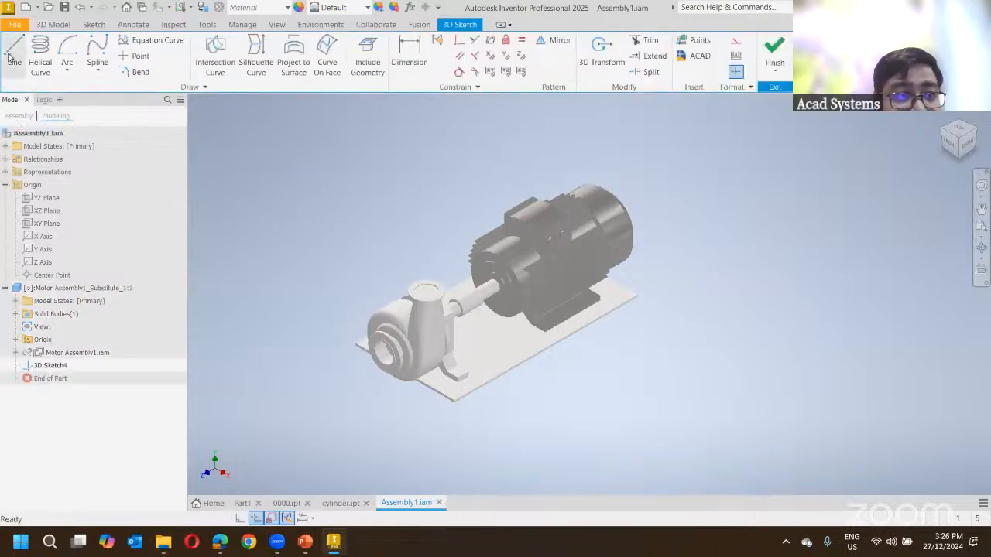
left_click(455, 403)
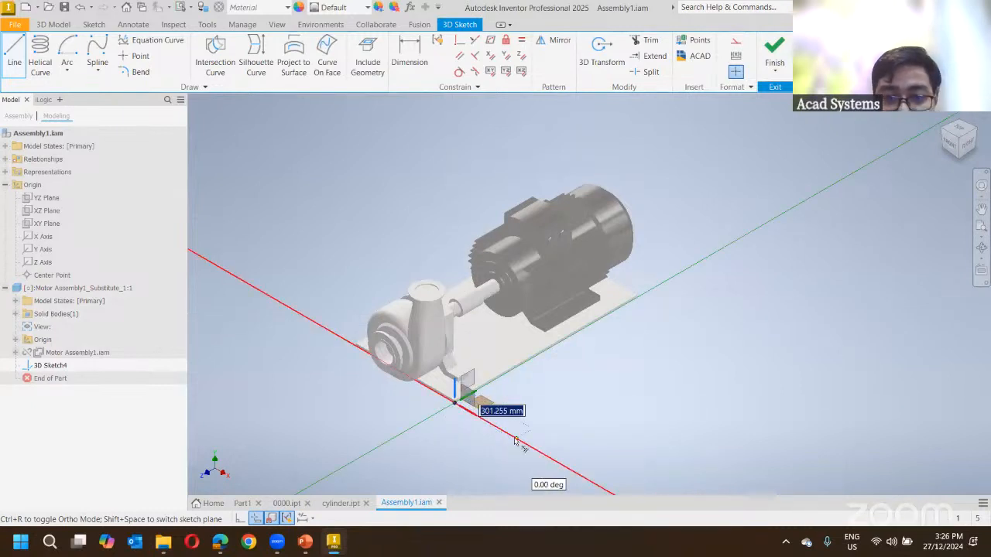
type("300")
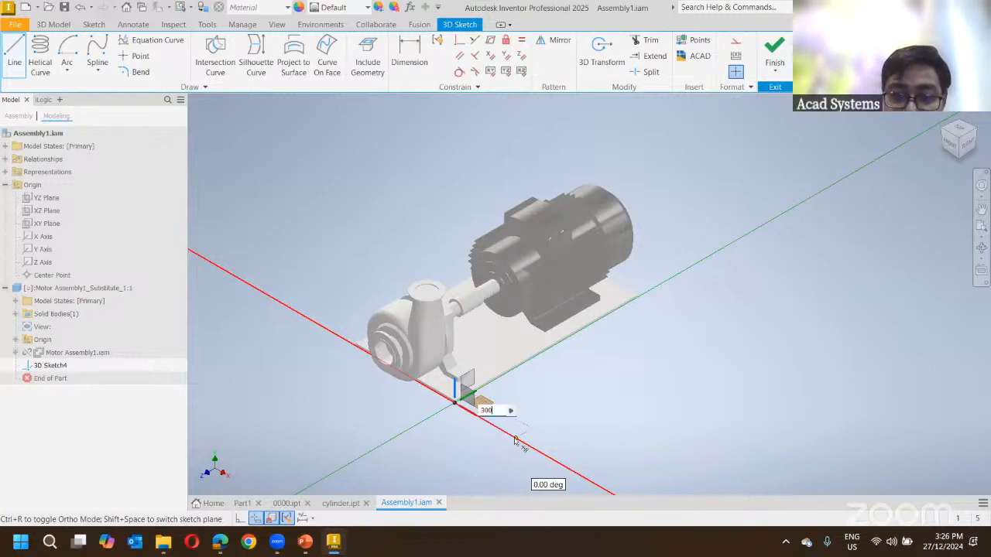
key("Return")
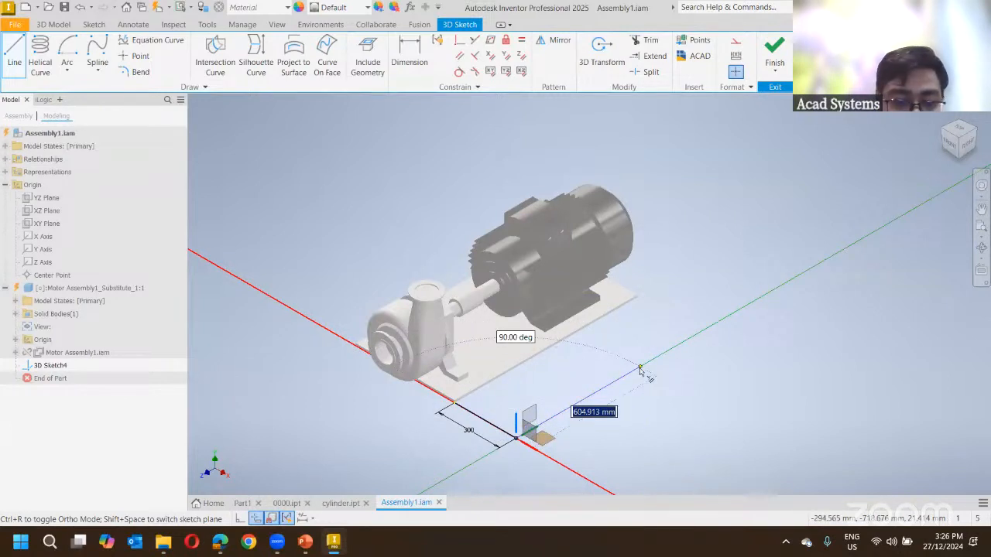
type("5")
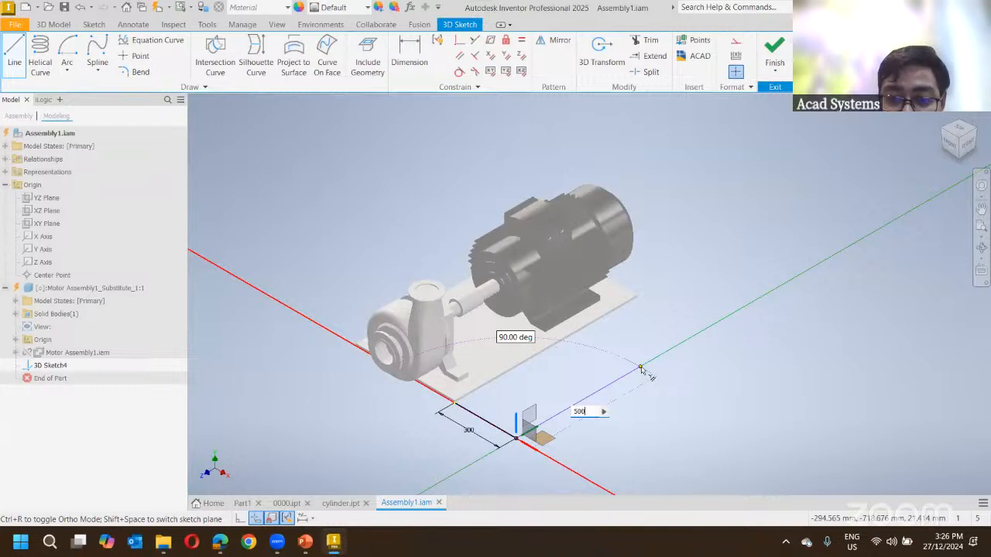
type("00")
key("Return")
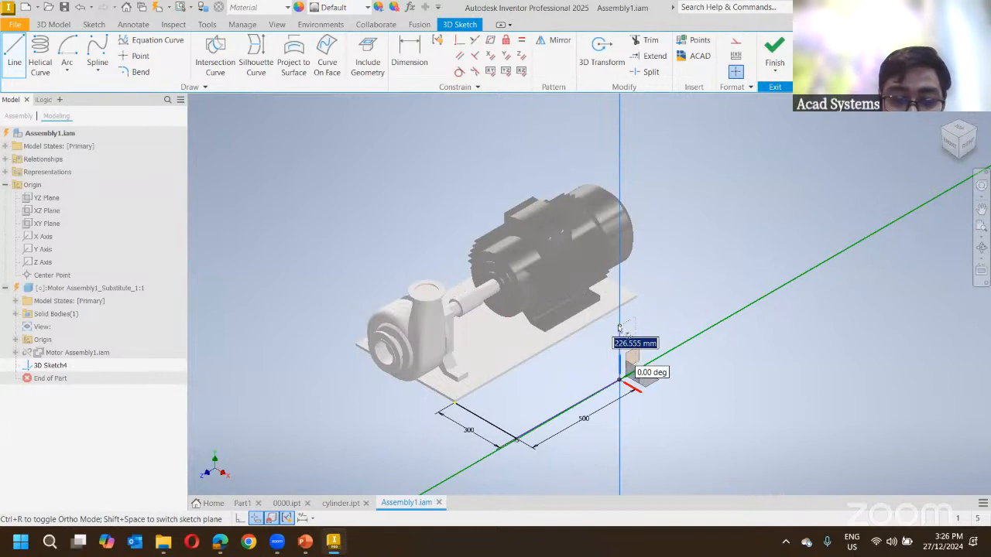
type("200")
key("Return")
key("Escape")
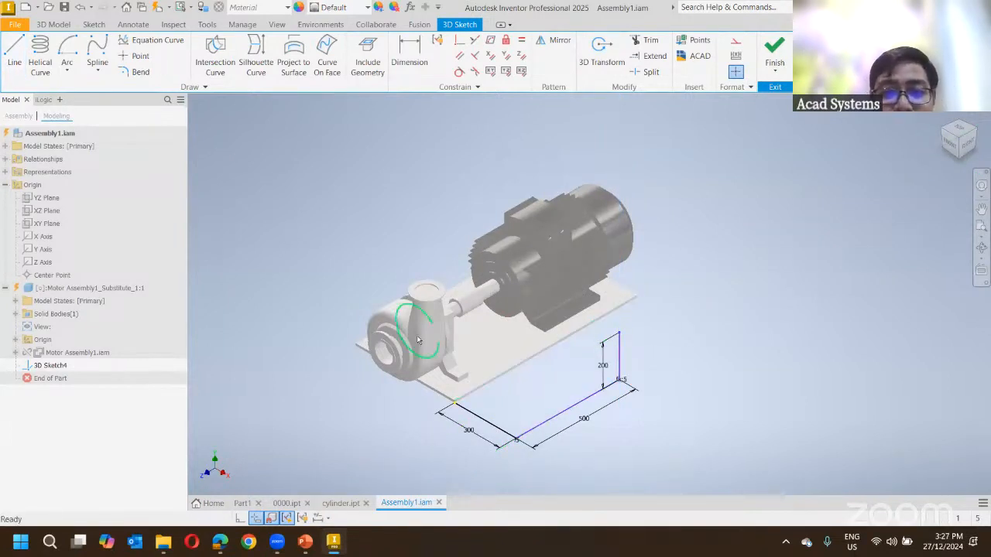
Draw a 500 mm 3D line from the pump inlet's centre straight outward along the shaft axis.
scroll(424, 345, "up", 3)
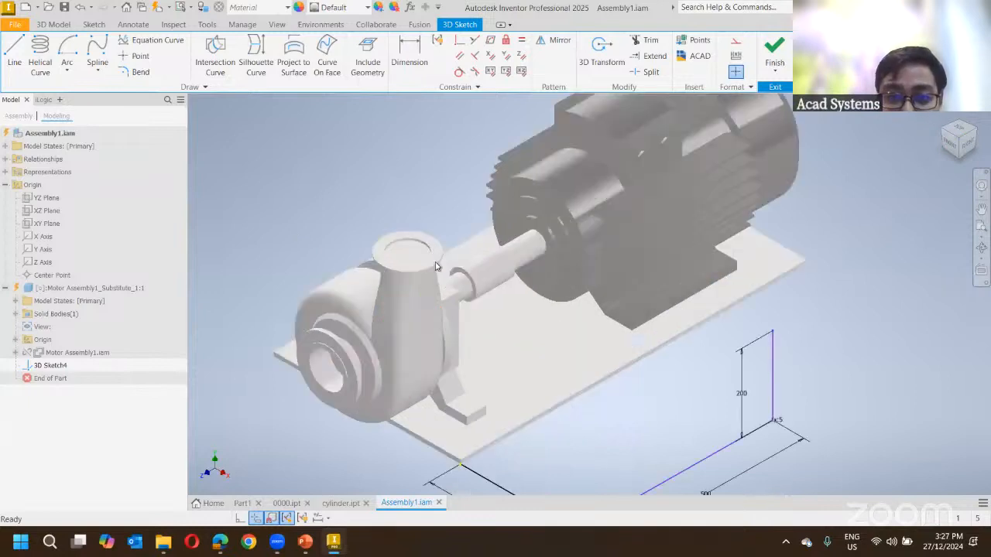
scroll(435, 264, "down", 5)
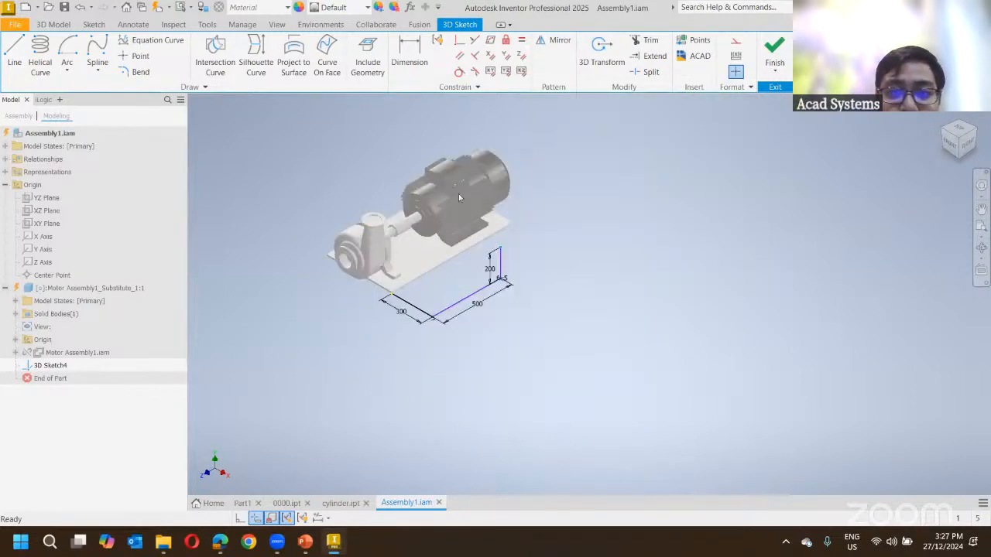
scroll(461, 197, "up", 5)
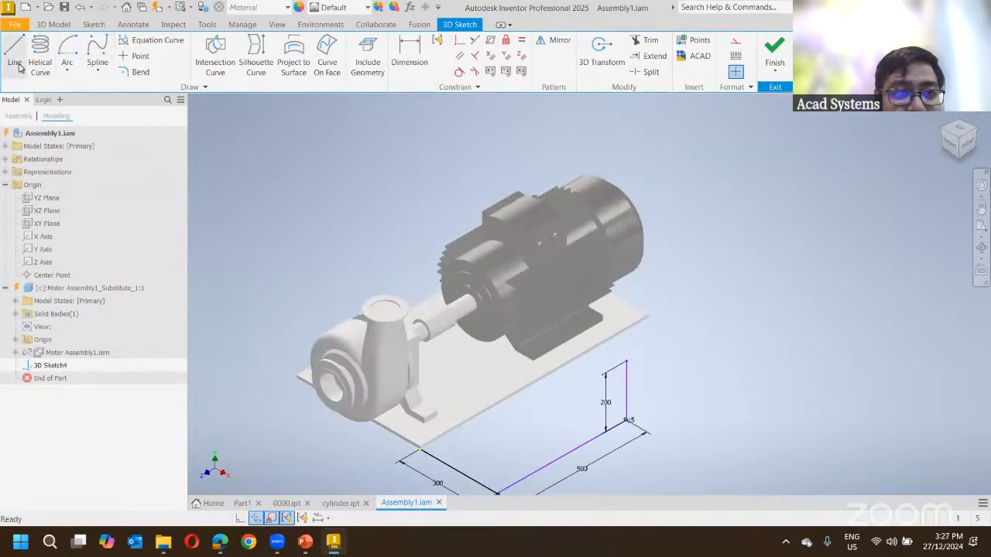
middle_click_drag(314, 183, 402, 175)
middle_click_drag(376, 241, 351, 211)
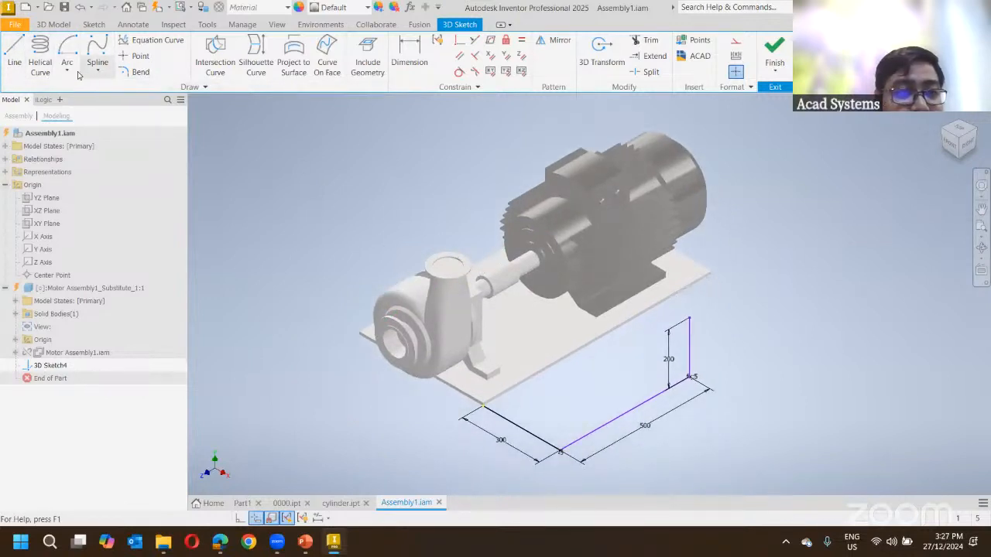
left_click(14, 54)
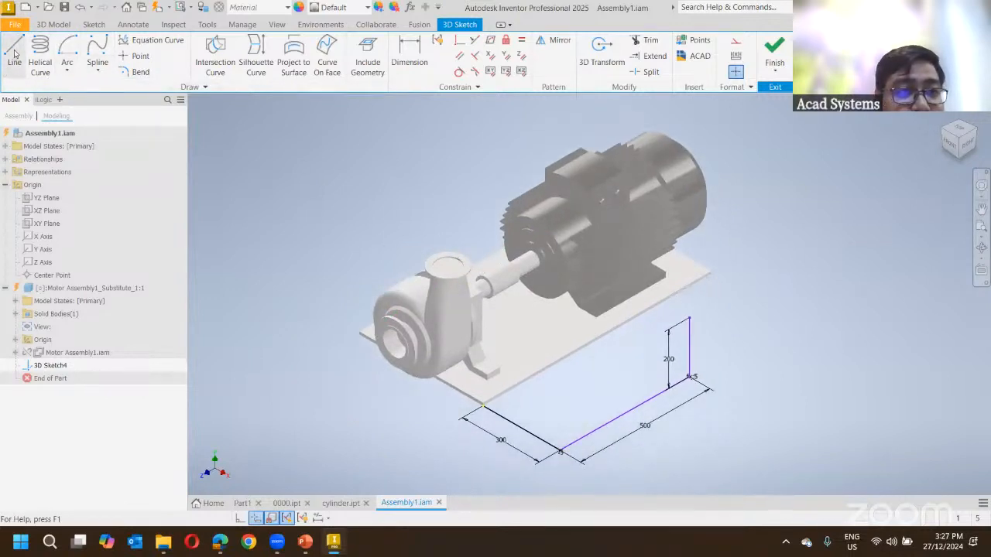
left_click(155, 87)
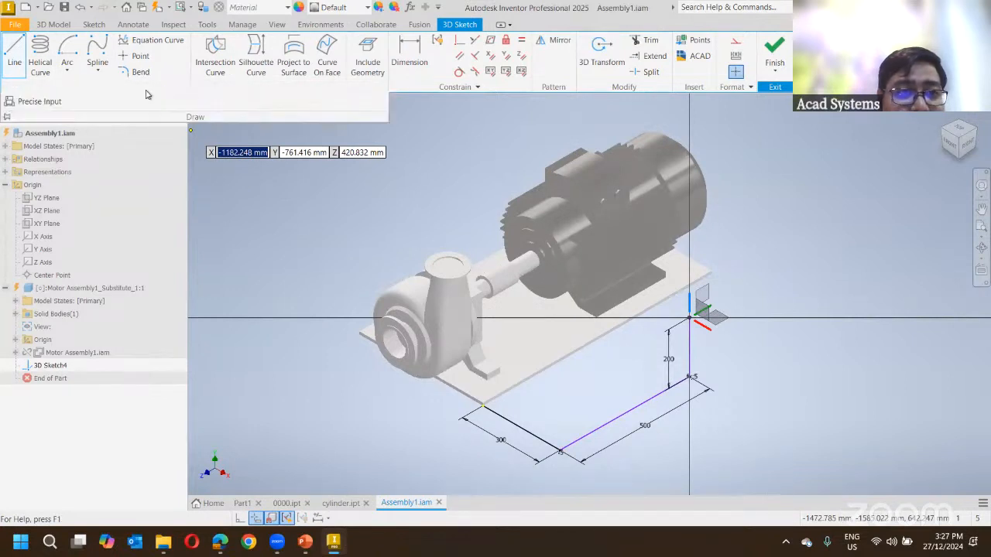
left_click(395, 343)
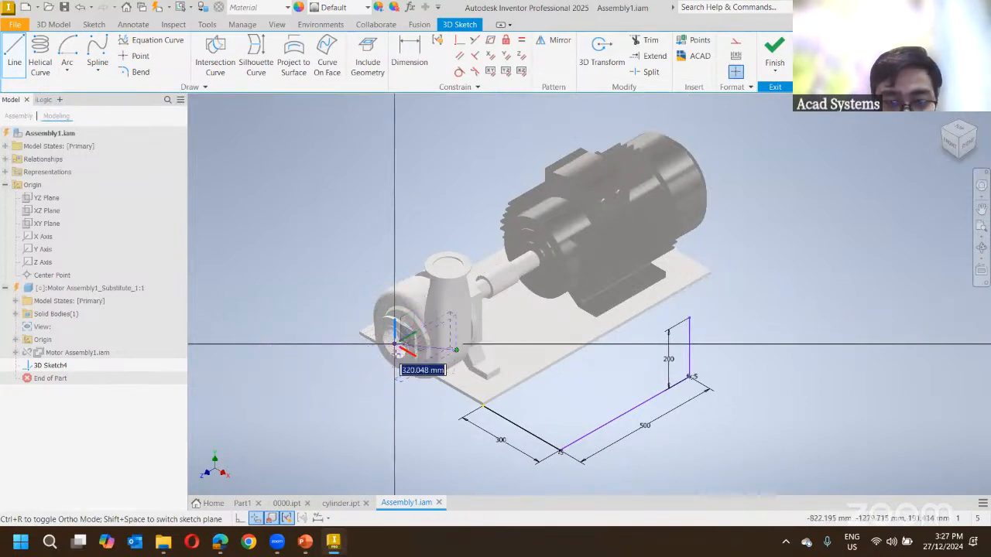
middle_click_drag(455, 348, 385, 359, "shift")
scroll(408, 348, "up", 6)
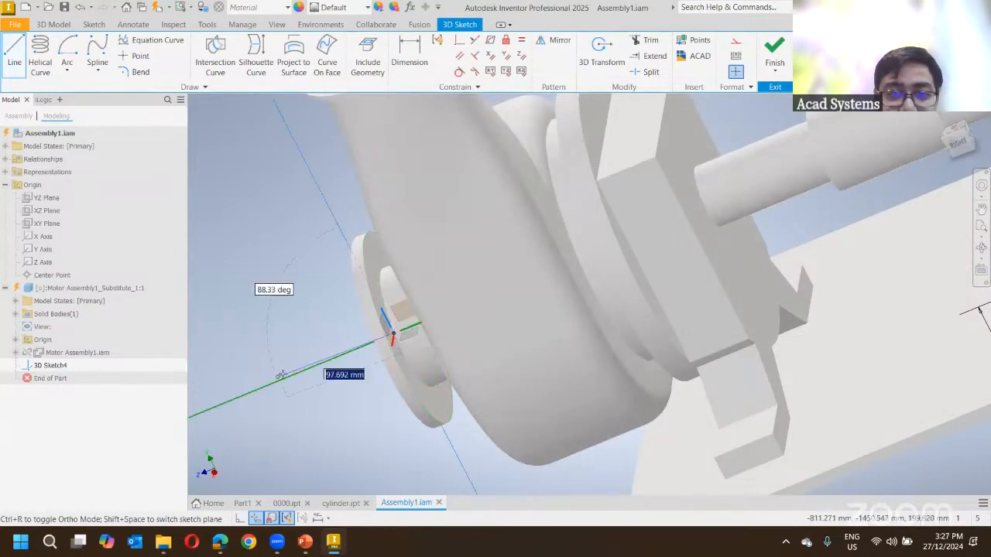
scroll(280, 376, "down", 5)
middle_click_drag(281, 376, 533, 319)
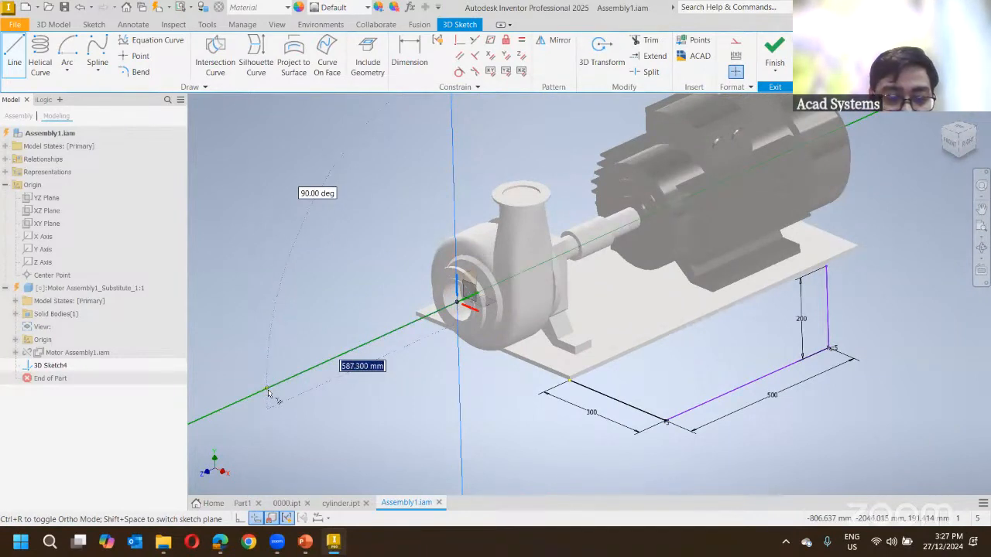
key("Return")
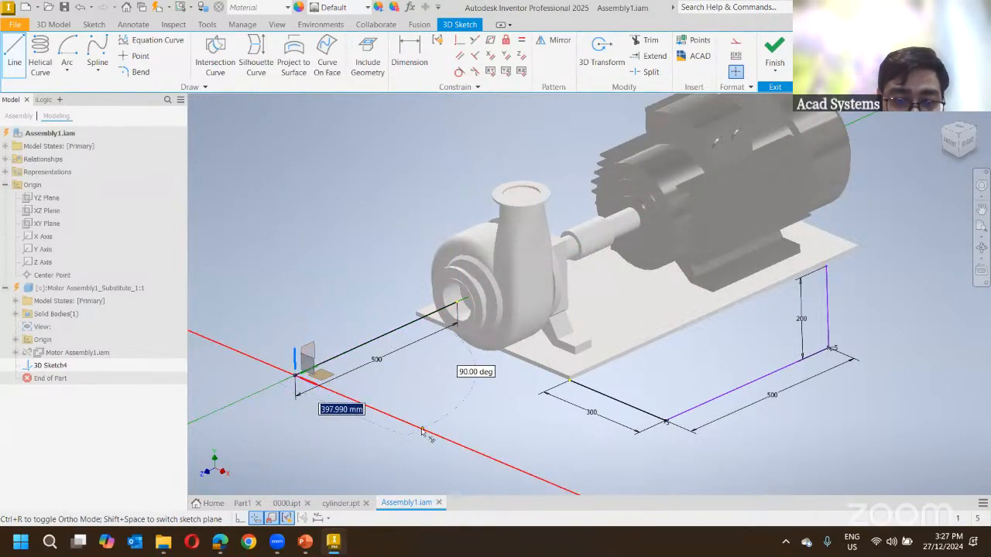
Add a 300 mm line perpendicular to the inlet line's outer end, and finish the sketch and in-place edit.
type("3")
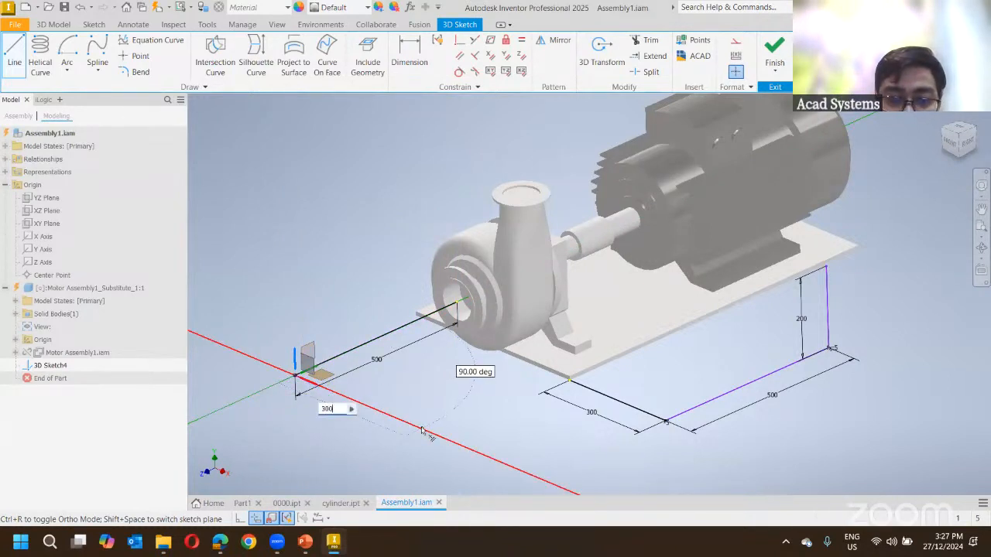
type("00")
key("Return")
key("Escape")
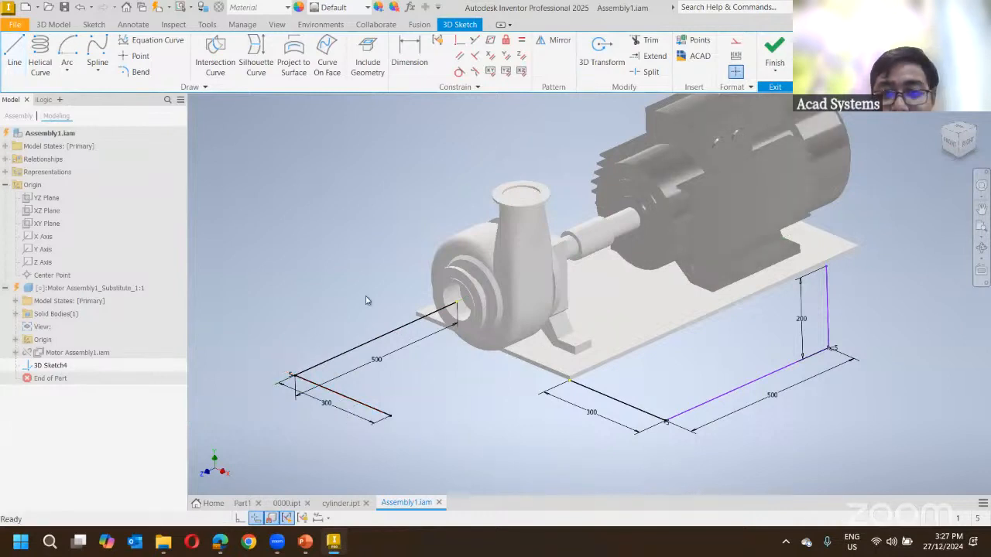
scroll(510, 222, "down", 2)
left_click(774, 52)
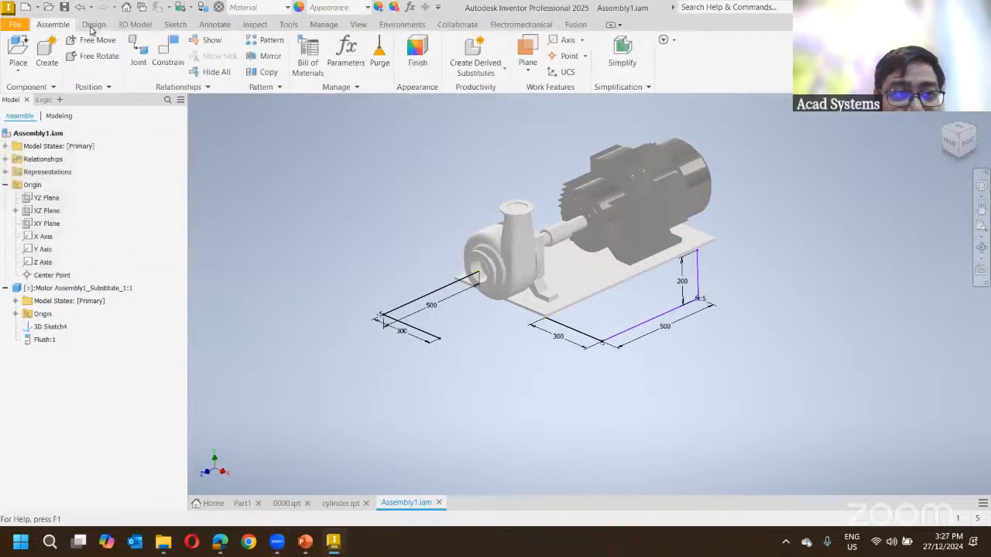
Start Insert Frame with the DIN 59410 50x30x2.9 mild steel profile on the three connected lines beside the base plate.
left_click(92, 25)
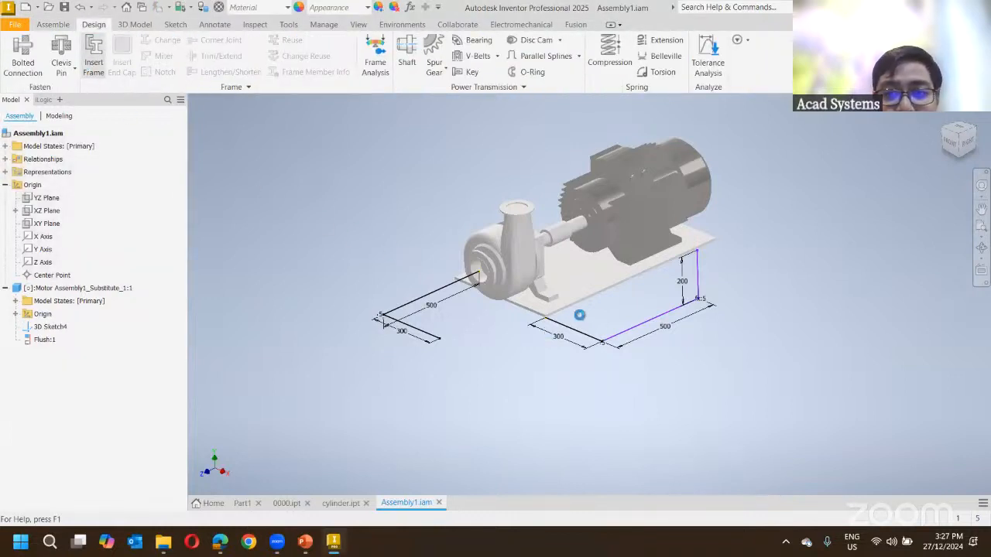
left_click(574, 338)
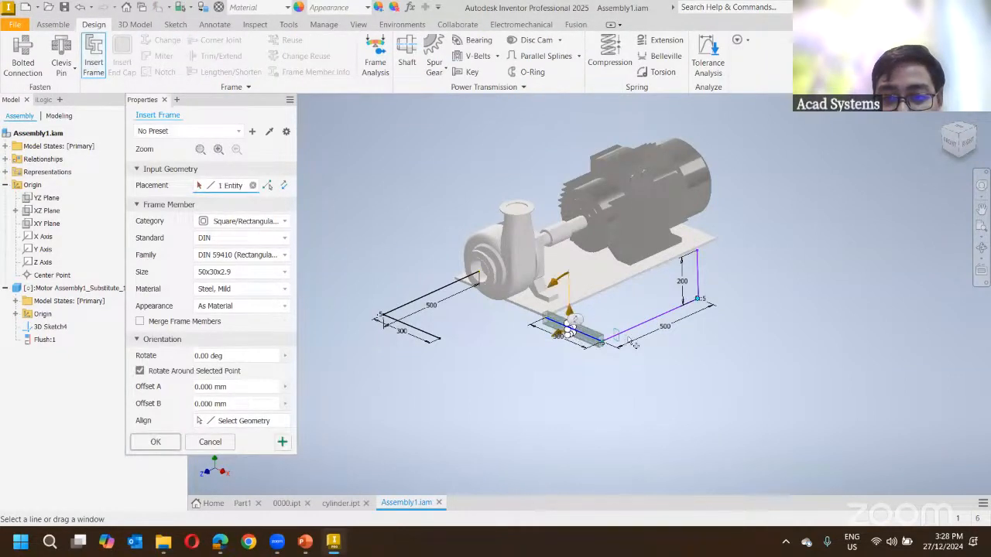
left_click(633, 326)
left_click(698, 279)
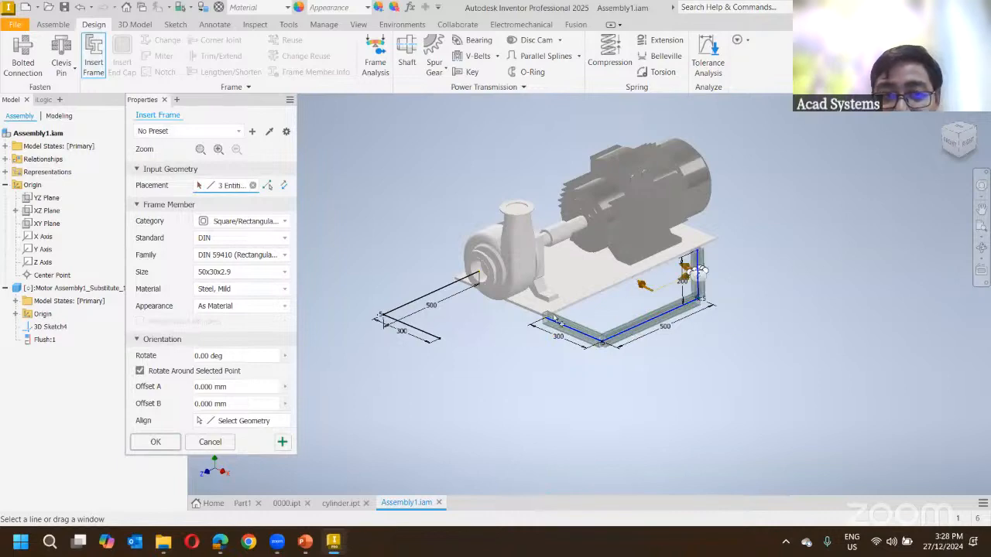
Add the base plate's adjacent long edge to the frame placement and create the frame members.
scroll(552, 308, "up", 5)
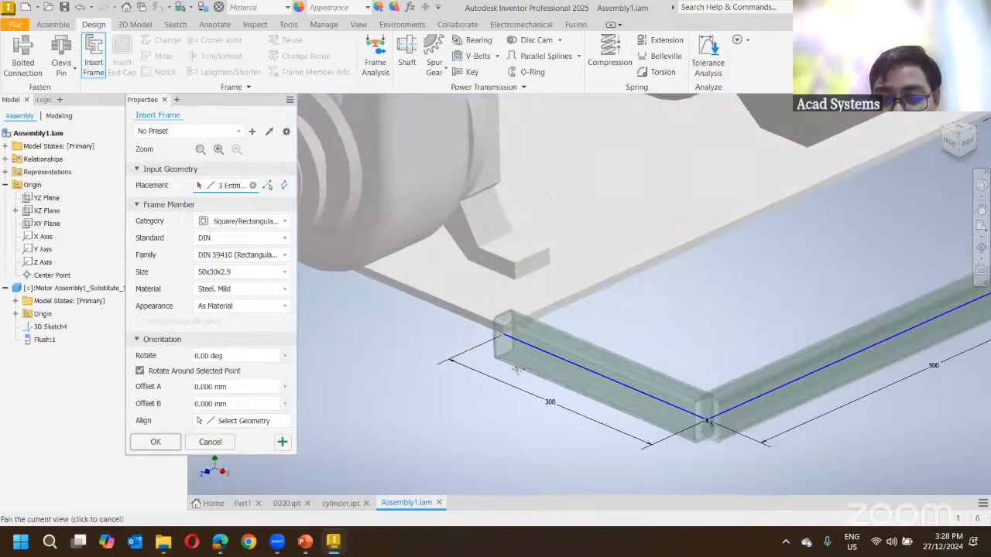
scroll(522, 370, "down", 5)
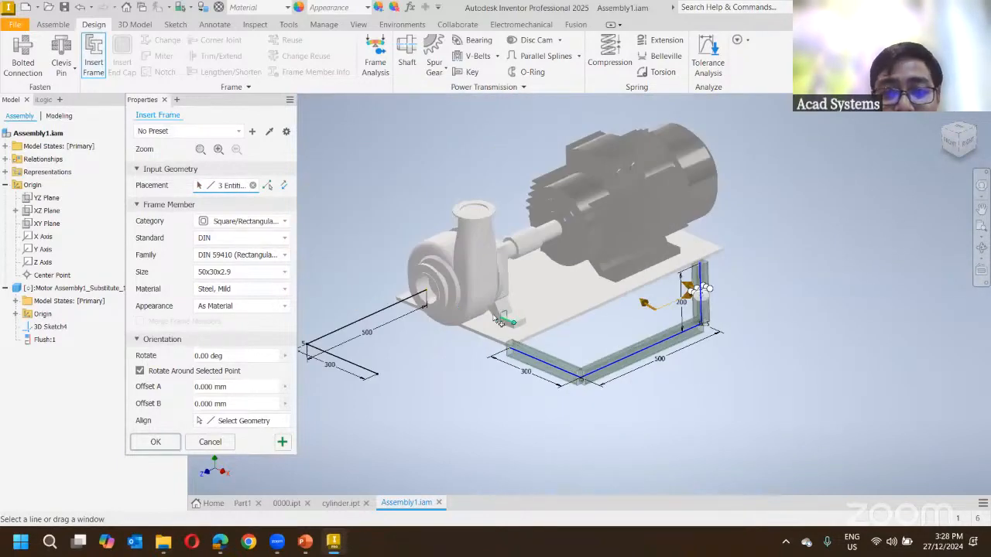
scroll(501, 323, "up", 5)
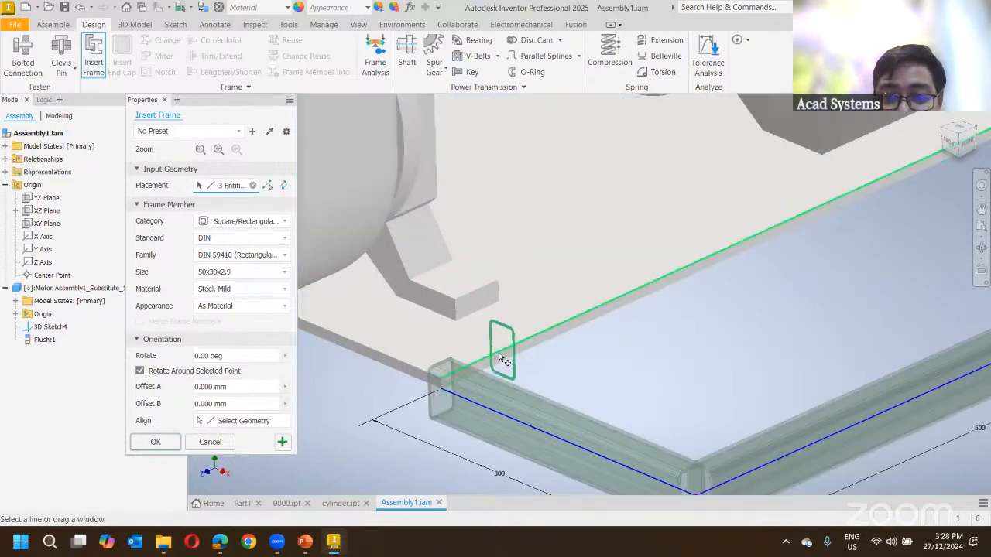
left_click(508, 369)
scroll(503, 353, "down", 5)
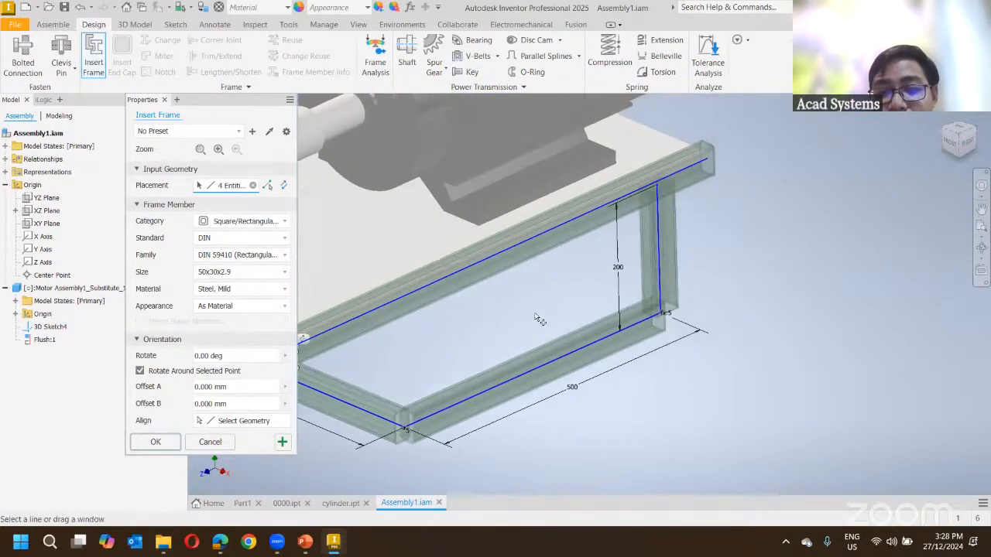
scroll(592, 338, "up", 2)
middle_click_drag(354, 326, 538, 358)
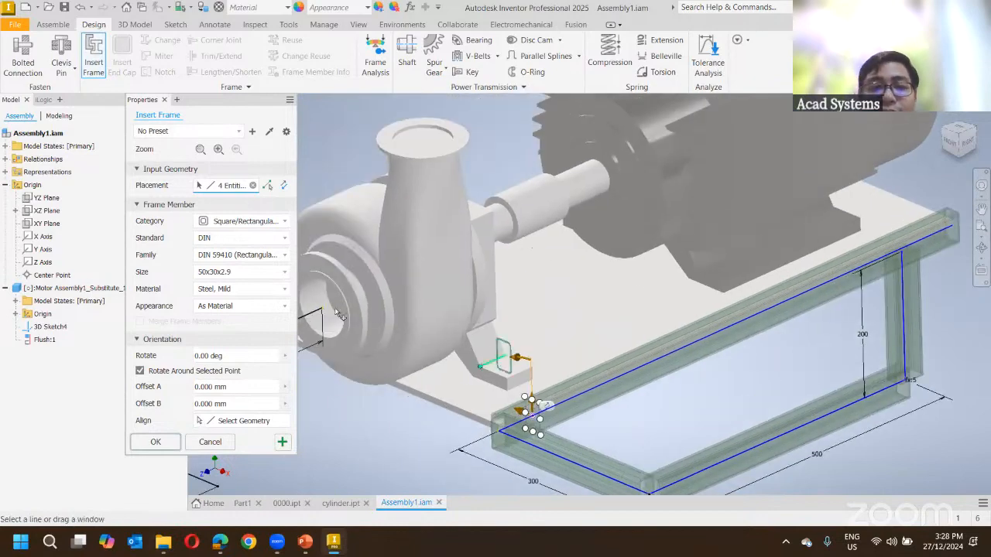
middle_click_drag(415, 353, 507, 340)
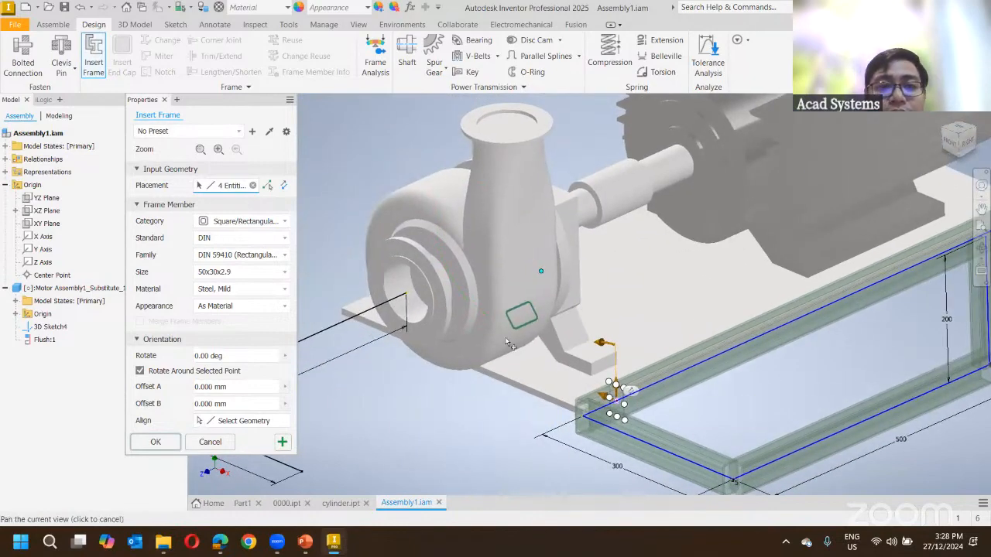
left_click(154, 442)
left_click(249, 270)
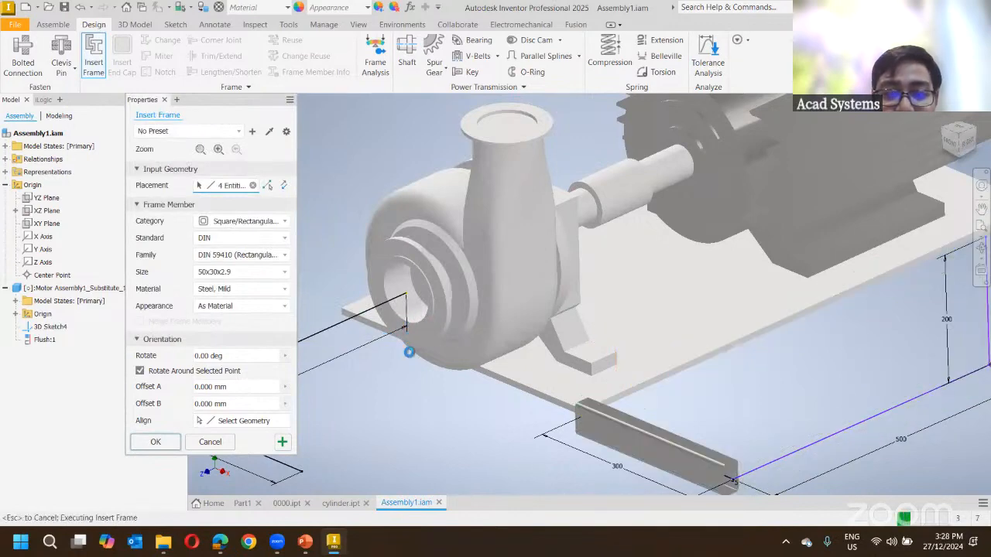
Set the assembly's visual style to shaded with edges.
scroll(319, 365, "down", 3)
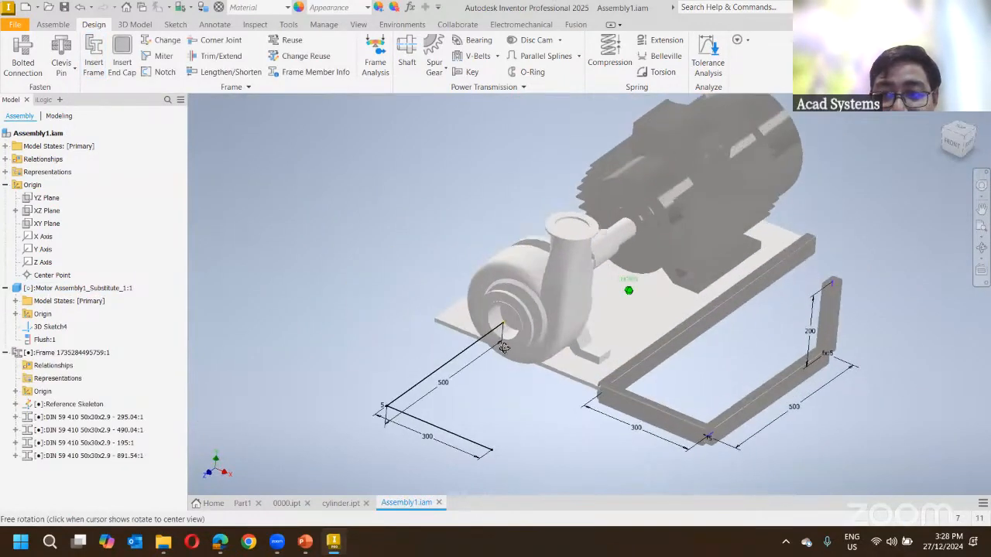
left_click(358, 24)
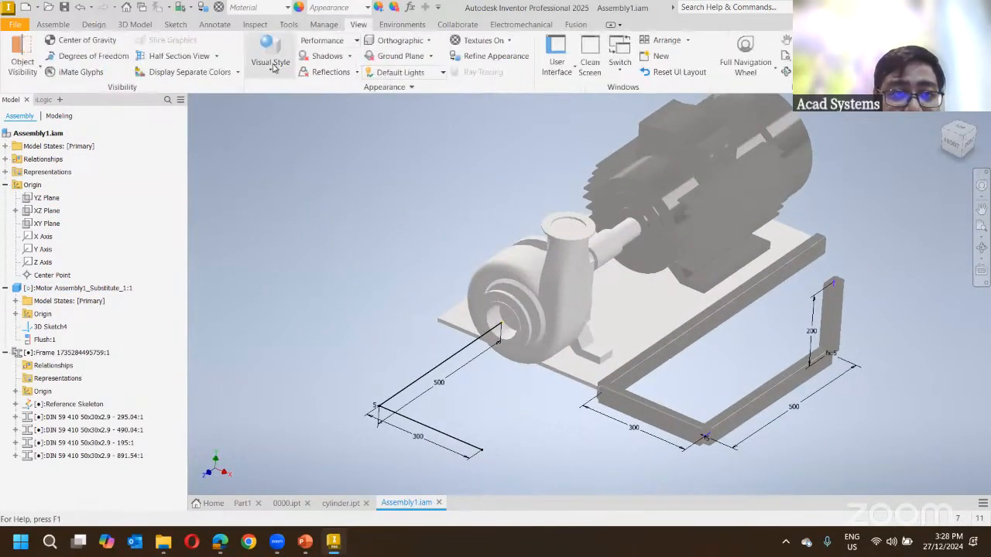
left_click(270, 62)
left_click(302, 125)
middle_click_drag(348, 264, 271, 256, "shift")
Create a tube and pipe run in the assembly and start a new route with the default file settings.
left_click(402, 25)
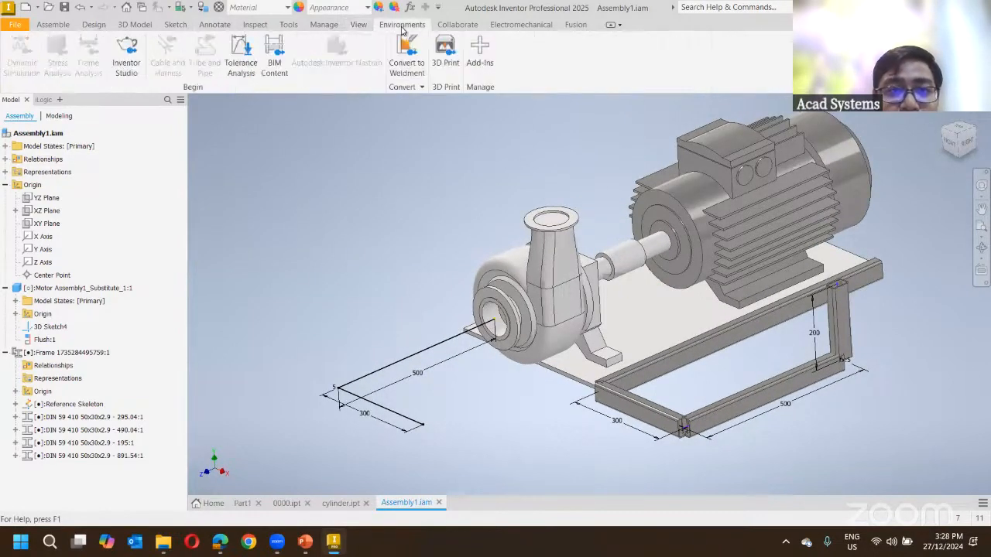
left_click(206, 69)
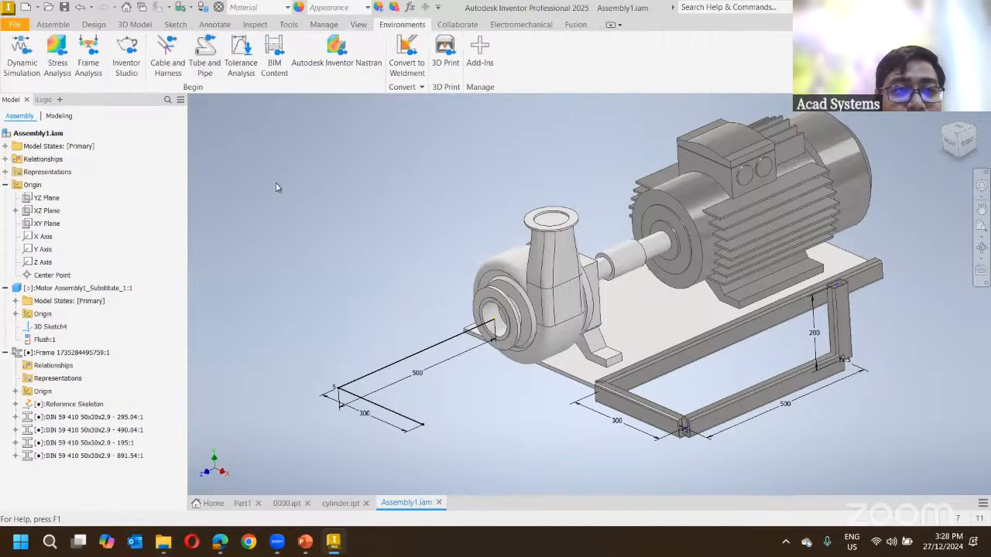
left_click(346, 270)
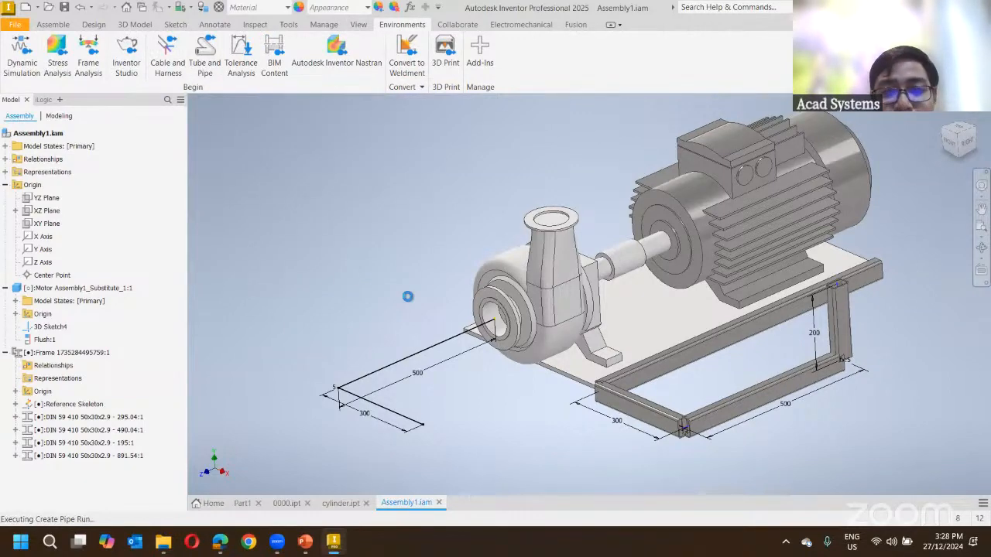
middle_click_drag(376, 210, 511, 202)
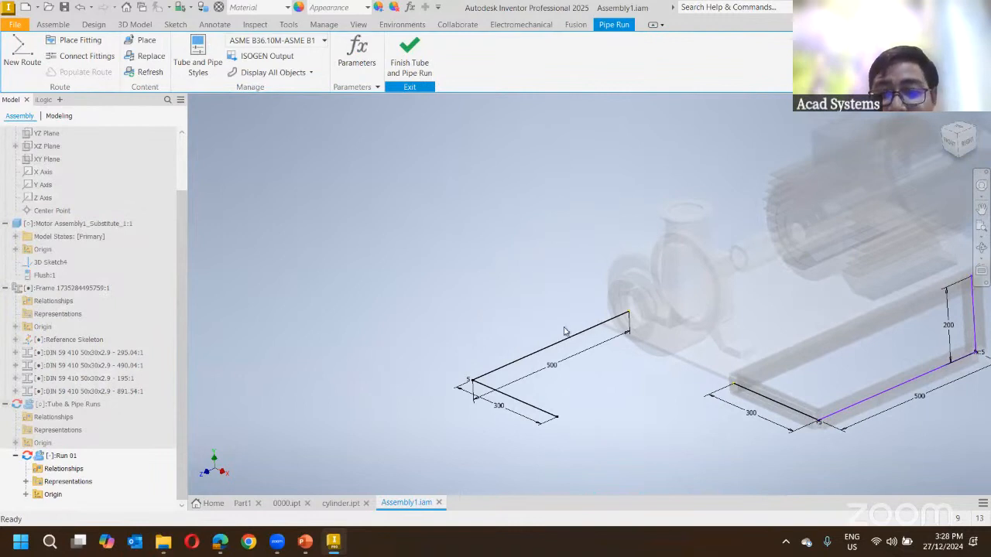
left_click(22, 51)
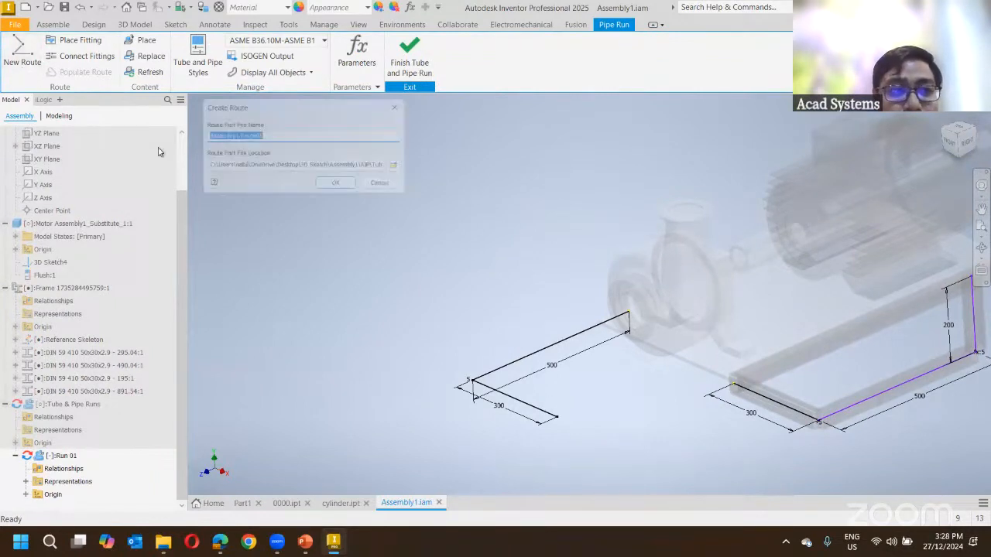
left_click(335, 187)
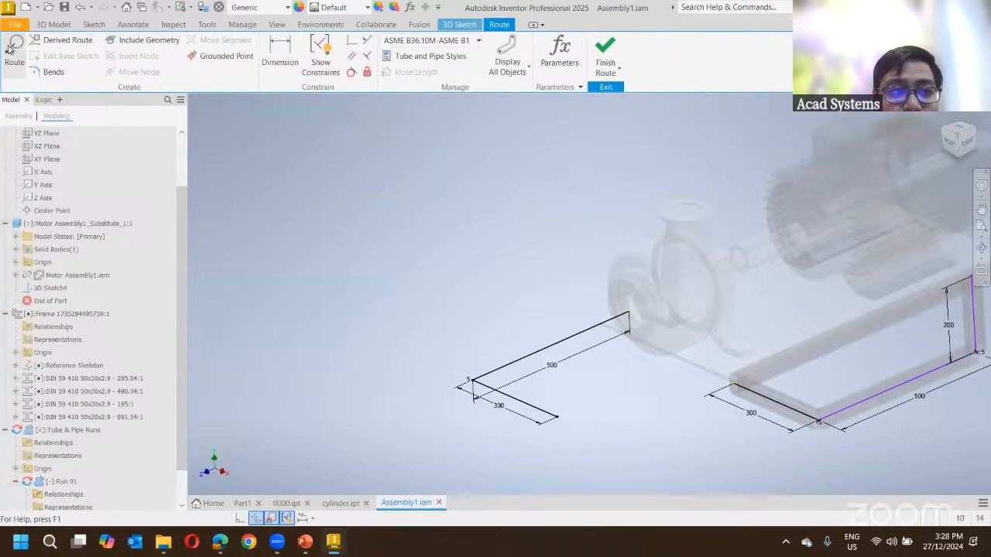
Create a derived route from the 500 mm and 300 mm sketch lines at the pump inlet.
left_click(68, 41)
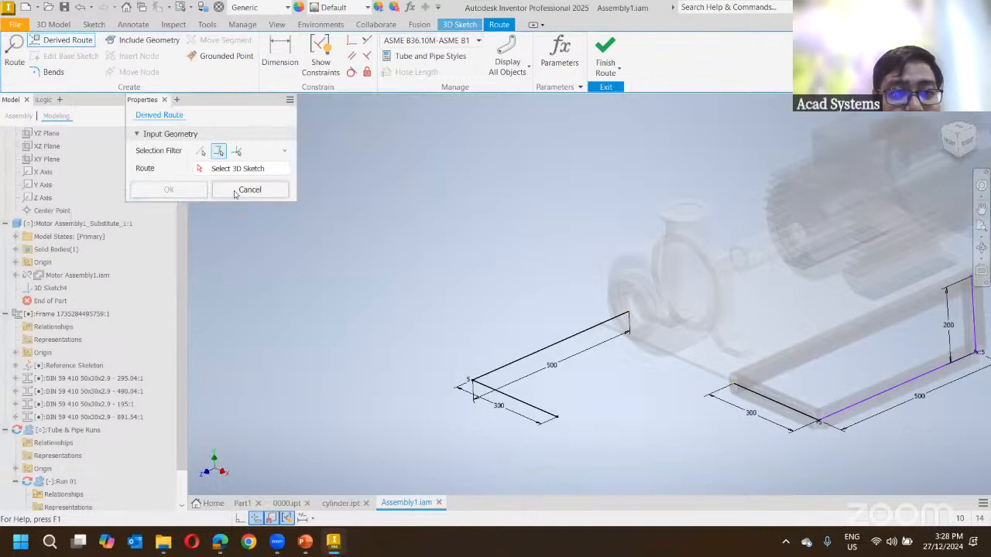
left_click(505, 364)
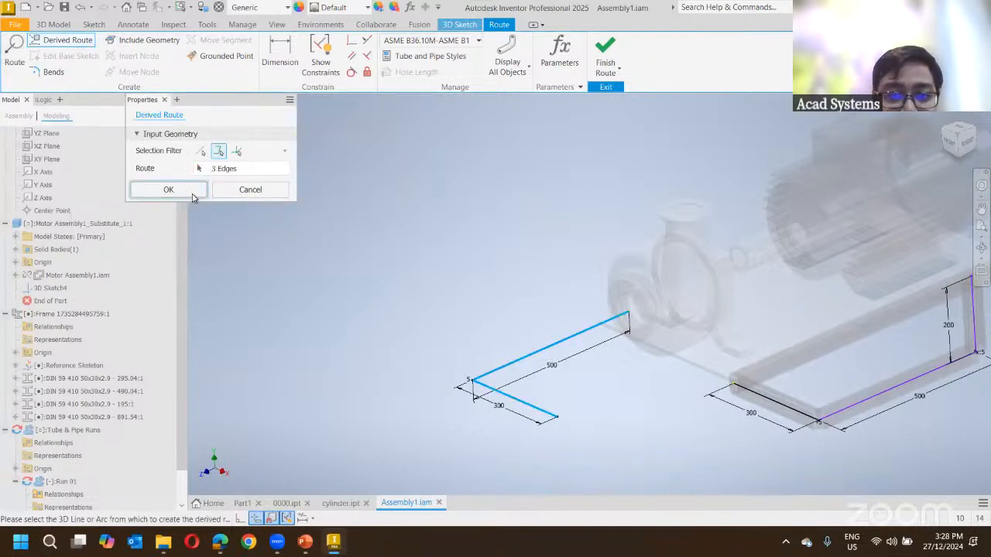
scroll(528, 379, "up", 5)
scroll(511, 398, "down", 3)
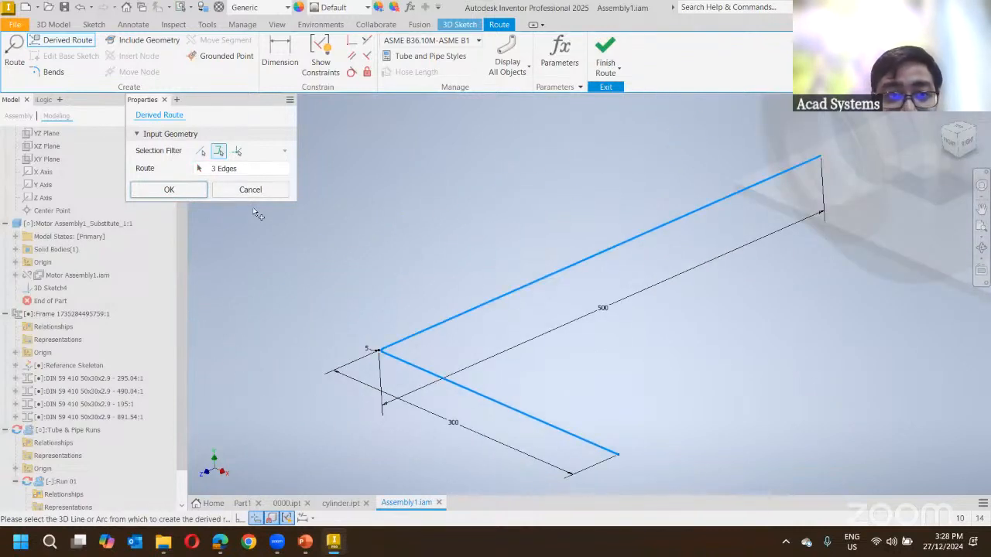
left_click(169, 190)
left_click(325, 275)
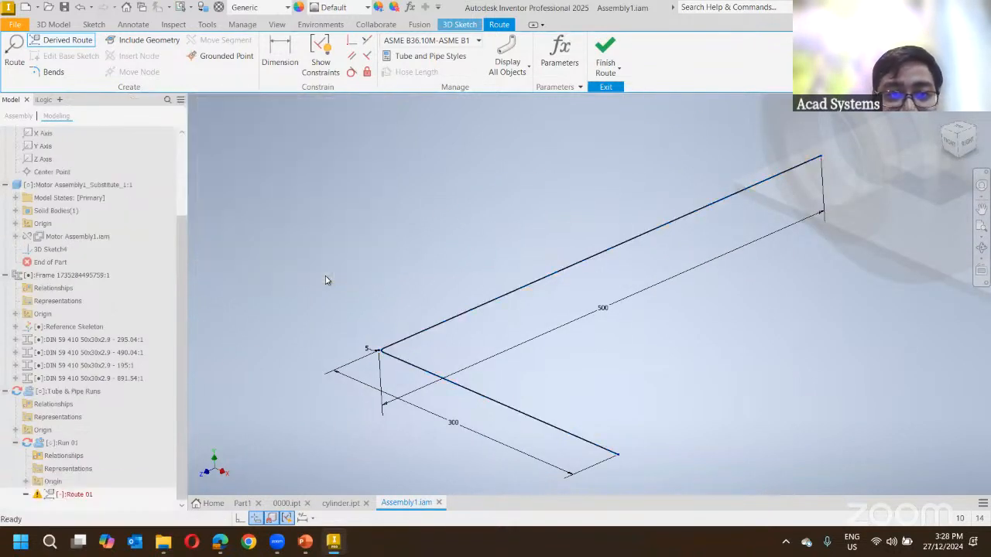
Review the active steel threaded pipe style in the Tube & Pipe Styles settings without changing it.
scroll(387, 340, "up", 5)
scroll(380, 321, "down", 3)
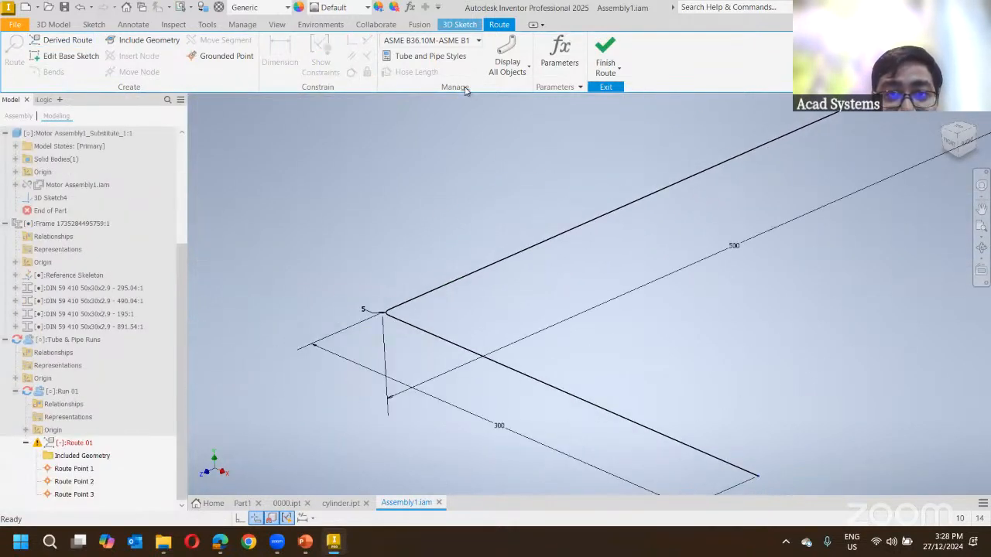
left_click(419, 56)
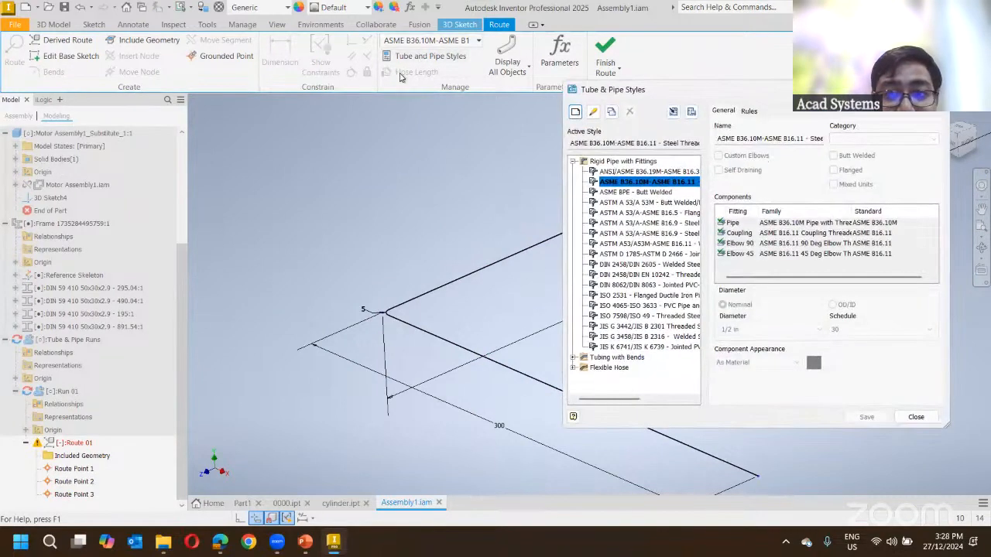
key("Escape")
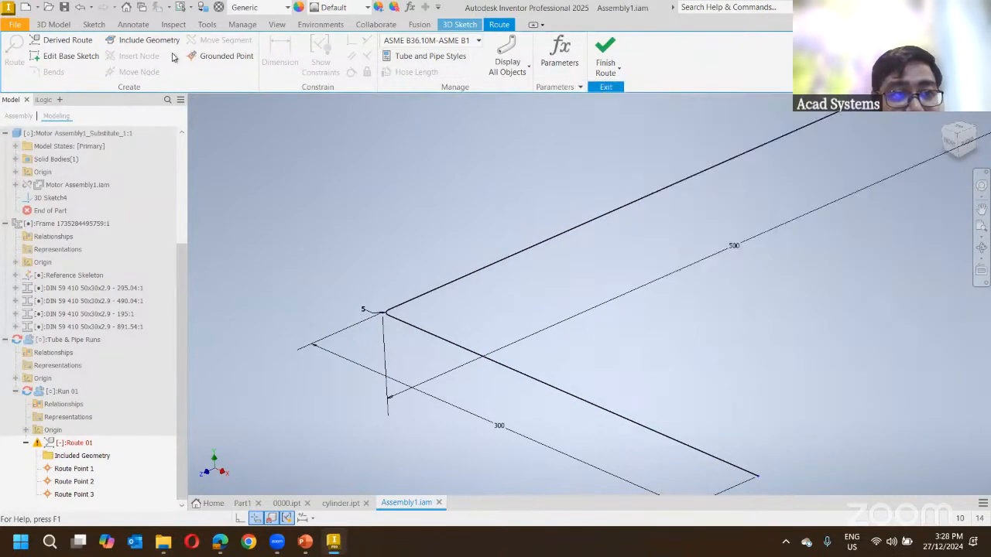
Set the route display to show all objects and finish editing the derived route, returning to the pipe run.
left_click(516, 71)
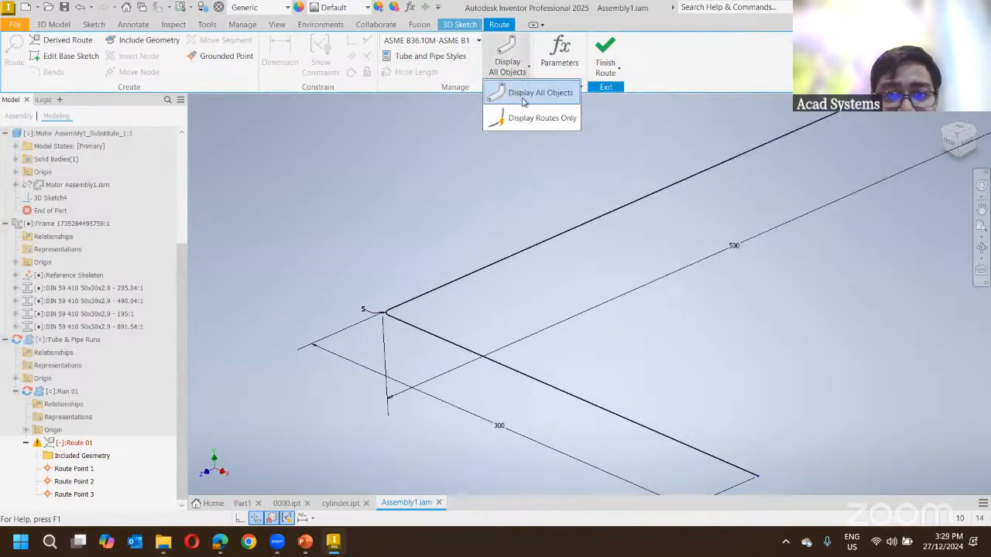
left_click(534, 99)
left_click(601, 48)
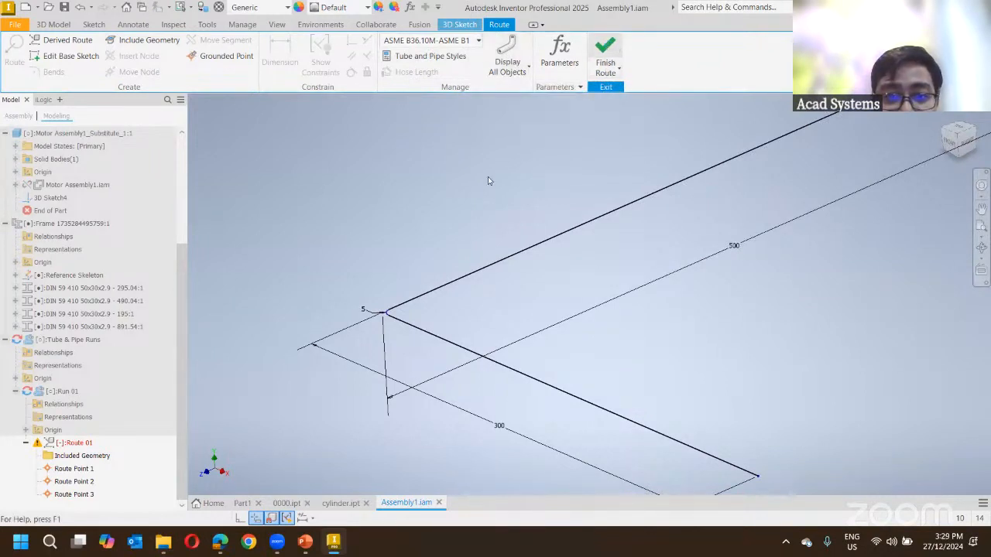
scroll(391, 331, "up", 5)
scroll(355, 212, "up", 5)
scroll(333, 238, "down", 10)
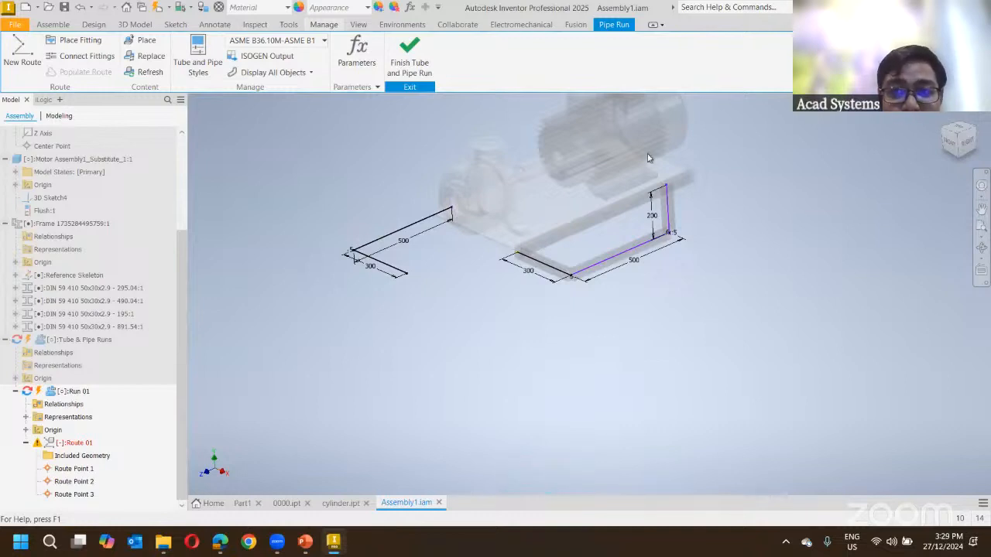
middle_click_drag(648, 154, 664, 194)
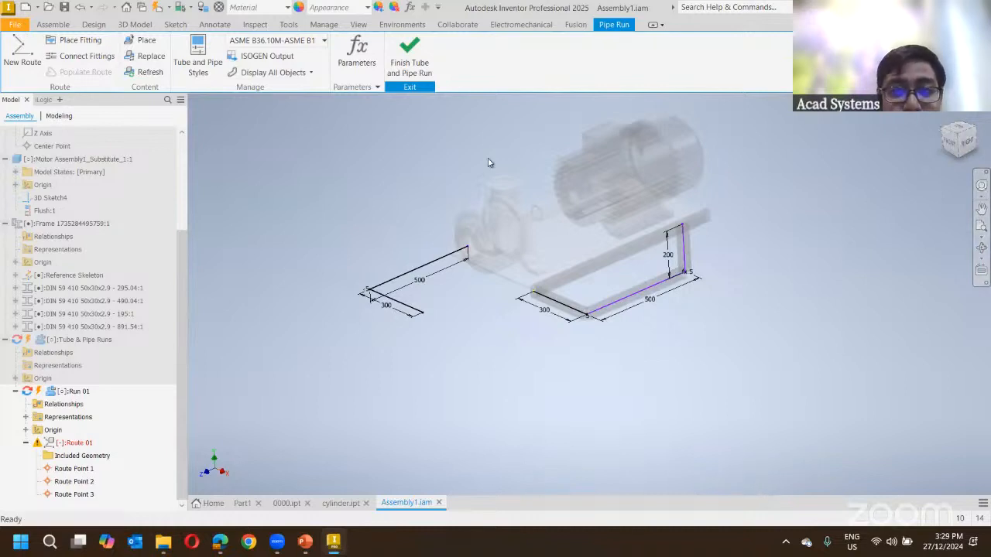
middle_click_drag(423, 167, 376, 220)
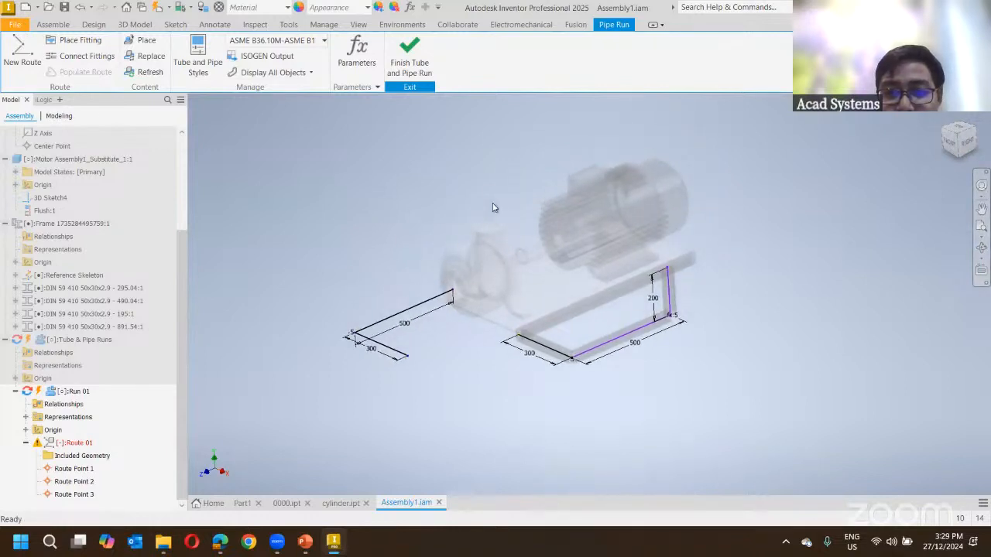